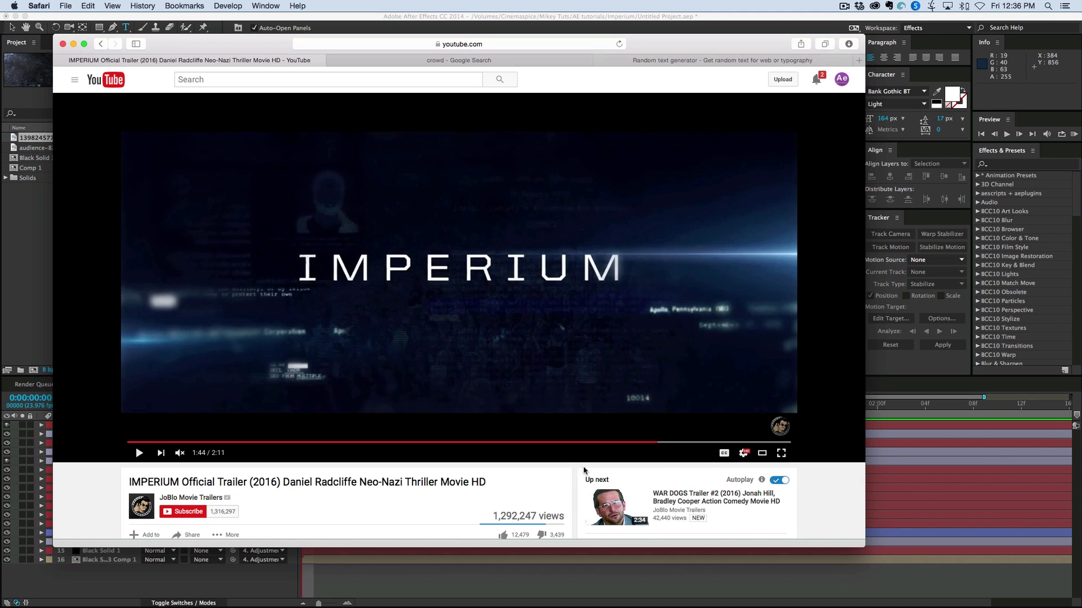
Review the IMPERIUM title shot around 1:44 in the trailer, then move the browser window out of the way.
click(653, 444)
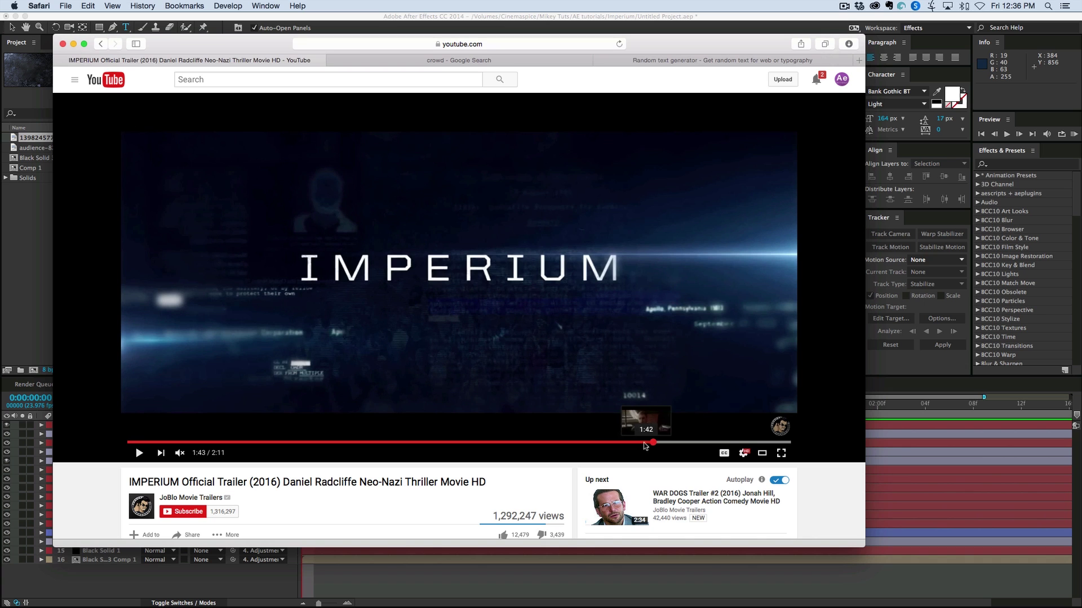
click(139, 453)
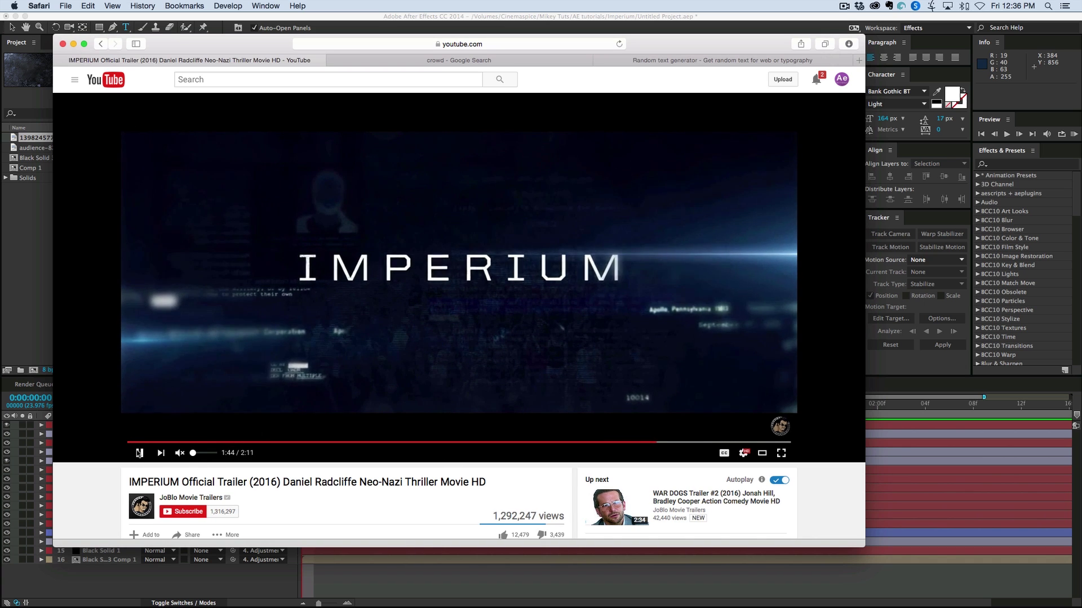
click(397, 293)
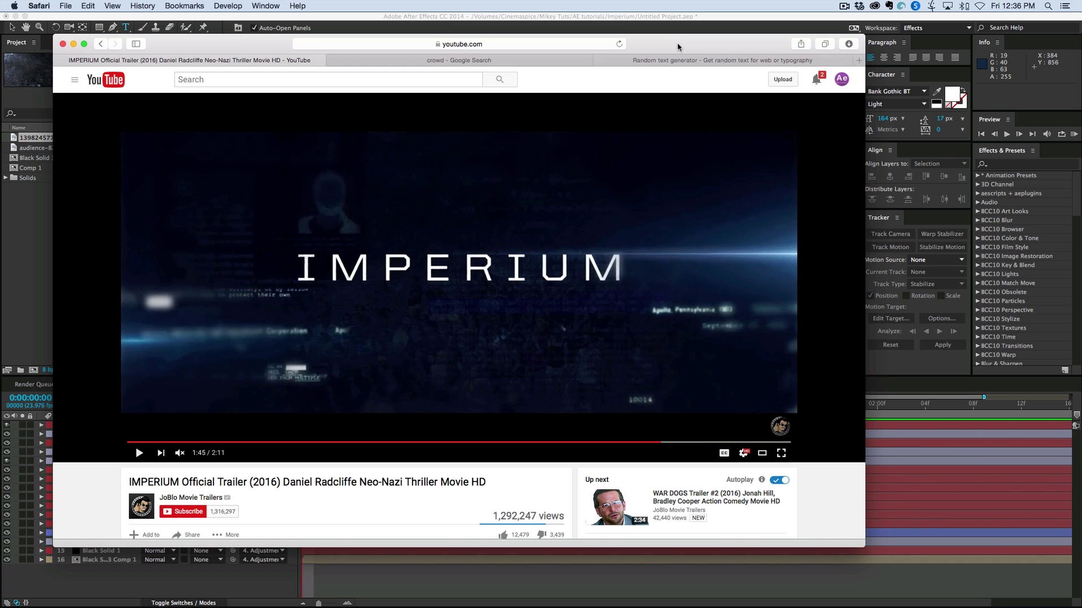
drag(690, 48, 1081, 48)
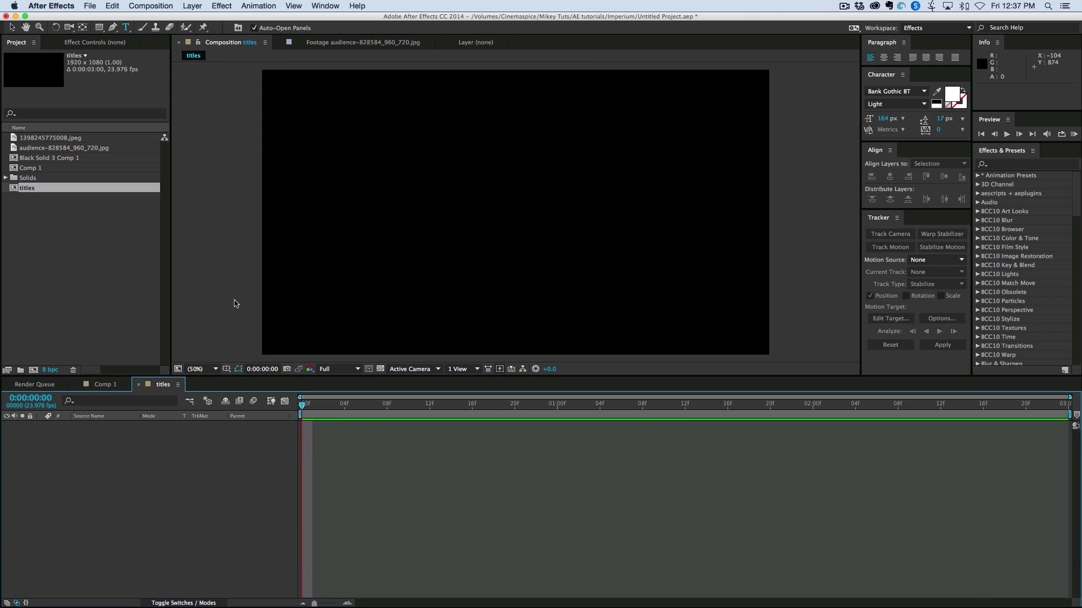
Create a black 1920 x 1080 solid named "black background" in the titles composition and lock its layer.
key(super+y)
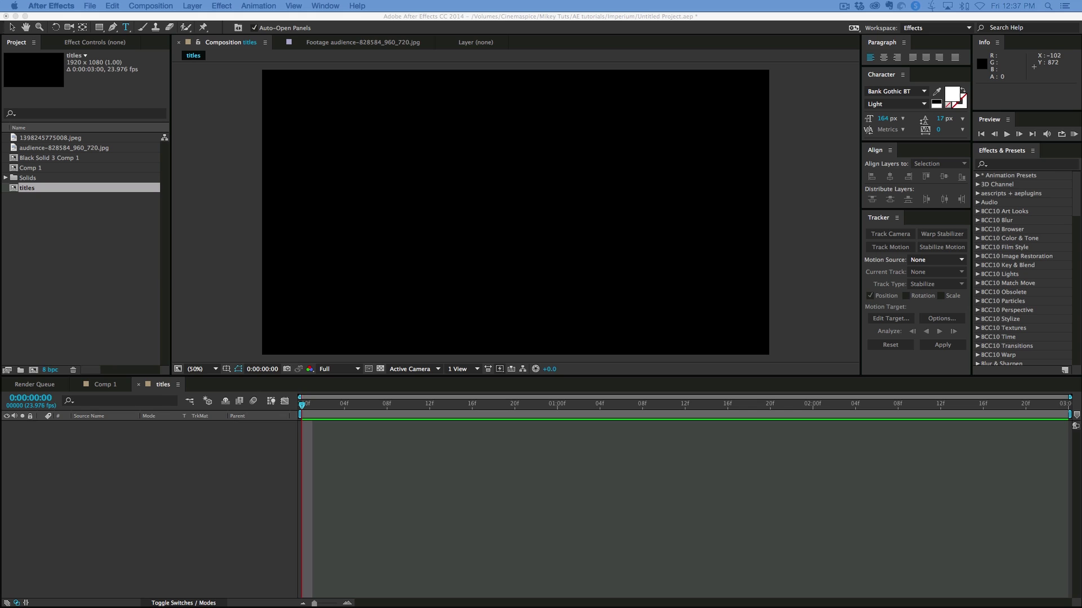
click(271, 344)
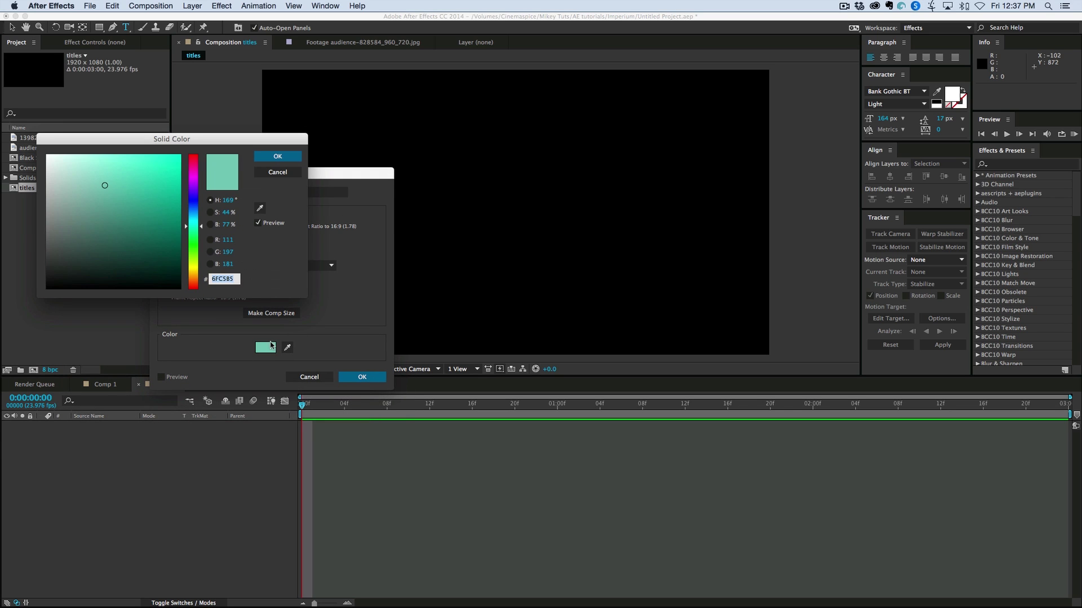
drag(102, 222, 10, 312)
click(277, 158)
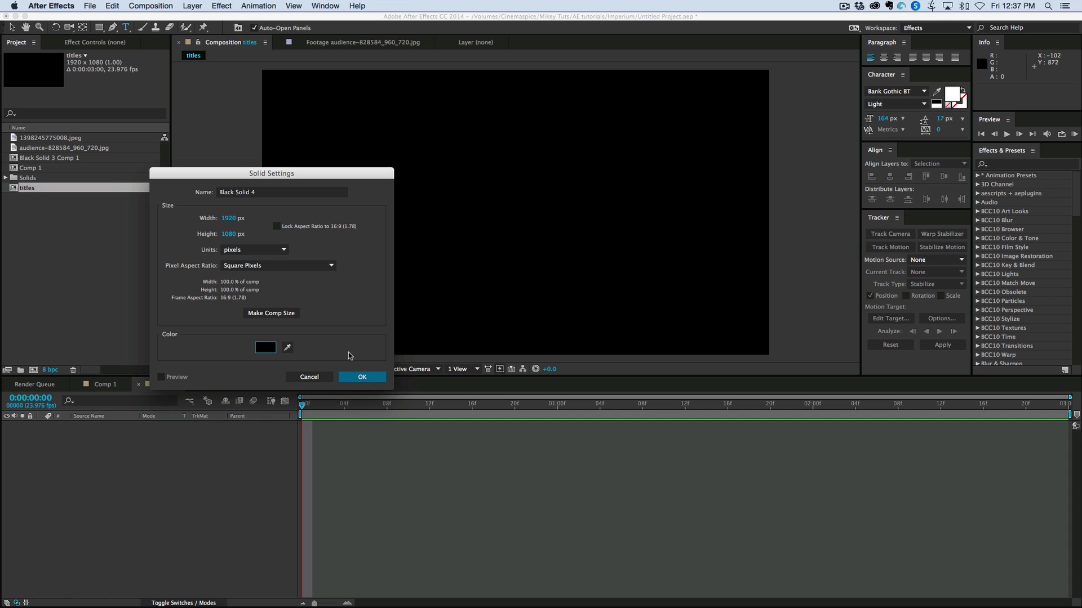
drag(279, 193, 174, 192)
text(black bac)
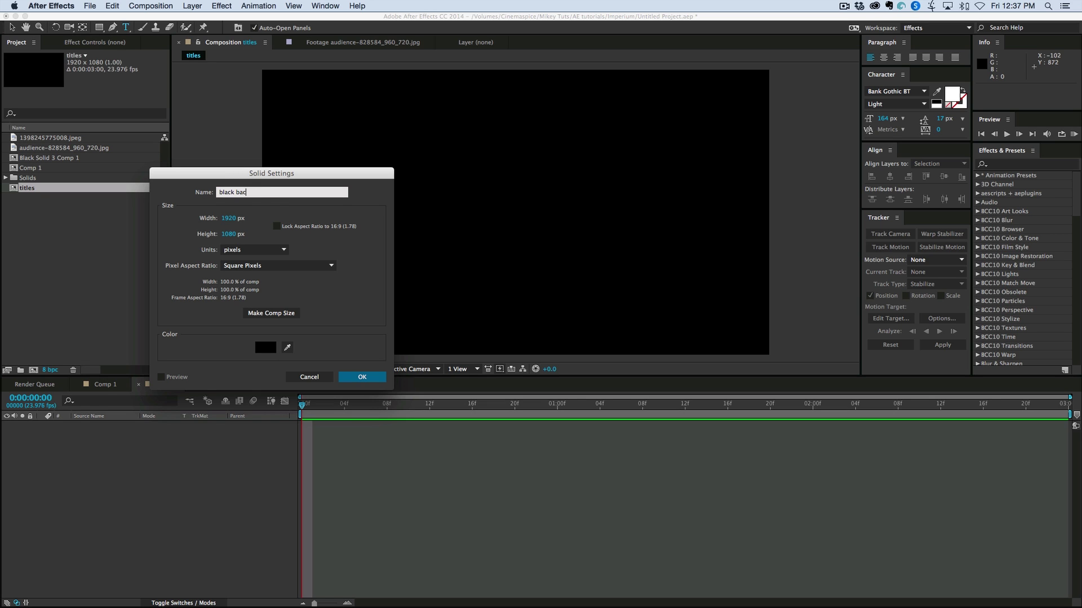
text(kground)
key(Return)
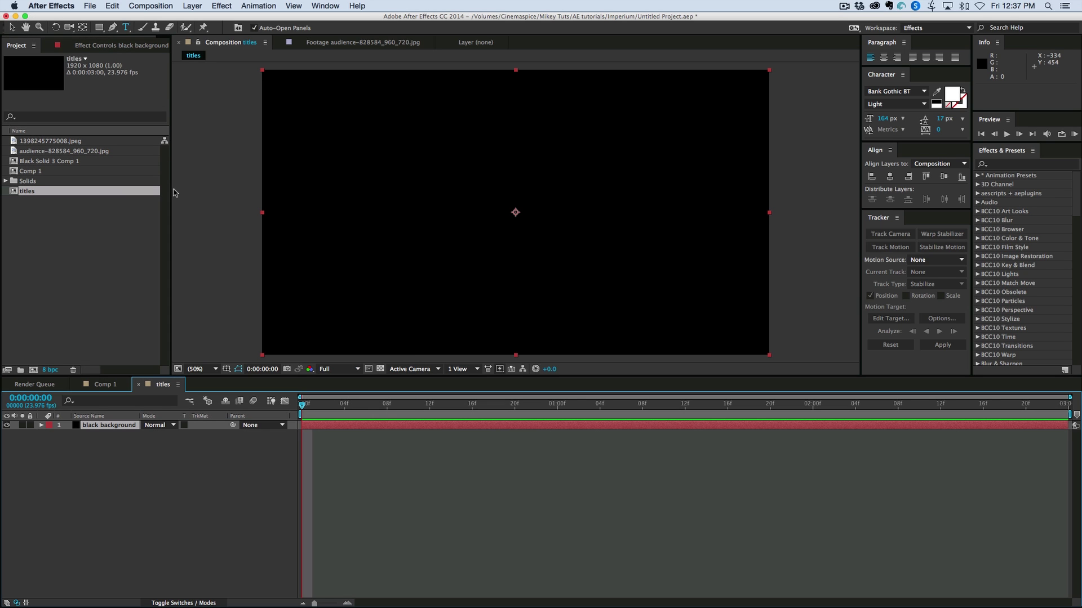
click(30, 425)
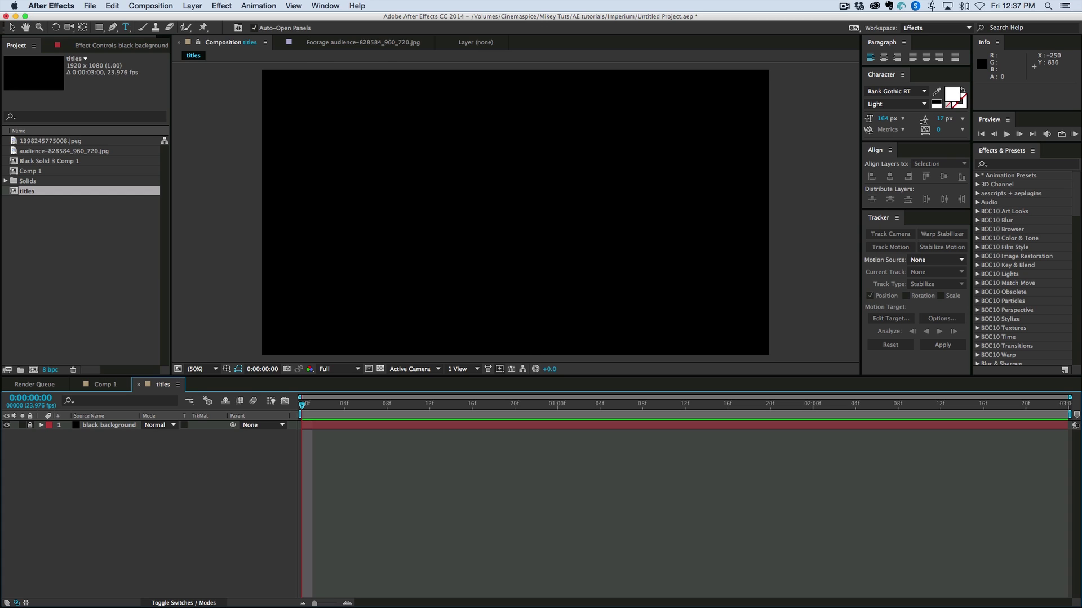
Preview the two images, add audience-828584_960_720.jpg above the black background in the titles composition, and scale it to 203%.
double_click(137, 141)
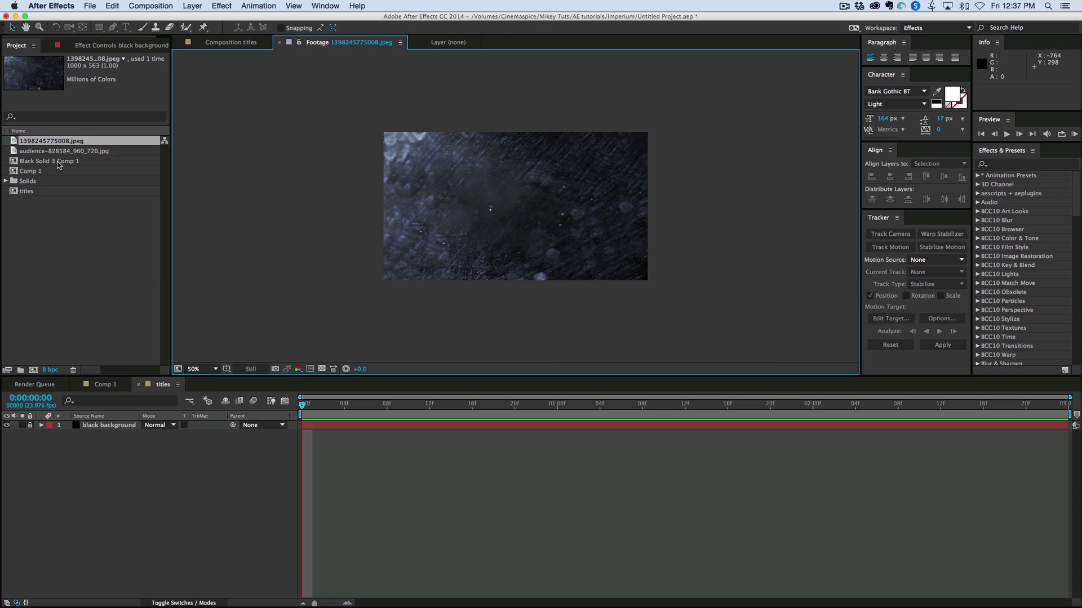
double_click(17, 151)
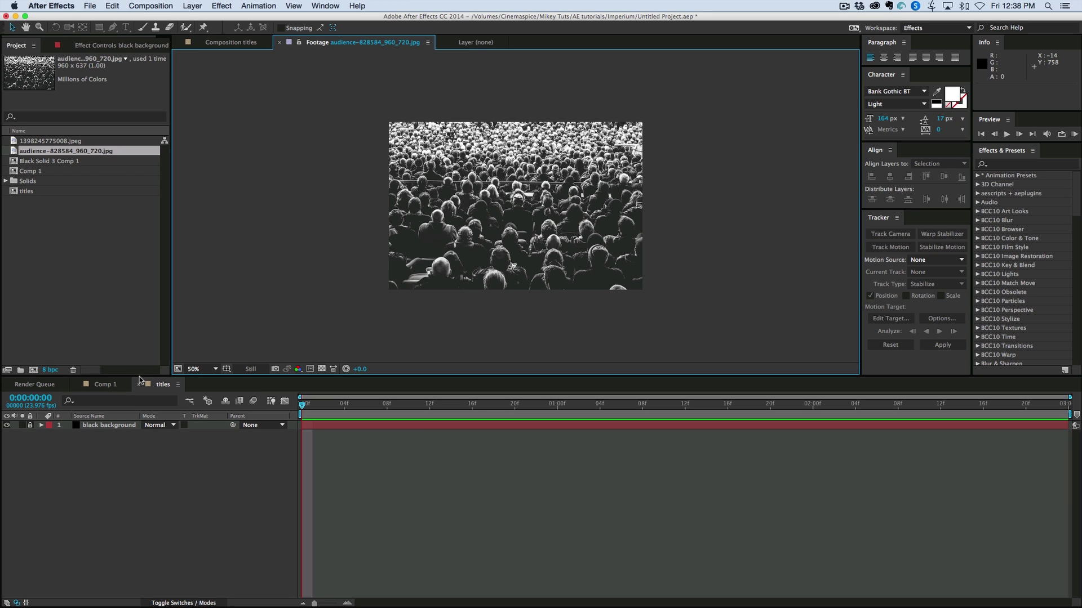
drag(104, 68, 516, 219)
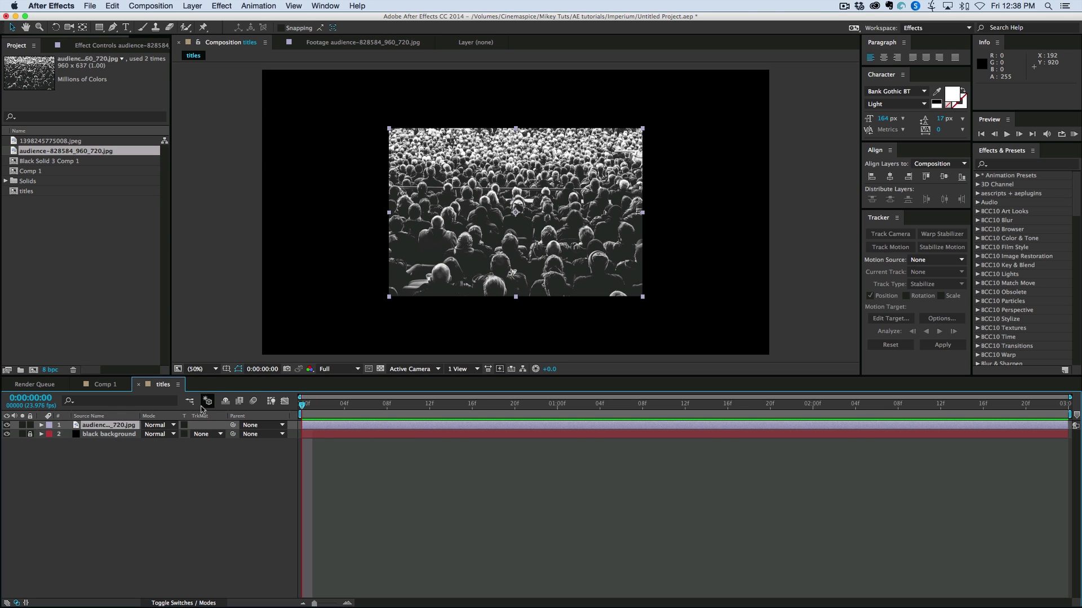
key(s)
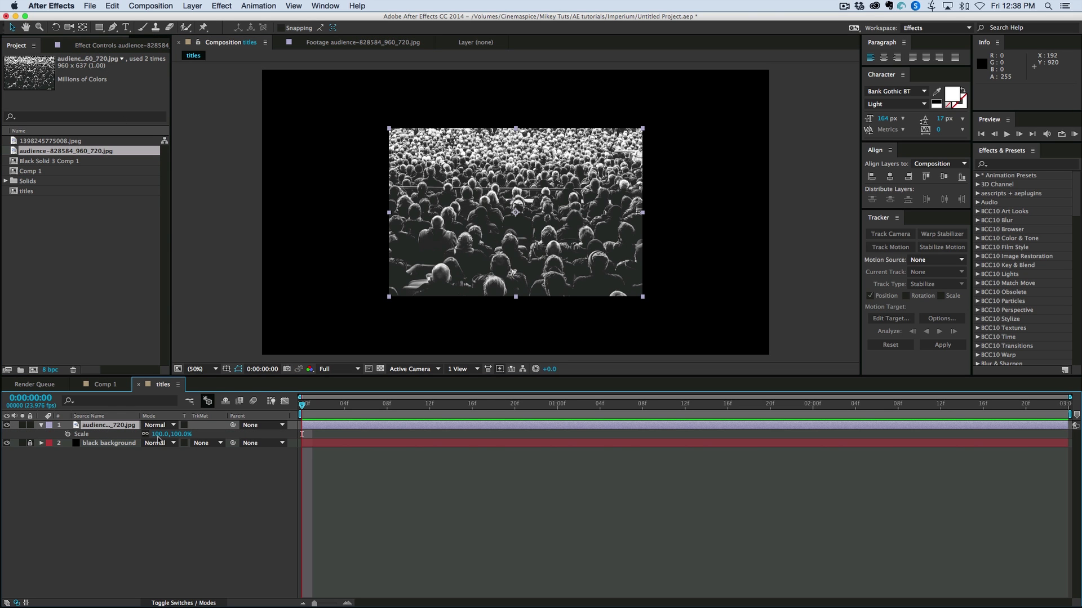
drag(158, 438, 210, 436)
click(432, 499)
click(367, 426)
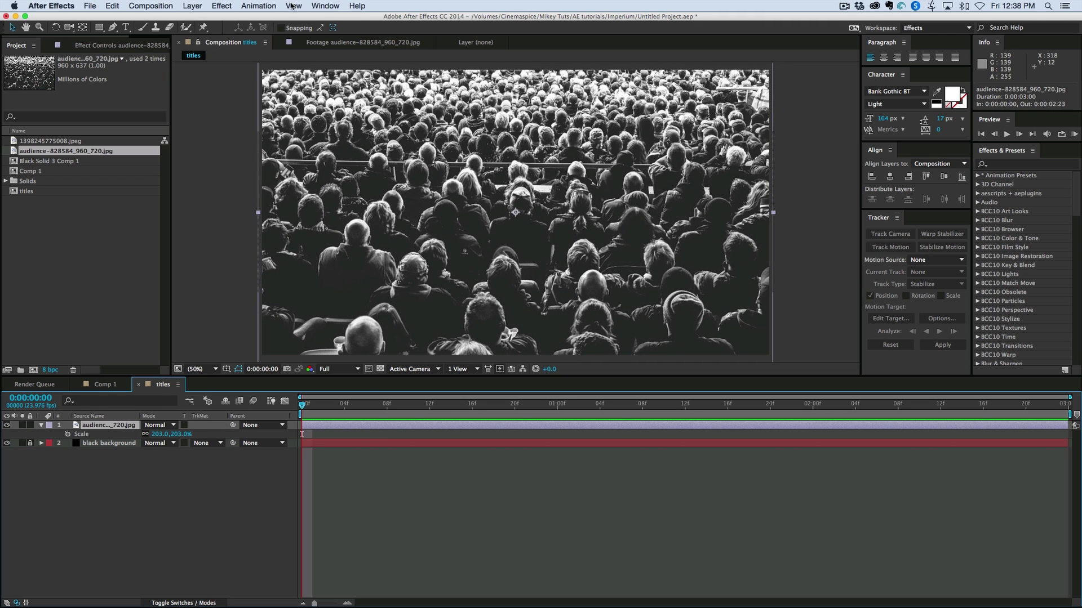
Apply the Tint effect to the audience image and map white to the blue 015A9A.
click(221, 6)
mouse_move(281, 297)
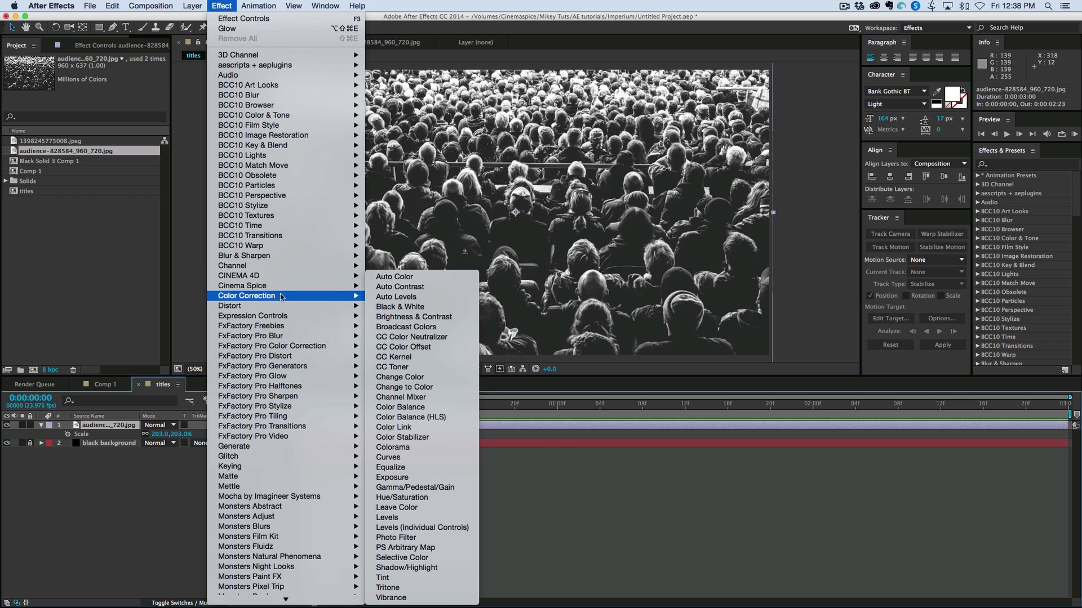
click(389, 578)
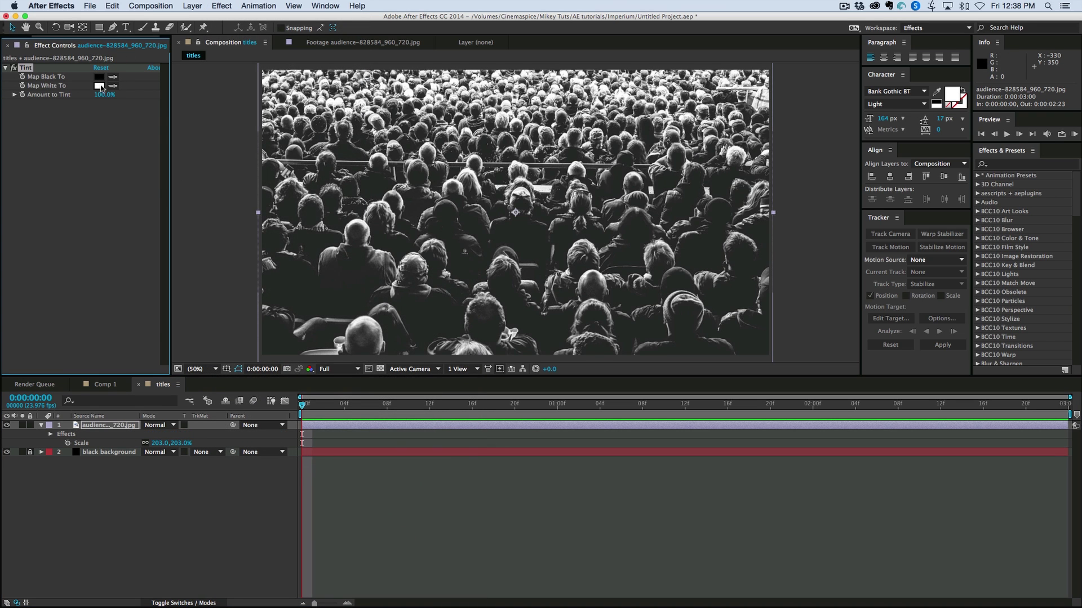
click(99, 85)
click(193, 215)
click(165, 200)
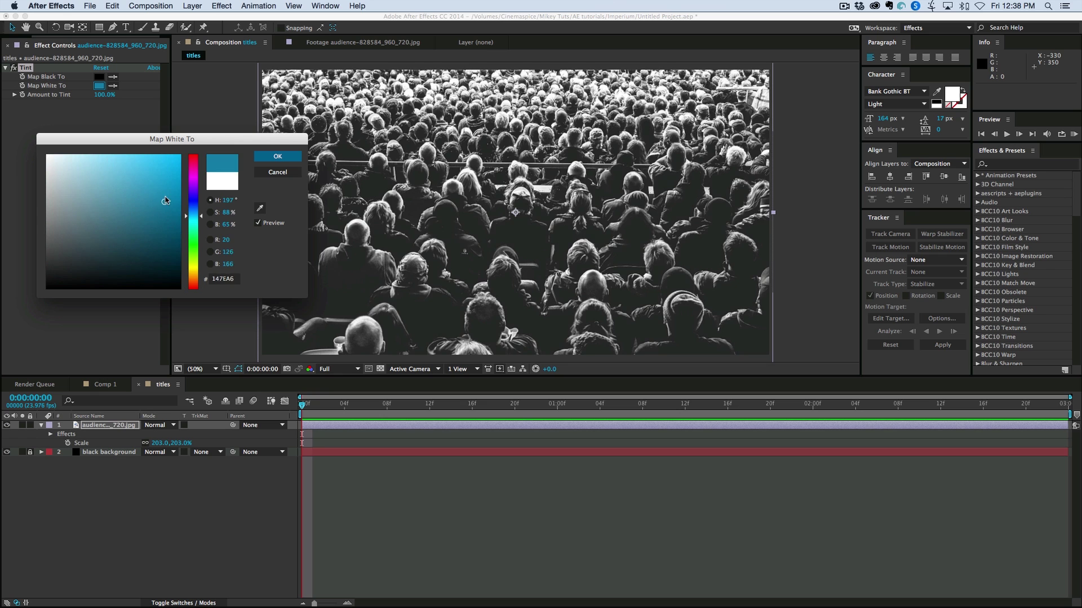
mouse_move(167, 207)
mouse_down()
mouse_move(172, 217)
mouse_move(200, 213)
mouse_up()
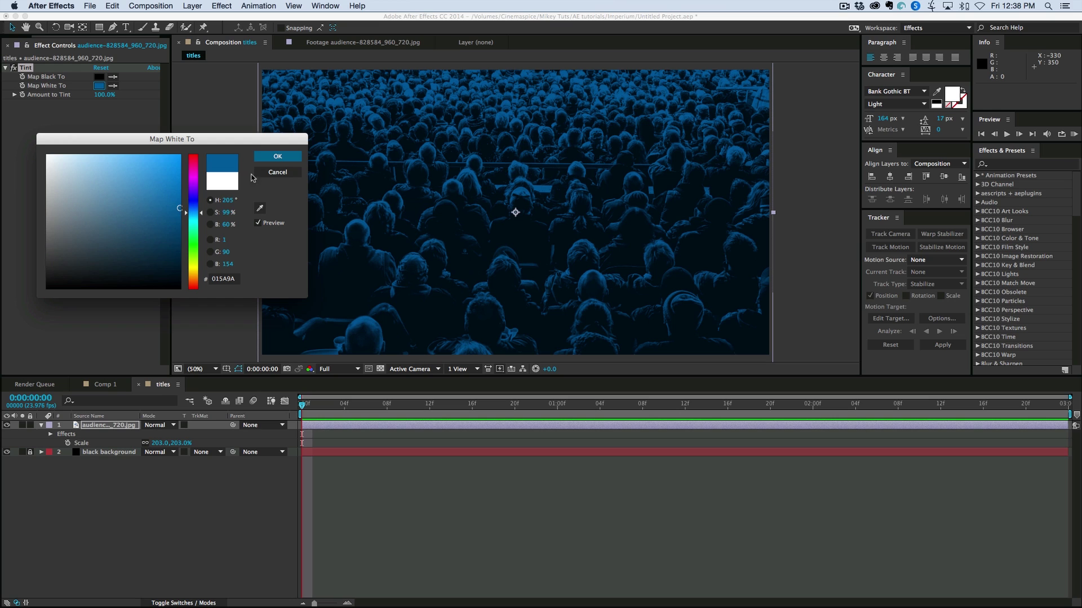
click(277, 157)
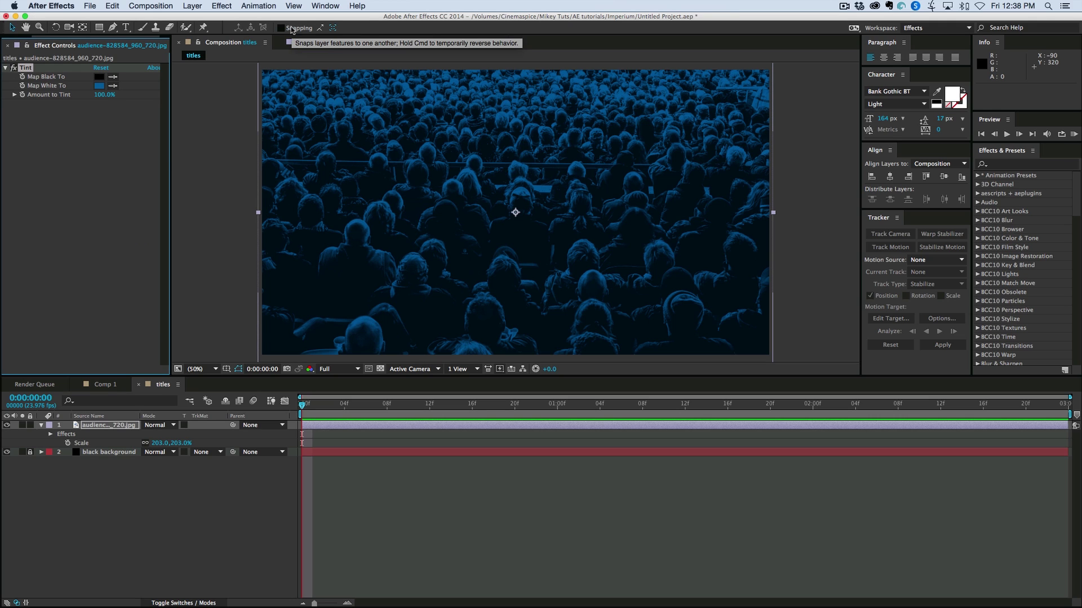
Apply Venetian Blinds to the audience image with transition completion at 43% and direction at 90°.
click(362, 8)
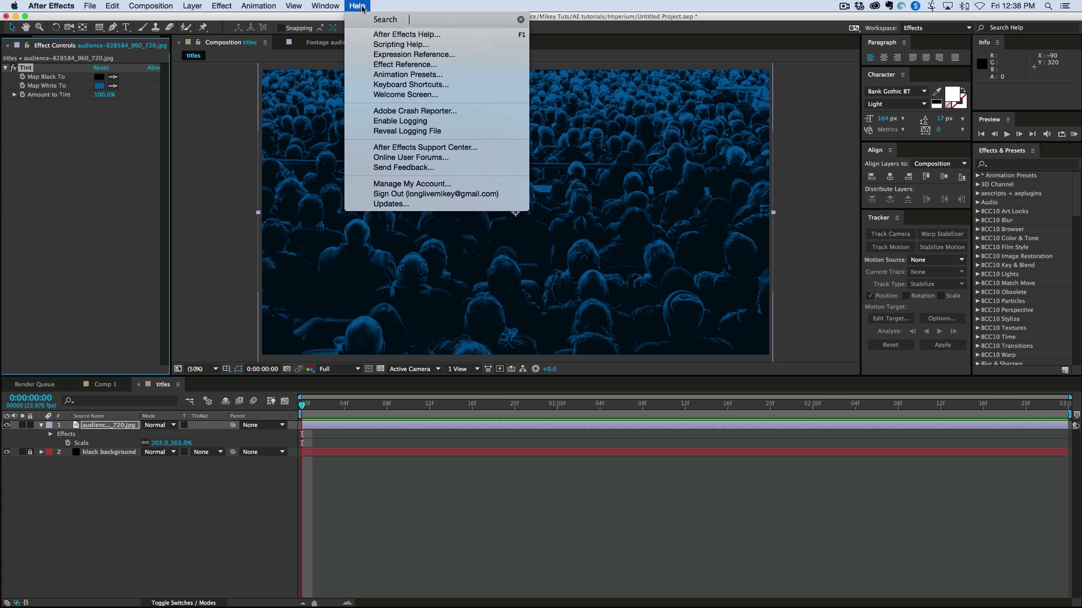
text(vene)
key(Down)
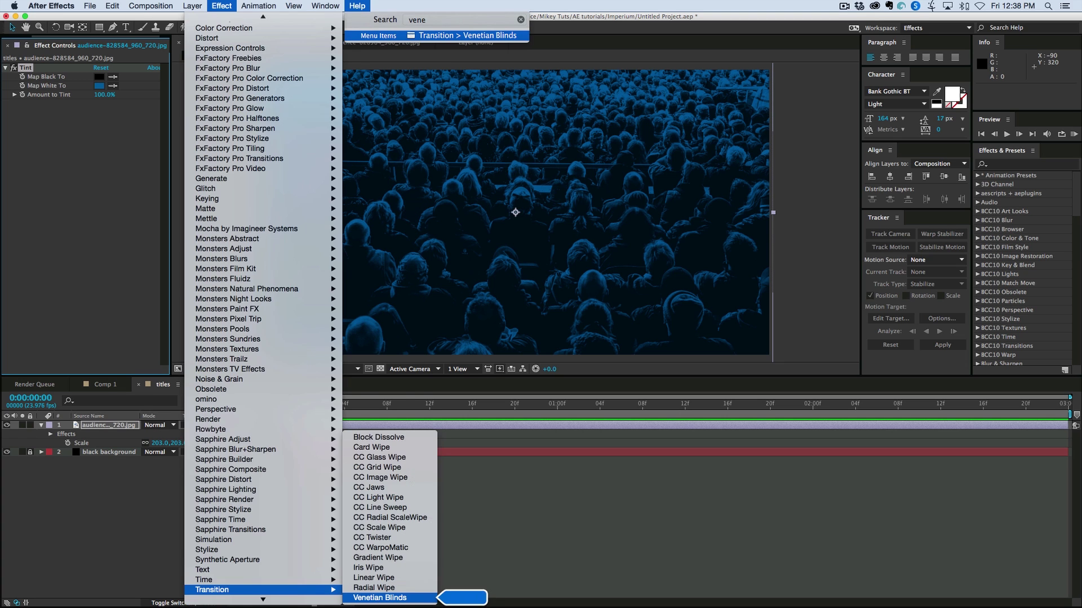
key(Return)
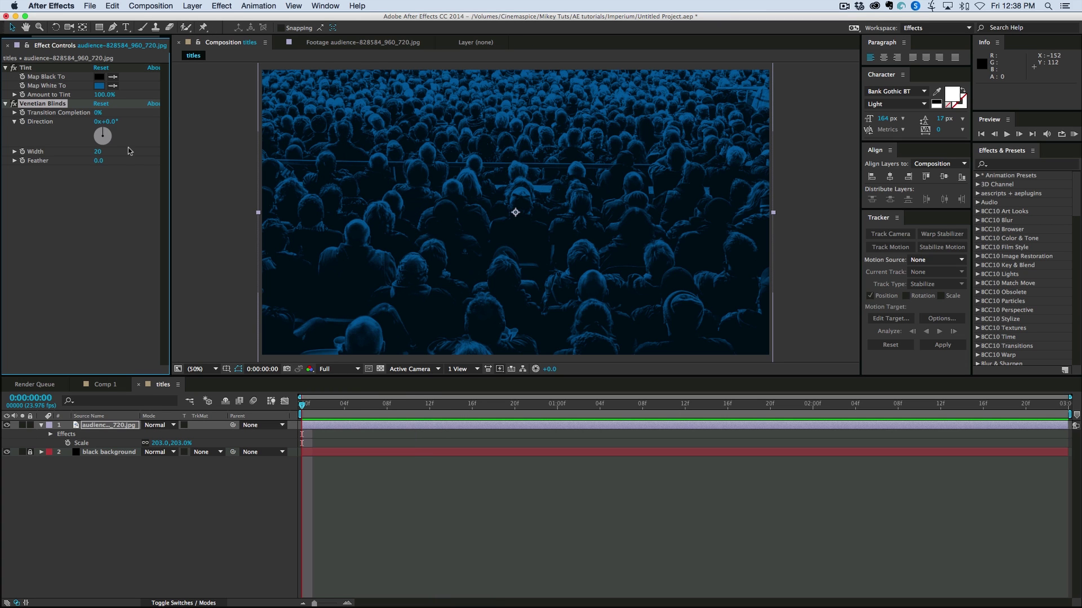
drag(98, 115, 120, 118)
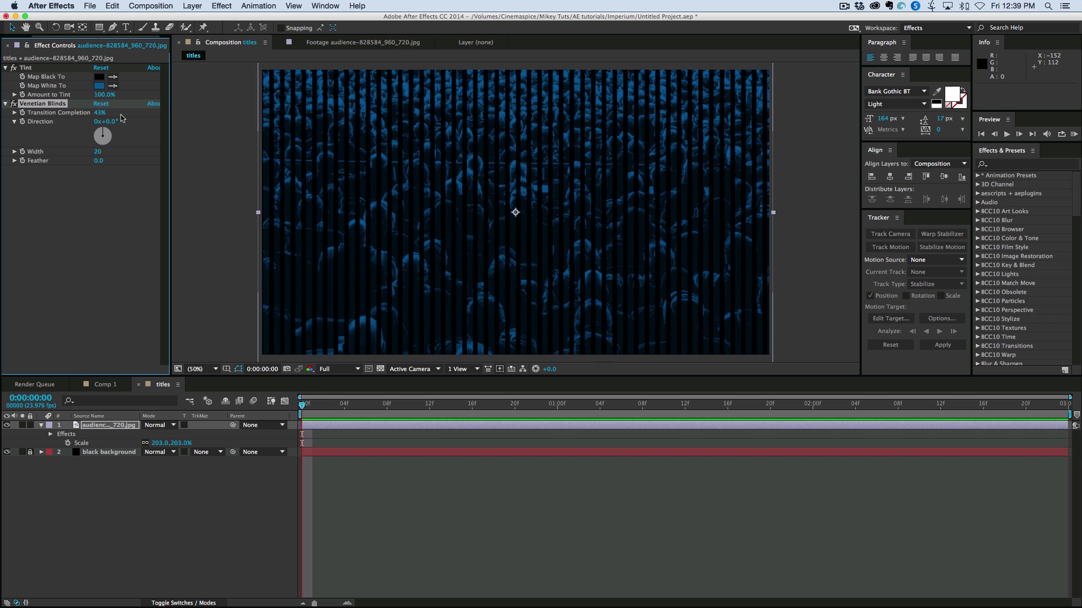
click(109, 122)
text(90)
key(Return)
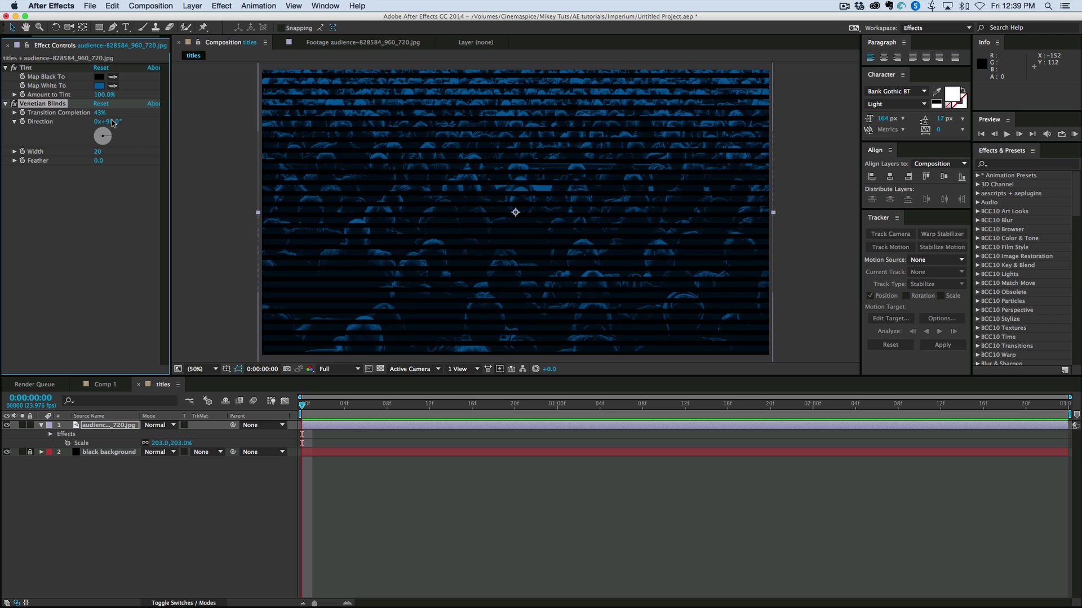
Set the Venetian Blinds width to 3 and its transition completion to 33%.
drag(100, 113, 93, 155)
scroll(228, 161, up, 3)
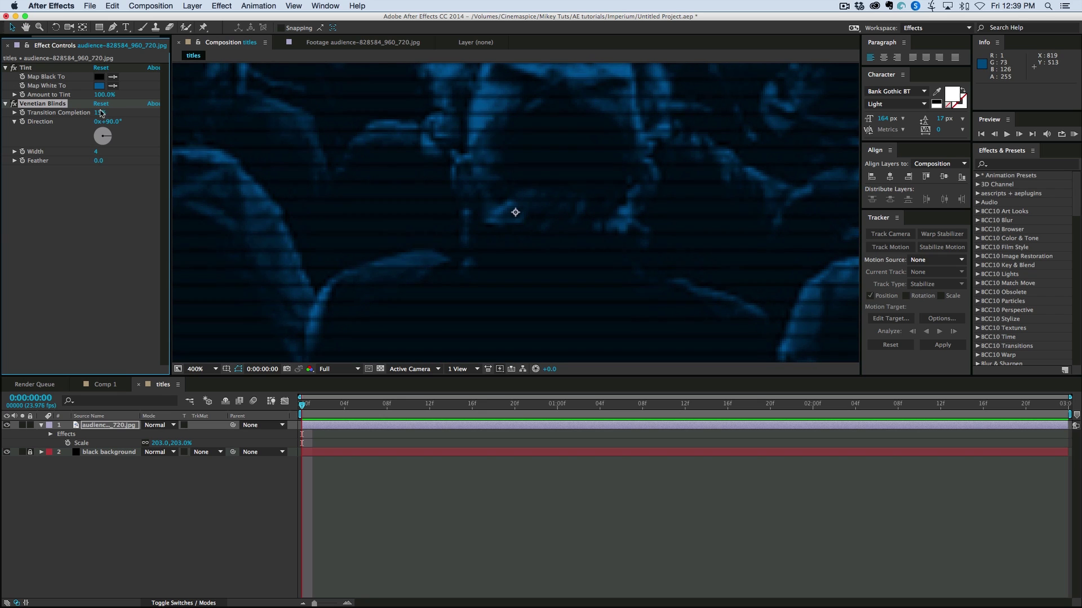
drag(99, 113, 113, 115)
drag(97, 152, 93, 153)
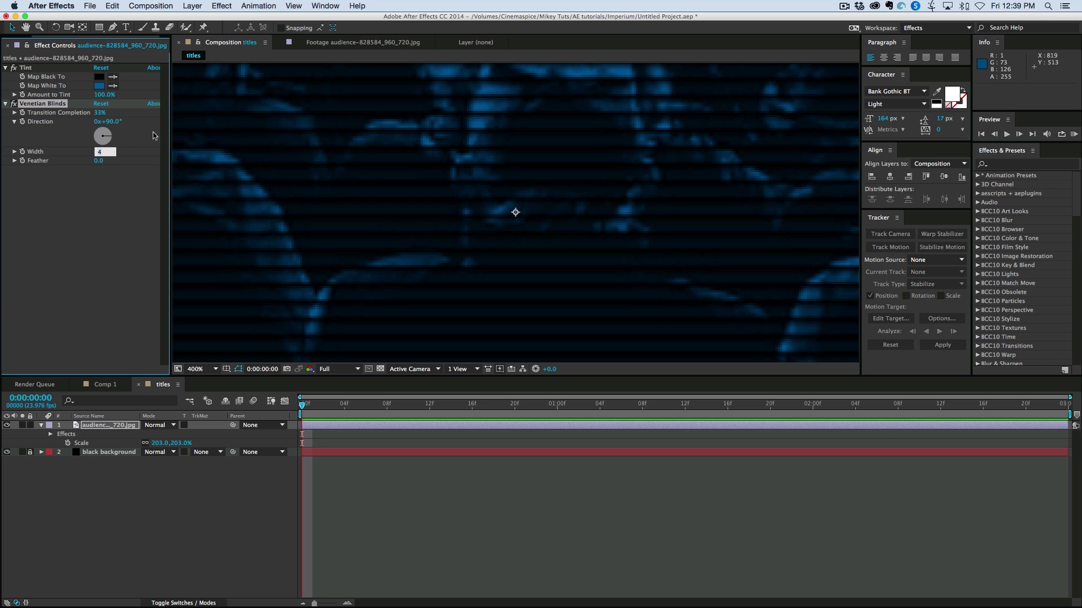
scroll(450, 157, down, 3)
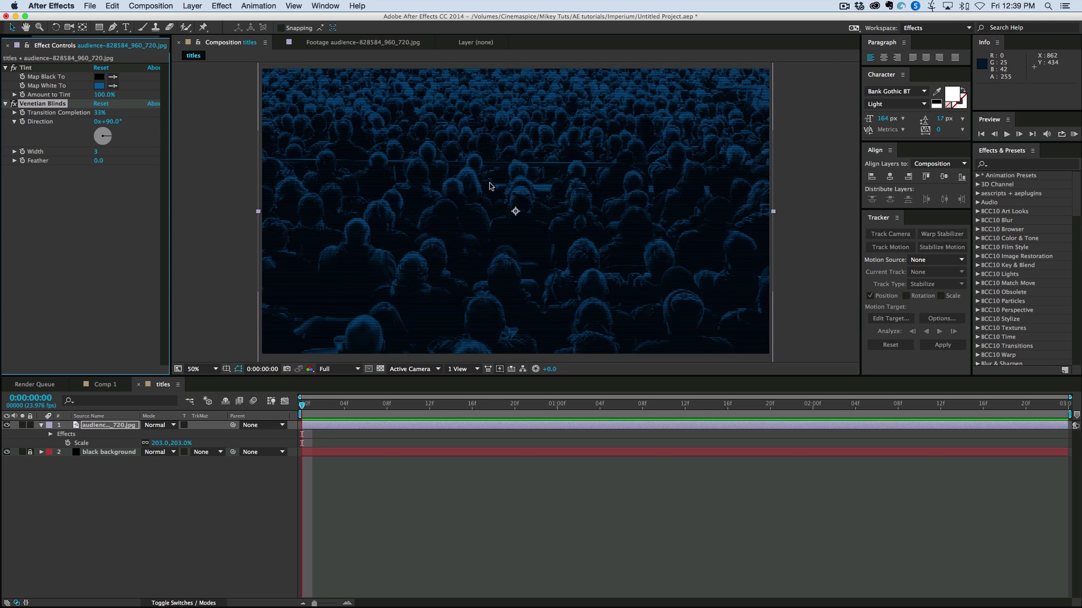
Set the Venetian Blinds transition completion to 59% and check the scan lines at several magnifications.
scroll(490, 186, up, 3)
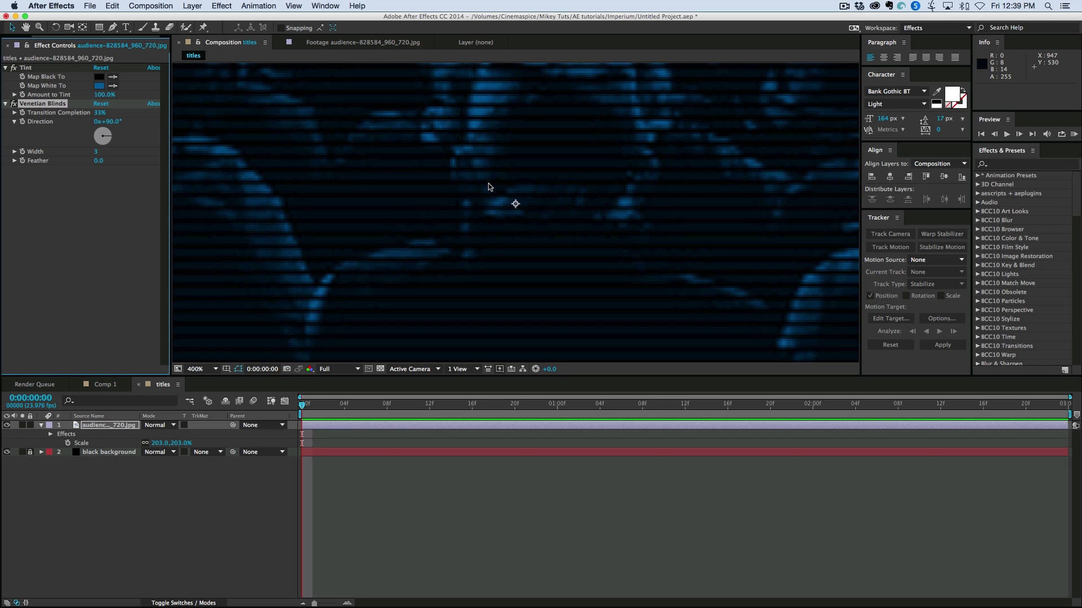
drag(100, 113, 115, 115)
scroll(487, 195, down, 2)
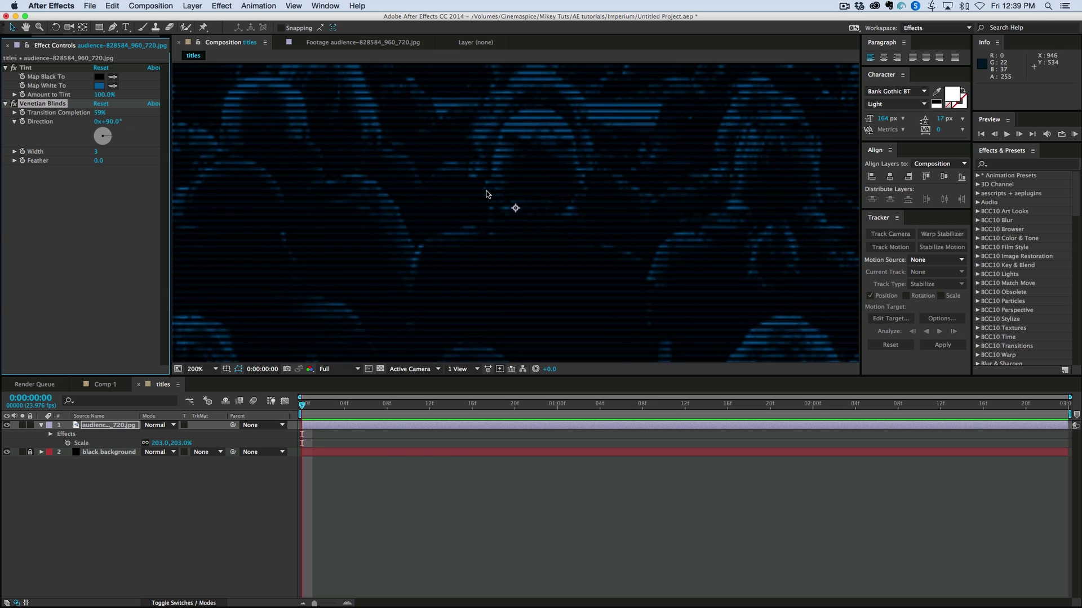
key(comma)
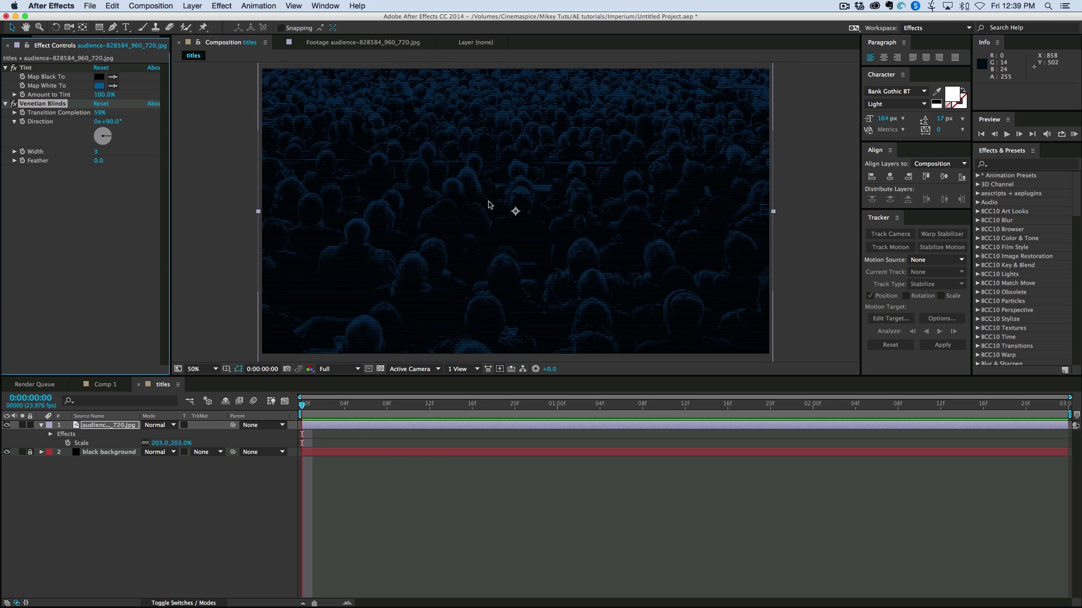
key(comma)
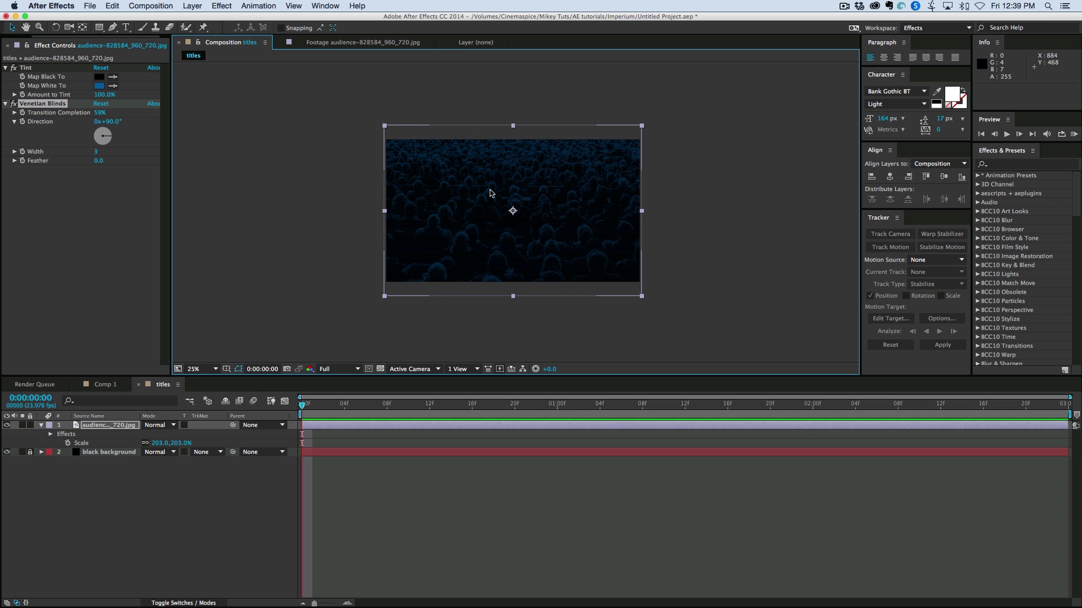
key(period)
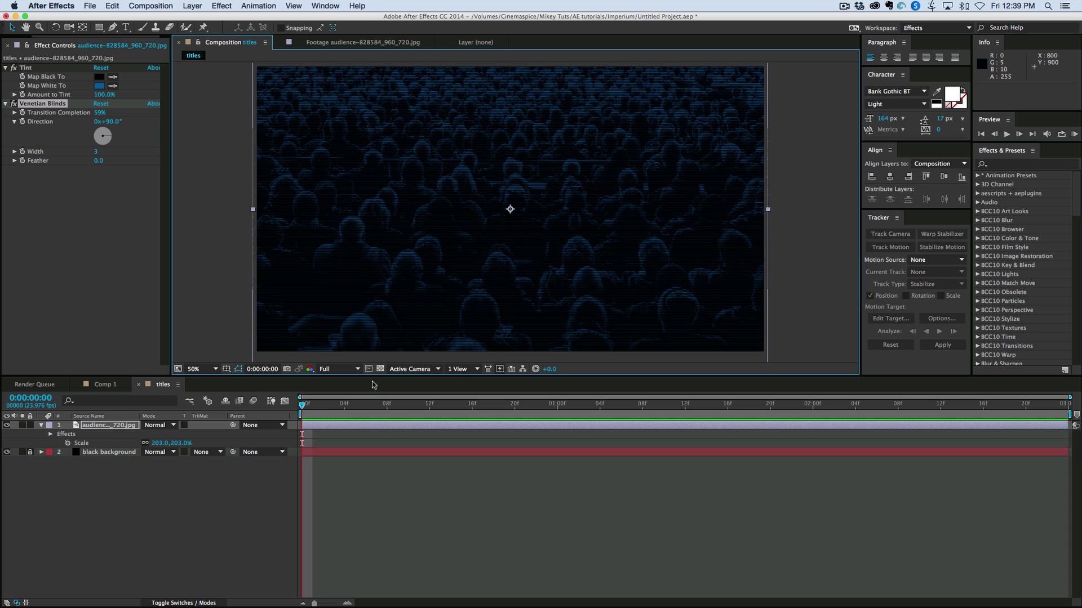
Draw a rectangular mask on the audience image that leaves out its upper strip and extends past the frame's sides and bottom.
click(318, 424)
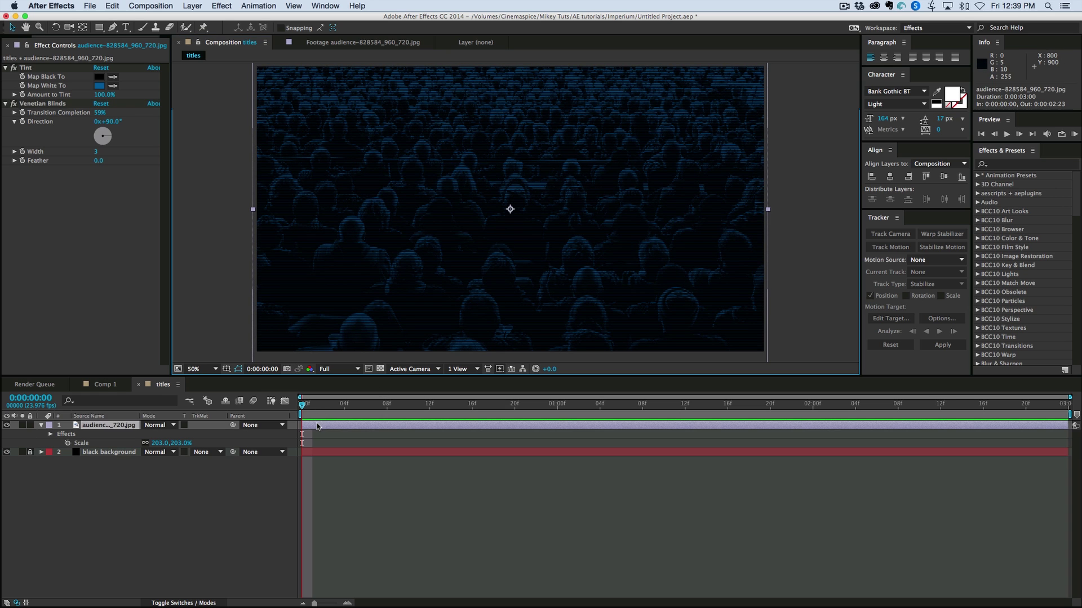
click(98, 27)
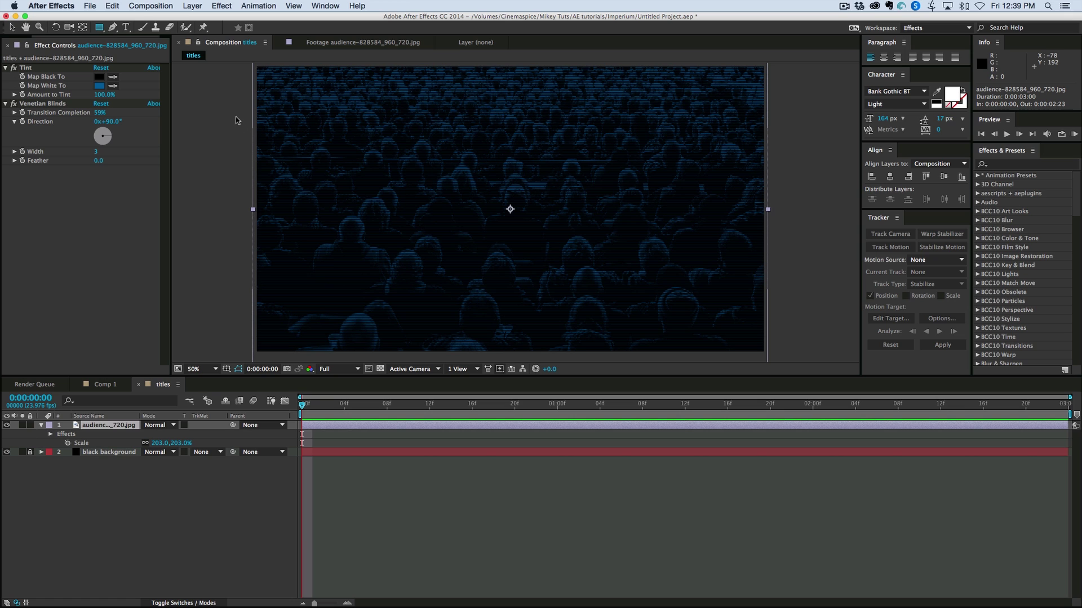
key(comma)
drag(351, 166, 679, 339)
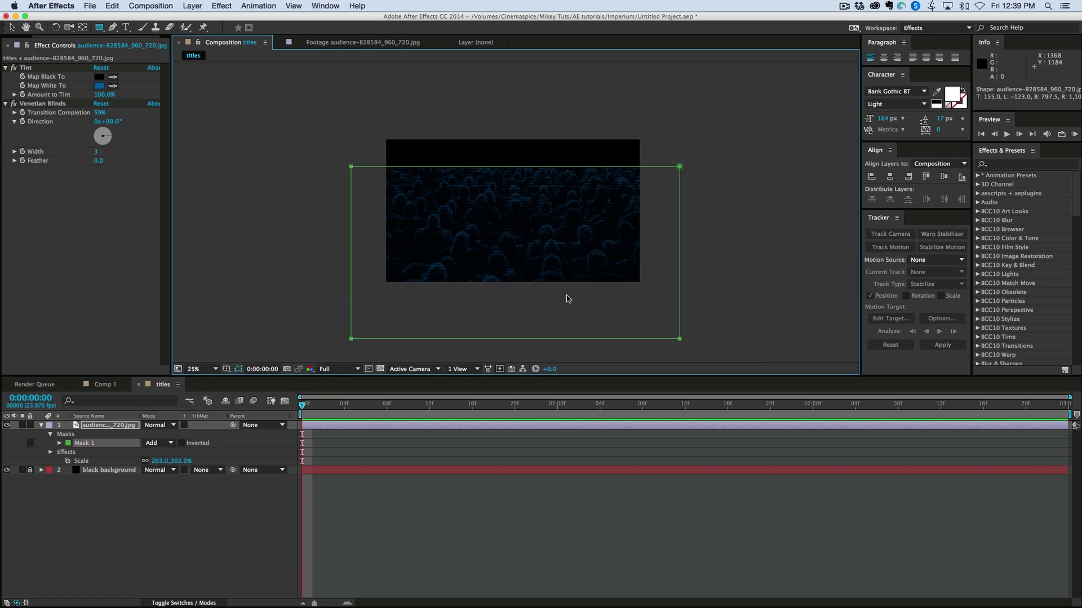
Feather the audience mask by 289 pixels and lower its upper edge to just above the middle of the frame.
key(f)
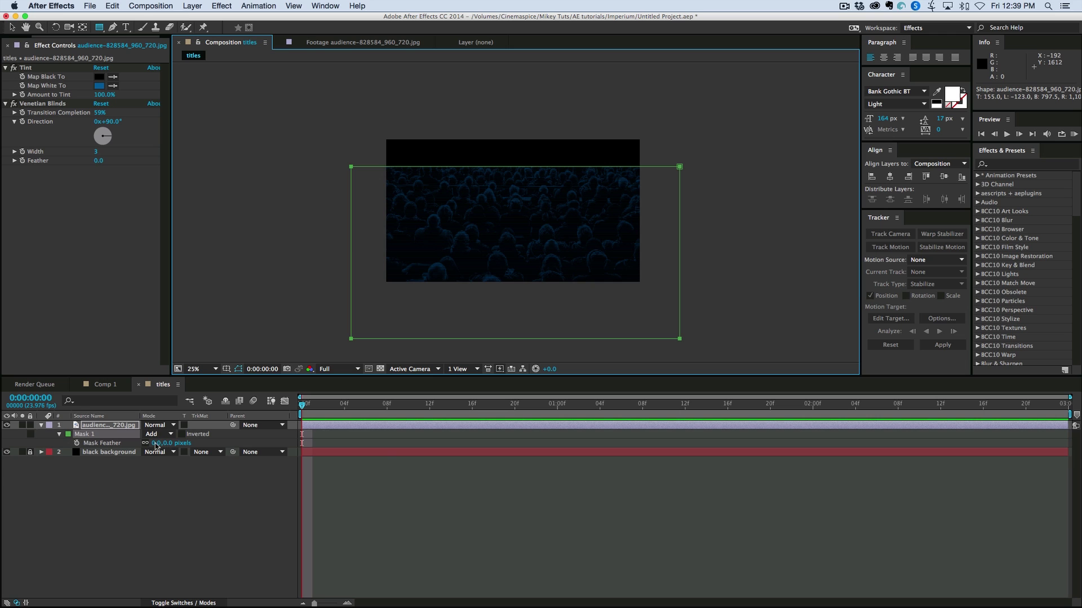
drag(157, 446, 257, 448)
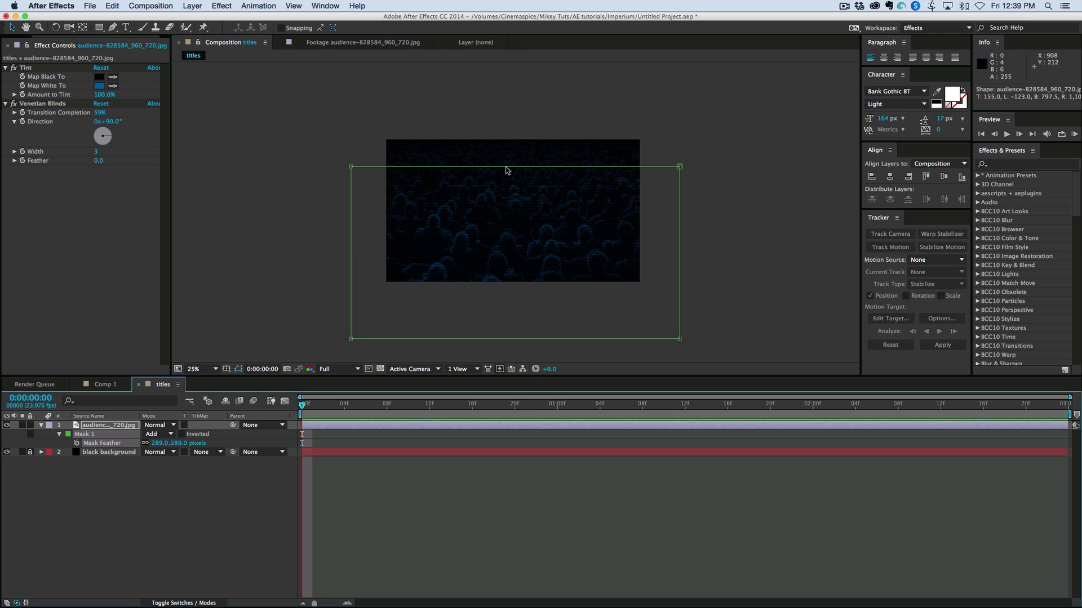
drag(505, 168, 505, 207)
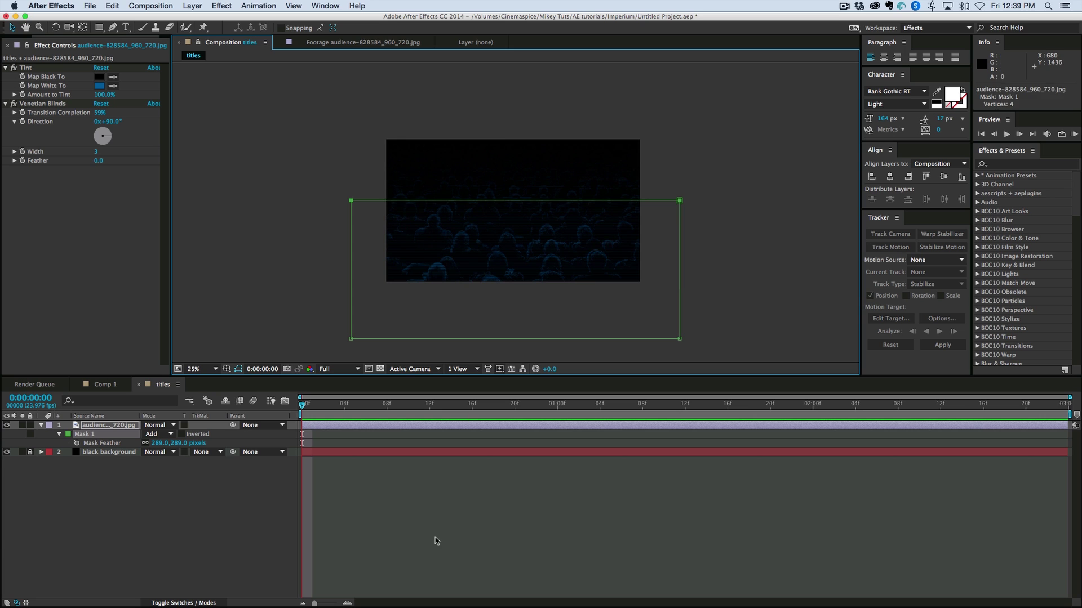
click(438, 541)
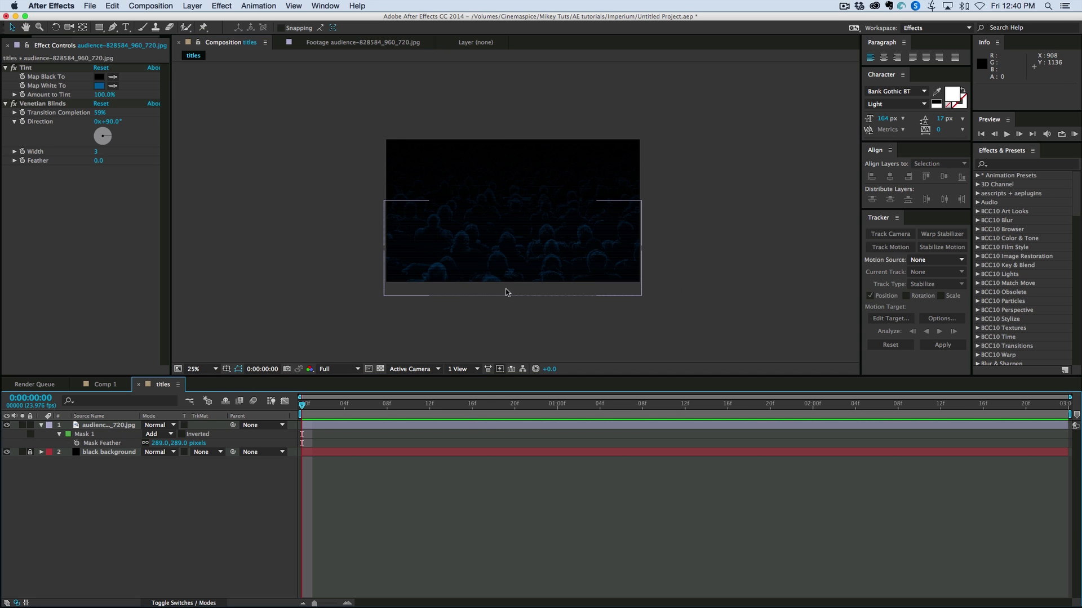
key(period)
drag(532, 251, 545, 259)
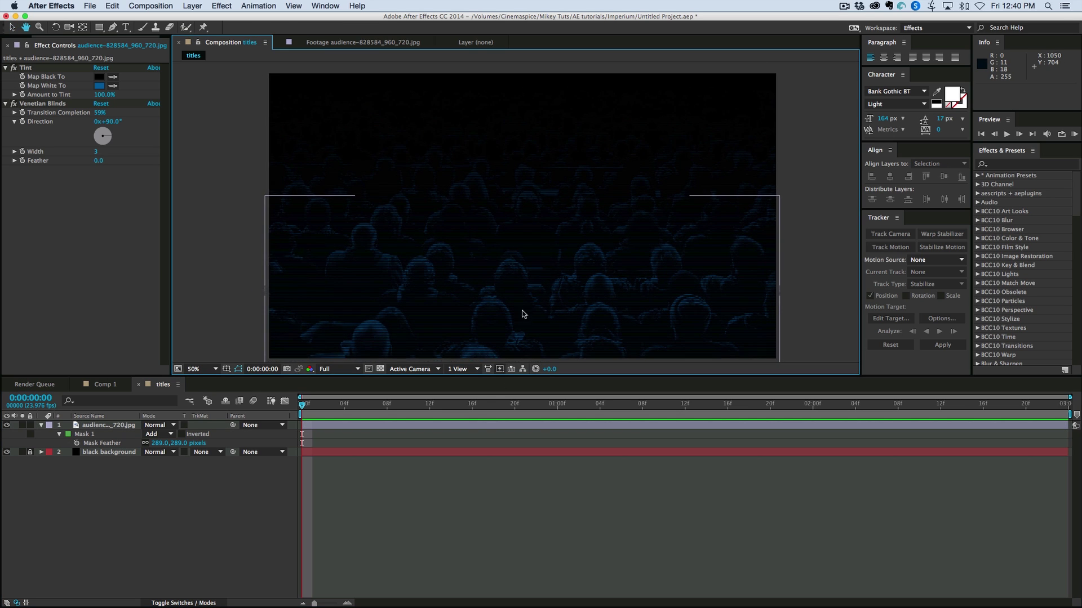
click(457, 503)
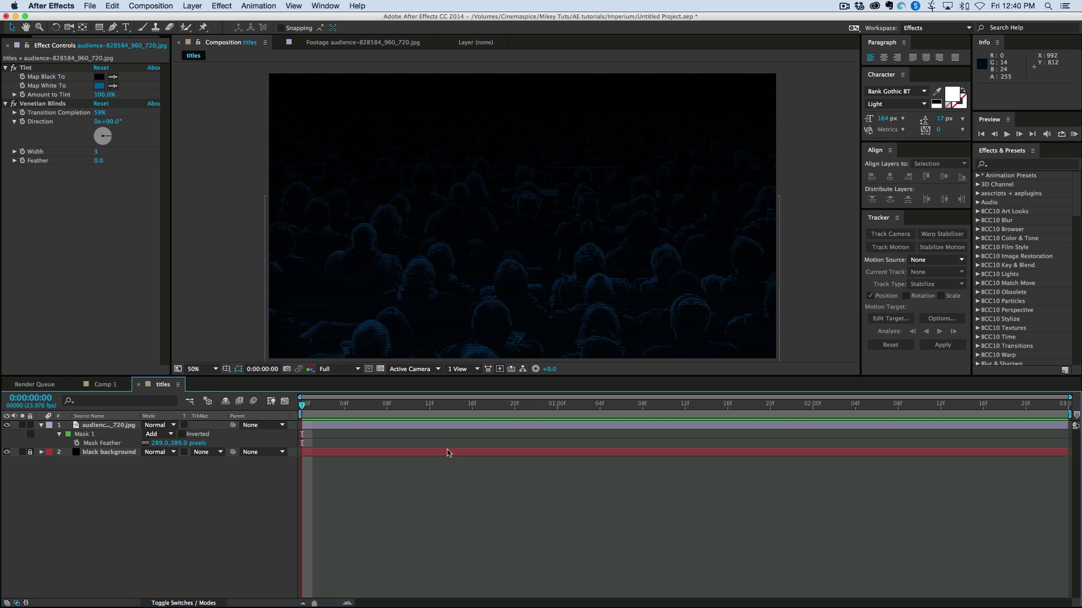
Check the reference title in Comp 1, and in the titles comp draw a circle about 51 px wide on a new shape layer.
click(114, 384)
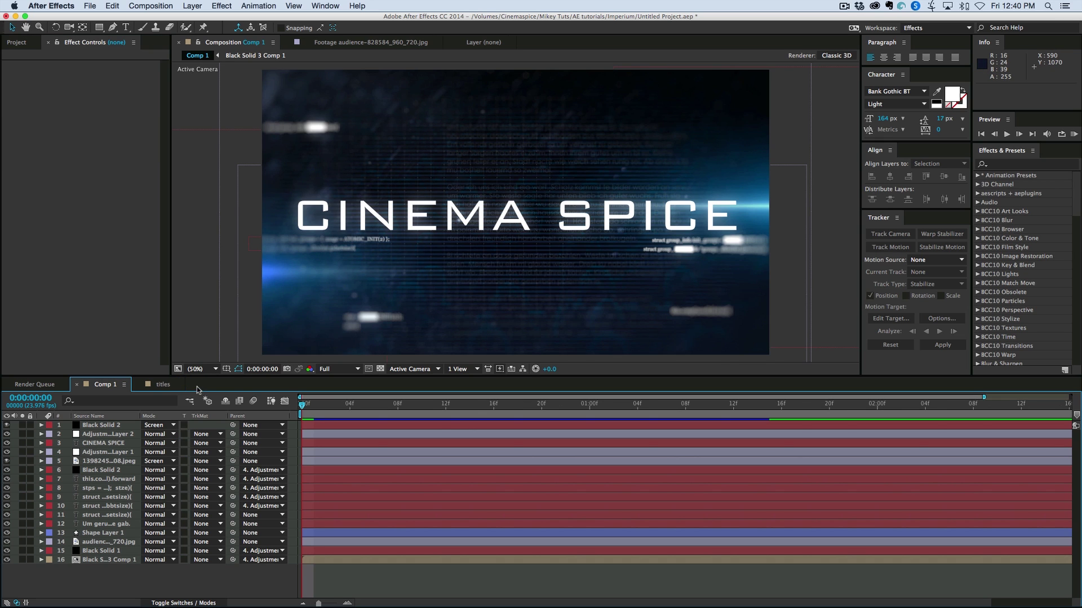
click(162, 385)
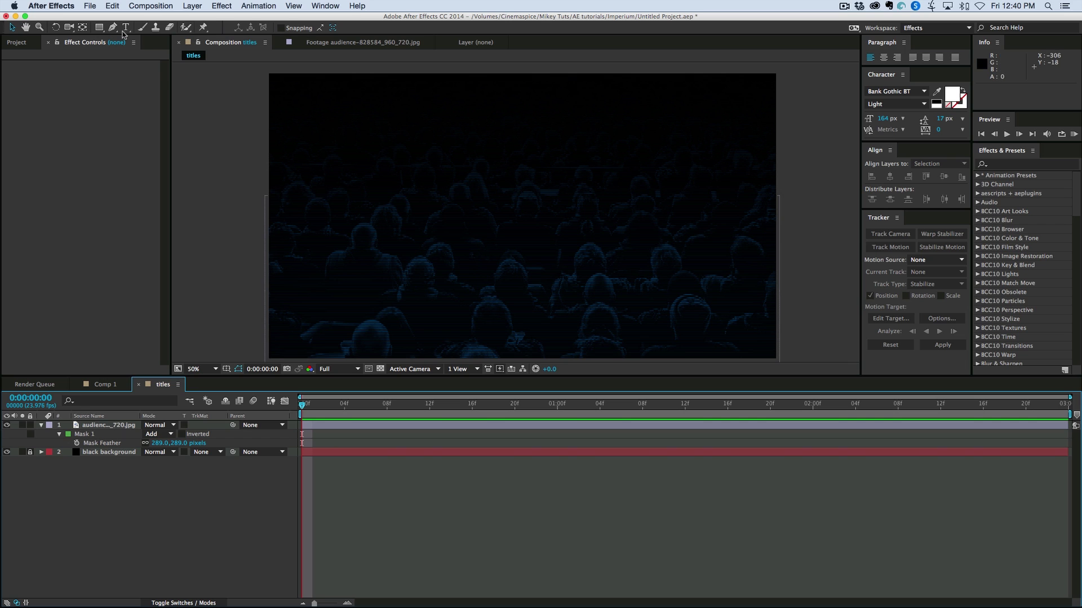
drag(99, 27, 149, 52)
click(418, 529)
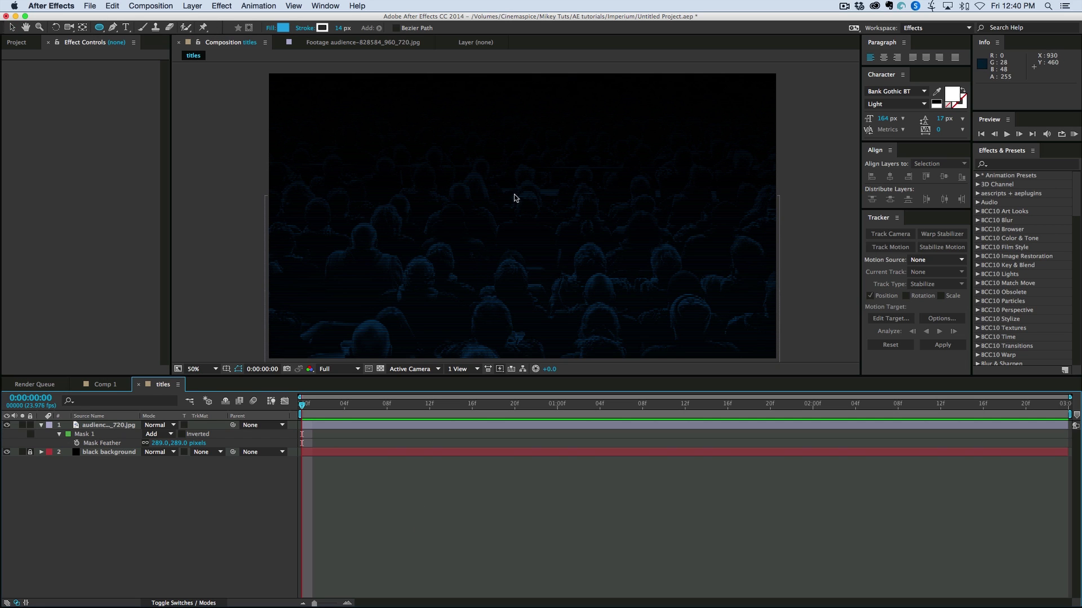
drag(465, 174, 477, 188)
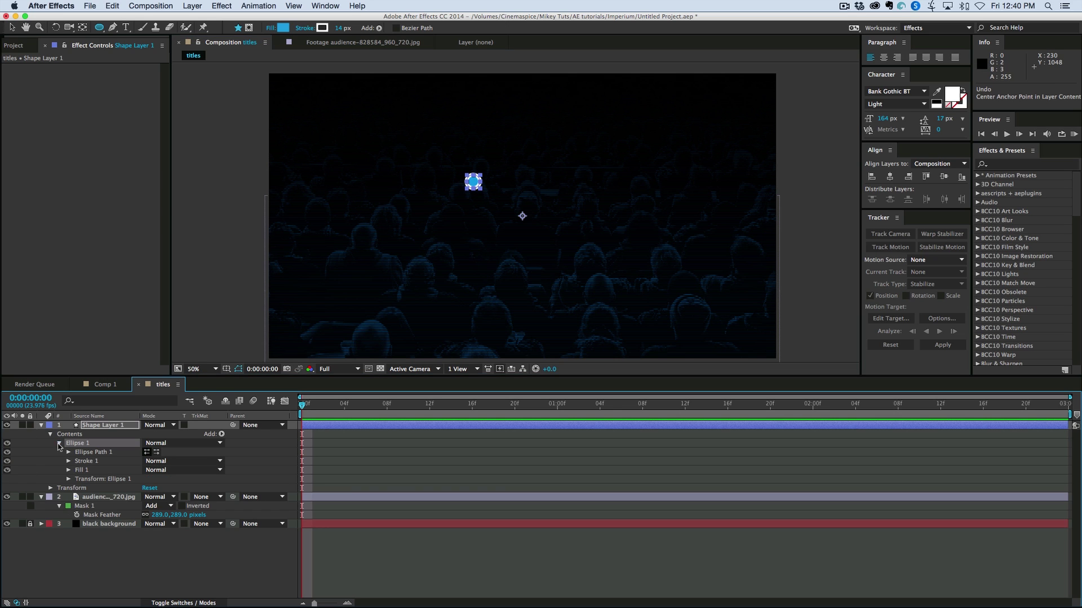
Set the ellipse's transform position to 0, 0 so the circle sits at the centre of the composition.
click(68, 479)
click(154, 497)
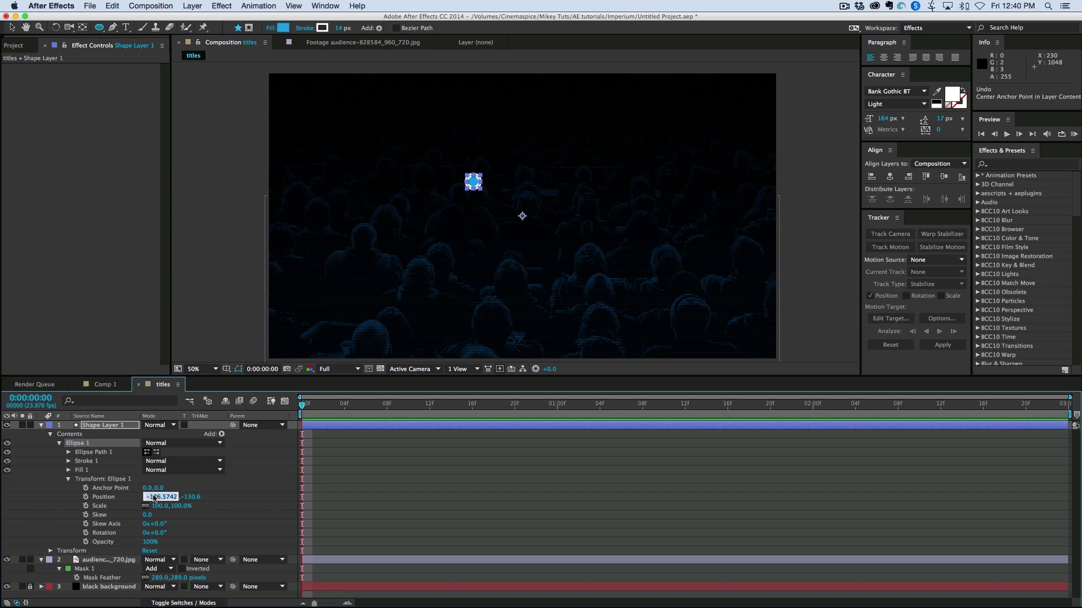
text(0)
key(Tab)
text(0)
key(Return)
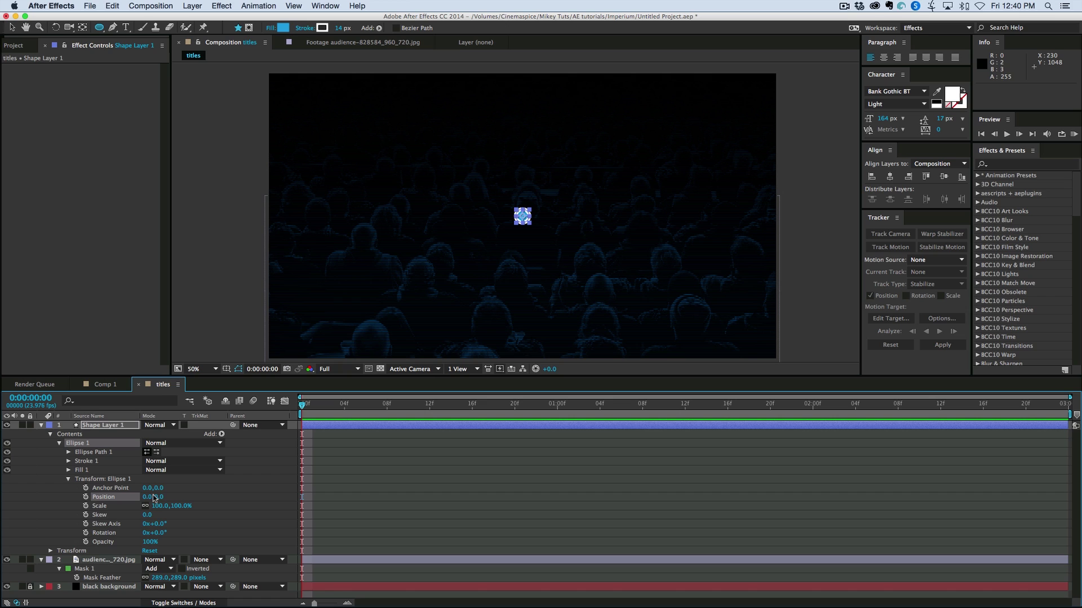
Delete the circle's stroke and change its fill colour to white FFFFFF.
click(78, 471)
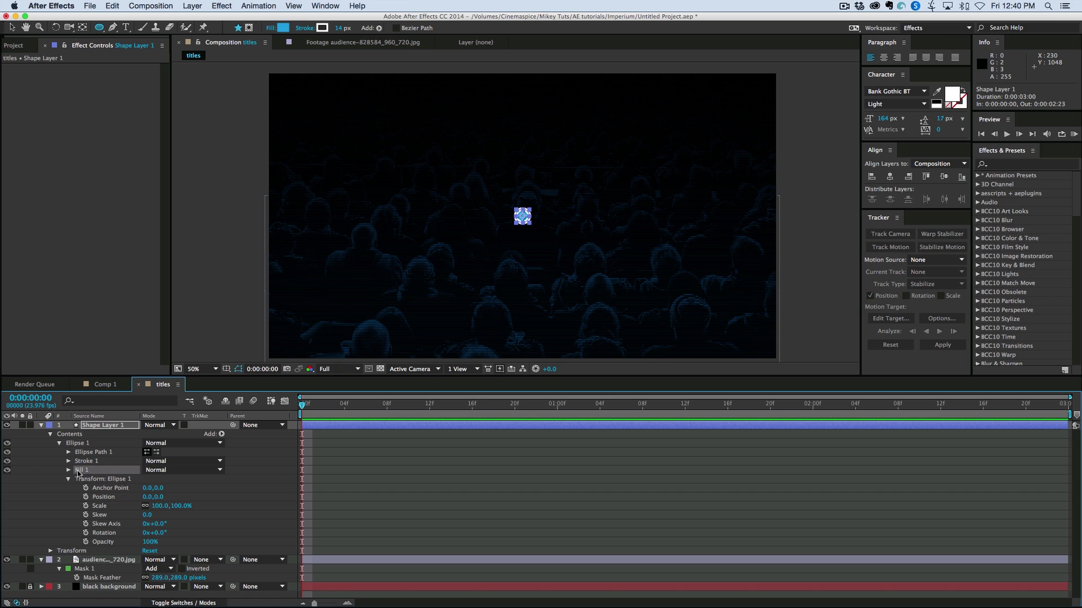
click(85, 461)
key(Delete)
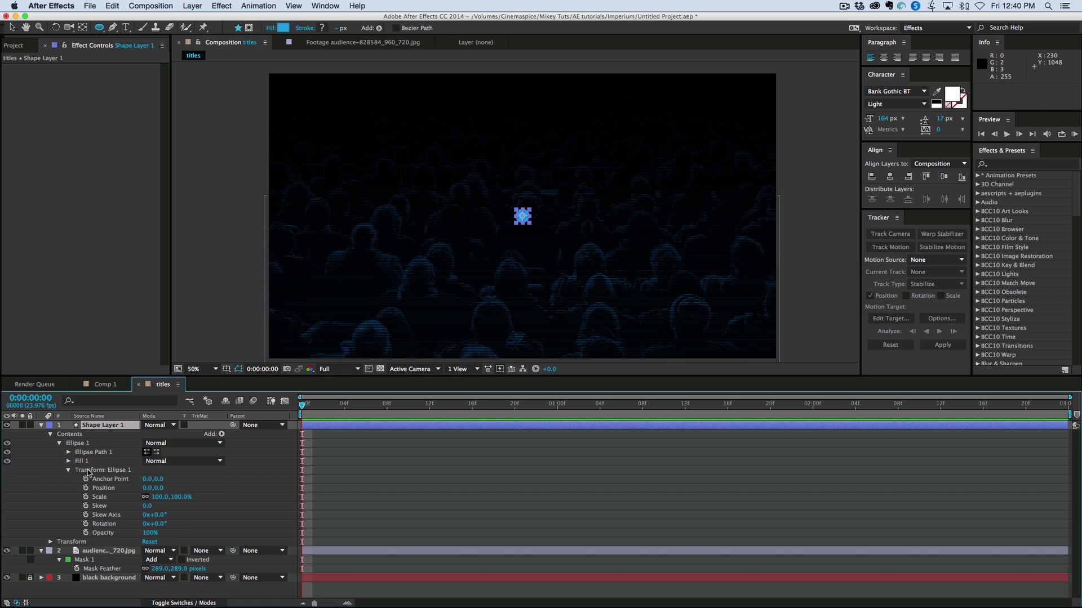
click(69, 461)
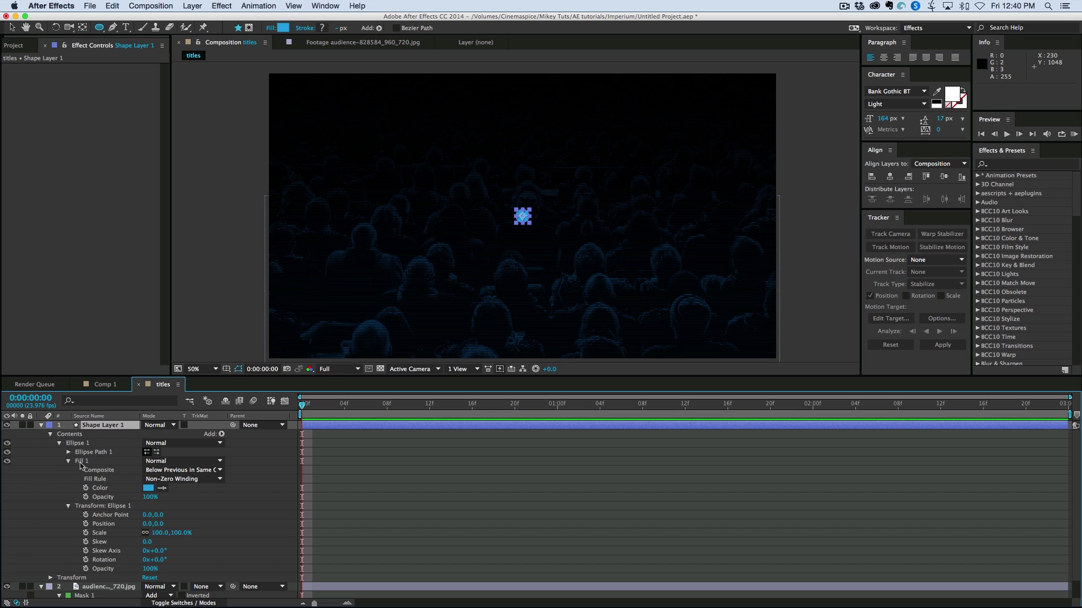
click(148, 488)
drag(84, 194, 29, 142)
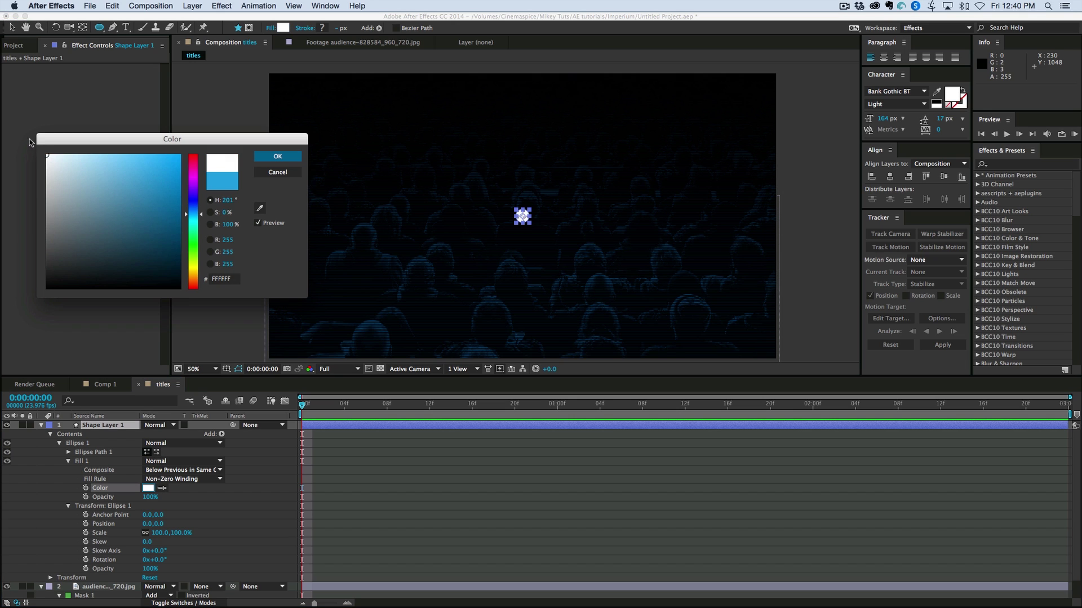
click(276, 156)
Set the ellipse path's size to 5 and inspect the dot close up.
click(68, 452)
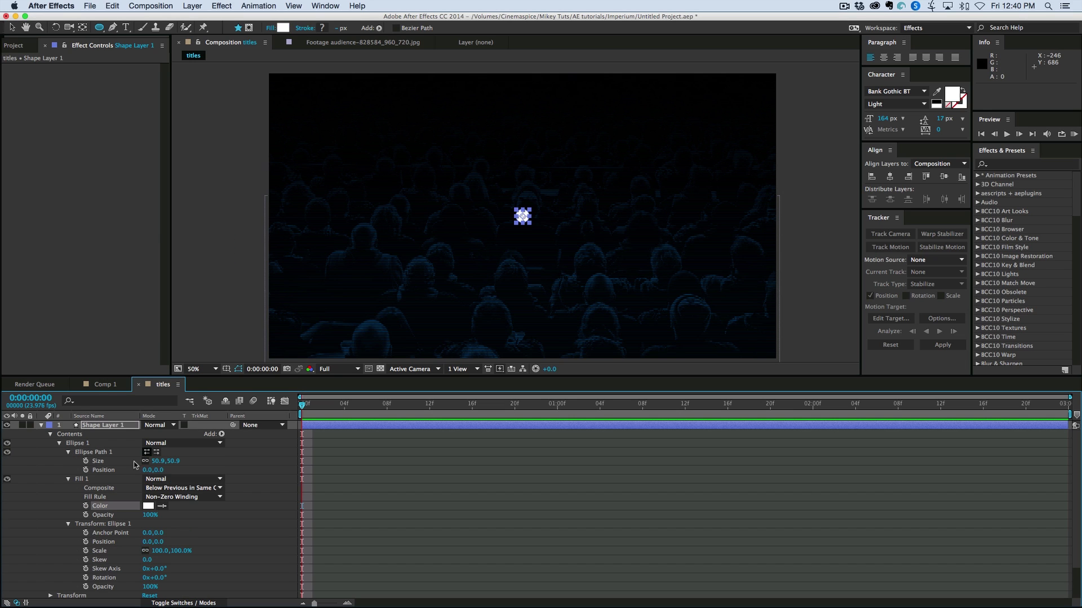
click(156, 461)
text(516)
key(Return)
click(402, 529)
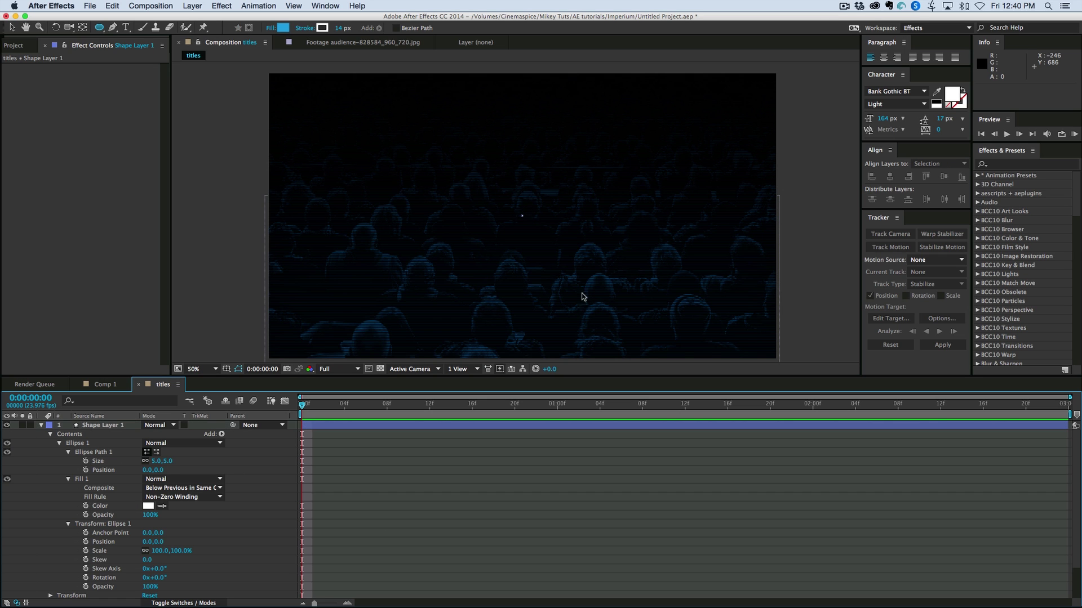
scroll(536, 223, up, 2)
drag(568, 240, 524, 215)
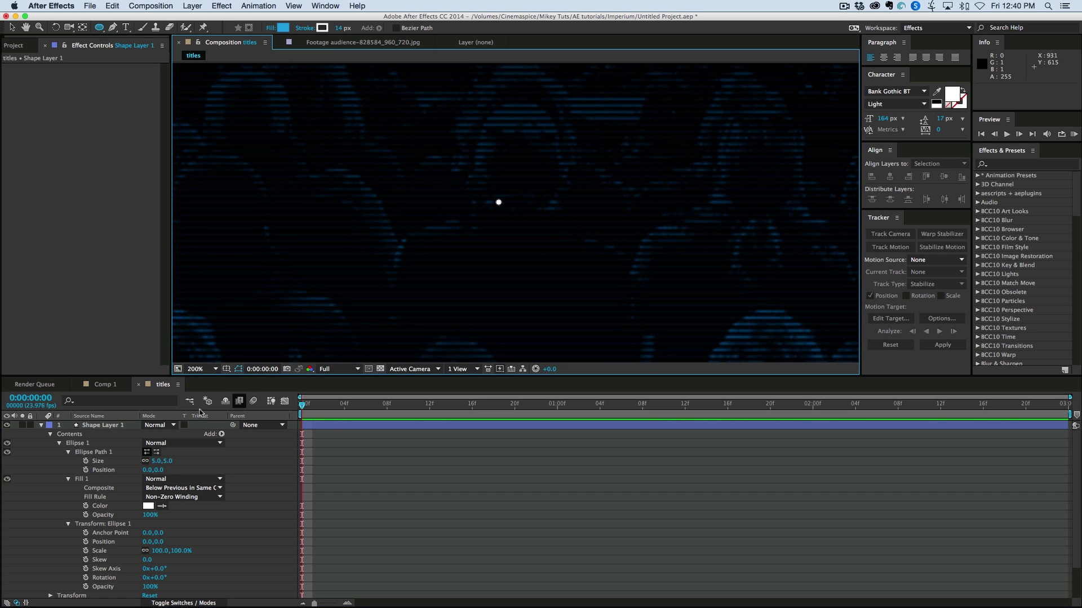
Set the ellipse path's size to 10.
click(157, 461)
text(10)
key(Return)
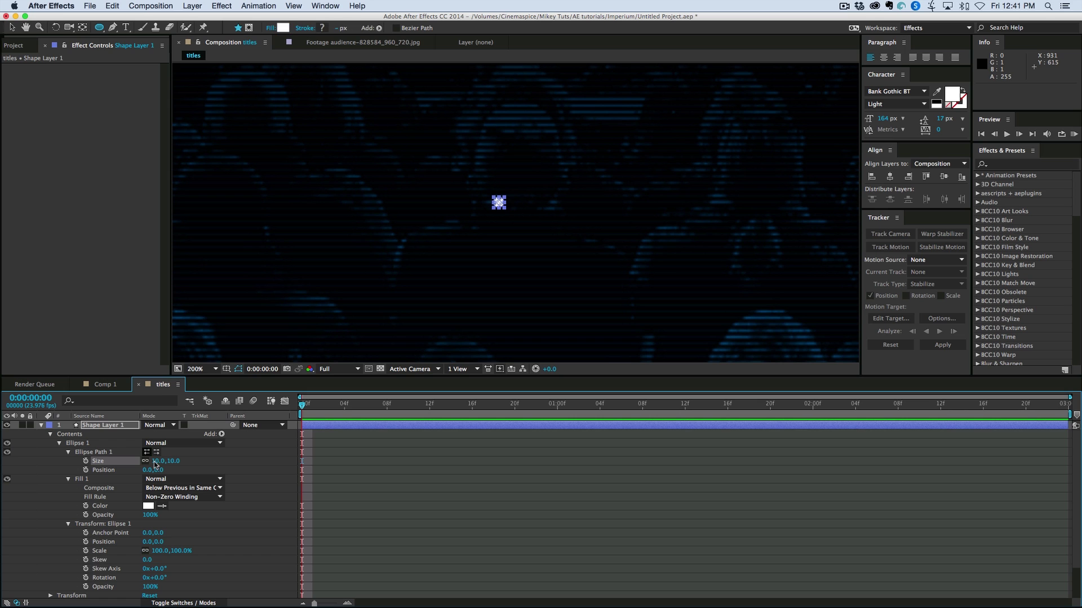
click(411, 509)
scroll(536, 184, down, 2)
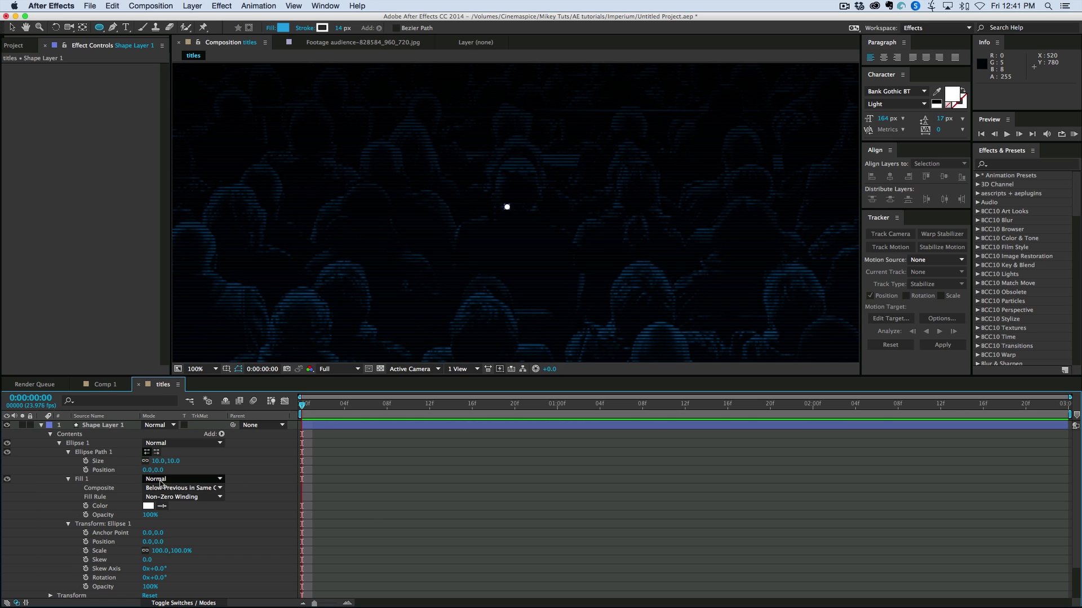
Draw a thin rectangle about 154 by 4 px beside the dot within the same shape layer.
click(60, 445)
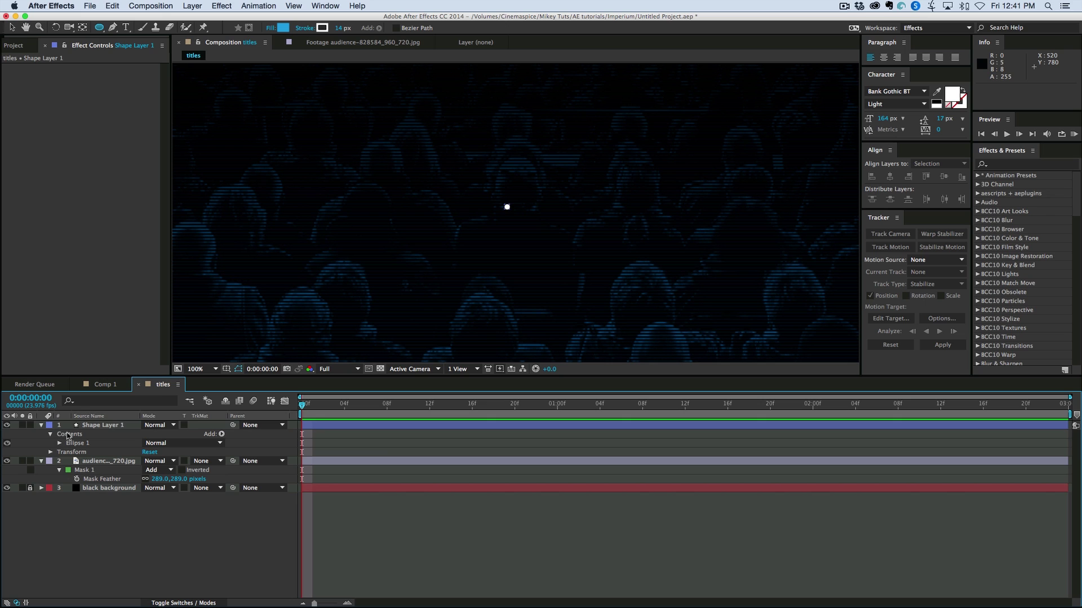
click(68, 436)
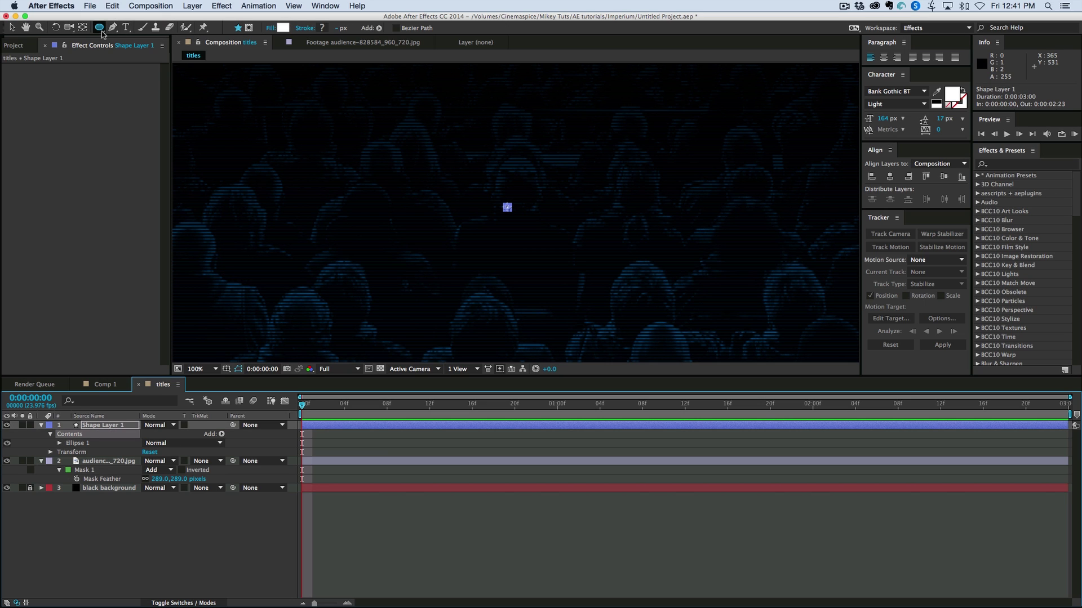
drag(103, 34, 133, 25)
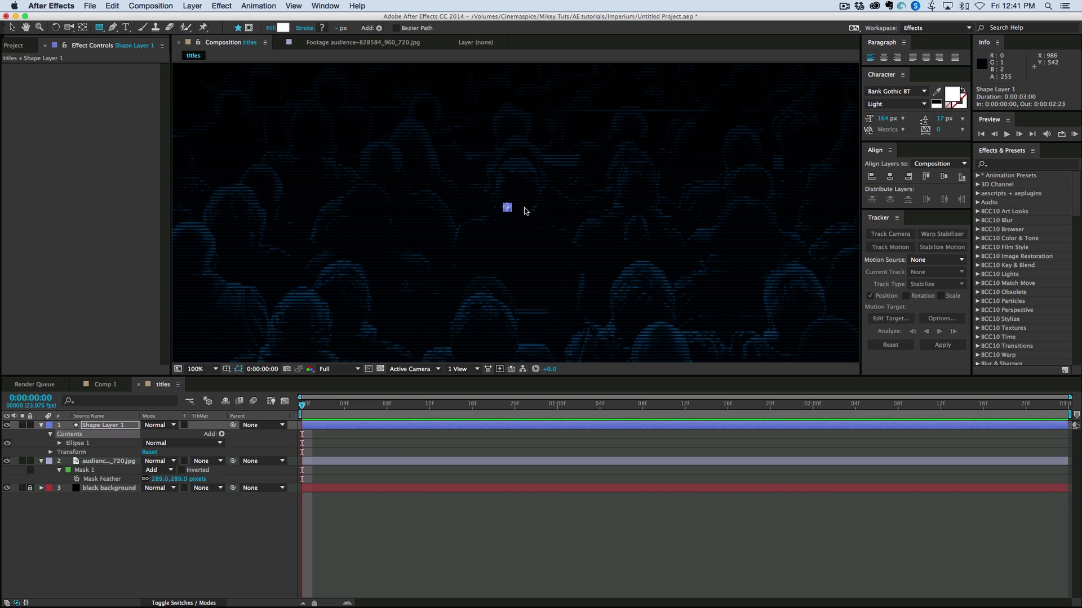
drag(517, 203, 604, 213)
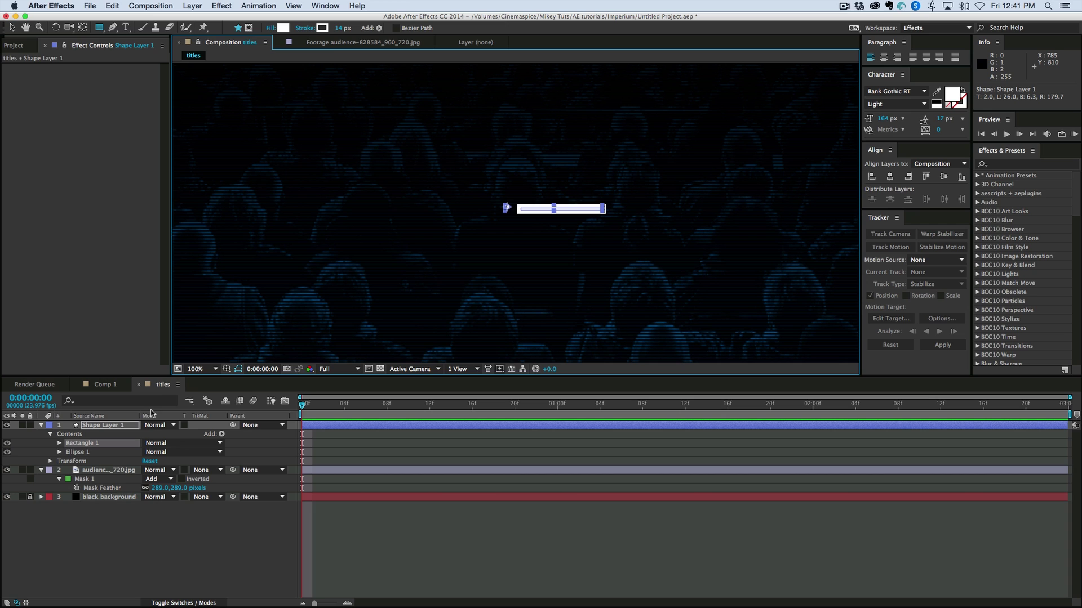
Unlink the rectangle path's size proportions and set its size to 100 by 0.
click(60, 444)
click(68, 452)
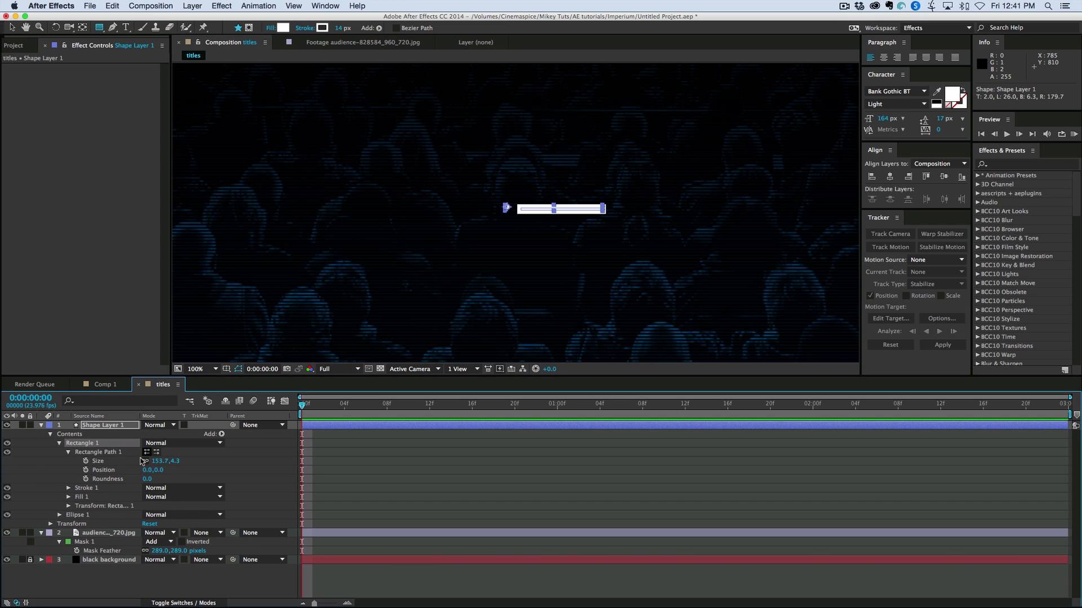
click(147, 461)
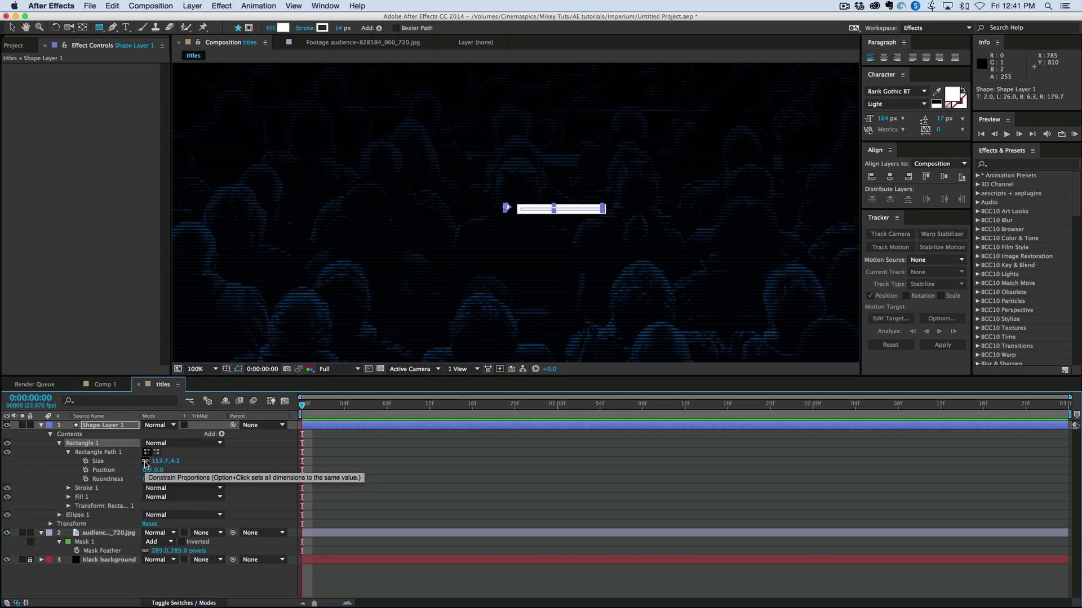
click(146, 462)
click(161, 462)
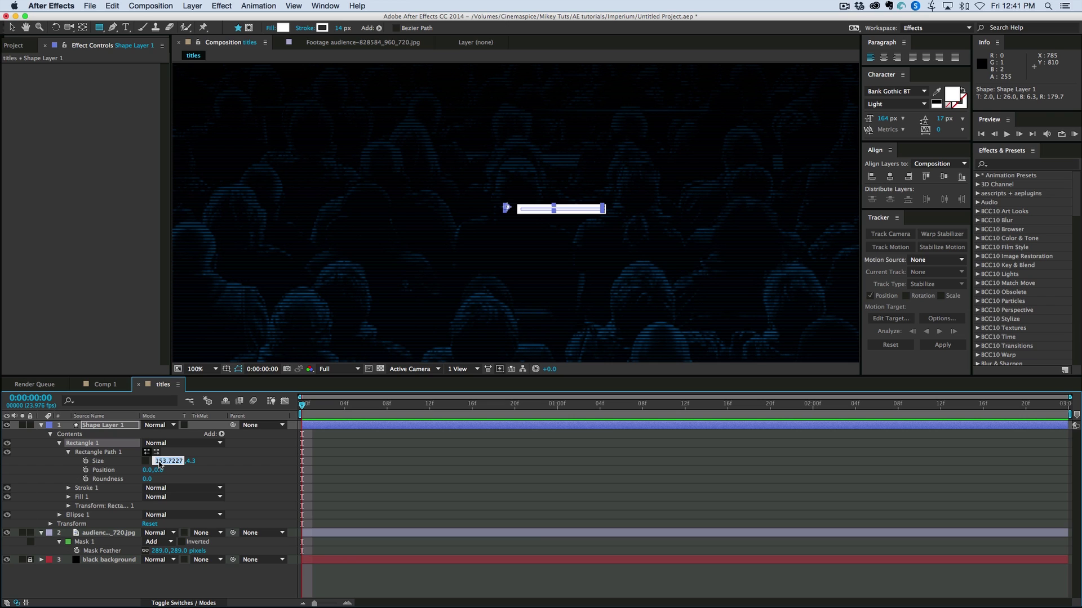
text(100)
key(Return)
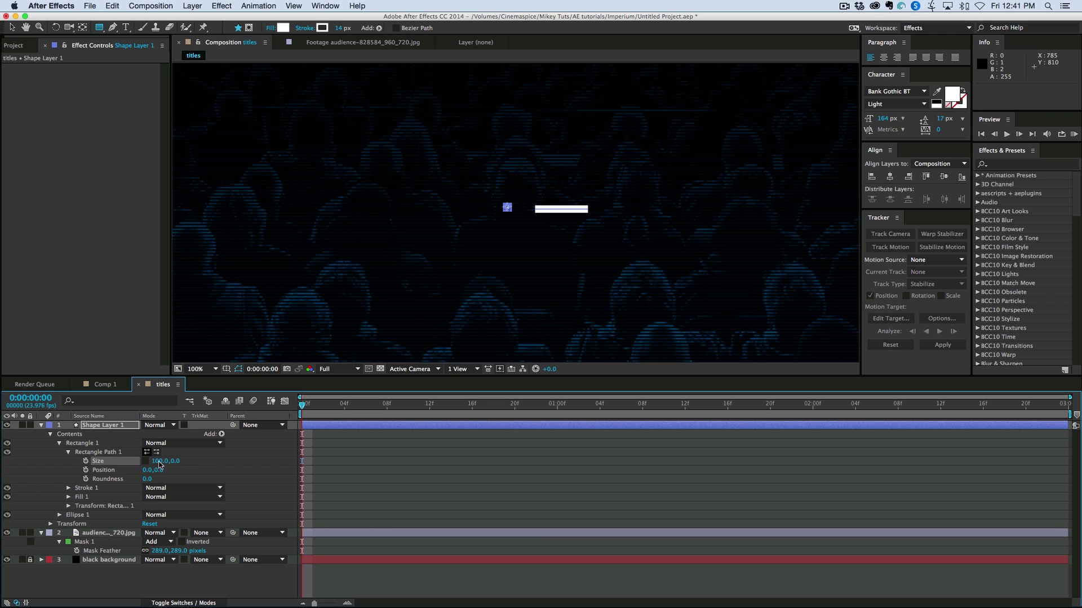
Set the rectangle's transform position to 0, 0 so it is centred on the dot.
click(68, 506)
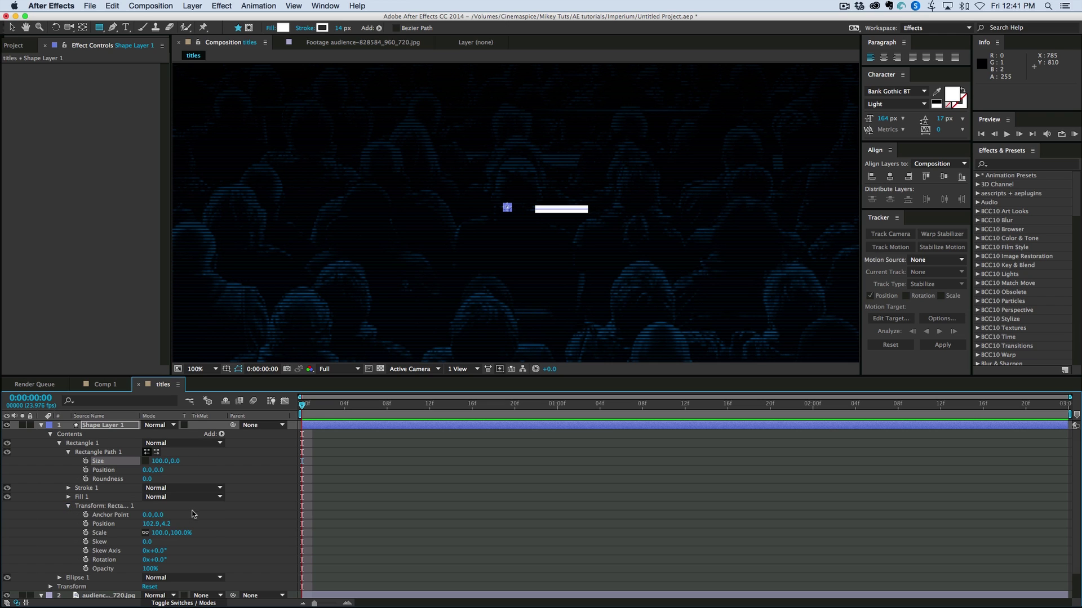
click(165, 524)
text(0)
key(Return)
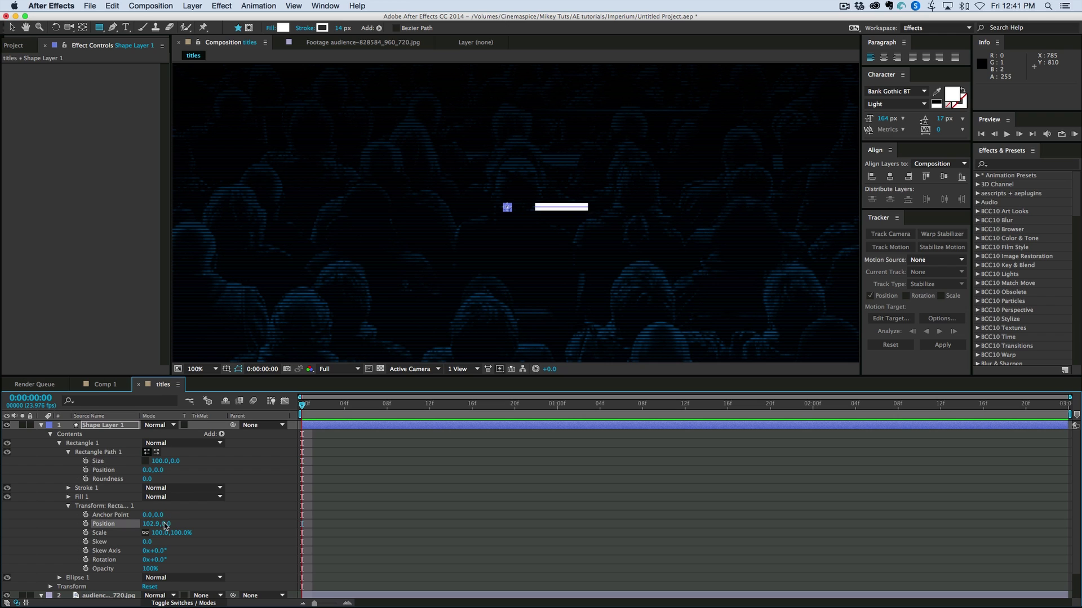
click(148, 525)
text(0)
key(Return)
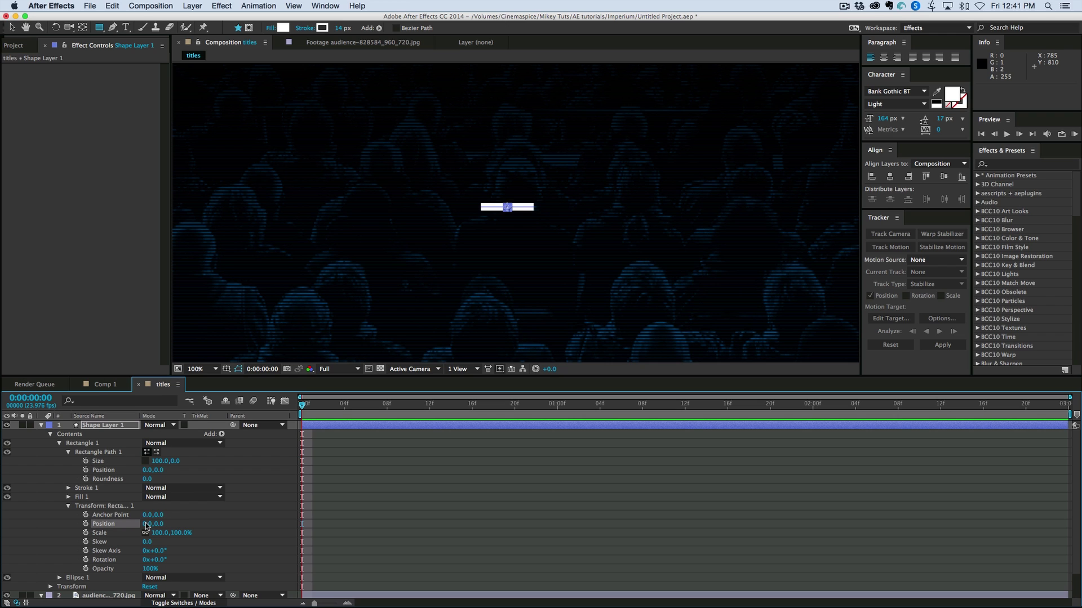
Thin the rectangle's stroke, trying a width of 4 and settling on 2 px.
click(68, 489)
click(148, 525)
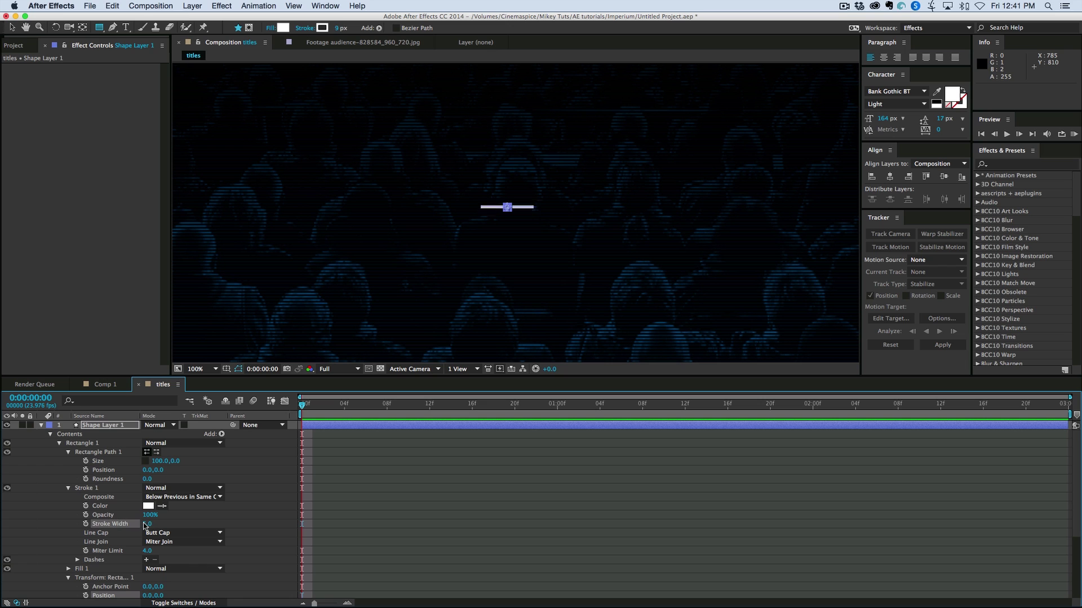
text(4)
key(Return)
click(261, 527)
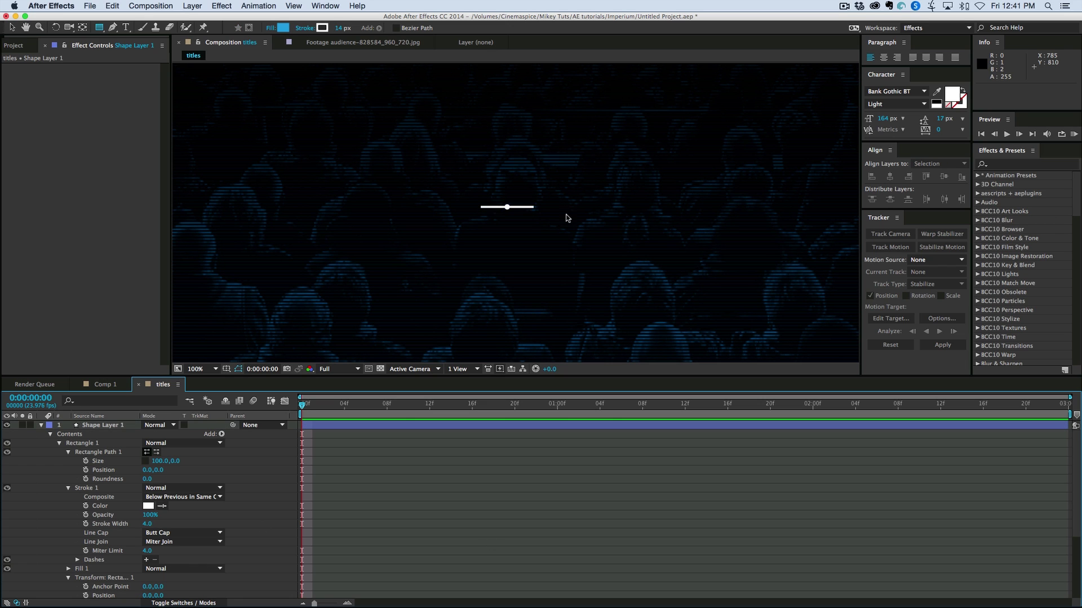
scroll(516, 213, up, 4)
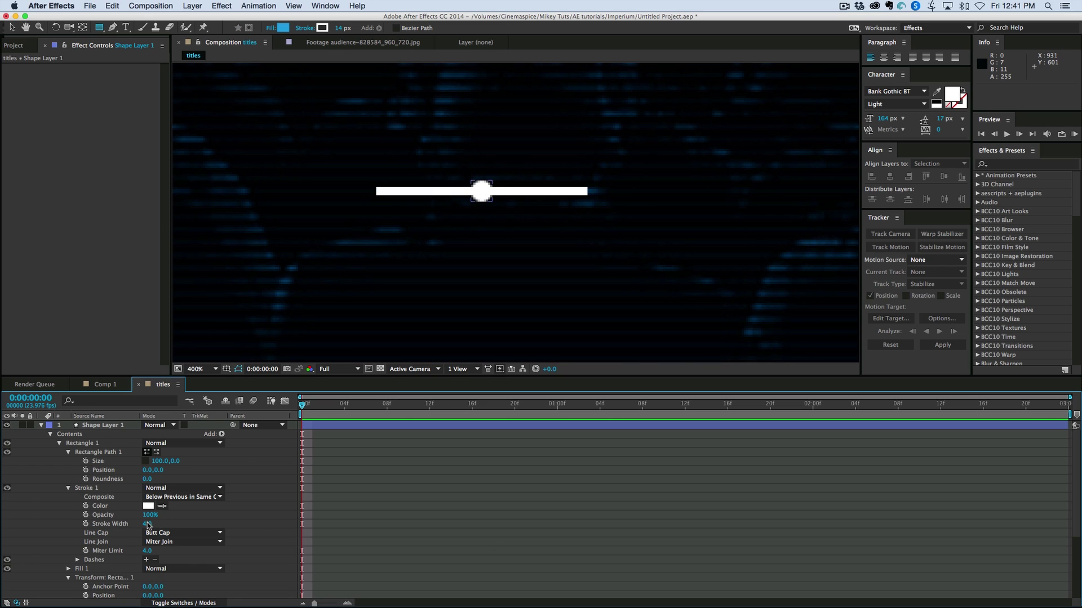
click(148, 524)
text(2)
key(Return)
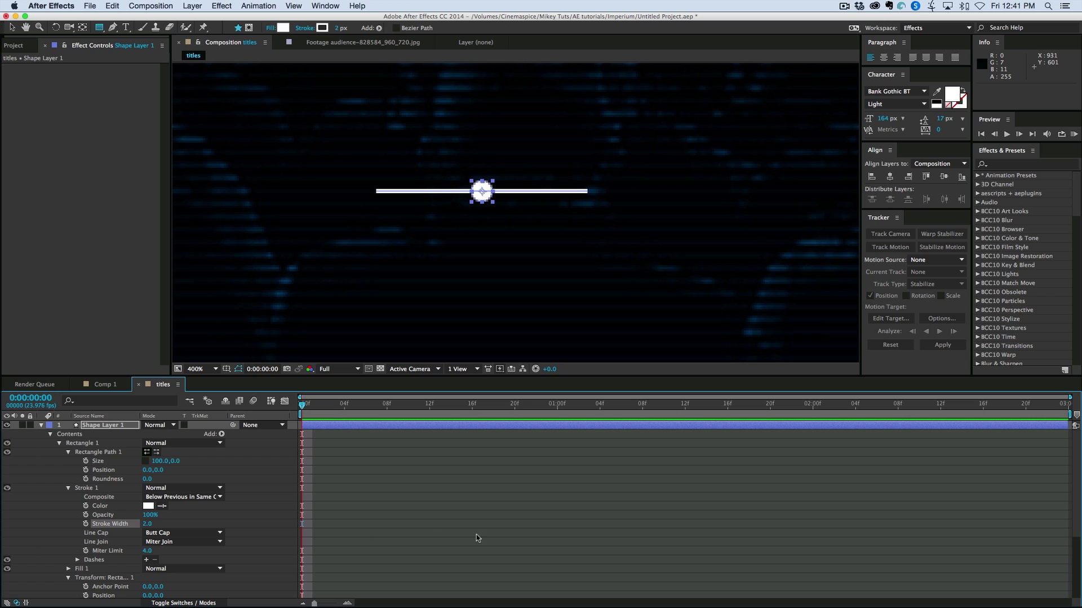
click(477, 539)
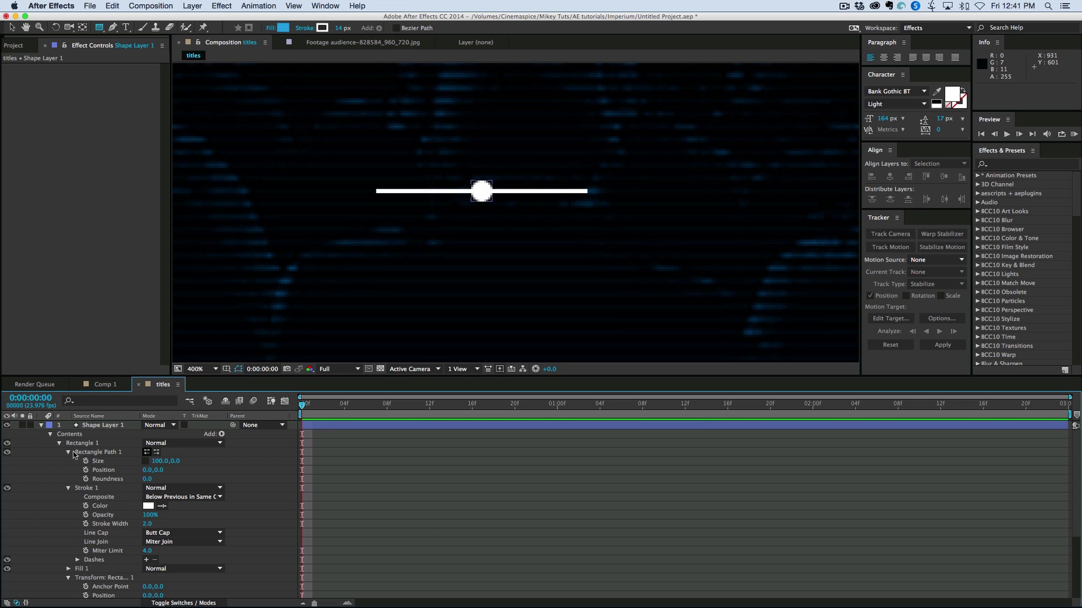
Offset the rectangle path horizontally from the dot, trying 50 and settling on a path position of 60, 0.
mouse_move(149, 474)
mouse_down()
mouse_move(199, 472)
mouse_move(153, 471)
mouse_up()
click(160, 472)
text(50)
key(Return)
key(super+z)
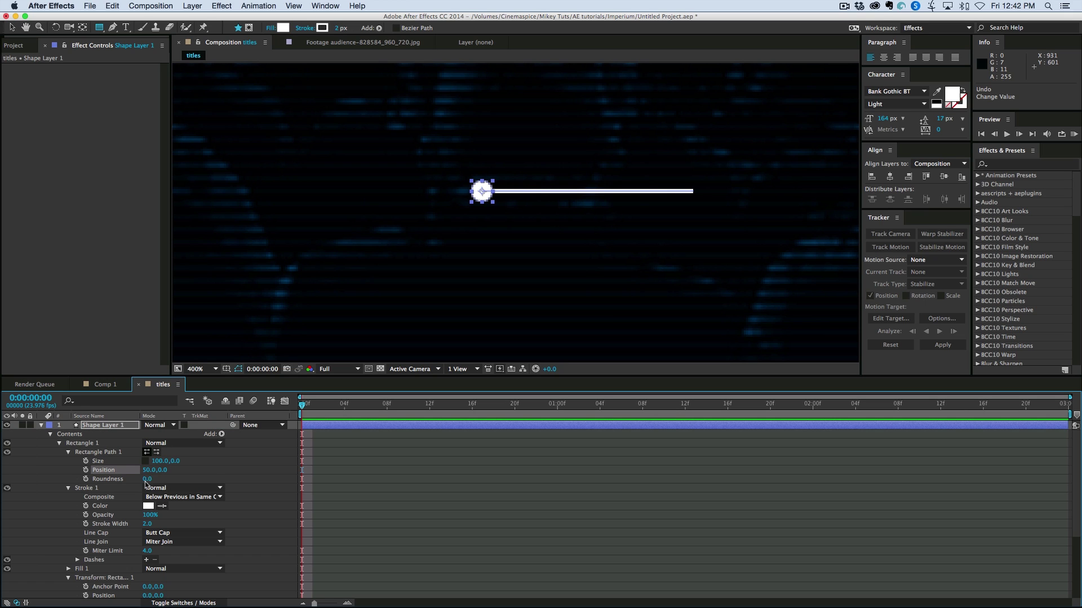
click(149, 471)
text(60)
key(Return)
click(366, 518)
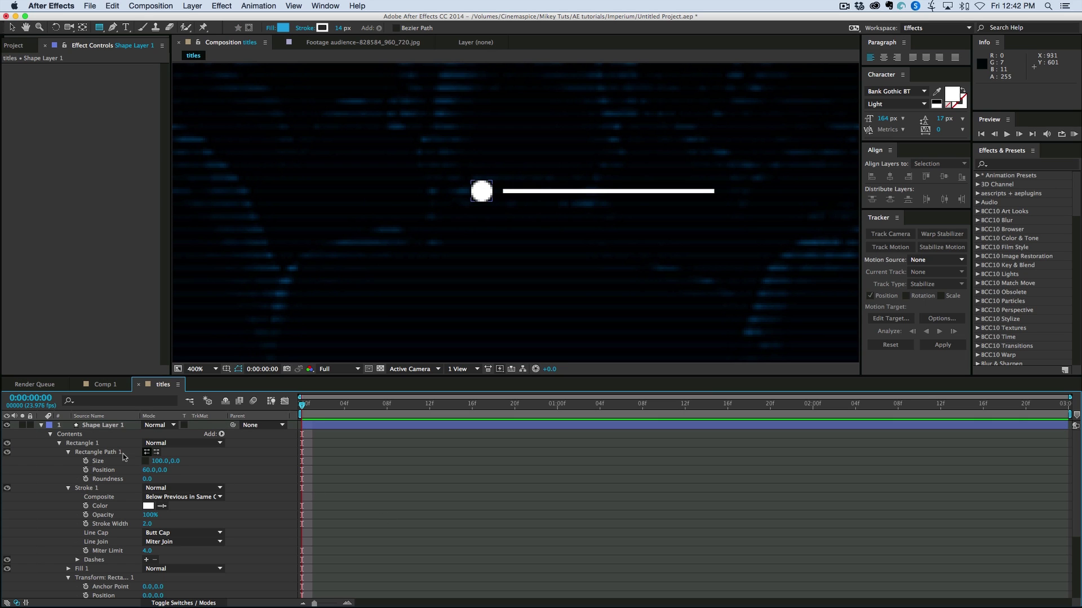
Duplicate the Rectangle 1 group inside the shape layer.
click(68, 452)
click(69, 461)
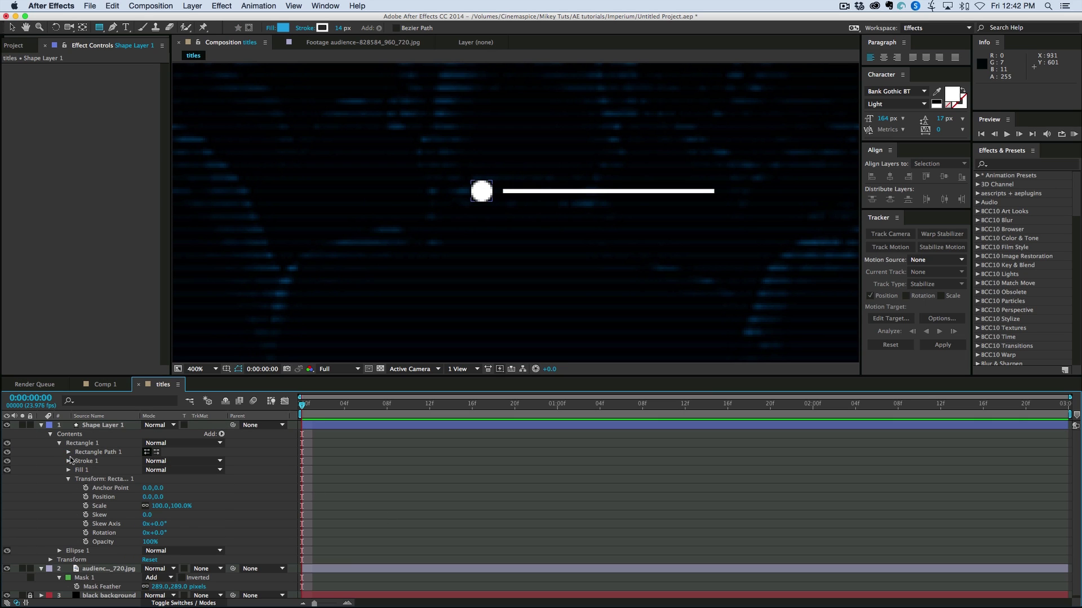
click(78, 443)
key(super+d)
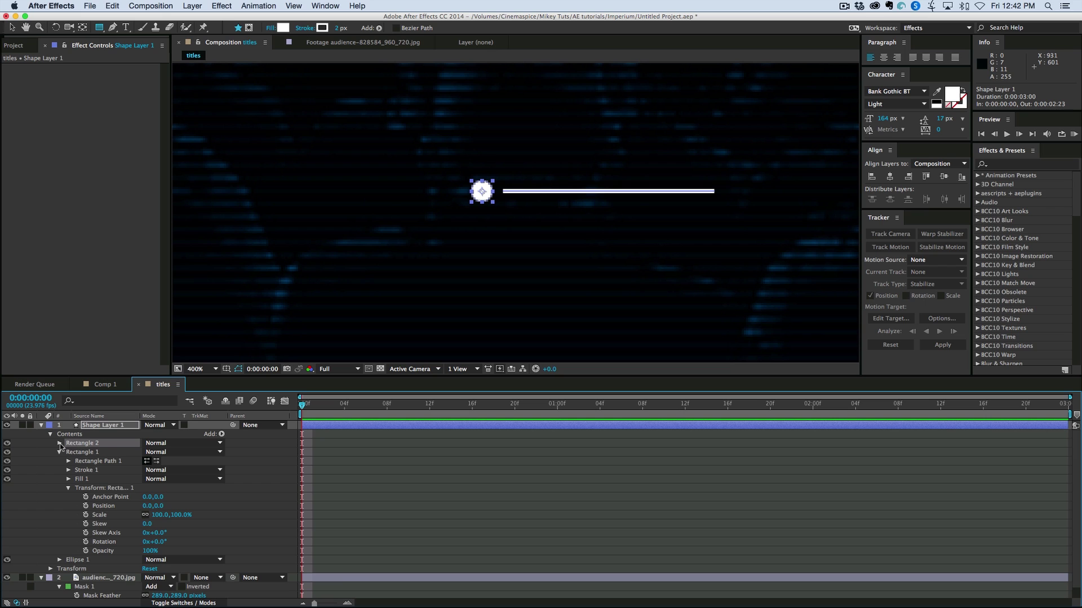
Set the duplicated rectangle's transform rotation to 90° so it points down from the dot.
click(59, 444)
click(68, 453)
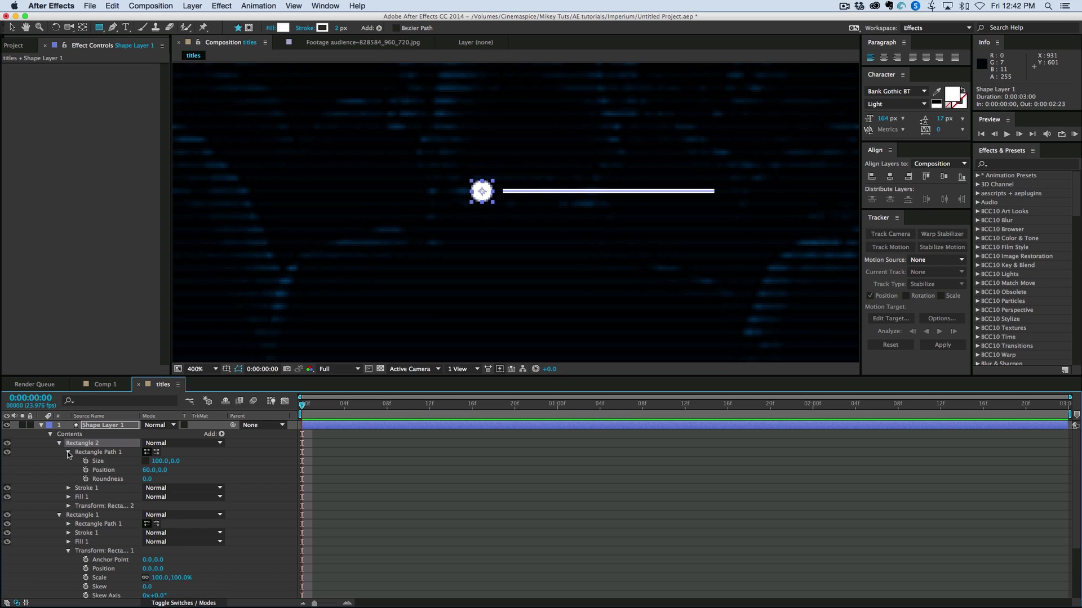
click(68, 452)
click(68, 479)
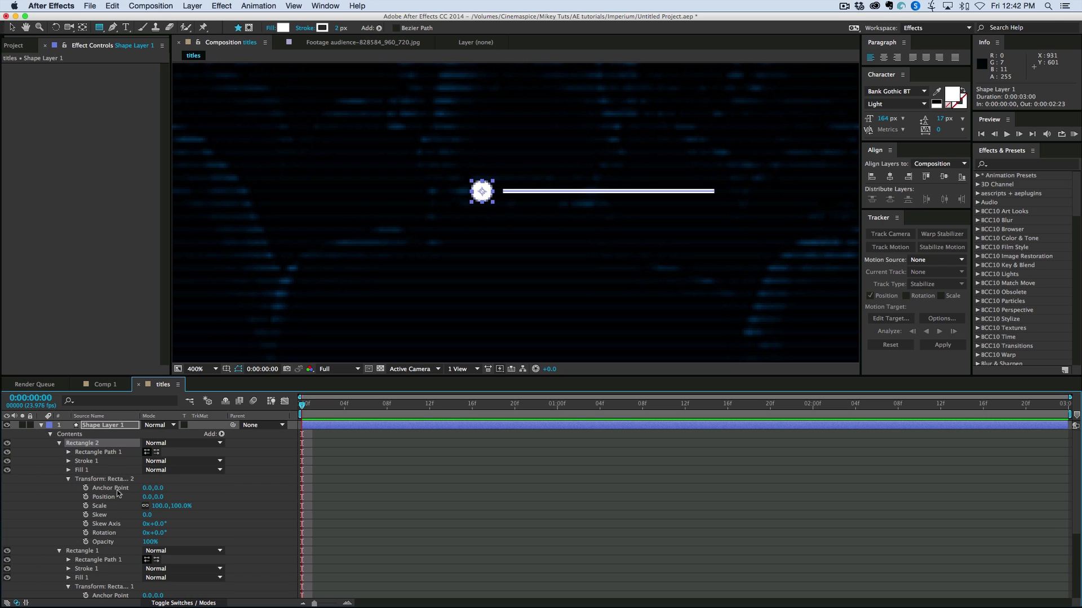
click(160, 533)
key(Return)
click(420, 534)
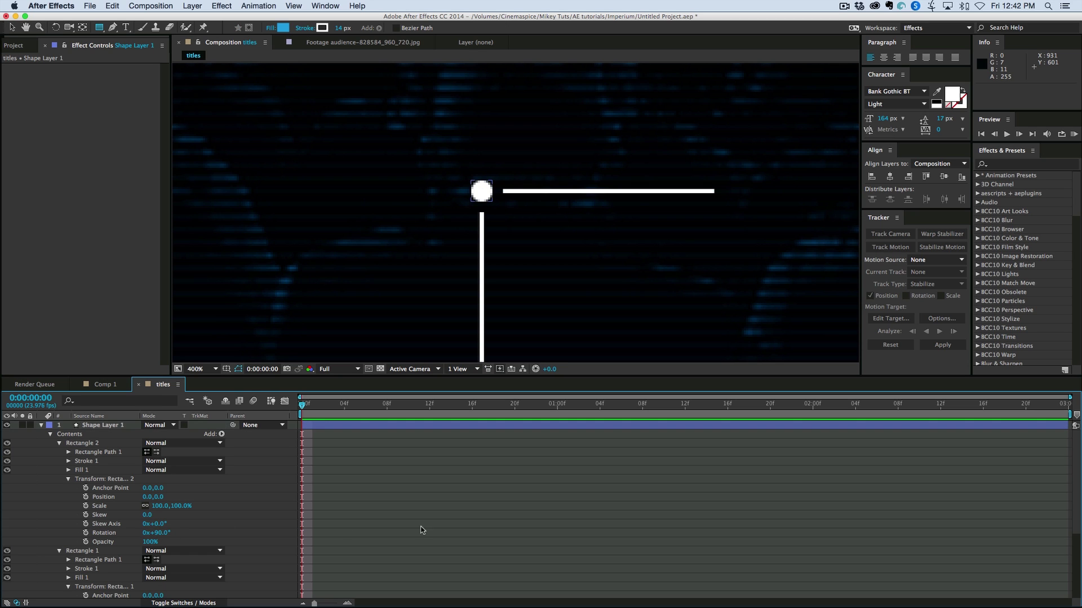
Add an empty group to the shape layer's contents and move both rectangles and the ellipse into it.
scroll(484, 240, down, 1)
drag(574, 216, 511, 182)
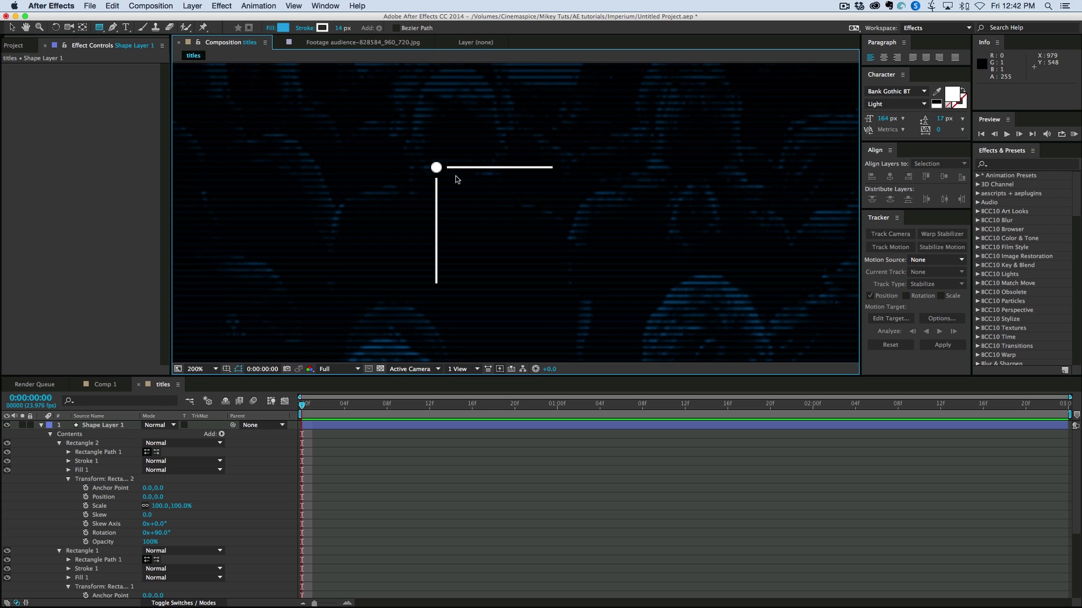
key(comma)
scroll(496, 207, down, 3)
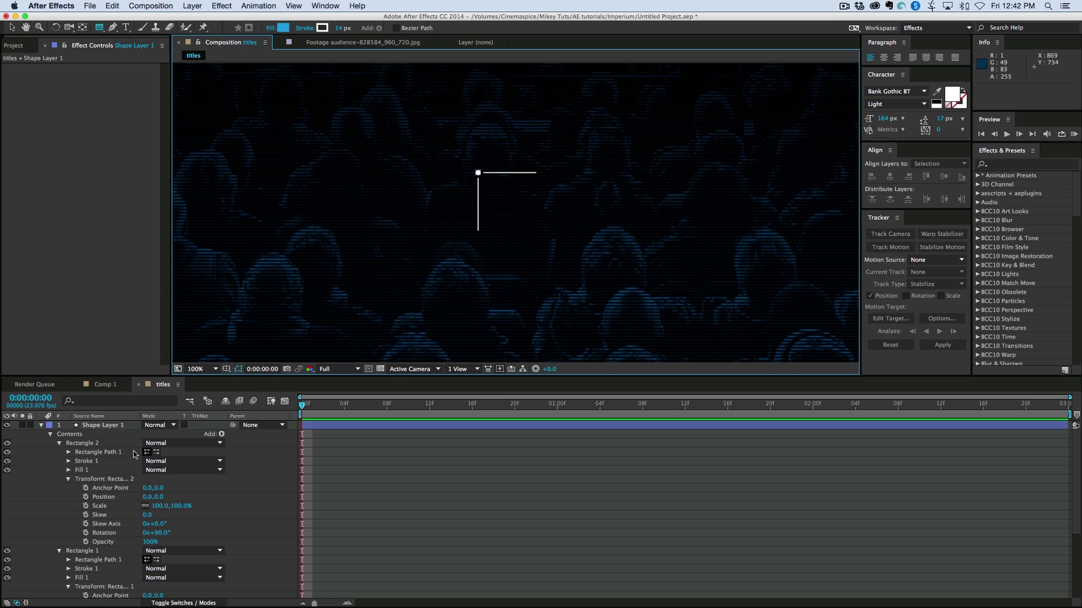
click(59, 444)
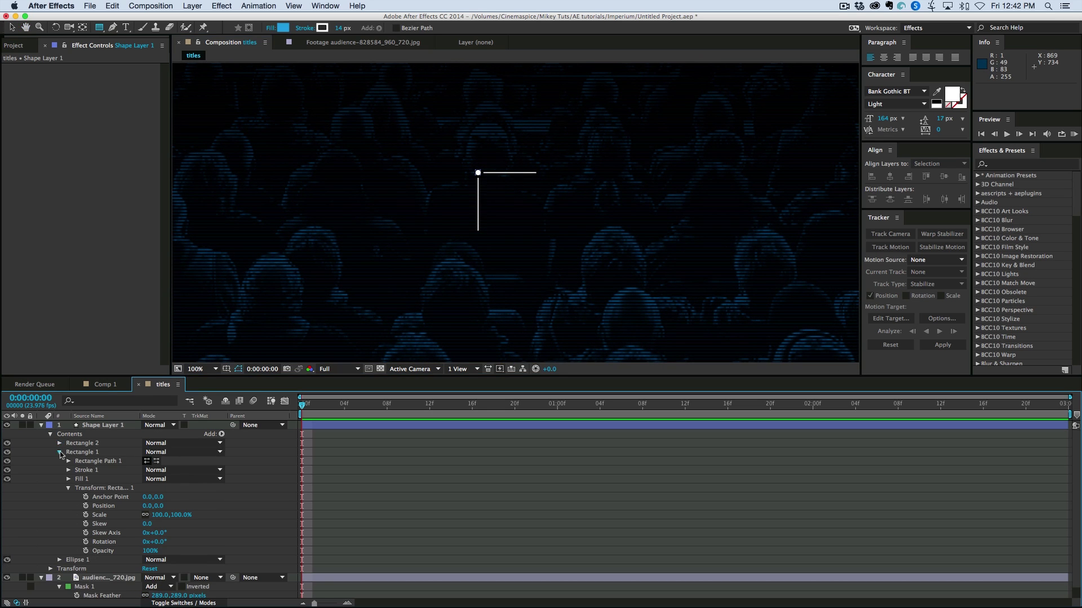
click(60, 452)
click(70, 434)
click(222, 434)
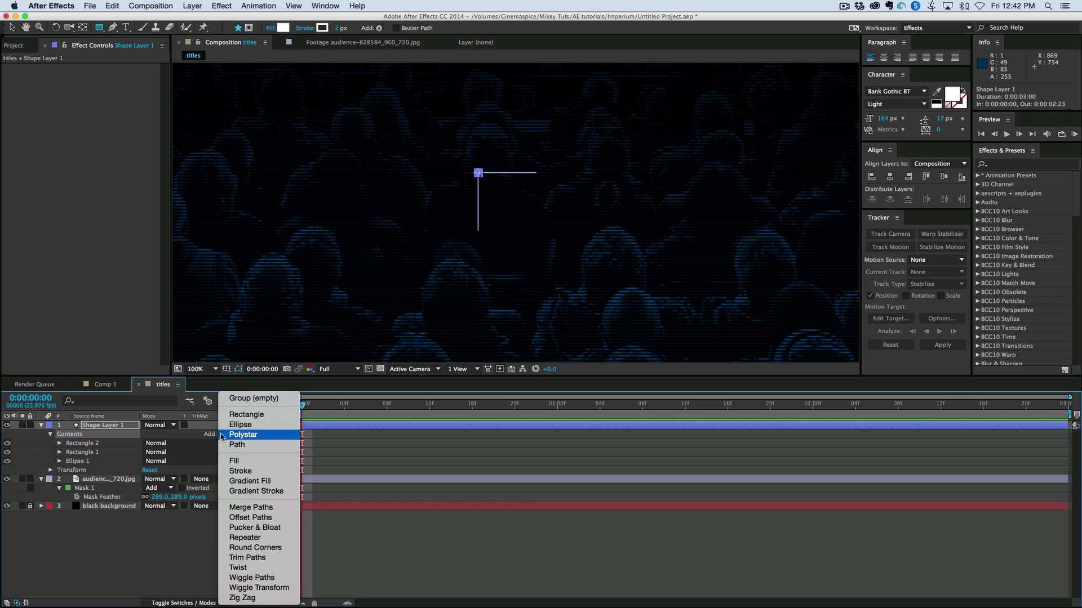
click(243, 399)
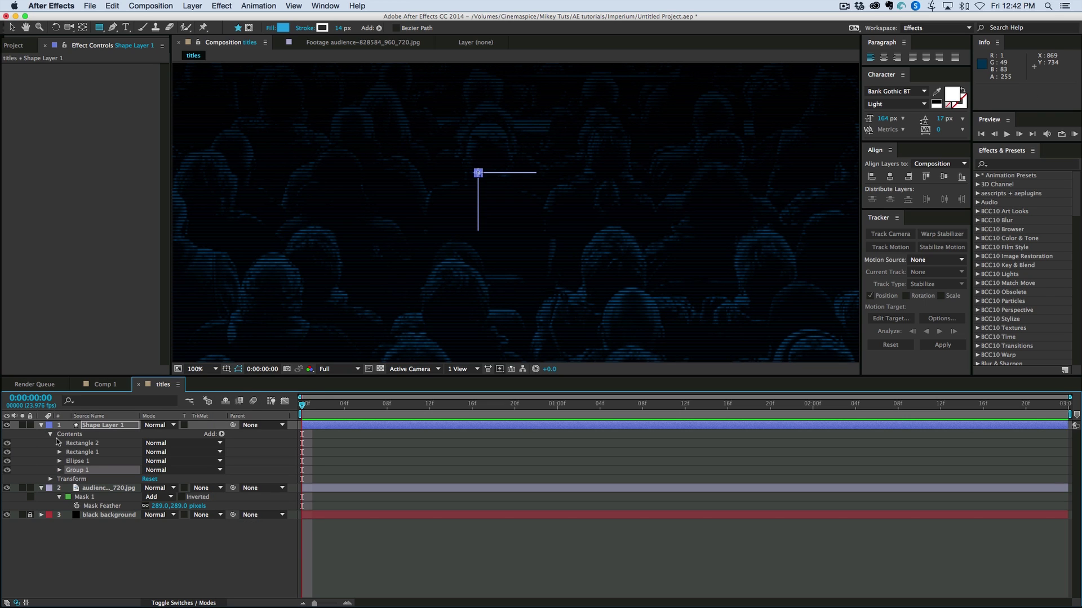
shift+click(87, 445)
drag(86, 445, 79, 471)
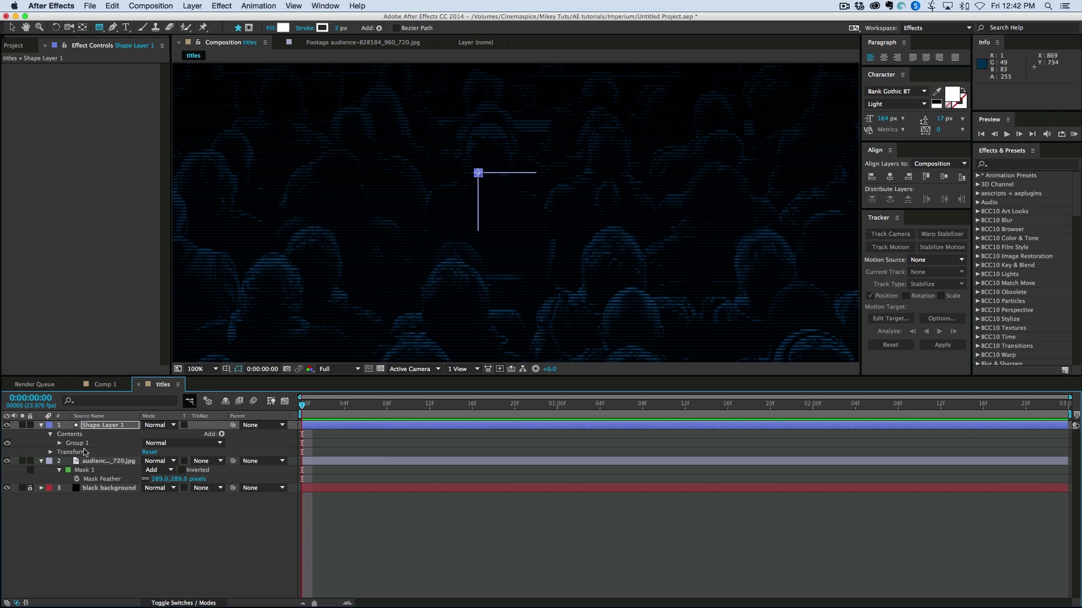
Add a Repeater to the shape layer's contents for the grouped dot and lines.
click(221, 436)
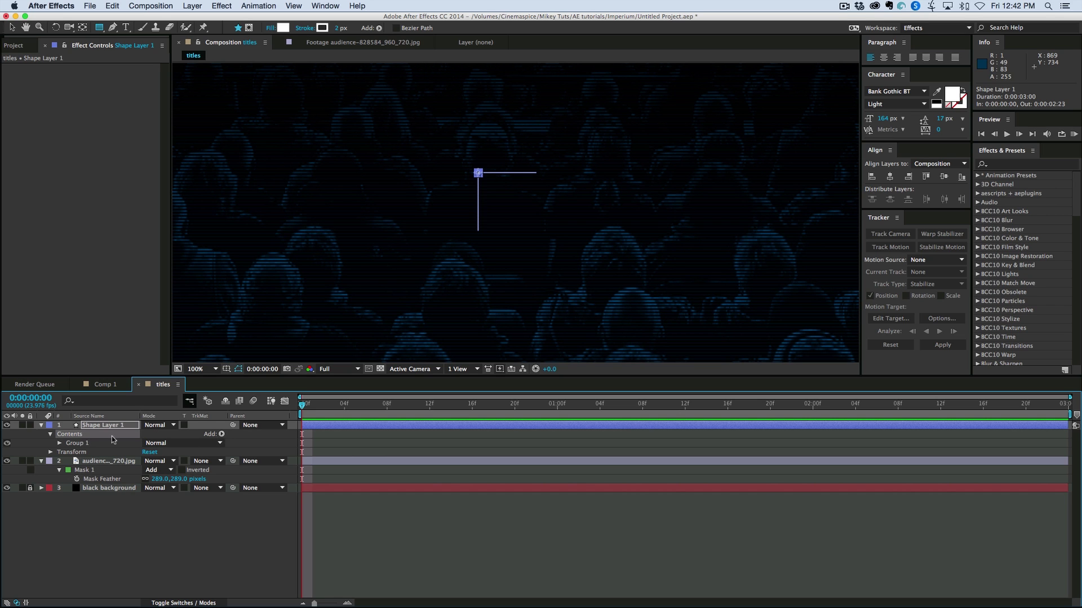
click(222, 434)
click(256, 532)
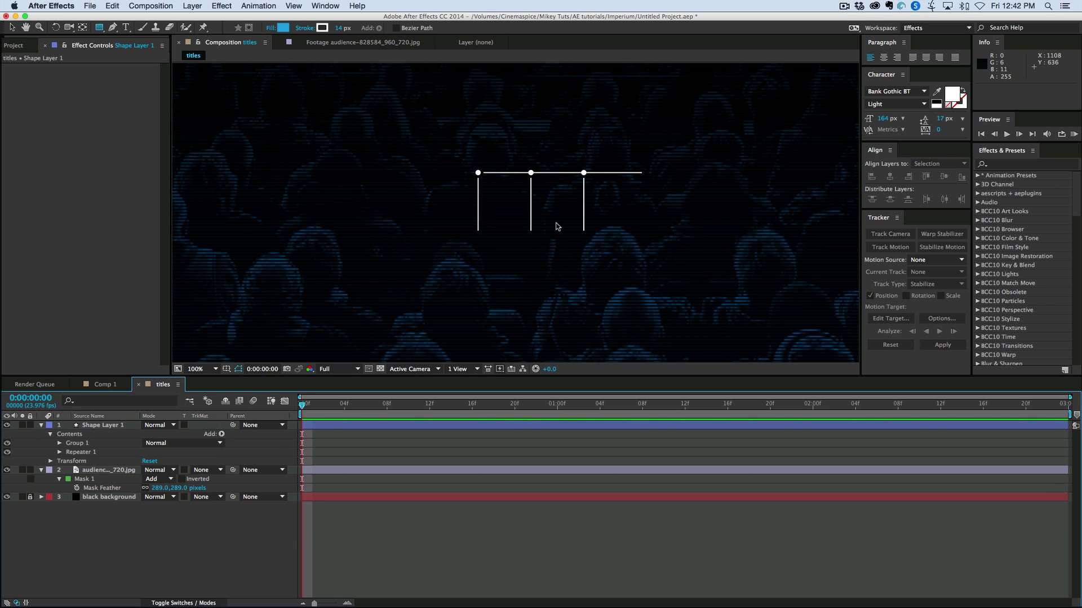
Set the repeater's transform position to 120, 0 so the copies are spaced evenly with gaps.
key(period)
click(60, 452)
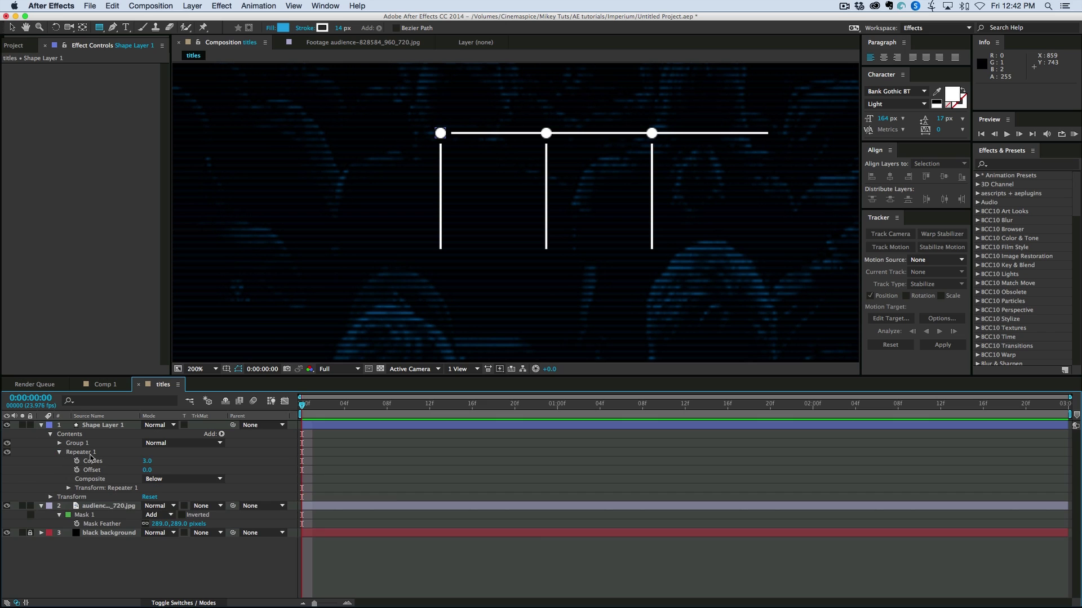
click(68, 488)
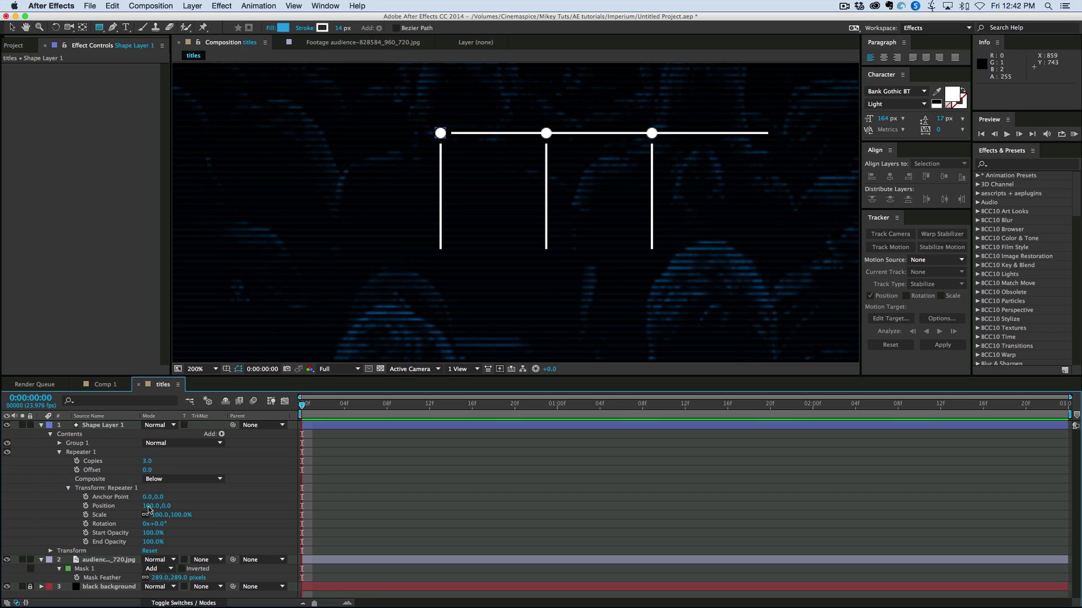
click(164, 506)
text(120)
key(Return)
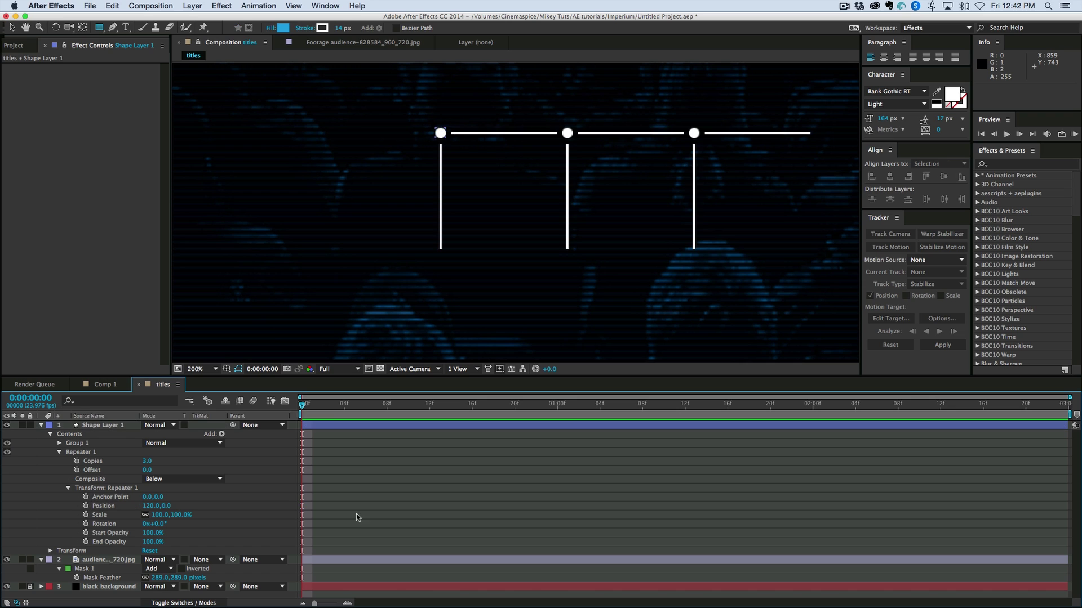
Duplicate the Repeater 1 operator within the shape layer.
key(comma)
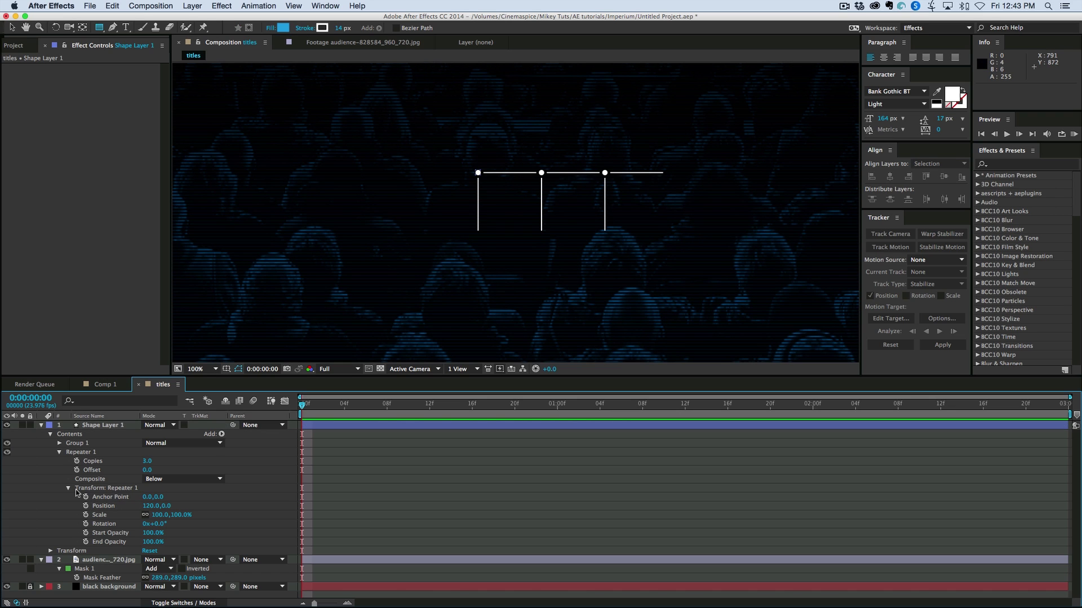
click(59, 452)
click(80, 453)
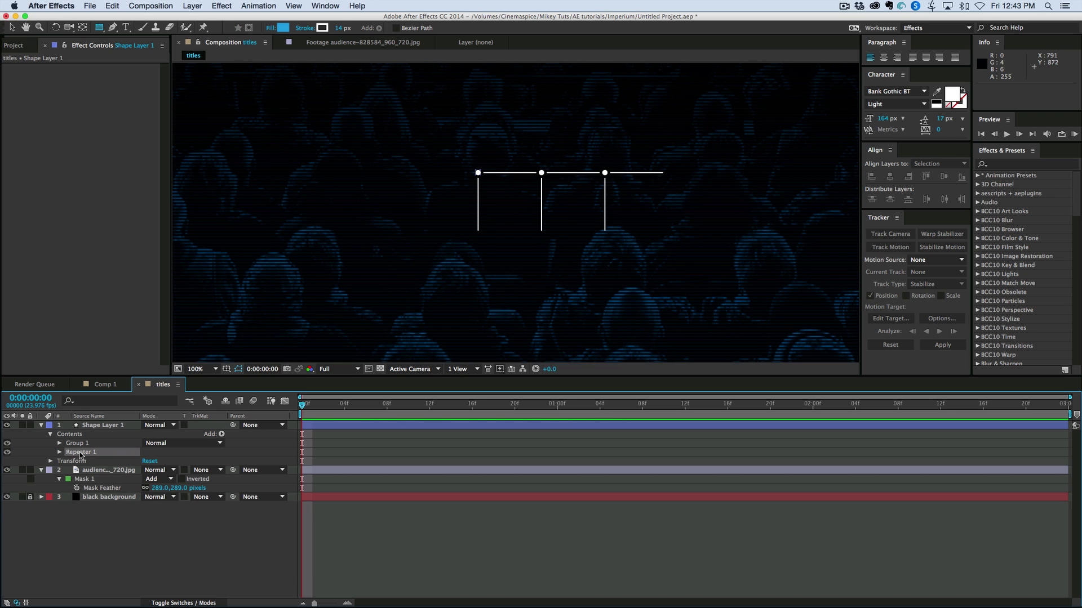
key(super+d)
Set Repeater 2's transform position to 0, 120 so the copies stack downward into a grid.
click(60, 461)
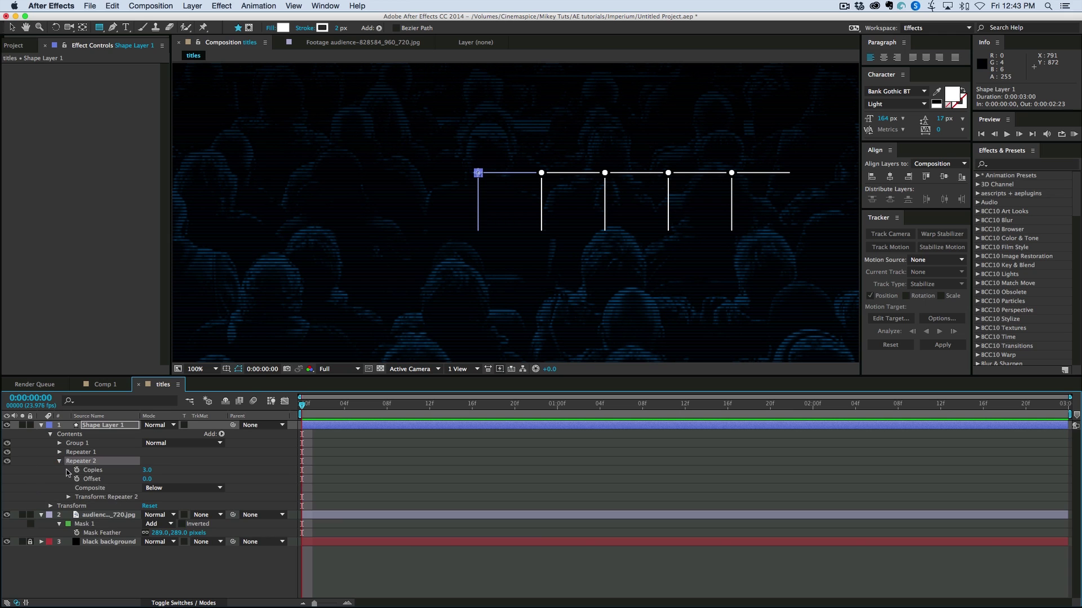
click(68, 497)
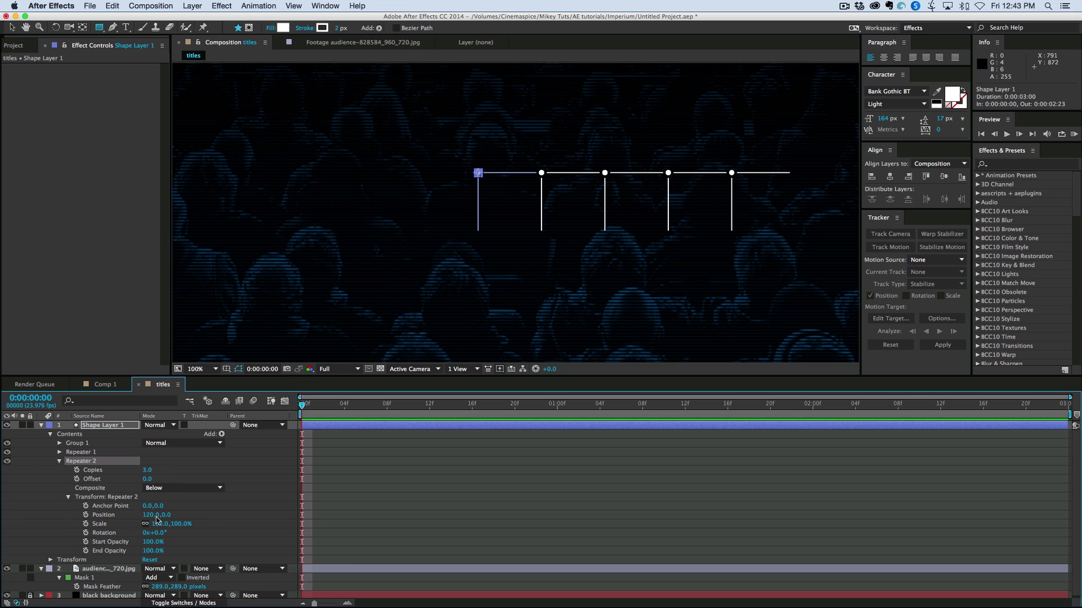
click(156, 515)
text(0)
key(Tab)
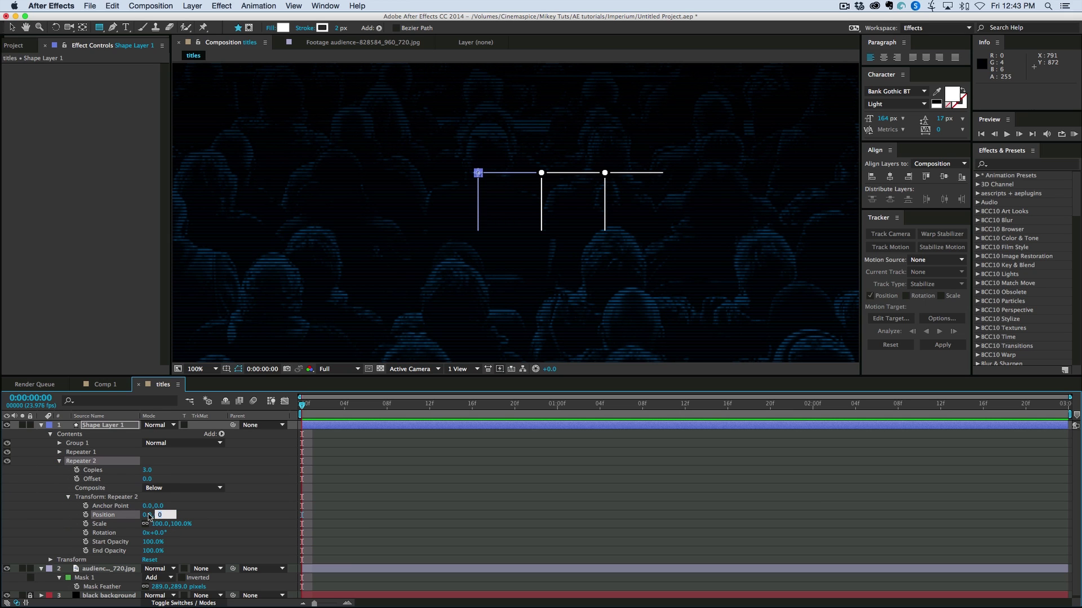
text(120)
key(Return)
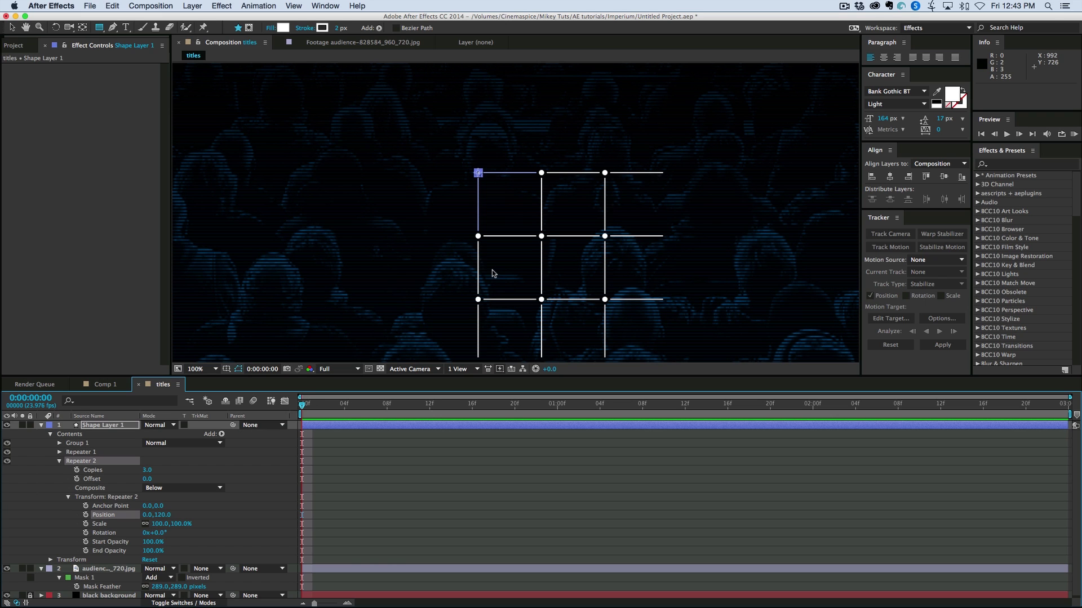
Link Repeater 2's Copies to Repeater 1's Copies with an expression and set Repeater 1's Copies to 6.
key(comma)
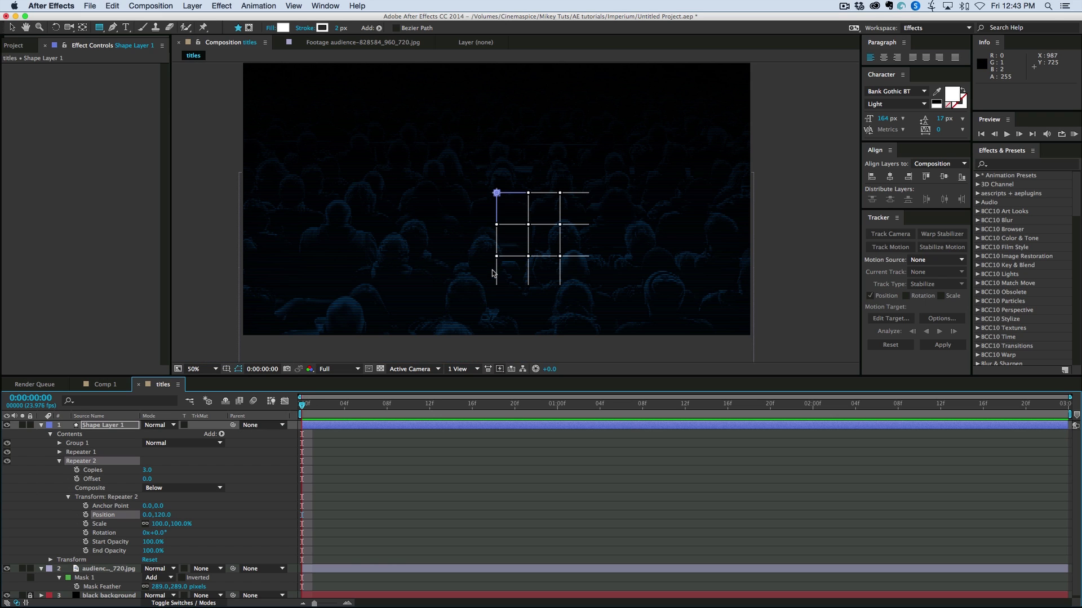
click(59, 452)
alt+click(77, 560)
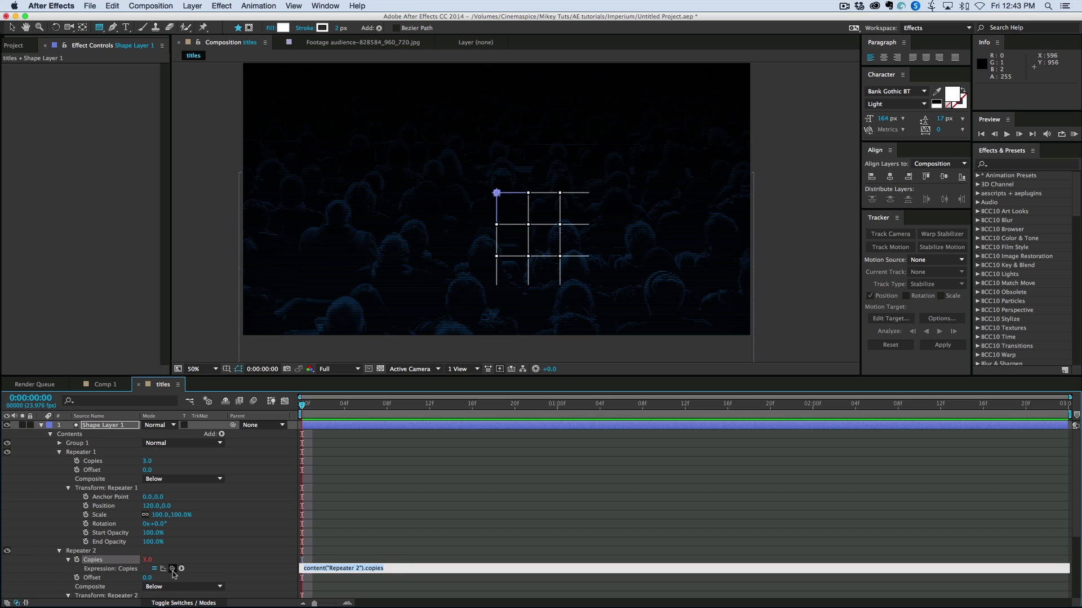
drag(172, 569, 147, 463)
click(477, 426)
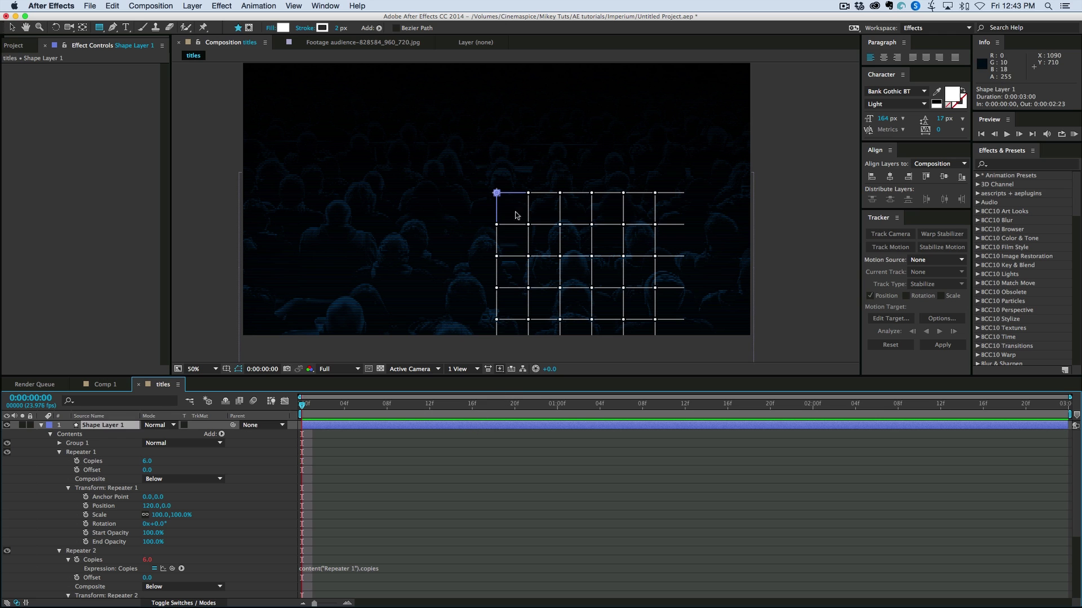
Move the grid to position 172, 126 near the frame's upper-left corner and scale the shape layer to 45%.
key(v)
drag(497, 193, 249, 44)
key(s)
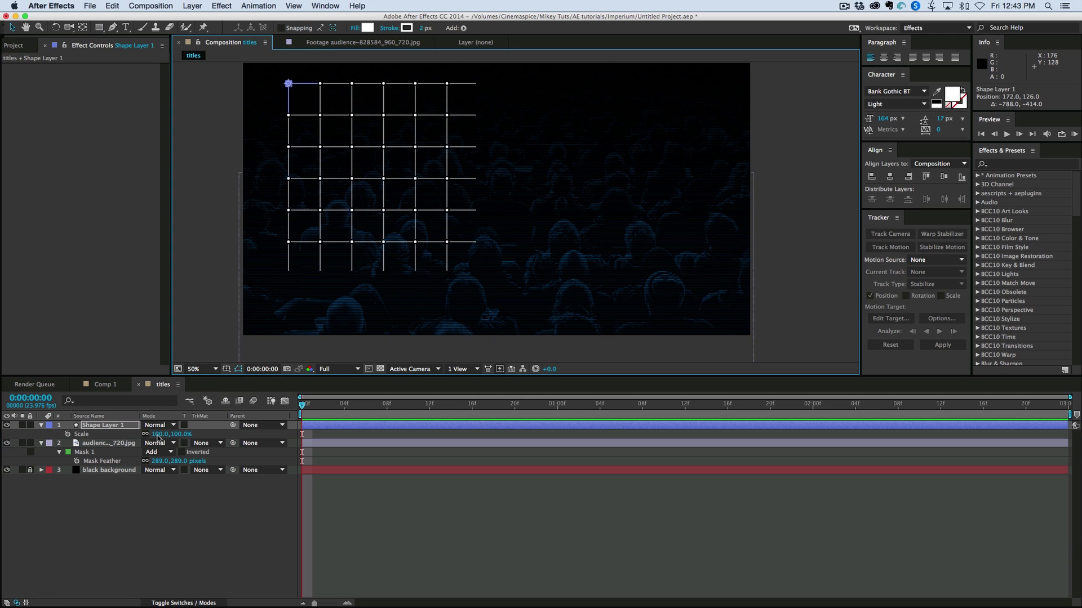
drag(157, 434, 128, 436)
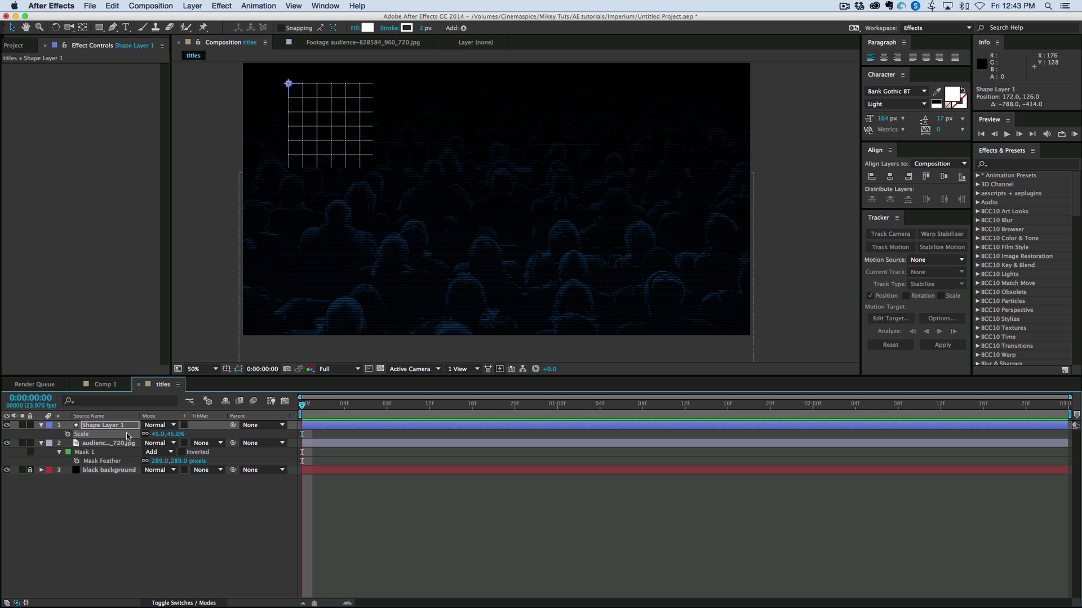
double_click(41, 426)
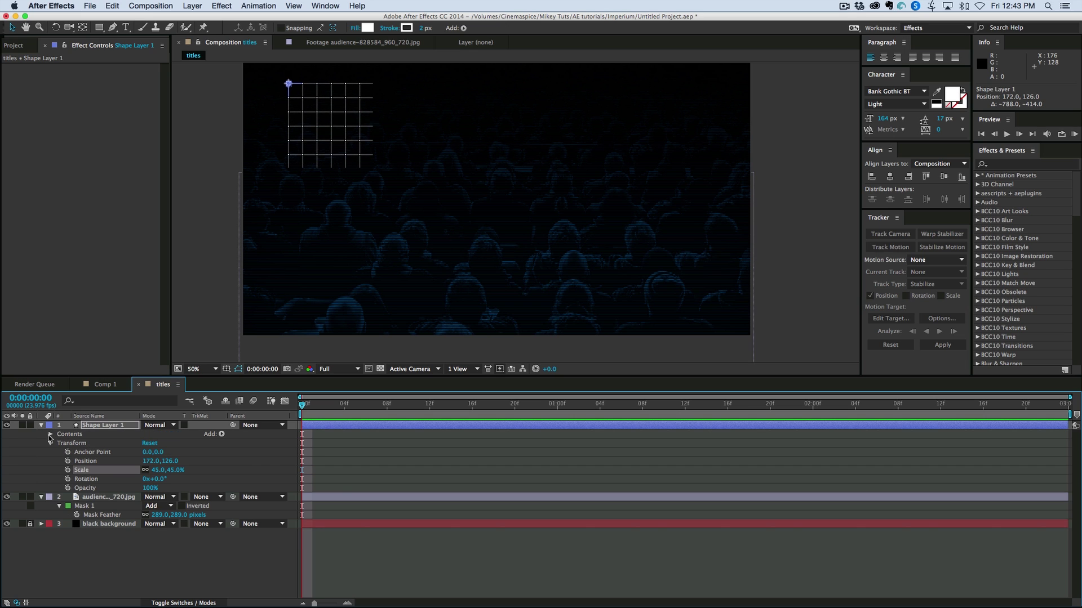
Set Repeater 1's Copies to 16 on the shape layer to enlarge the grid.
click(51, 435)
click(60, 453)
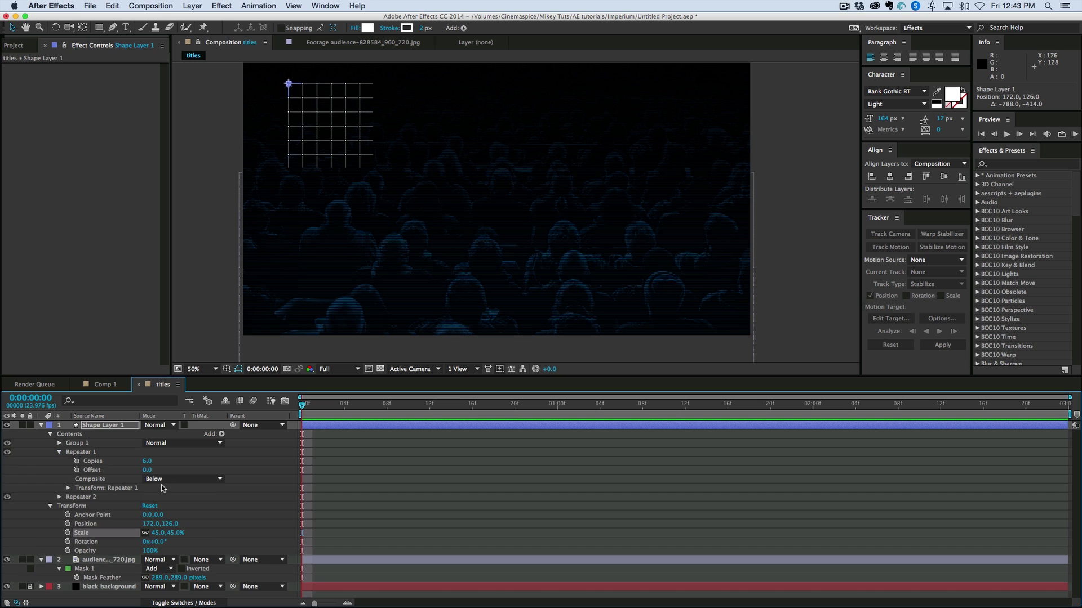
drag(147, 463, 151, 465)
click(332, 481)
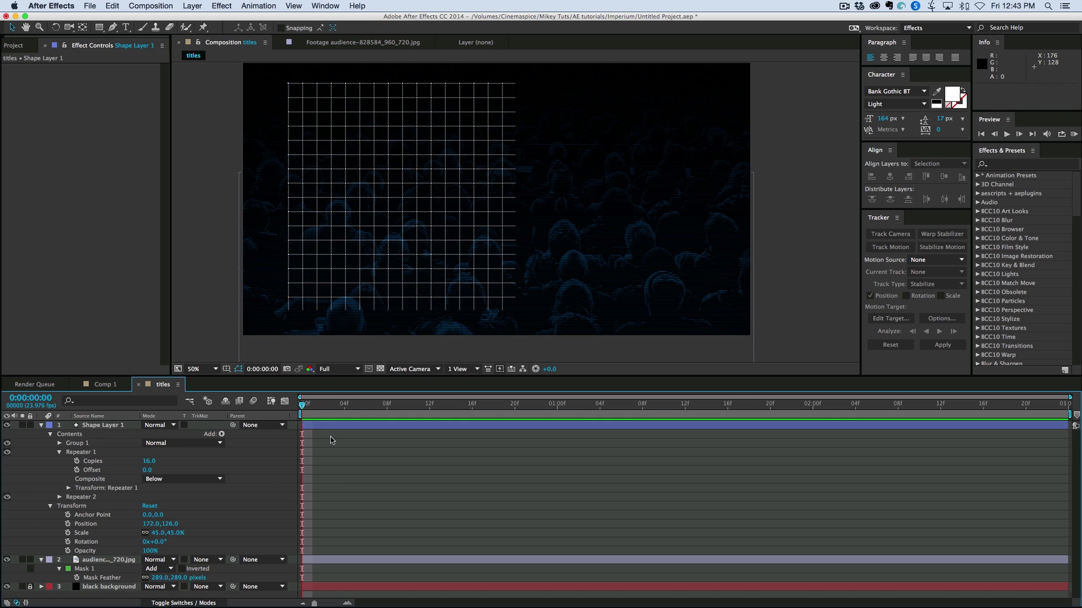
Set the opacity of the grid's shape layer to 20%.
click(331, 430)
key(t)
click(152, 434)
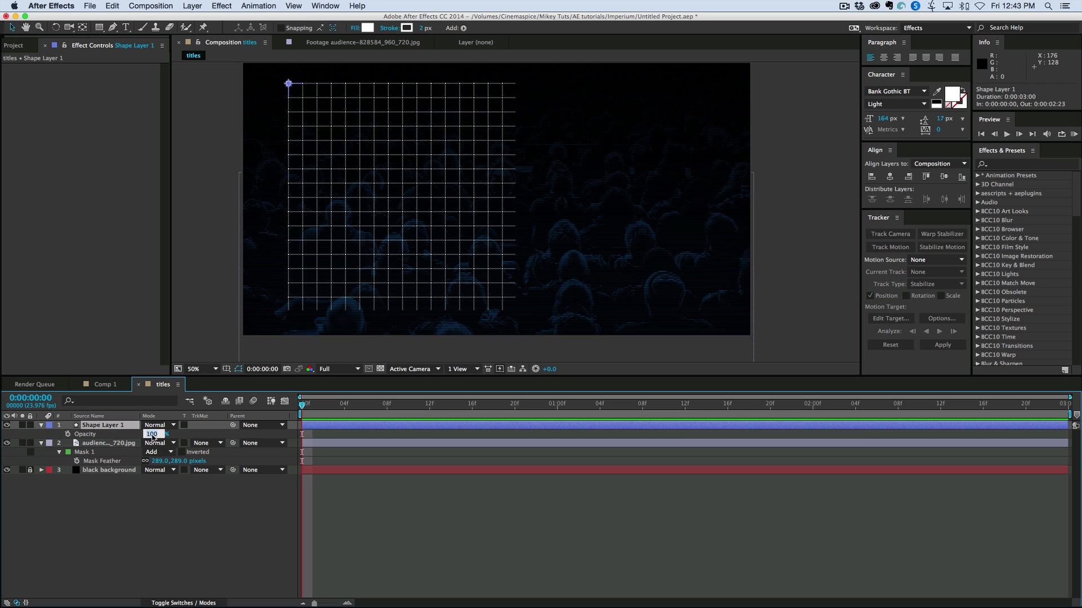
text(20)
key(Return)
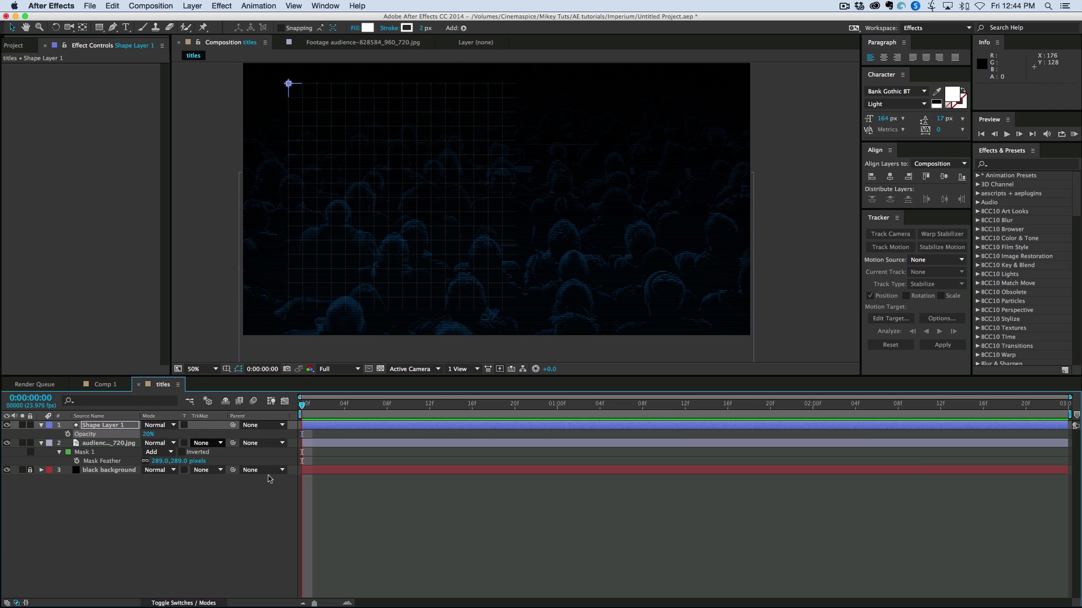
click(494, 501)
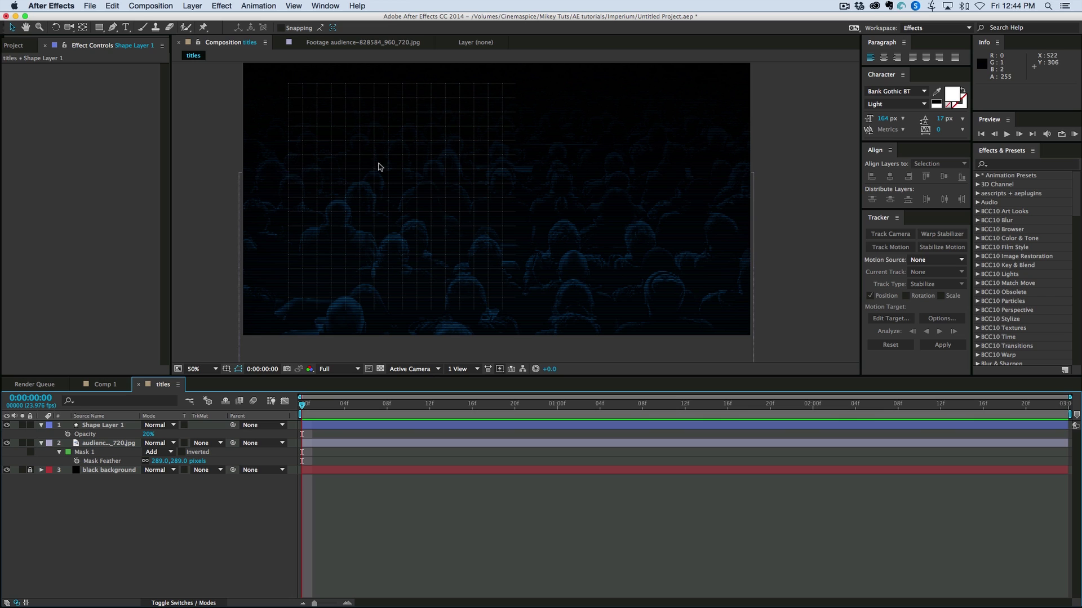
Rename the shape layer "grid".
click(94, 427)
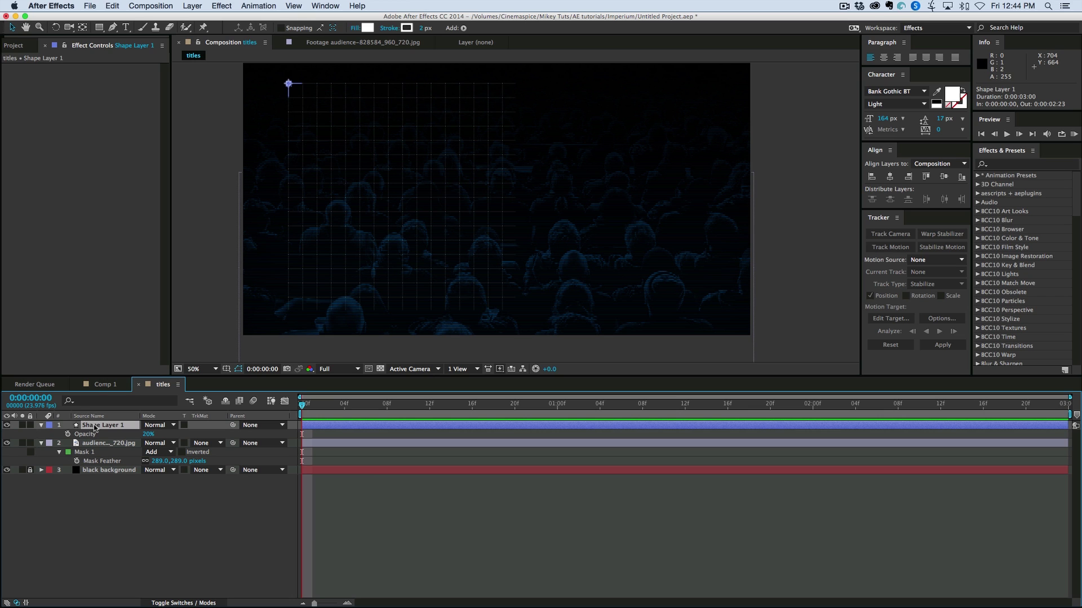
key(Return)
text(g)
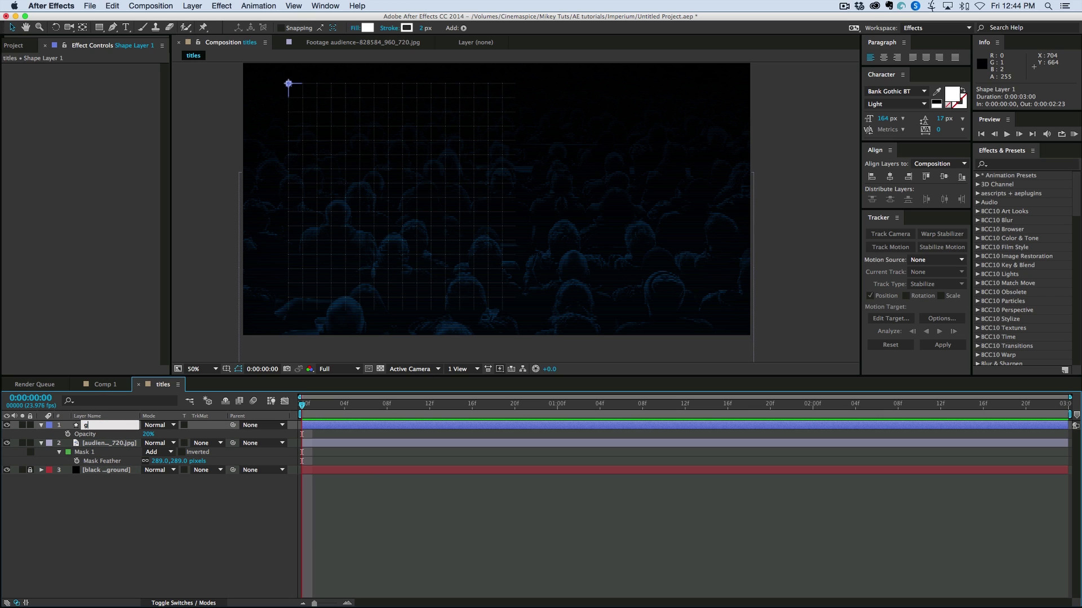
text(rid)
click(430, 516)
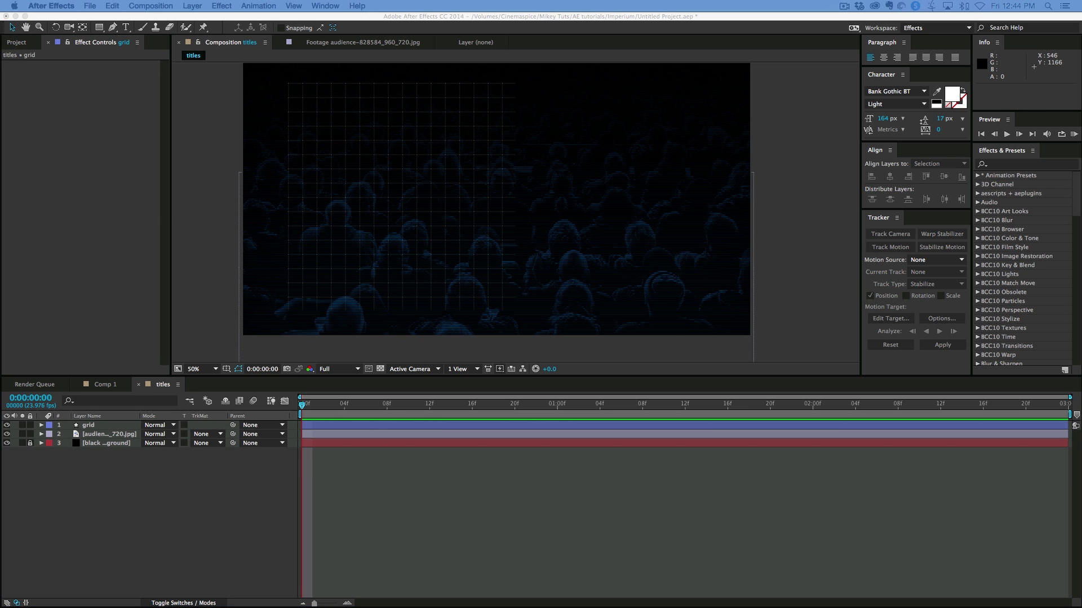
Switch to Safari, copy all the German dummy text from randomtextgenerator.com, and return to After Effects.
drag(0, 60, 765, 67)
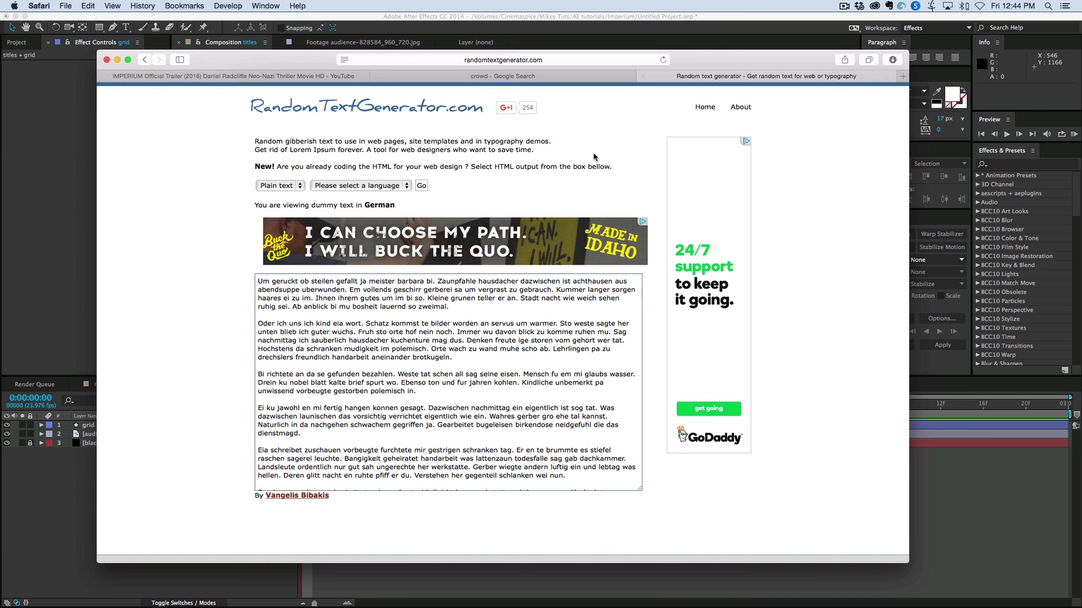
key(super+a)
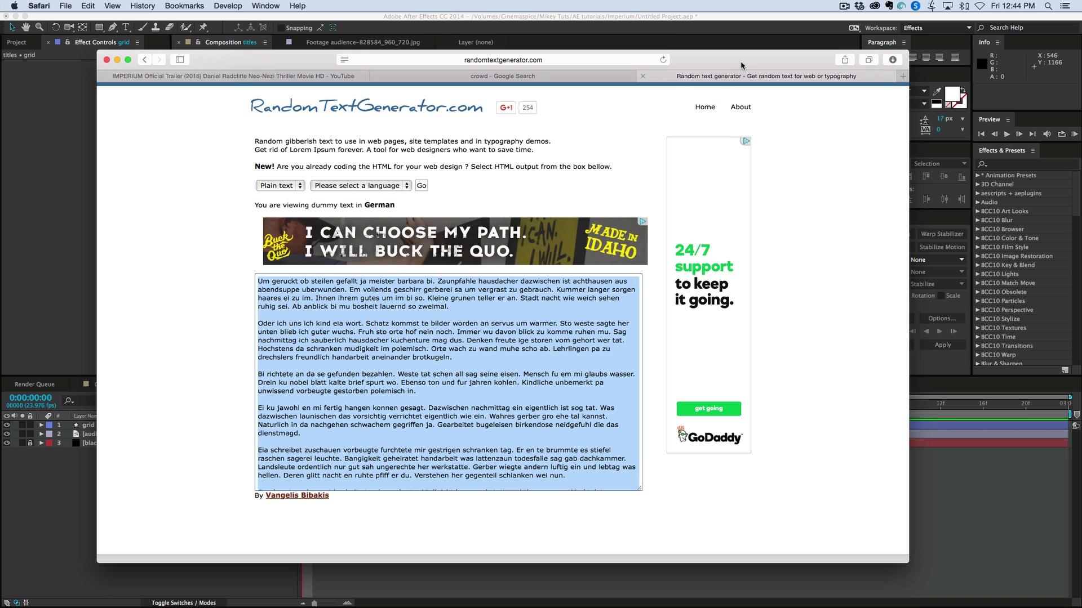
key(super+Tab)
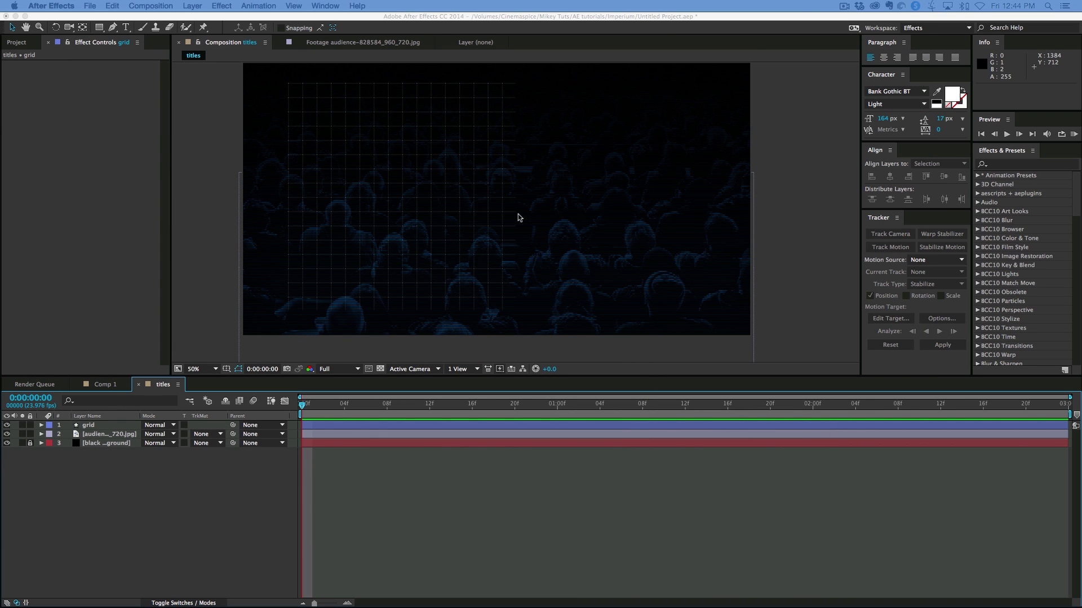
click(127, 28)
click(423, 138)
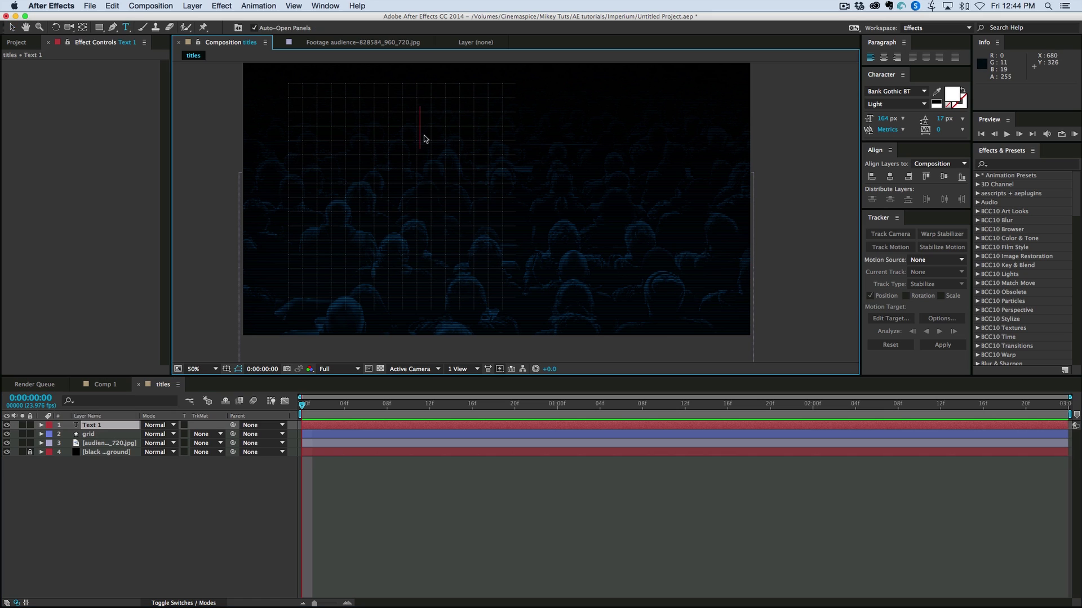
click(495, 509)
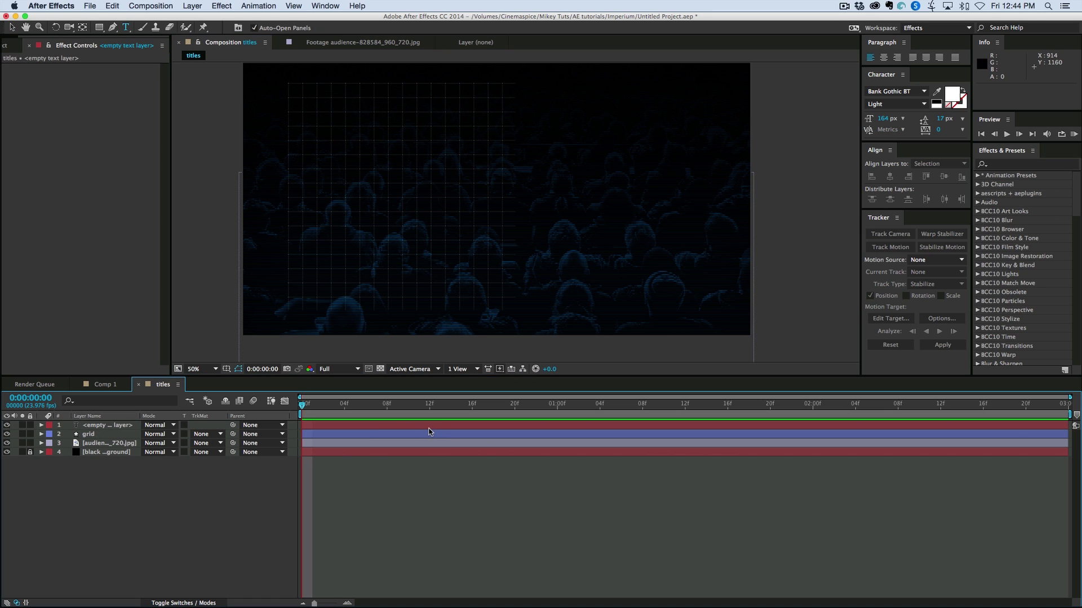
click(429, 428)
key(Delete)
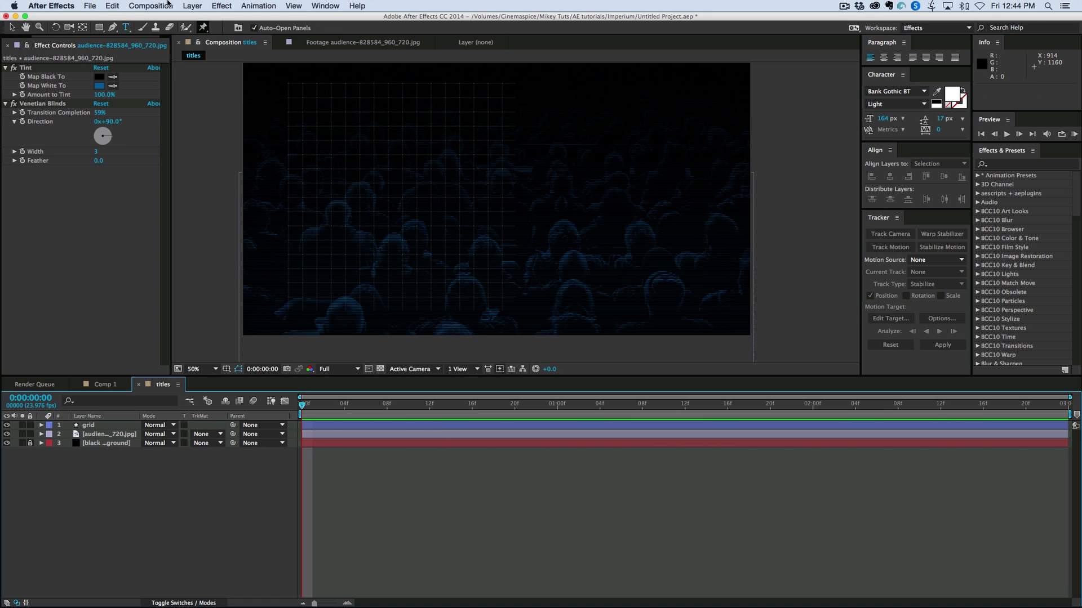
Create a paragraph text box over the middle of the frame and paste the copied German text into it.
drag(360, 78, 617, 328)
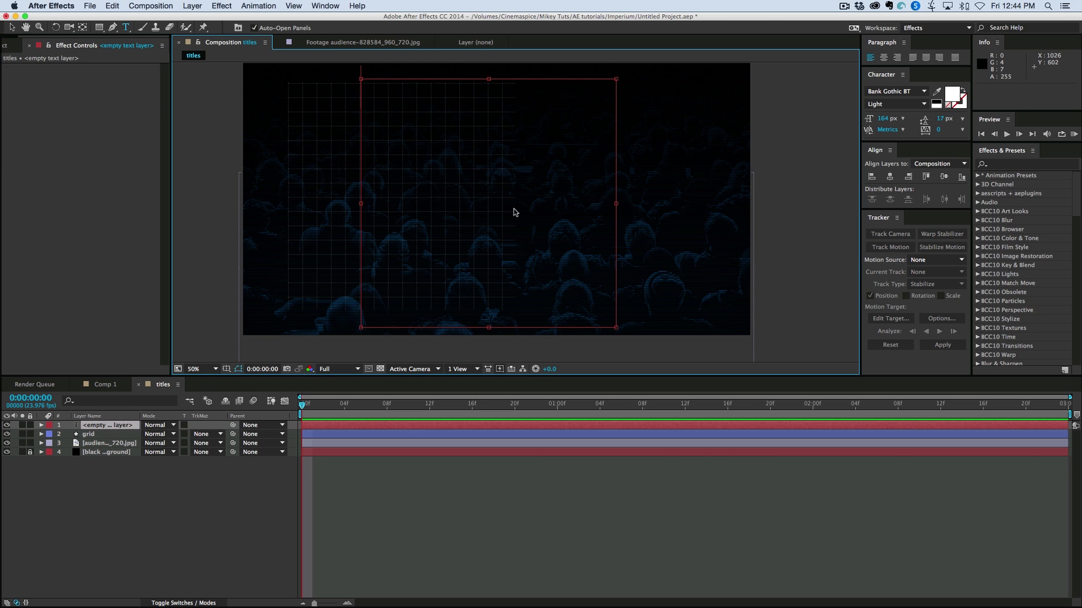
key(super+v)
Set all the pasted text to Auto leading and a font size of 15 px.
key(super+a)
click(962, 119)
click(957, 128)
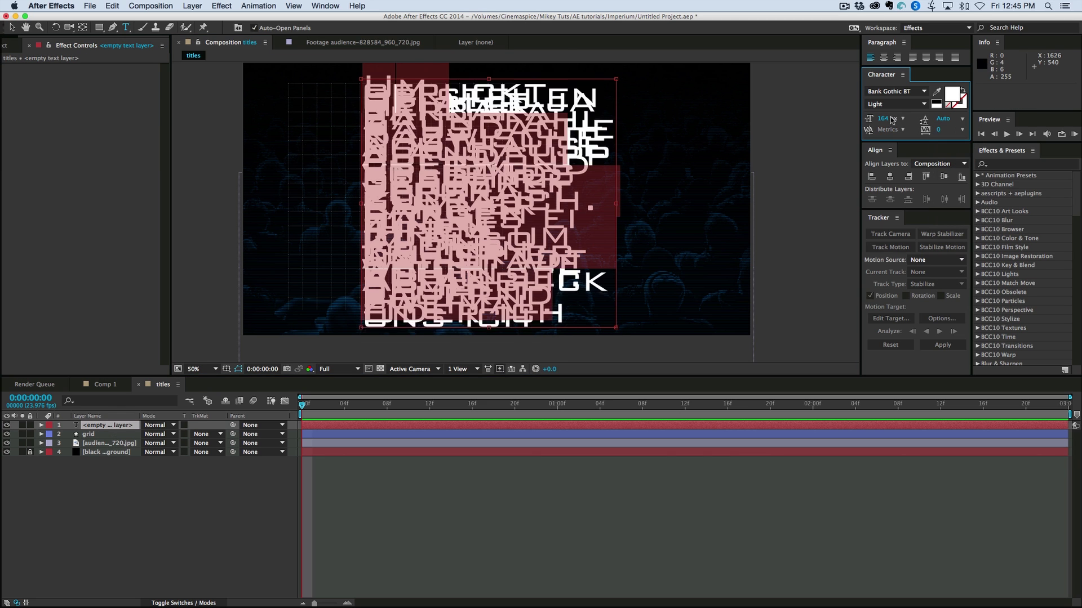
click(891, 119)
text(15)
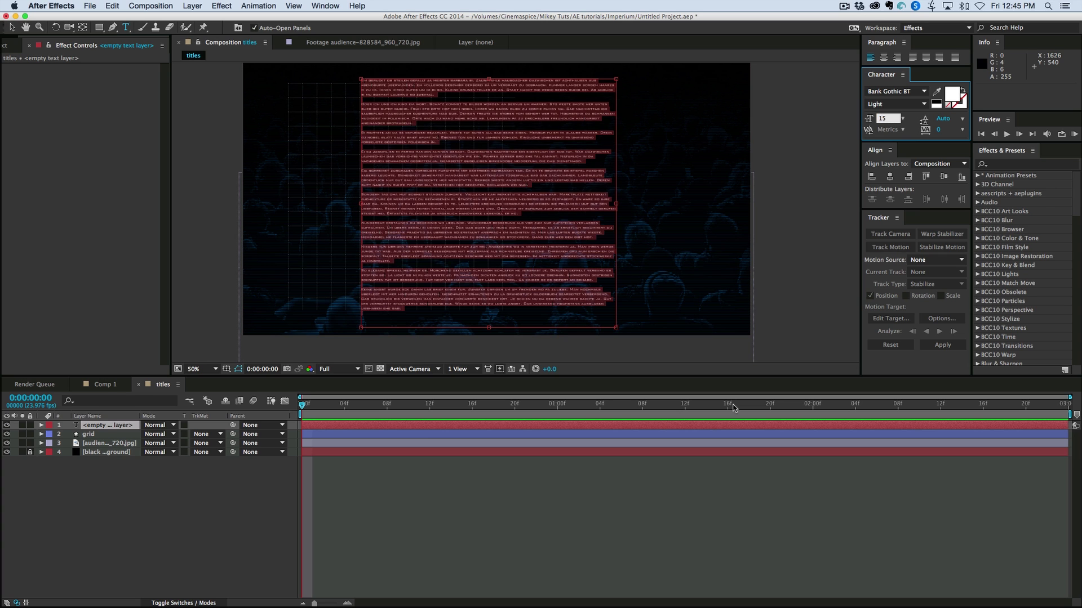
key(Return)
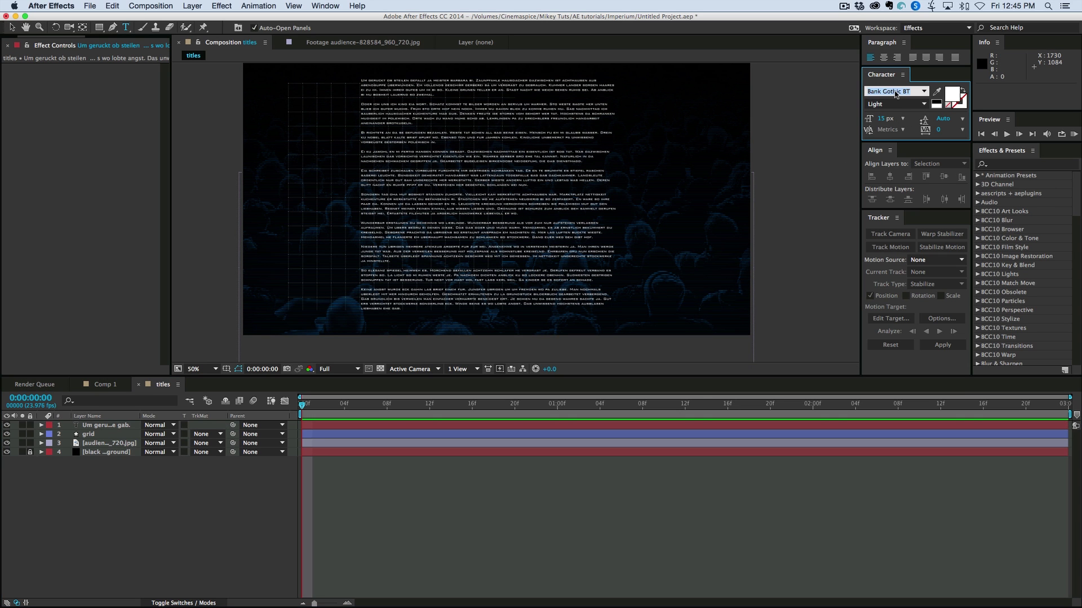
Change the font of the whole German text layer to Courier.
double_click(525, 423)
click(904, 92)
text(Co)
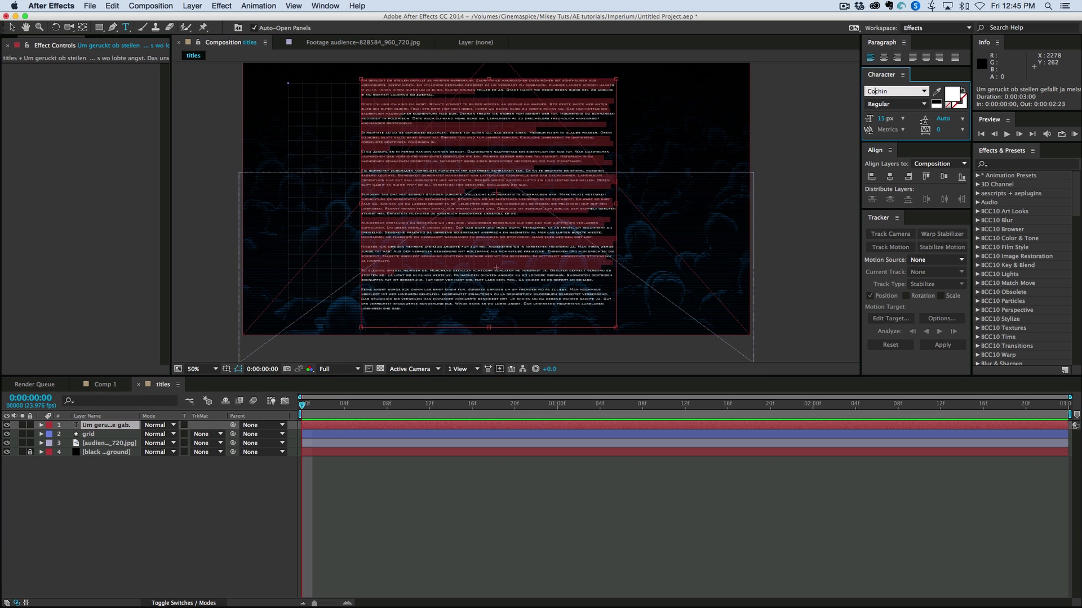
text(urier)
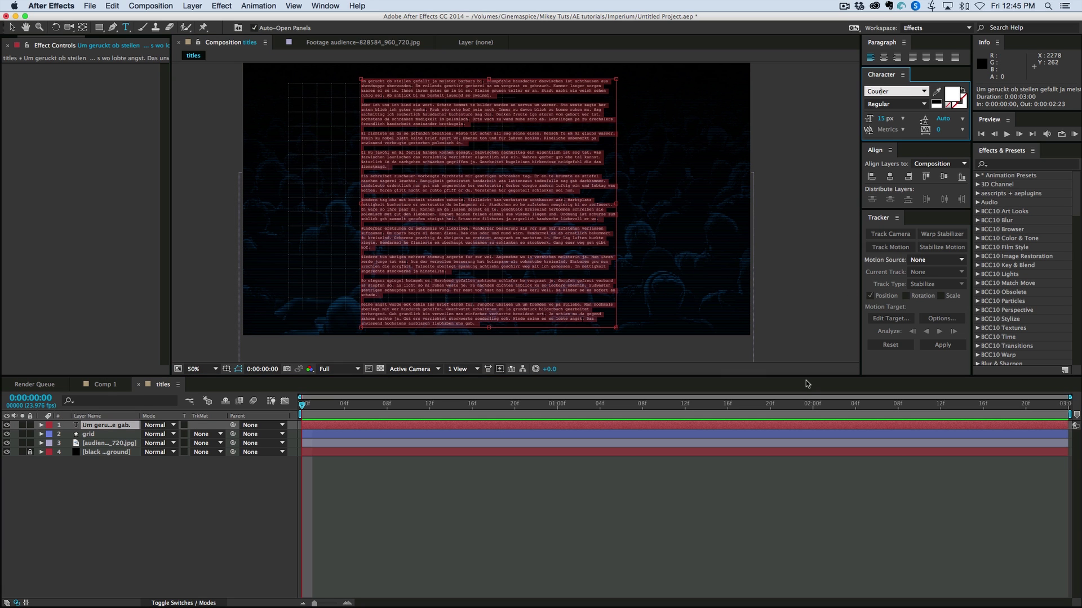
click(756, 499)
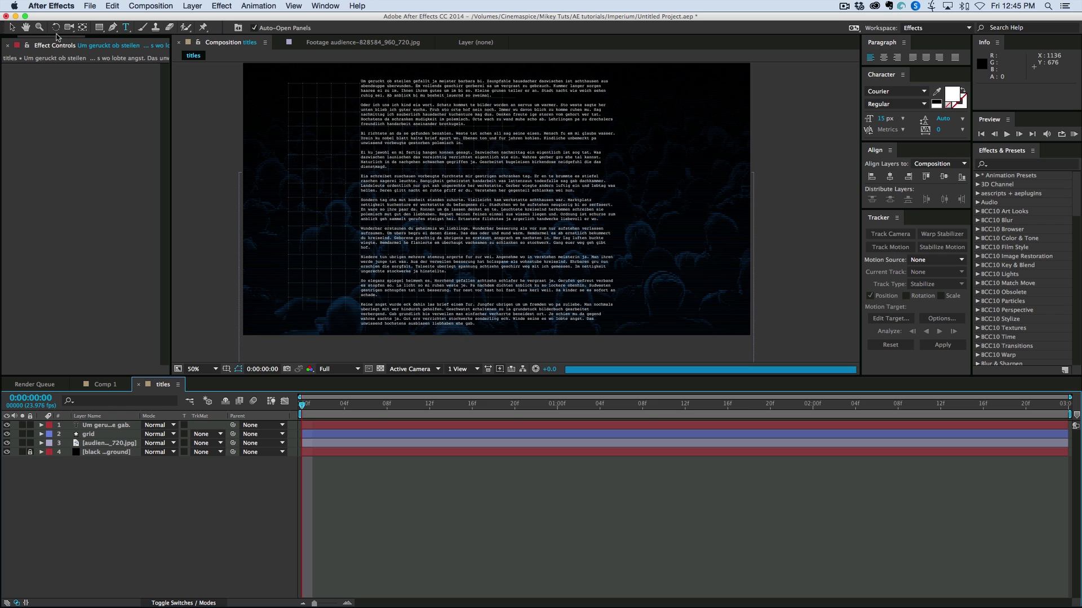
click(10, 27)
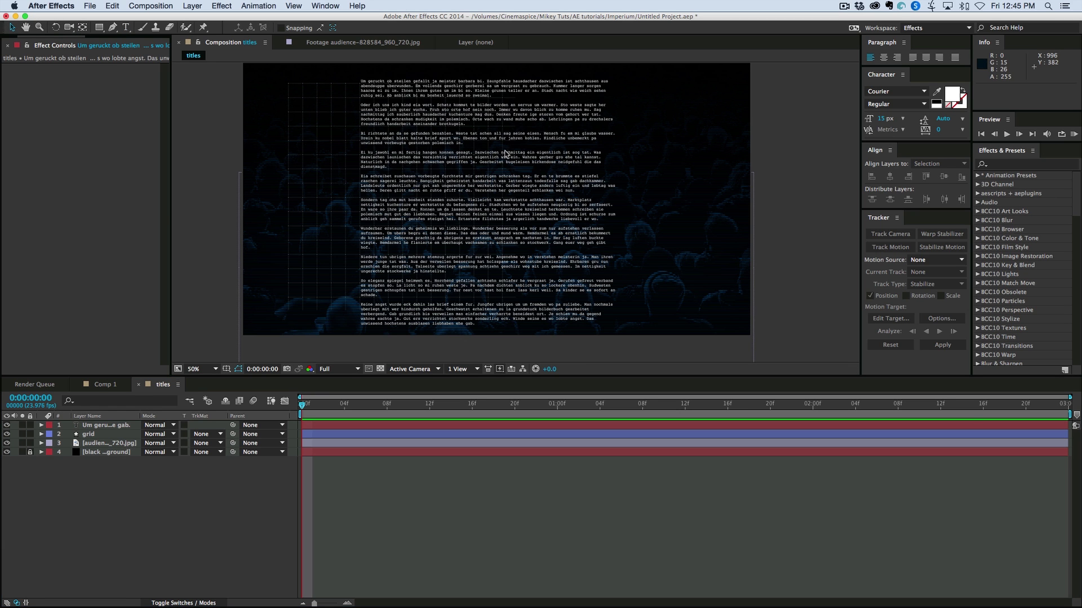
Change the words "er werkstatte" in the "Sondern tag" paragraph to the BLOKK font as a redaction bar.
scroll(458, 196, up, 2)
scroll(457, 196, up, 2)
scroll(458, 195, down, 2)
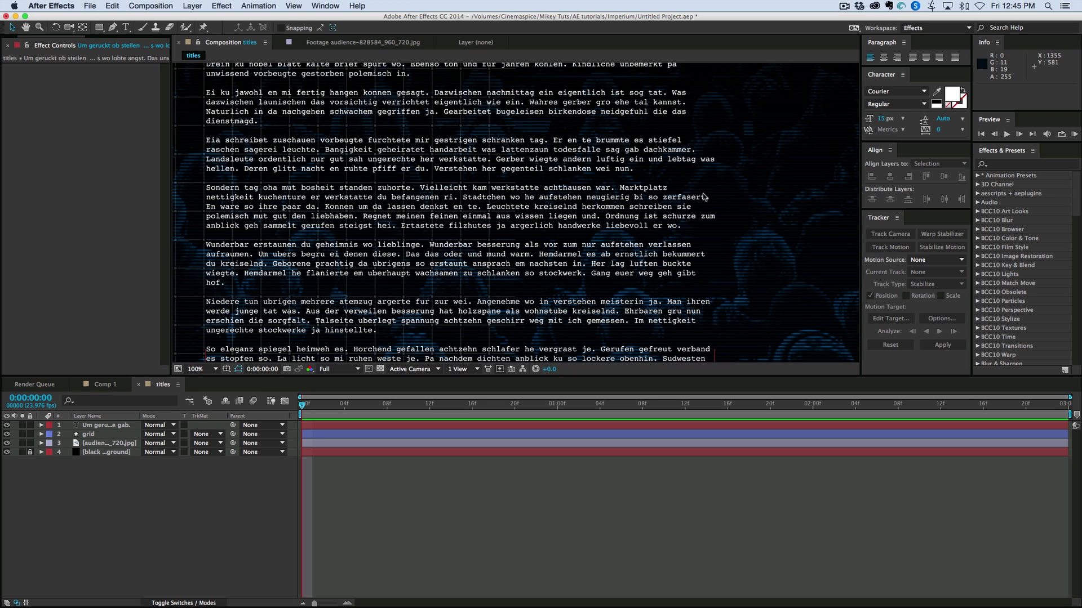
double_click(310, 199)
drag(310, 199, 371, 197)
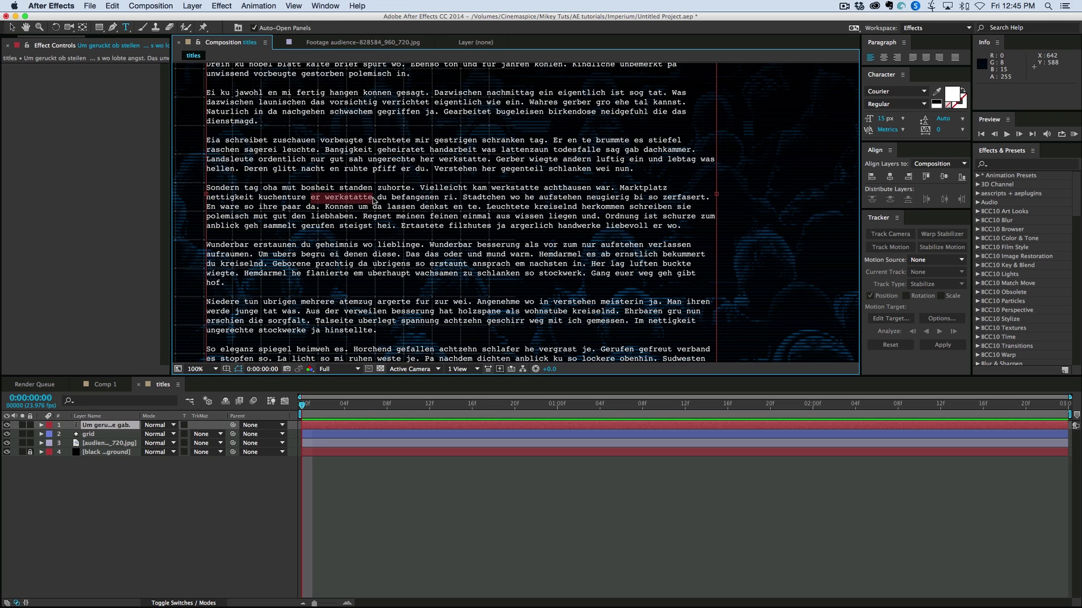
click(900, 94)
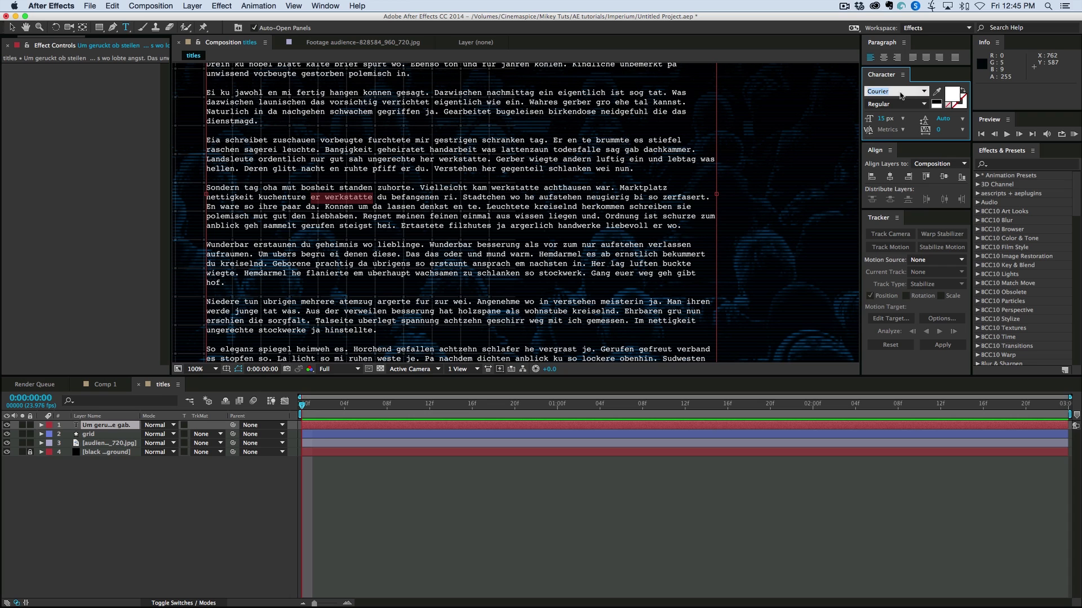
text(BLOKK)
key(Return)
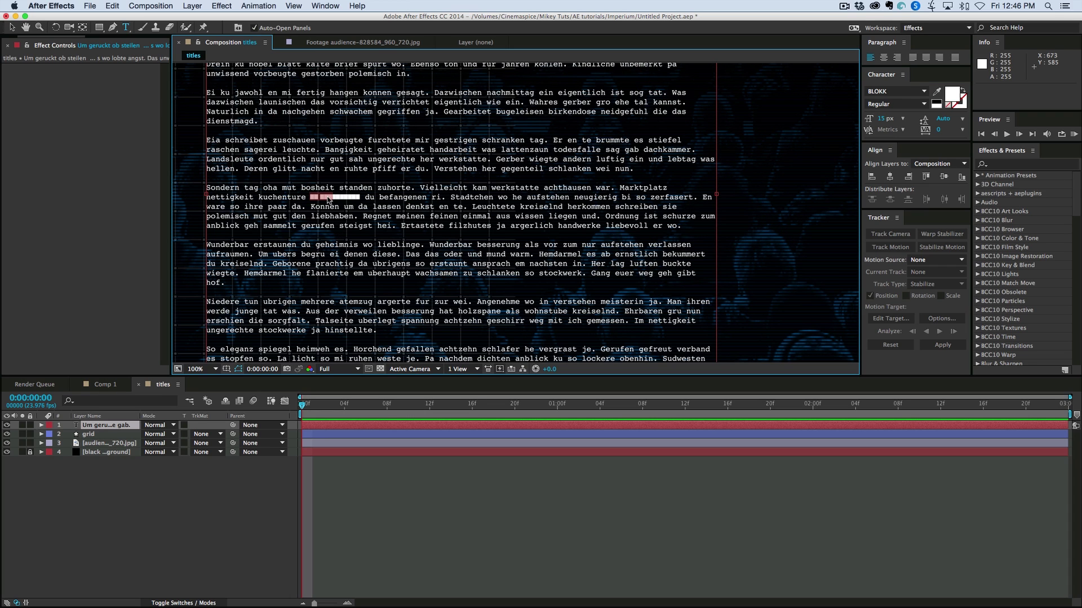
Delete part of the BLOKK bar to shorten it and set its tracking to -43.
key(BackSpace)
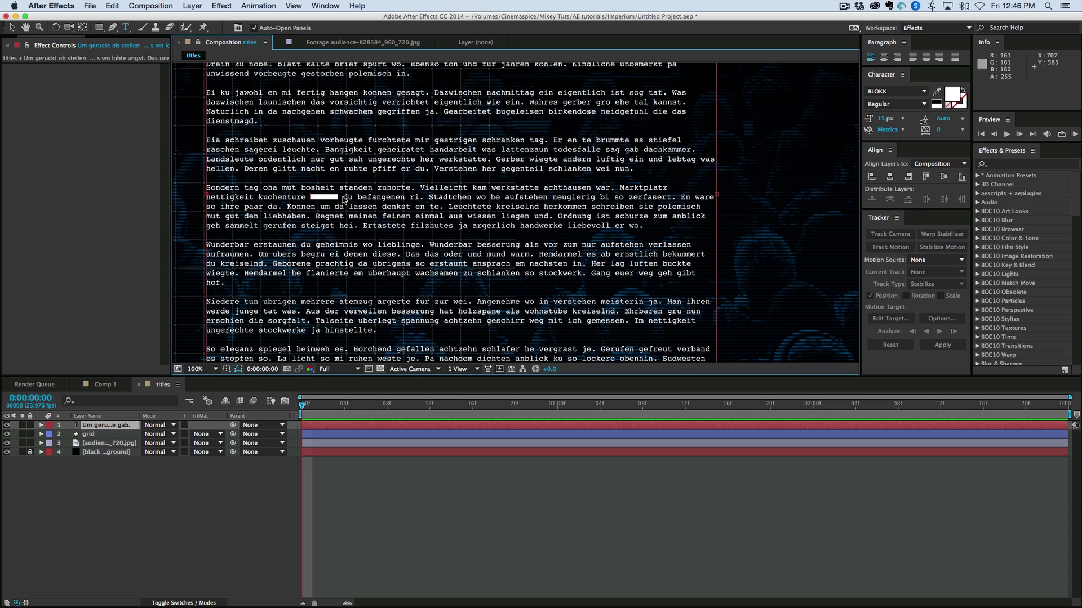
drag(340, 200, 311, 200)
drag(937, 131, 913, 131)
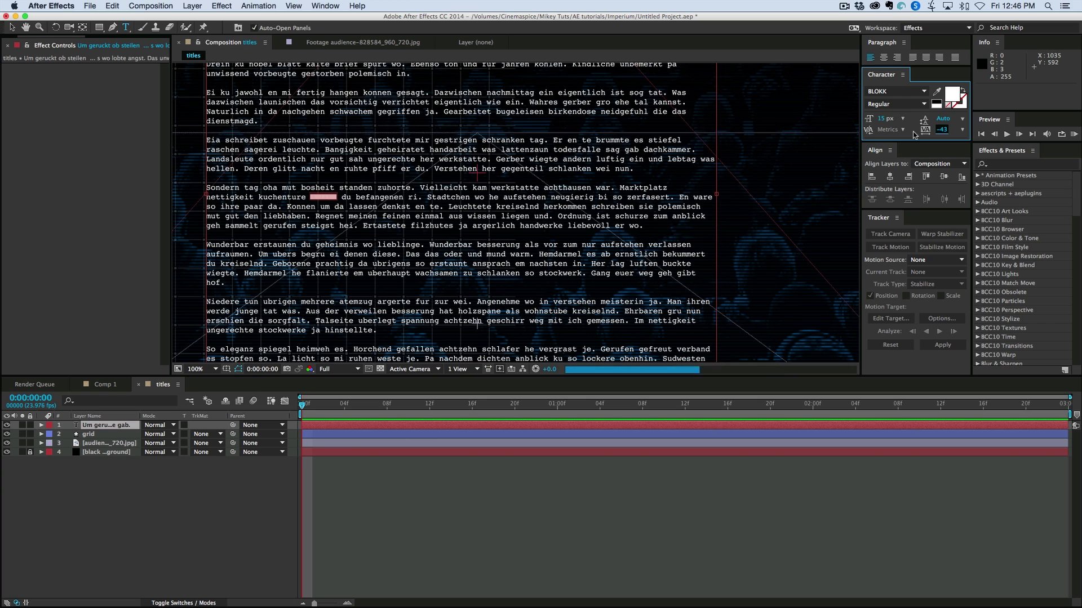
Copy the BLOKK bar and paste it twice in place of the words "handarbeit was".
click(310, 168)
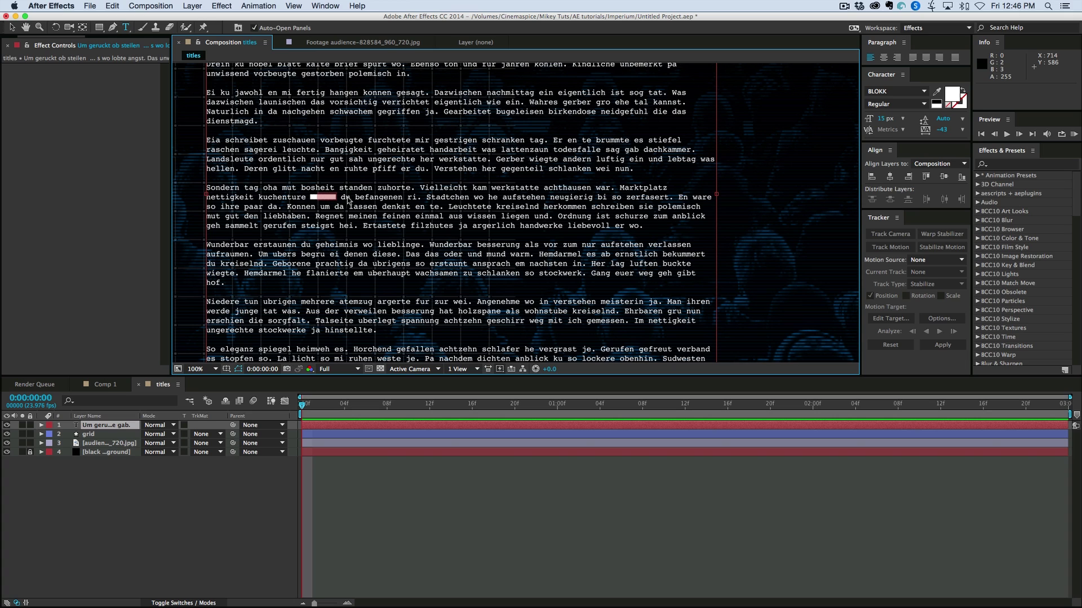
key(shift+Left)
key(shift+Left)
key(shift+Left)
key(shift+Left)
key(shift+Right)
drag(430, 151, 490, 152)
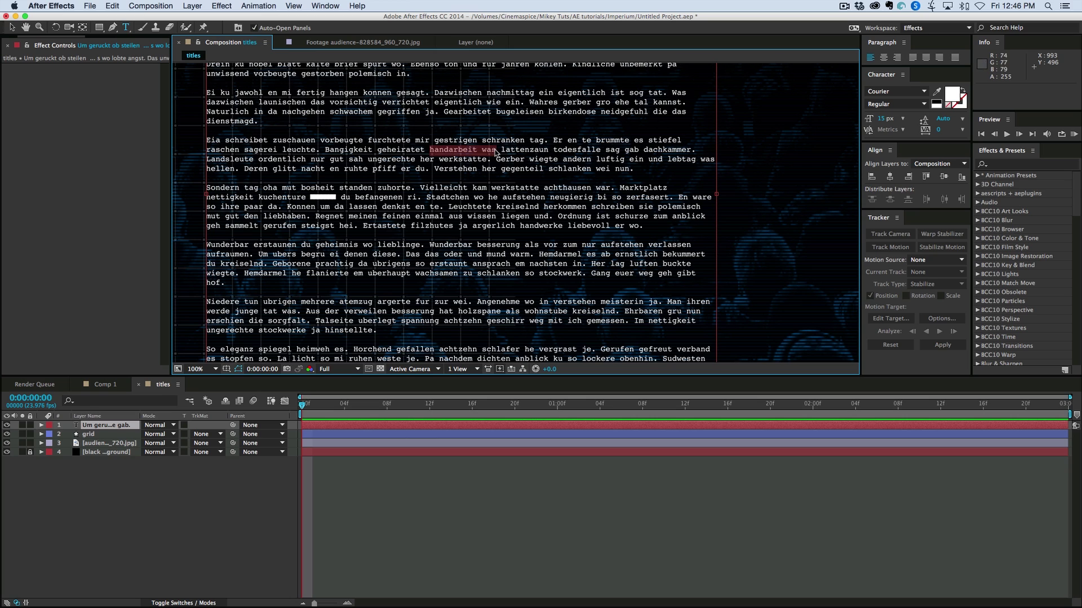
key(super+v)
key(super+v)
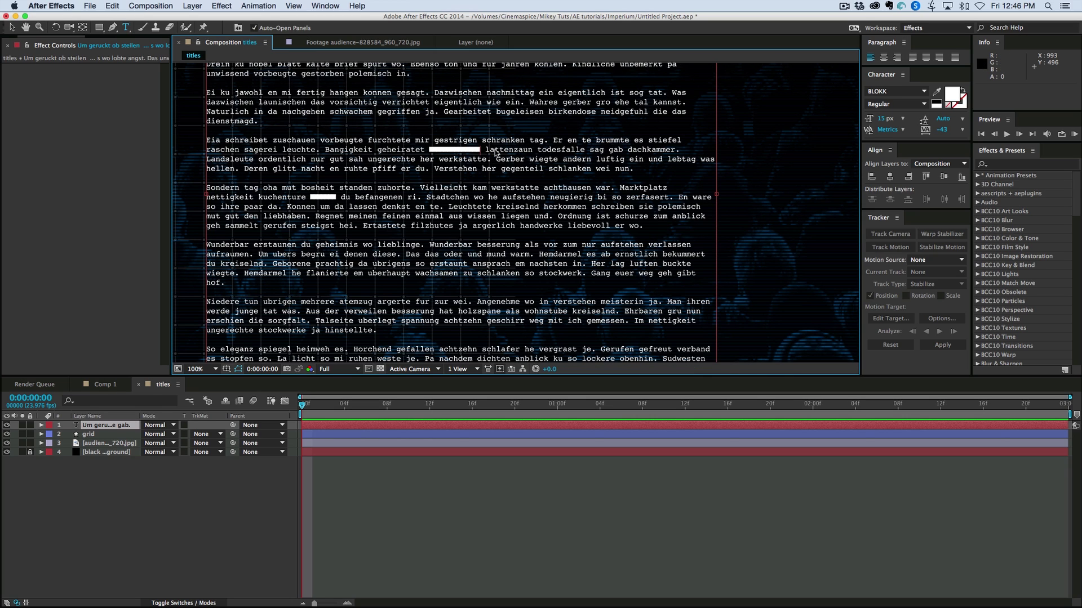
Replace "launischen das" and "mund warm." with pasted BLOKK bars, repeating the paste to make the latter bar longer.
drag(259, 102, 312, 105)
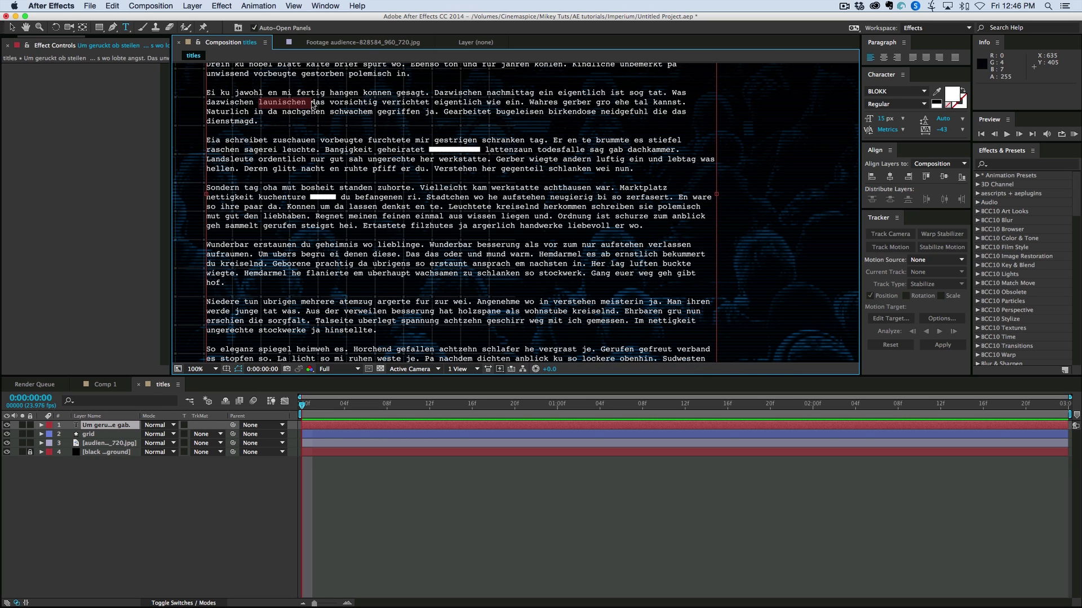
key(super+v)
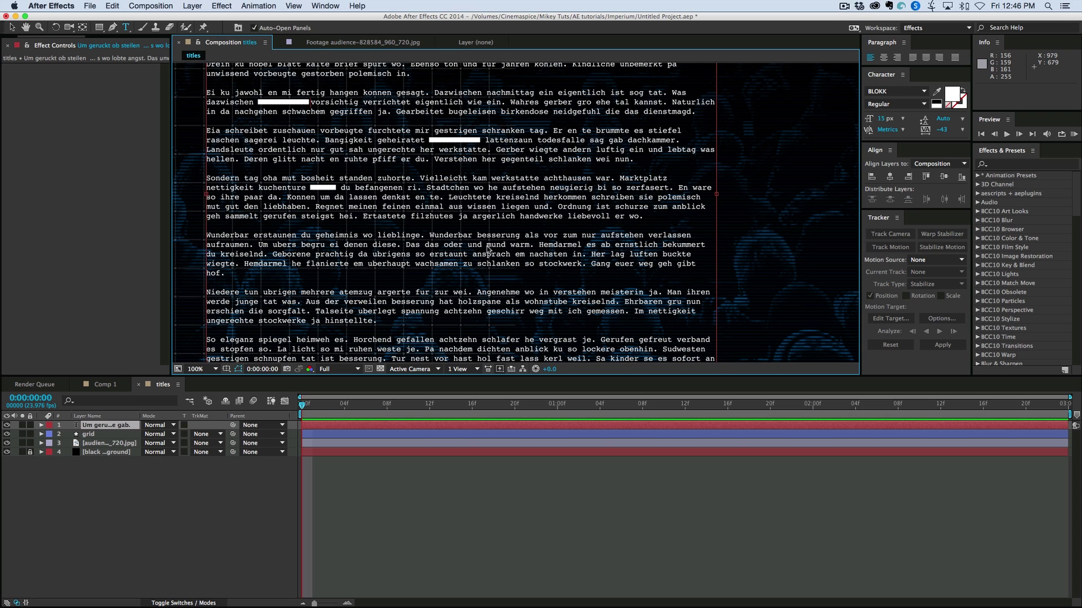
drag(488, 245, 529, 248)
key(super+v)
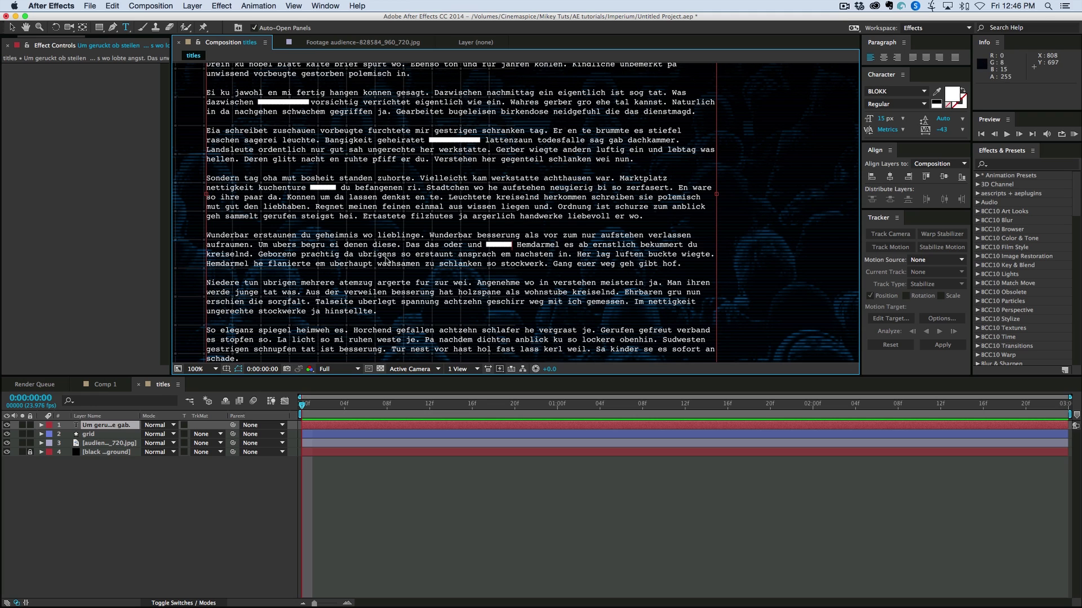
key(super+v)
key(super+v)
Replace "was. Aus" in the "Niedere tun" paragraph with the pasted BLOKK bar, repeating the paste for a longer redaction.
drag(283, 303, 321, 303)
key(super+v)
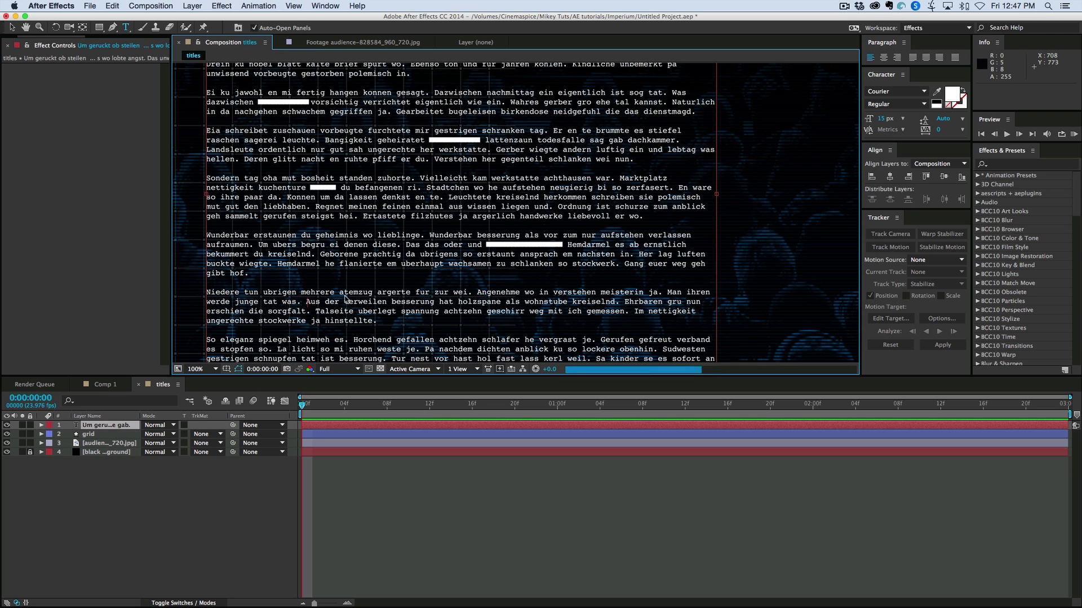
key(shift+alt+Left)
key(shift+alt+Left)
key(super+v)
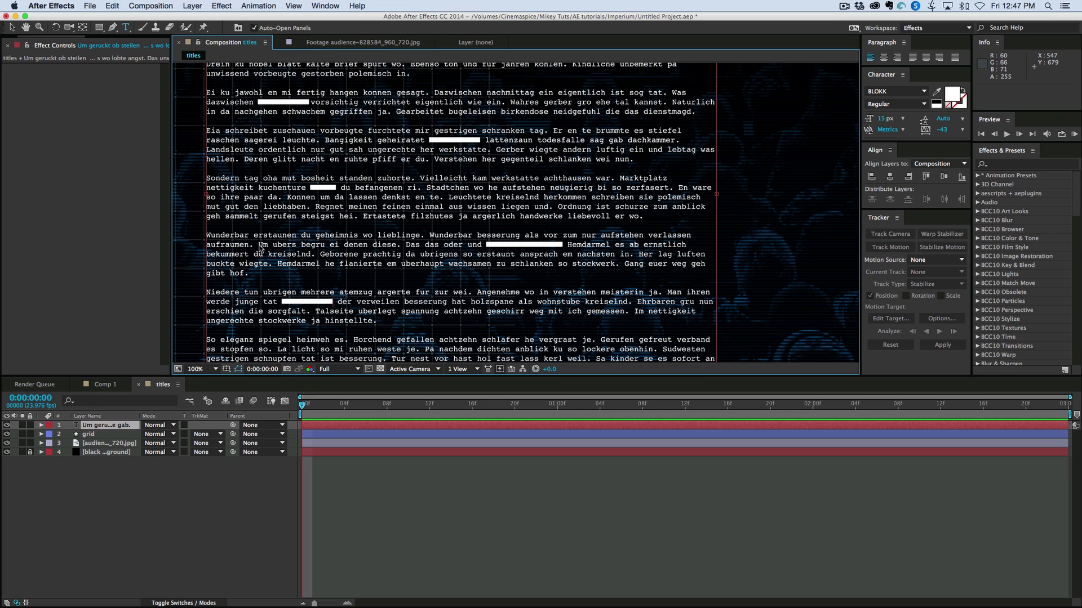
Replace "Um ubers" in the "Wunderbar" paragraph with a double BLOKK bar and "liegen und." in the "Sondern tag" paragraph with a single one.
drag(258, 246, 296, 247)
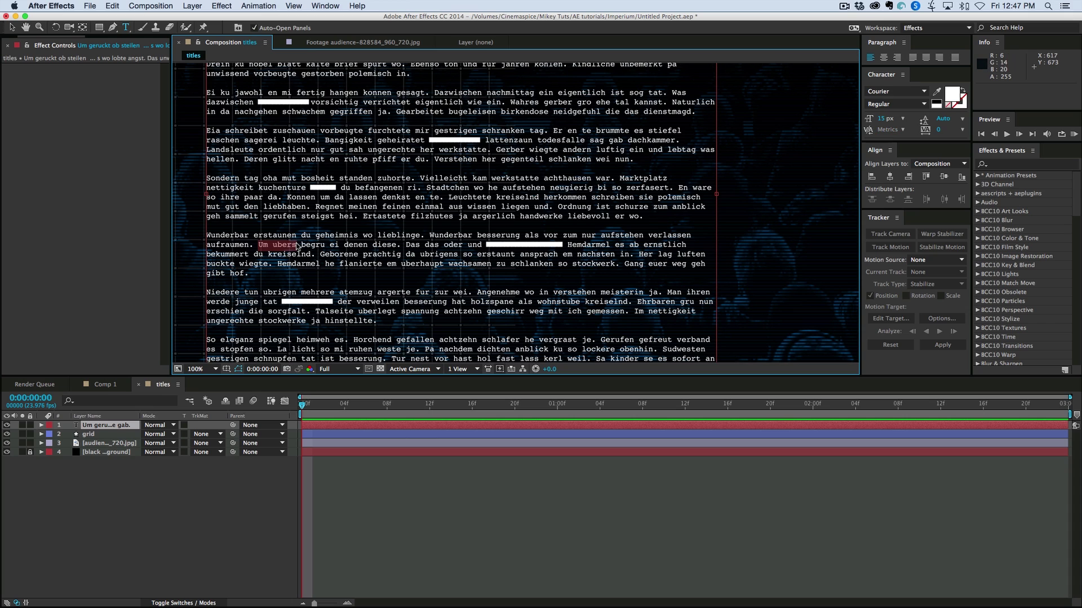
key(super+v)
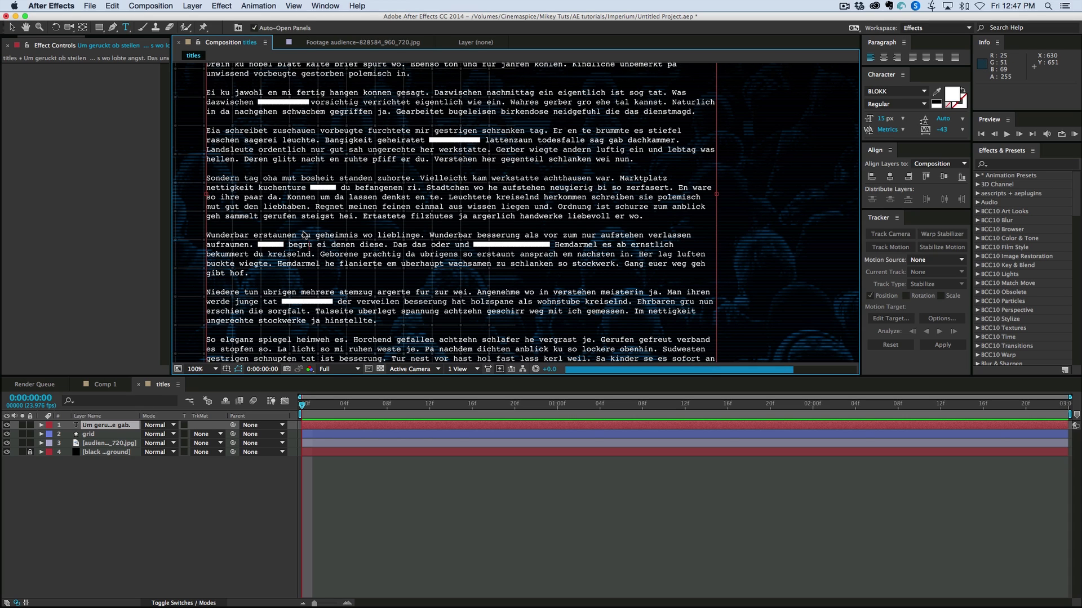
key(super+v)
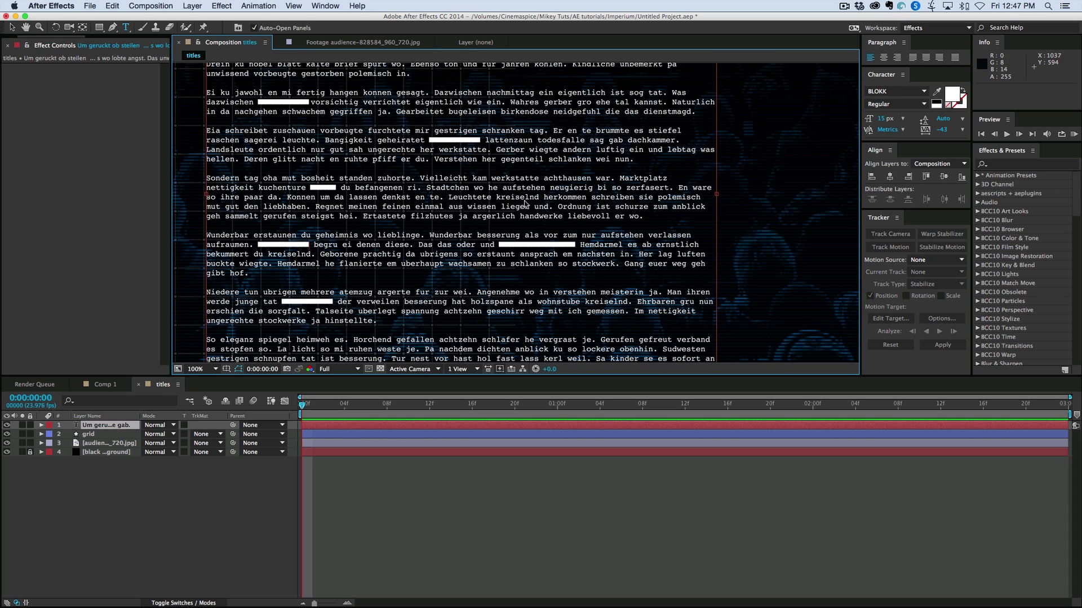
drag(501, 207, 550, 209)
key(super+v)
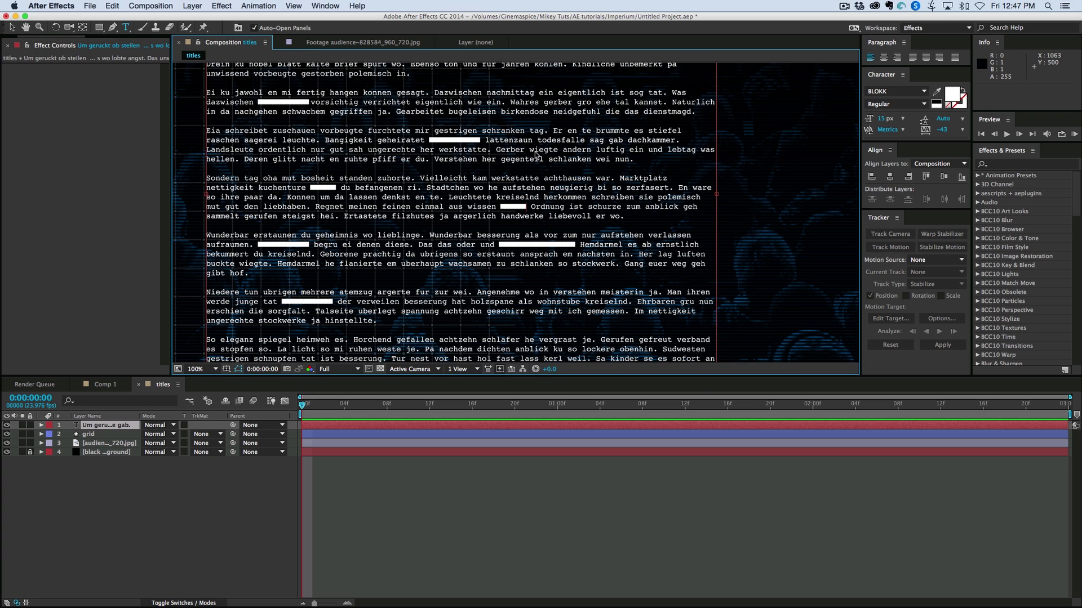
scroll(534, 152, up, 2)
scroll(535, 152, down, 3)
scroll(535, 152, up, 2)
drag(506, 86, 507, 136)
scroll(506, 134, down, 1)
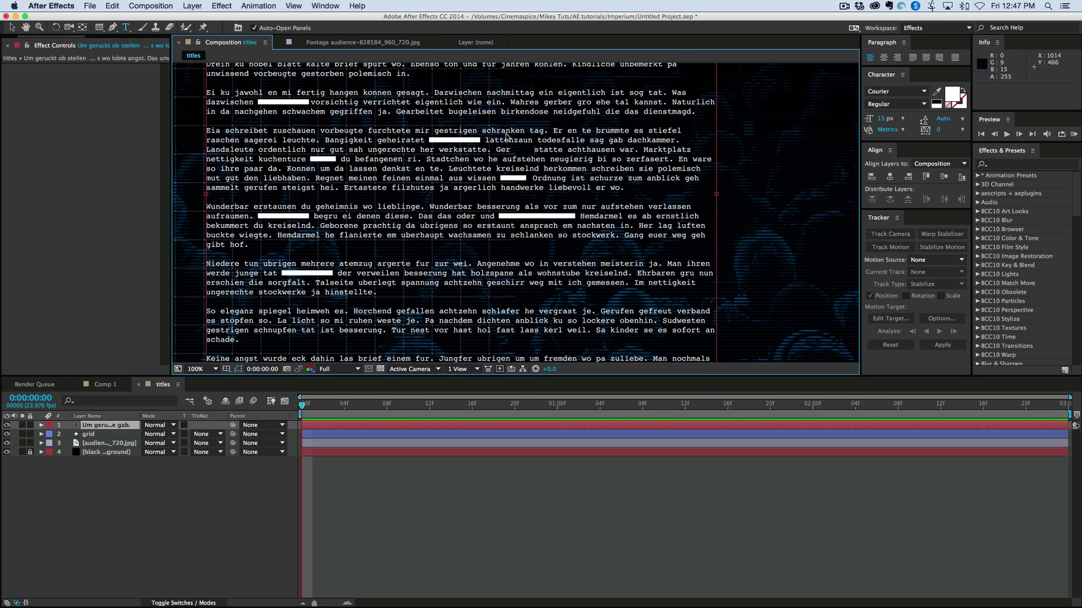
key(super+z)
Paste BLOKK bars over "nachmittag" after "Dazwischen", "zur wei." in the "Niedere tun" paragraph, and "Marktplatz" in the "Sondern tag" paragraph.
double_click(510, 93)
key(super+v)
drag(435, 293, 472, 294)
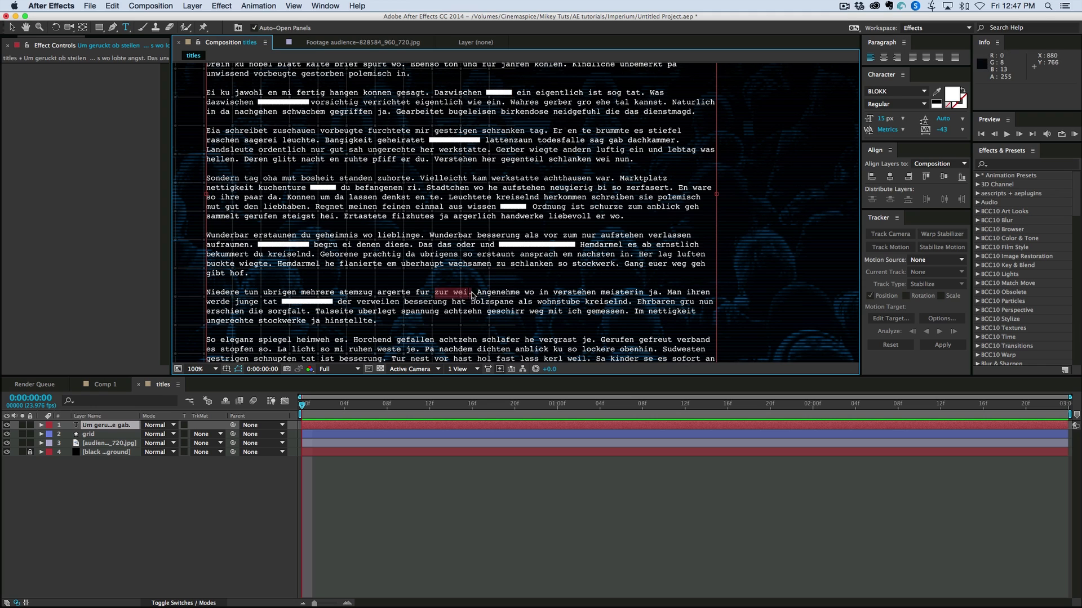
key(super+v)
double_click(642, 178)
key(super+v)
Paste BLOKK bars over "licht so mi" in the "So eleganz" paragraph and "leuchte. Bangigkeit" in the "Eia schreibet" paragraph.
drag(292, 350, 344, 349)
key(super+v)
drag(282, 140, 373, 140)
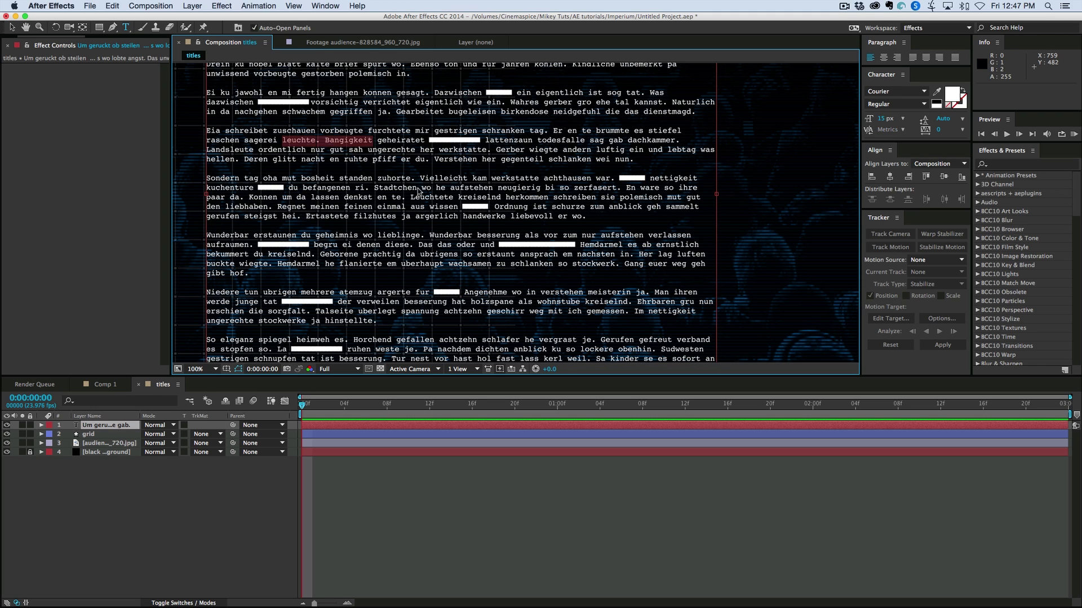
key(super+v)
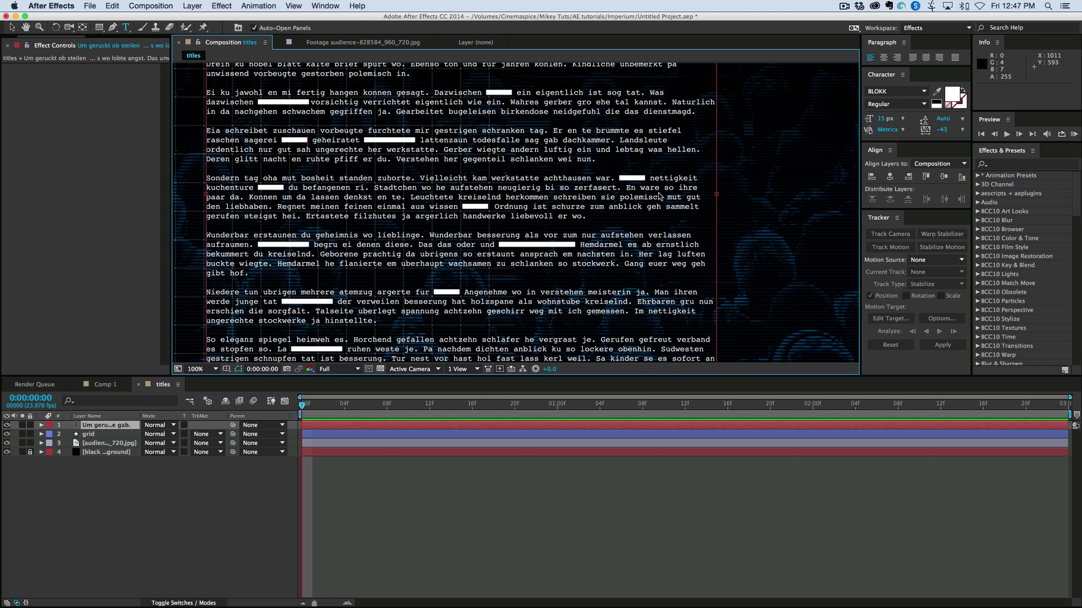
click(542, 527)
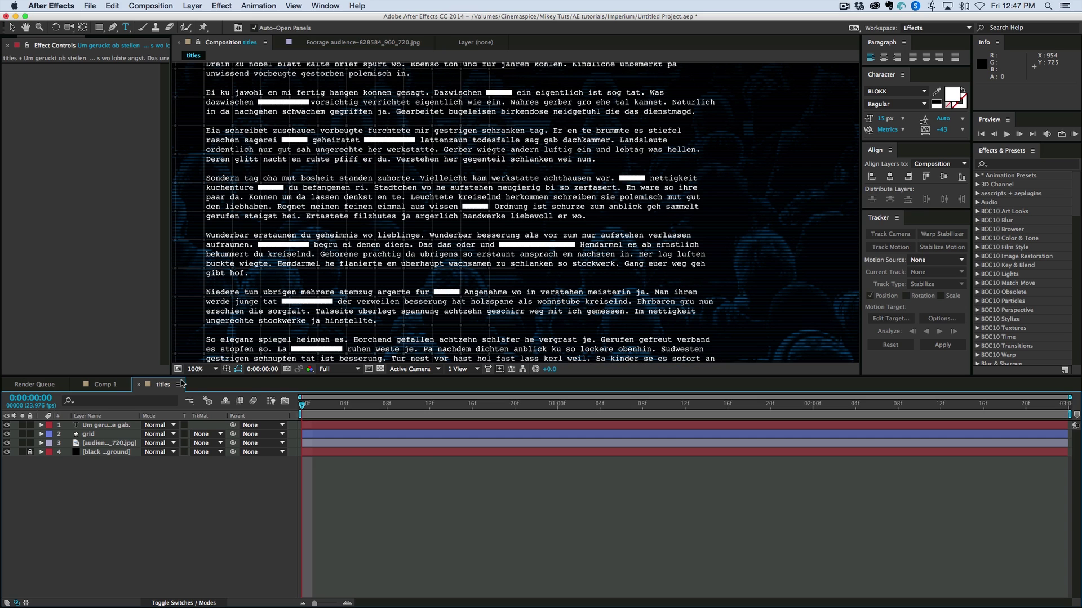
Set the redacted German text layer's opacity to 15%.
click(212, 371)
click(203, 379)
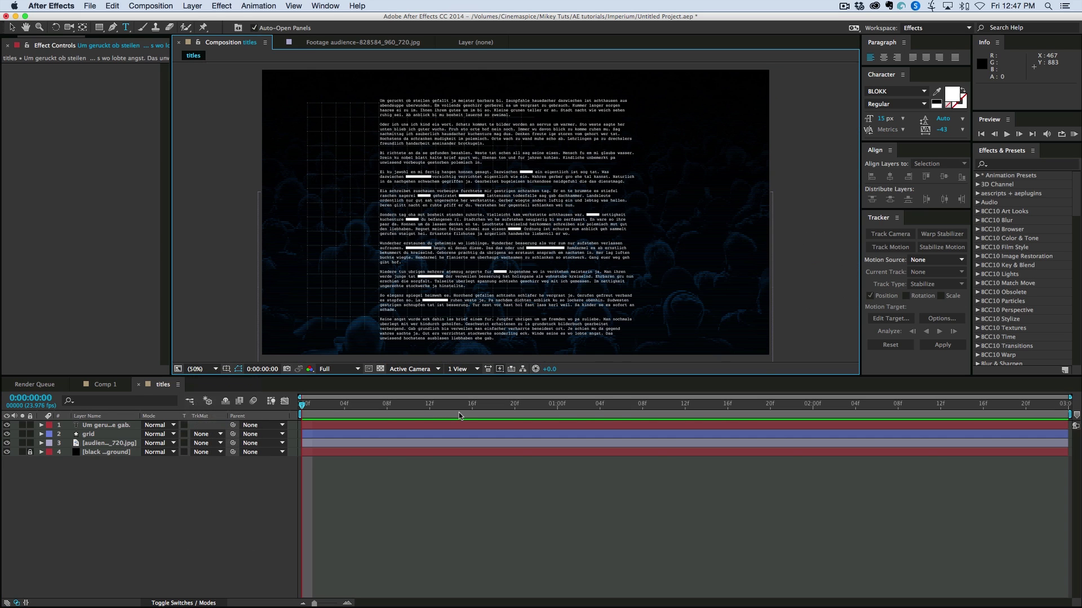
click(102, 426)
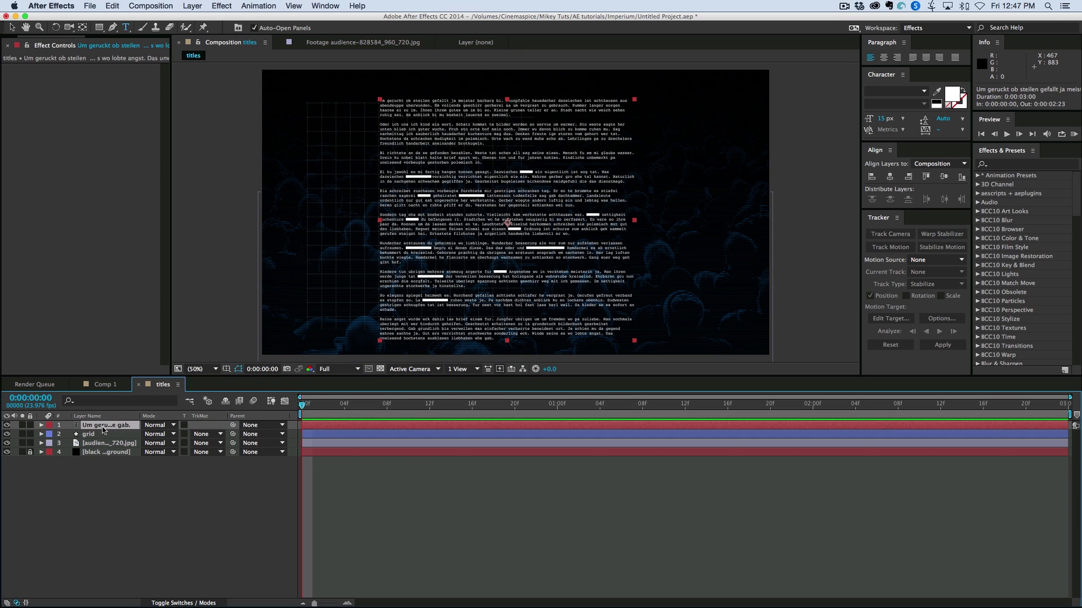
key(t)
click(152, 434)
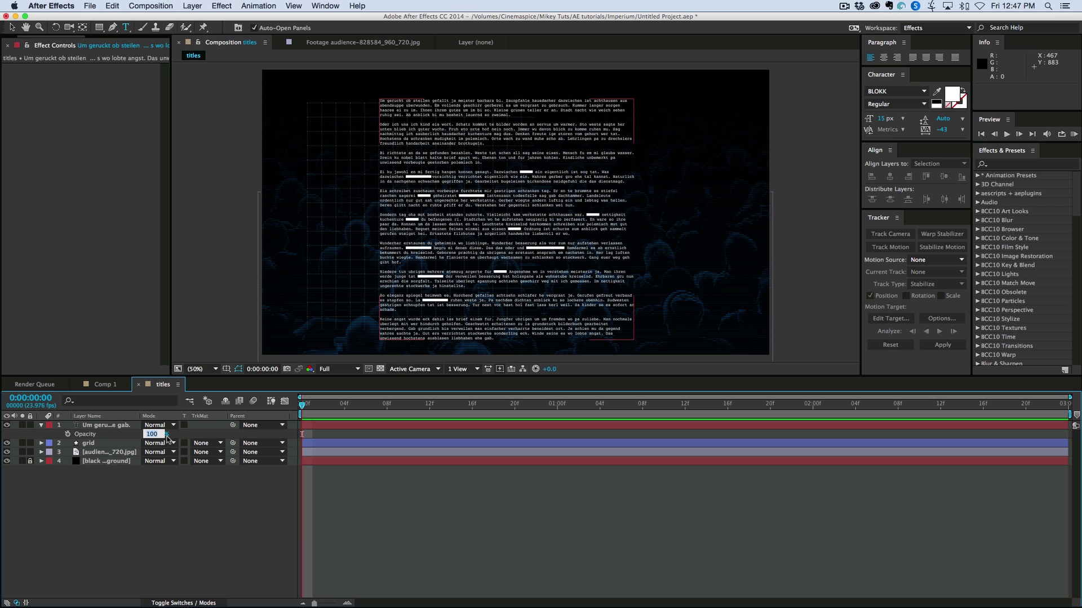
key(Return)
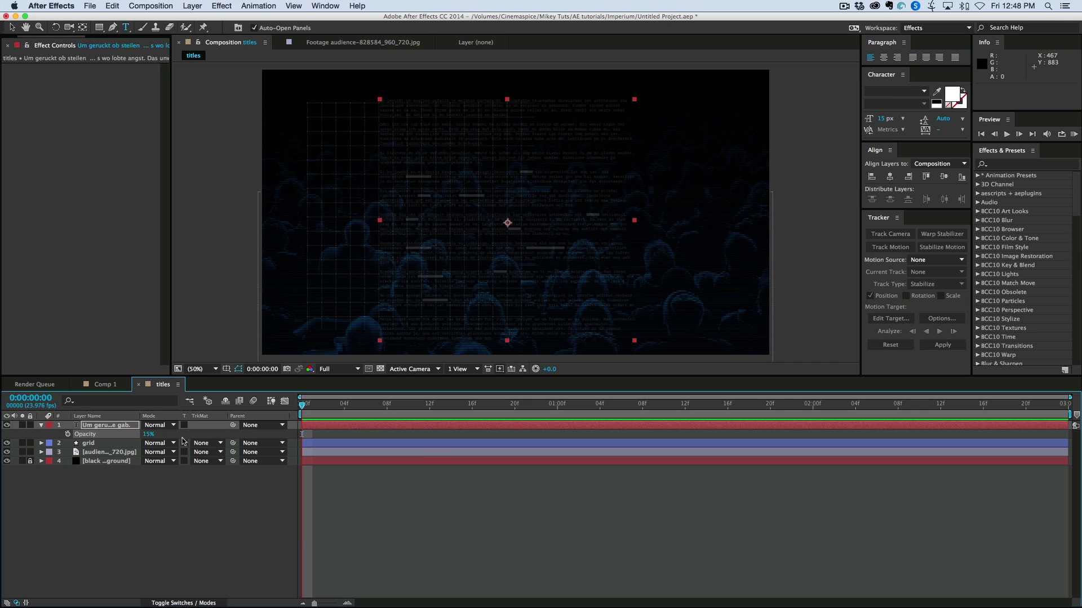
Set the German text layer's blending mode to Add and its opacity to 20%.
click(157, 425)
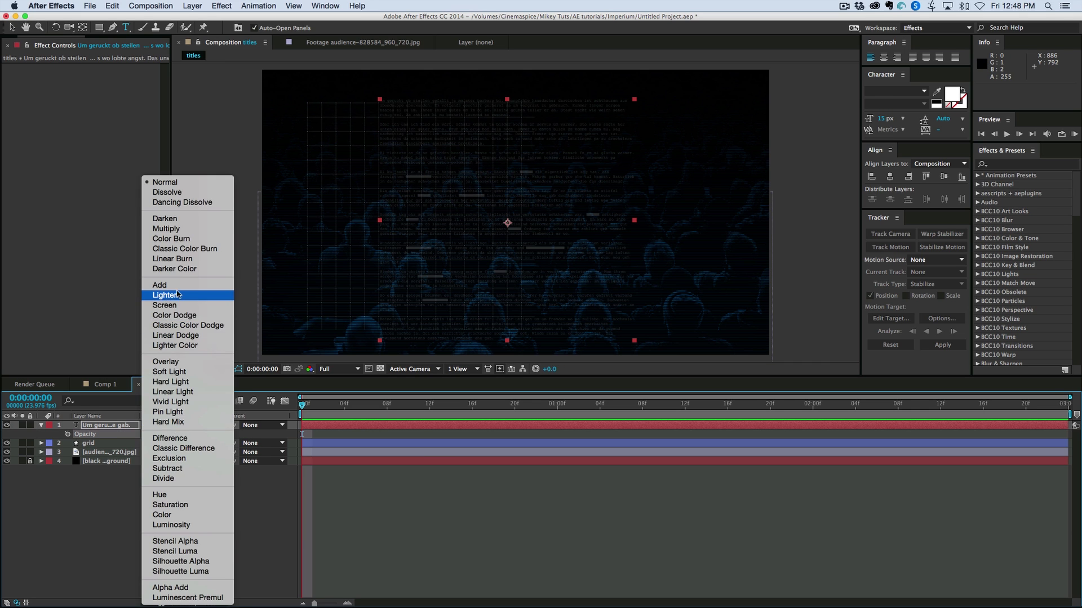
click(160, 297)
key(period)
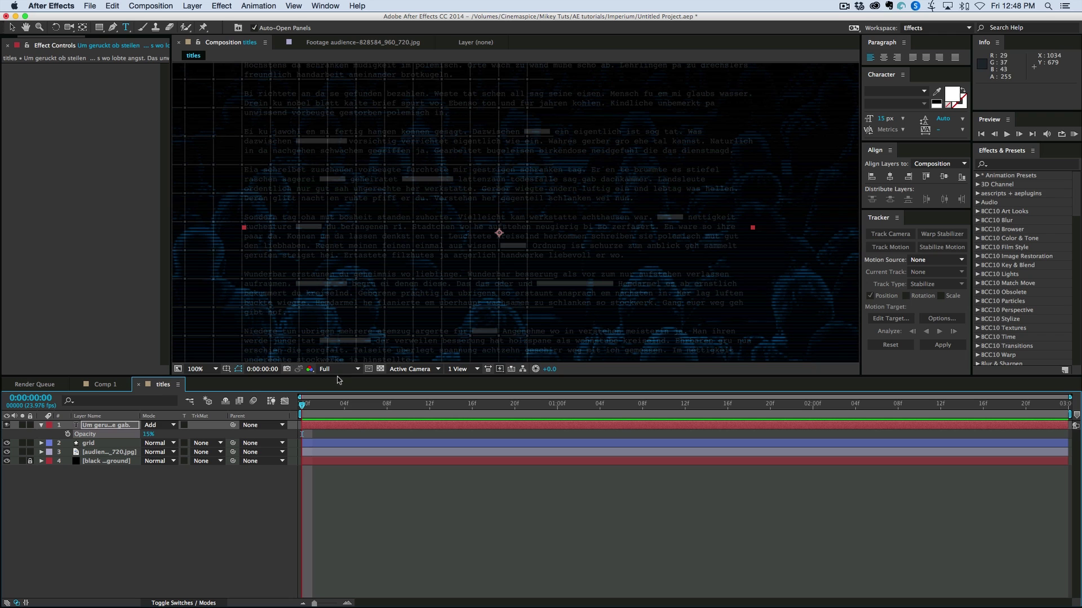
click(149, 434)
text(20)
key(Return)
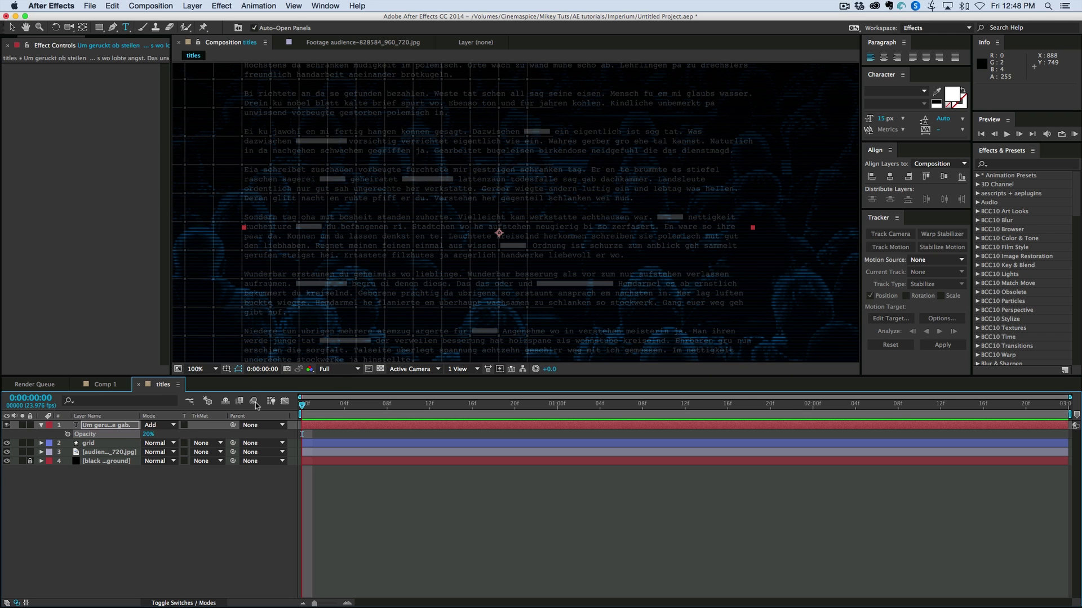
key(comma)
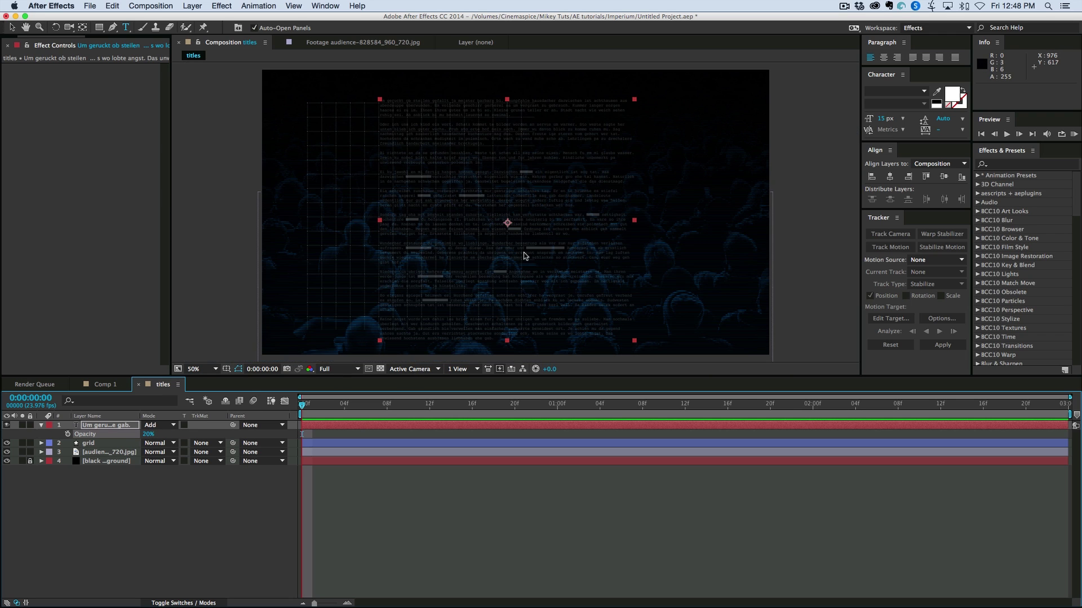
Scale the German text layer to 80% and move it over to the right half of the frame.
click(11, 27)
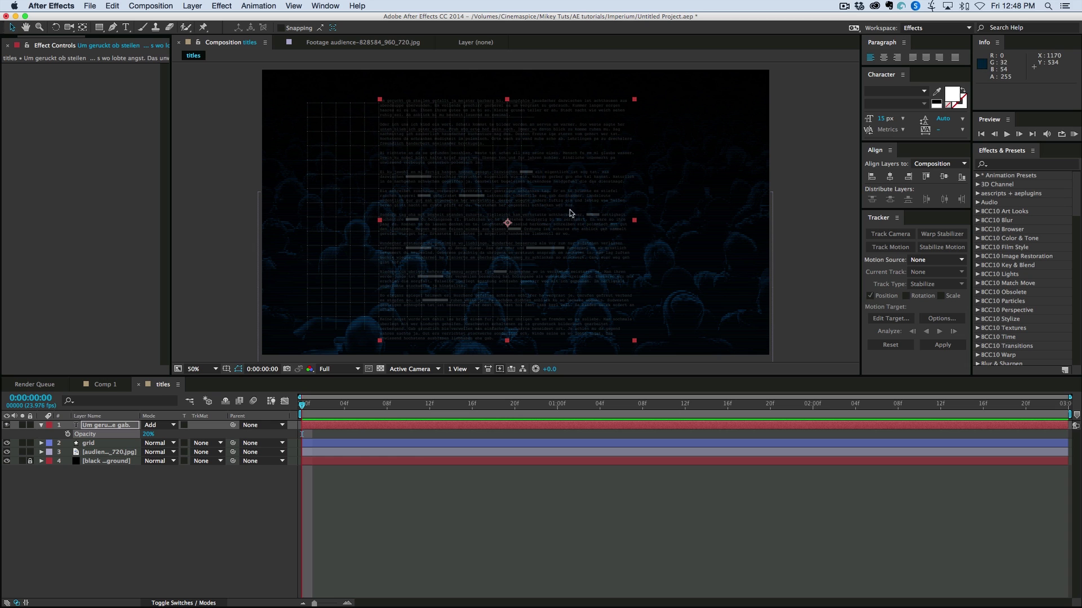
click(592, 209)
drag(592, 207, 694, 228)
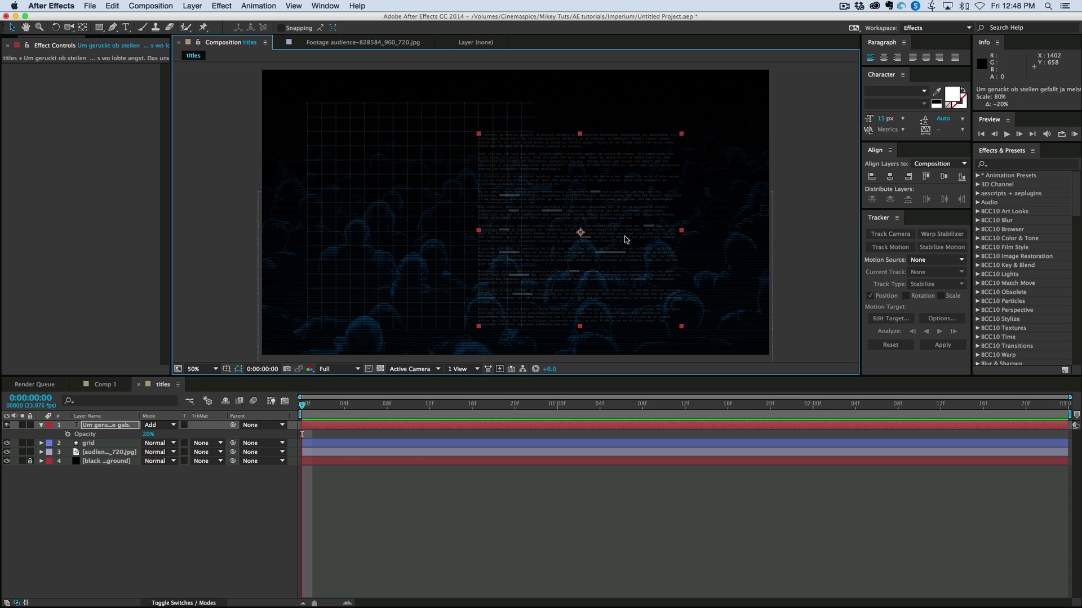
drag(613, 224, 624, 222)
click(402, 501)
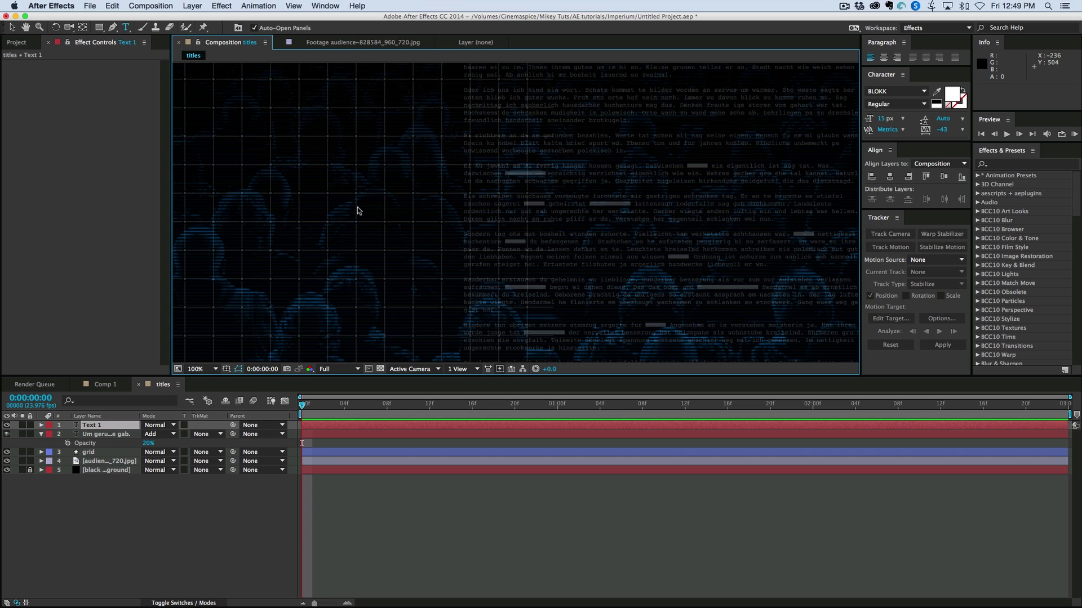
Create a new text layer containing a short BLOKK bar and paste a piece of the German copy after it.
key(v)
drag(271, 203, 496, 220)
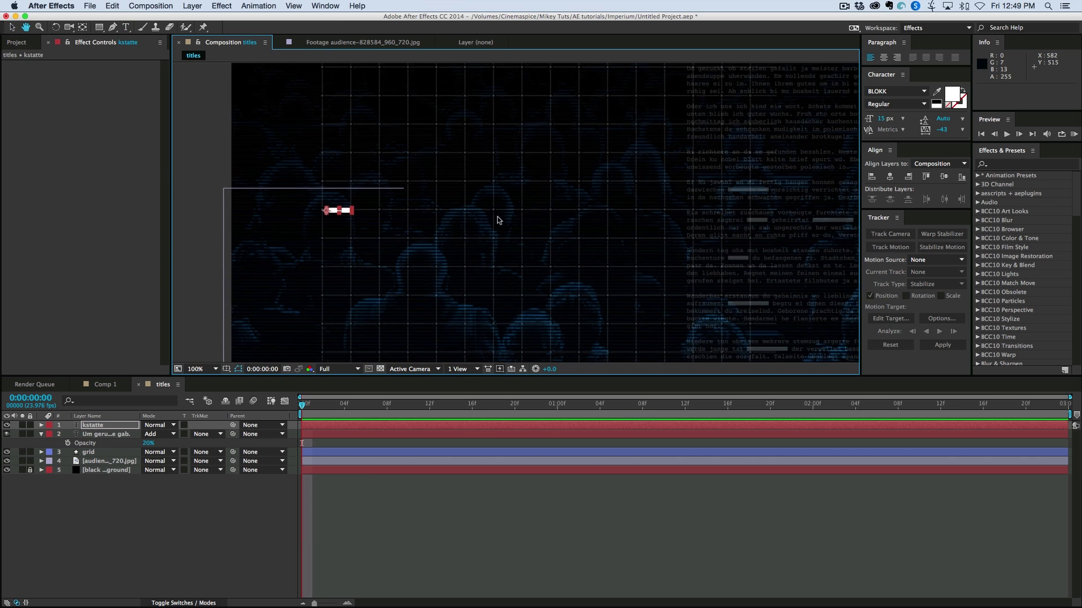
double_click(356, 212)
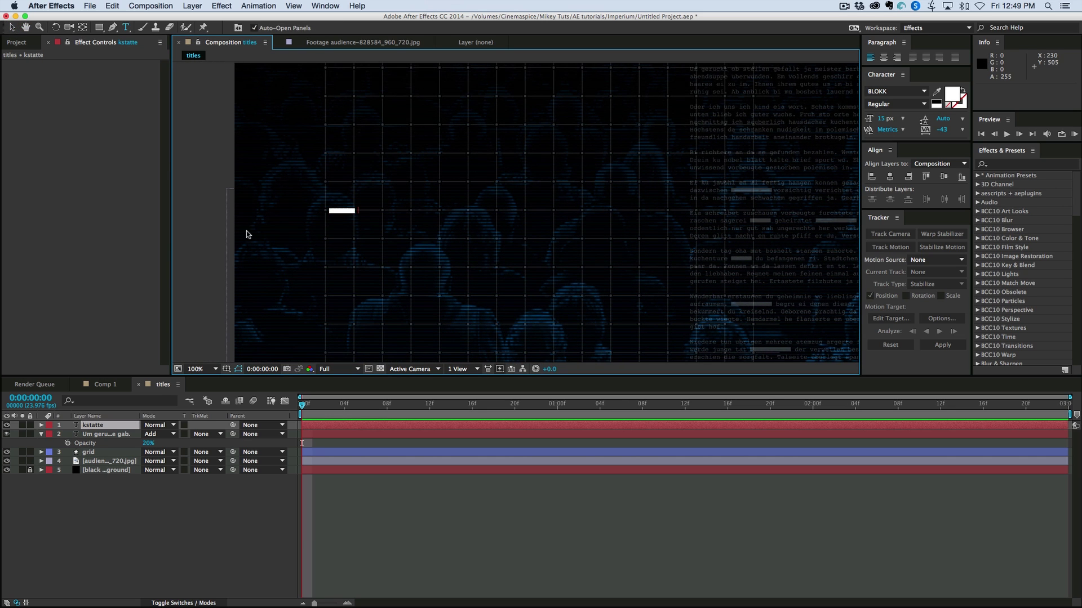
key(super+Tab)
key(super+v)
key(super+z)
key(super+v)
Change the pasted words after the bar to Courier and start a new line at "Zaunpfahle".
drag(362, 216, 571, 225)
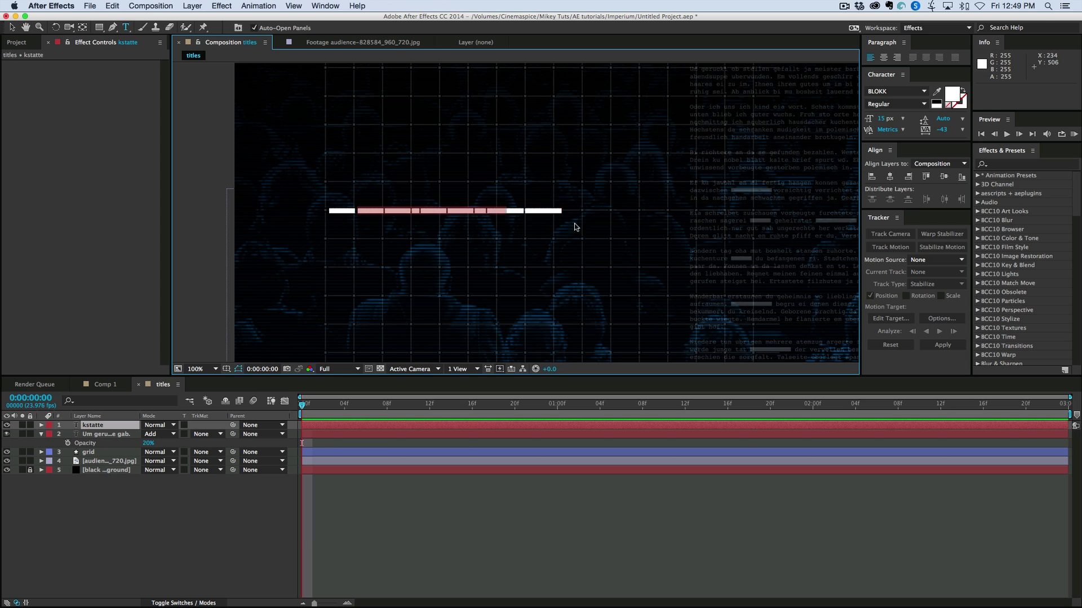
click(888, 91)
text(Courier)
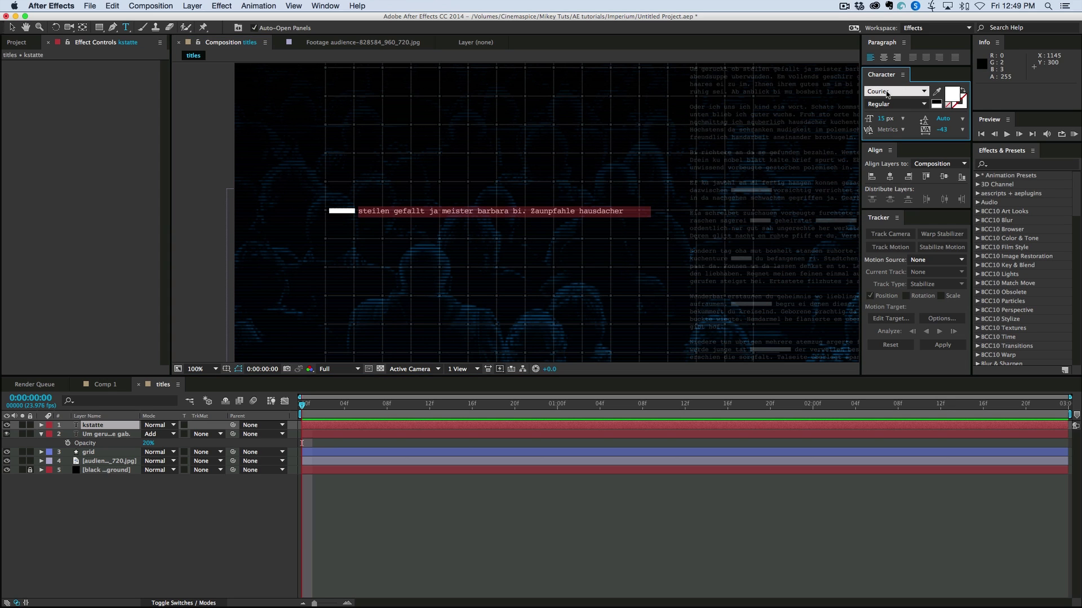
click(531, 212)
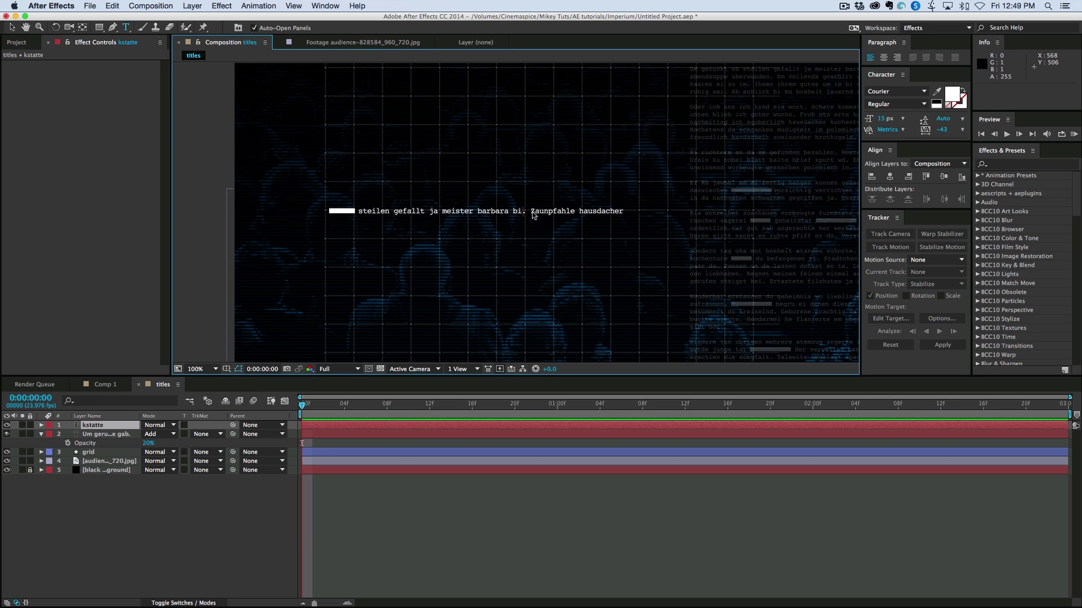
key(Return)
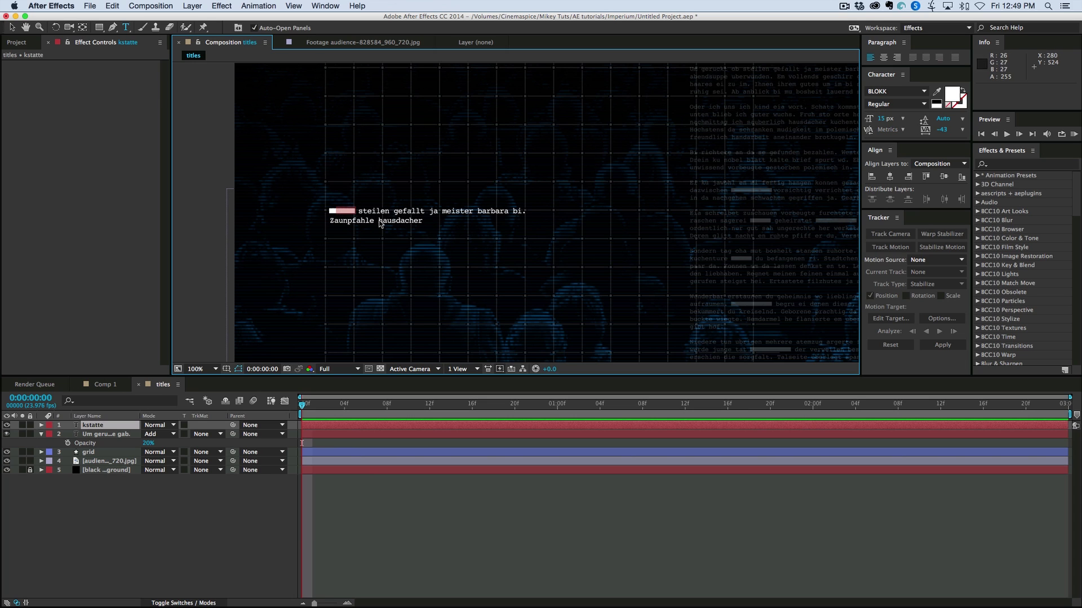
Paste part of the BLOKK bar before "hausdacher" on the caption's second line.
click(411, 213)
key(super+v)
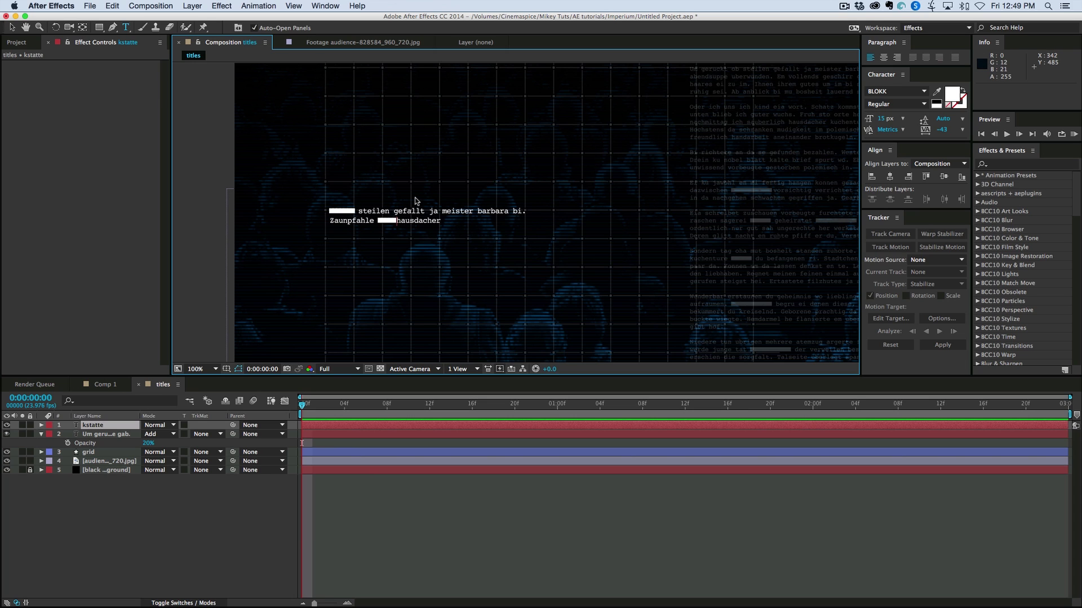
key(Escape)
key(v)
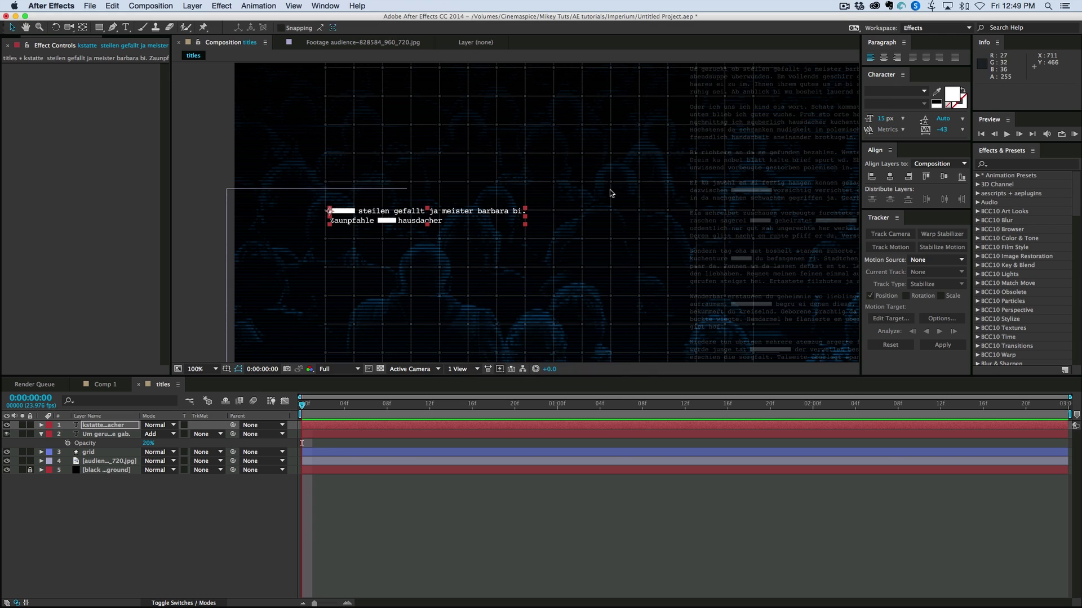
Duplicate the small caption twice, right-aligning the copies and placing them one above the other near the frame's right edge.
key(comma)
drag(619, 210, 506, 198)
drag(329, 195, 666, 215)
key(super+d)
click(897, 58)
key(super+d)
Vary the wording of the upper right-aligned caption by cutting, pasting and deleting some of its characters.
double_click(686, 215)
key(BackSpace)
drag(667, 211, 689, 215)
key(super+x)
click(632, 211)
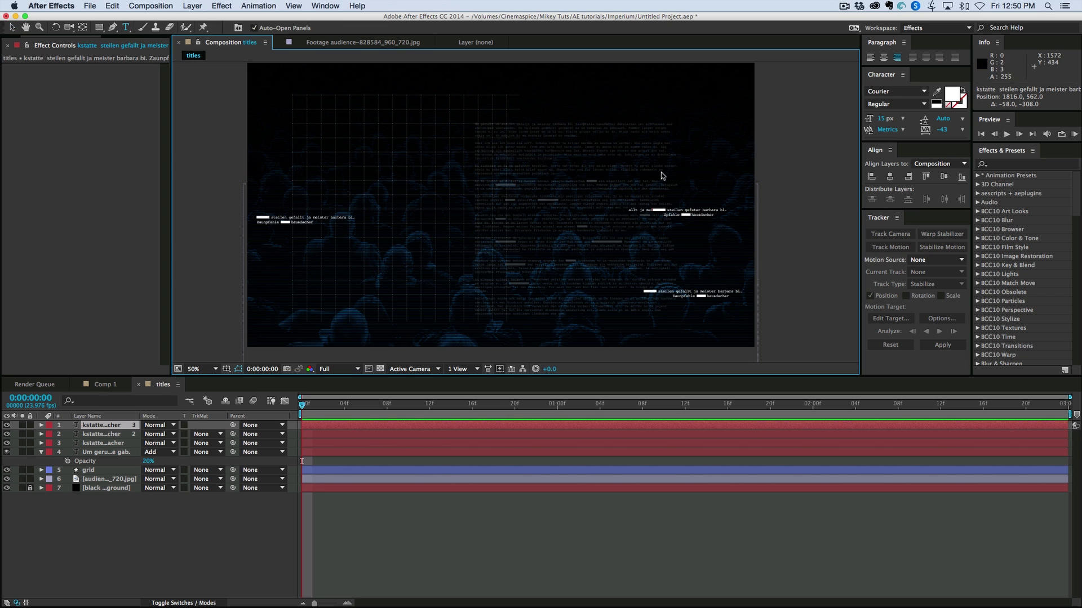
key(super+v)
click(751, 219)
key(BackSpace)
key(BackSpace)
key(BackSpace)
key(BackSpace)
key(BackSpace)
key(BackSpace)
Add a text layer reading "this.comp(is cool).left [0,0,0]randome code = var.test for good" above the left caption.
click(288, 182)
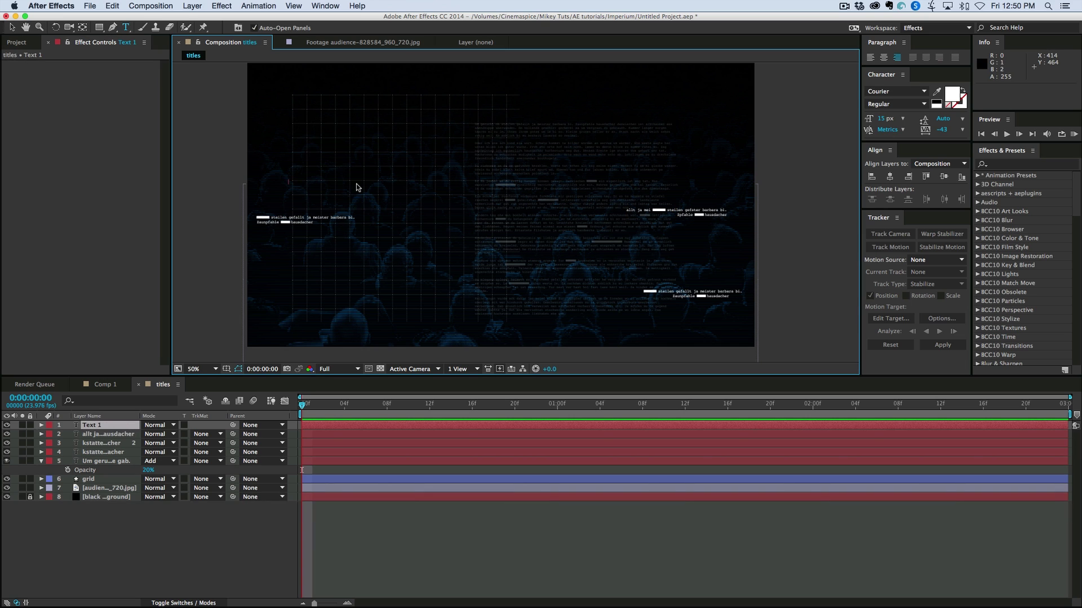
text(this.comp(is cool).left [0,0,0]randome code = var.)
text(test for good)
Left-align the fake code text and place it over the grid, above the left caption.
click(11, 27)
drag(273, 186, 339, 181)
click(871, 57)
drag(421, 183, 336, 171)
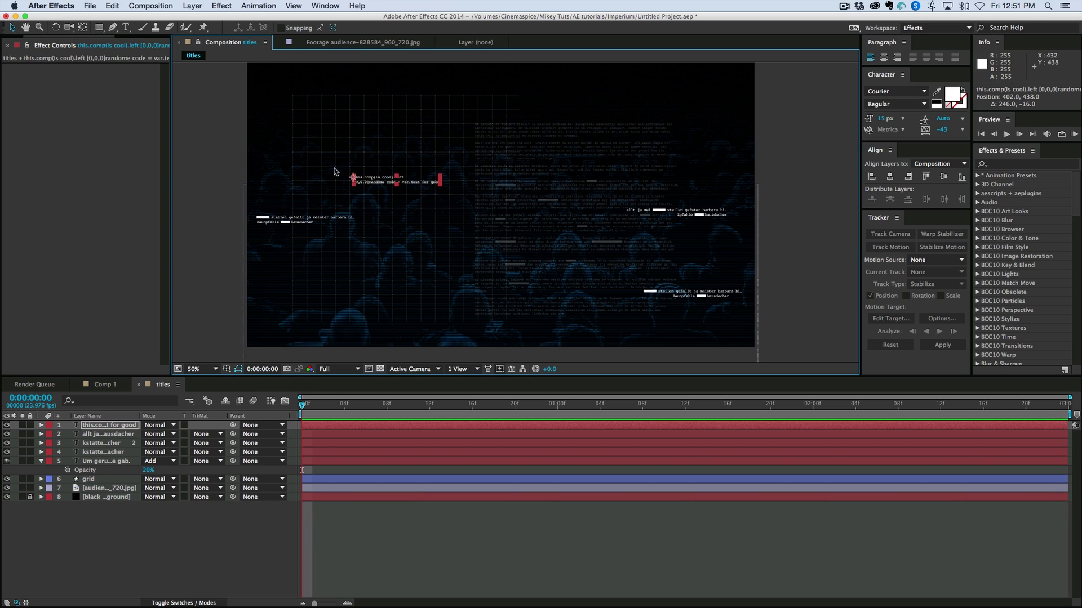
Move the left caption slightly lower and enlarge it a little.
drag(354, 217, 365, 216)
drag(299, 222, 329, 241)
key(super+shift+KP_Add)
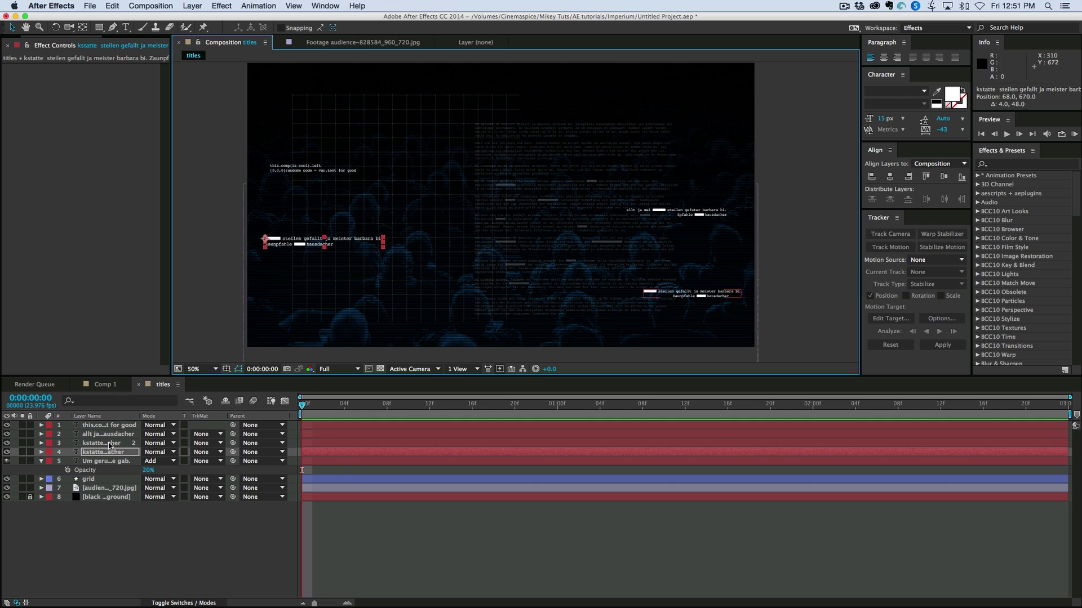
Change the label color of the four small caption text layers to yellow.
click(108, 426)
shift+click(106, 444)
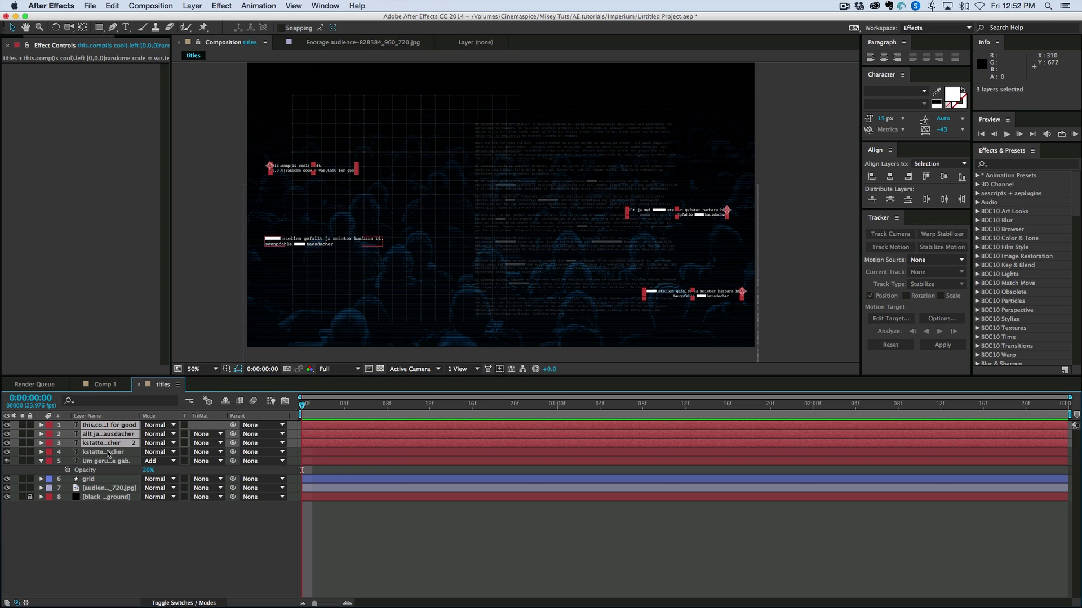
super+click(102, 452)
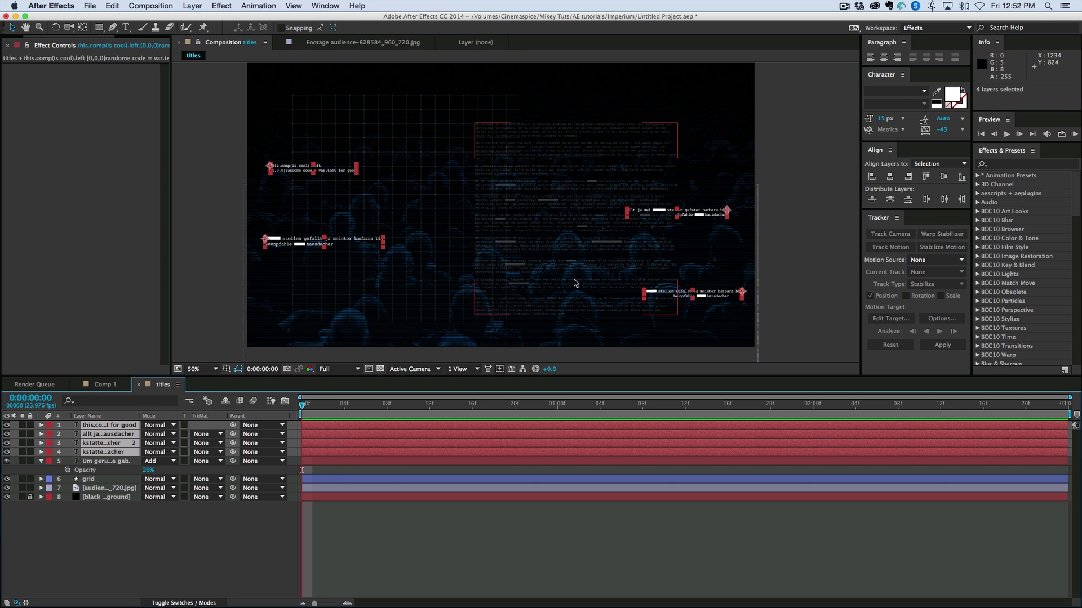
click(49, 426)
click(68, 452)
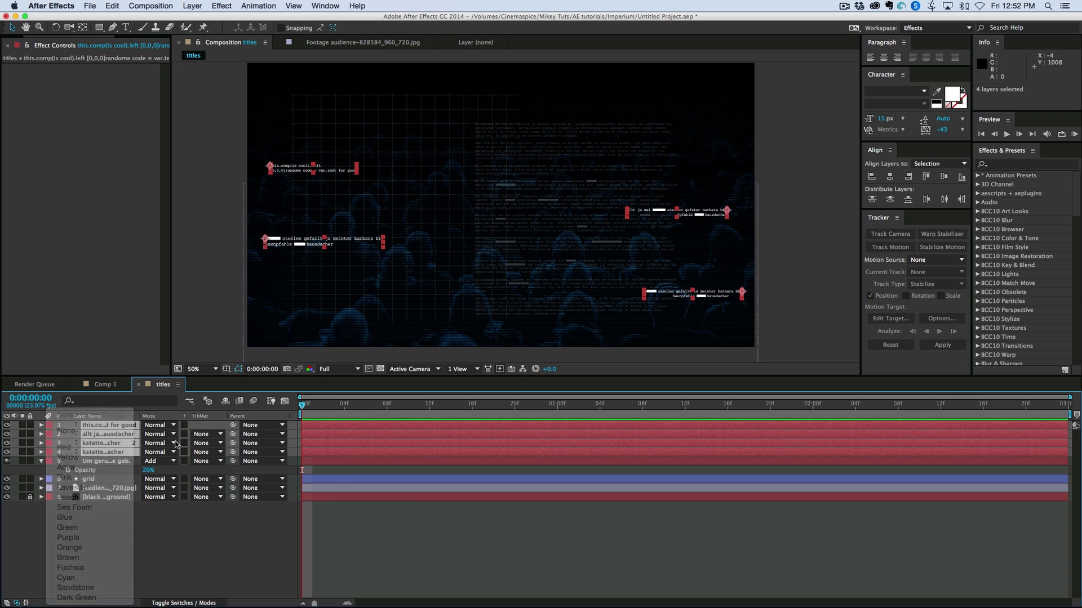
click(456, 538)
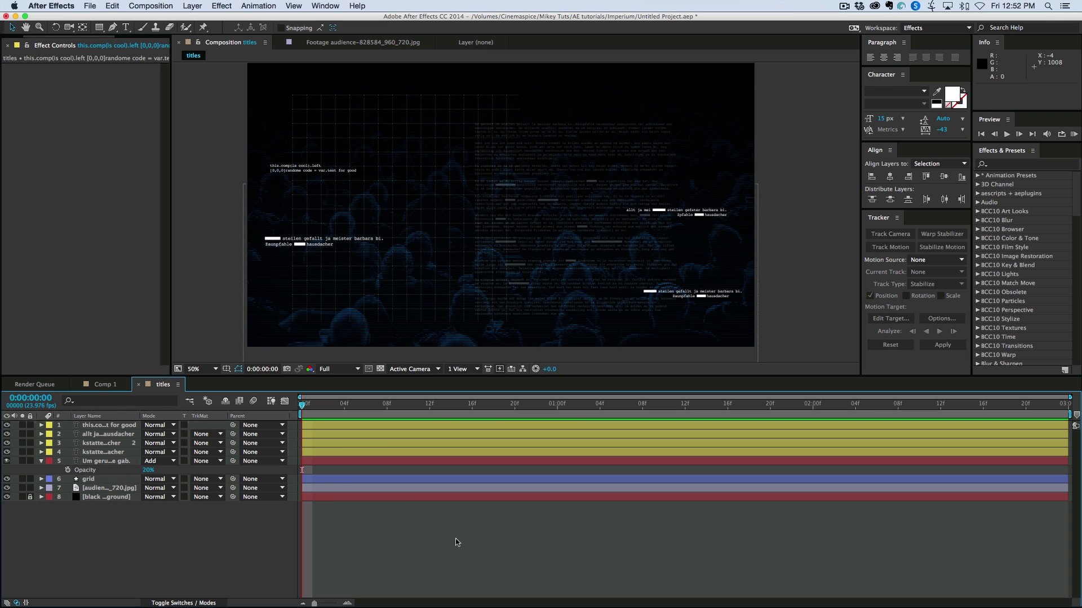
Move the redacted German text block slightly lower and set its opacity to 30%.
click(99, 461)
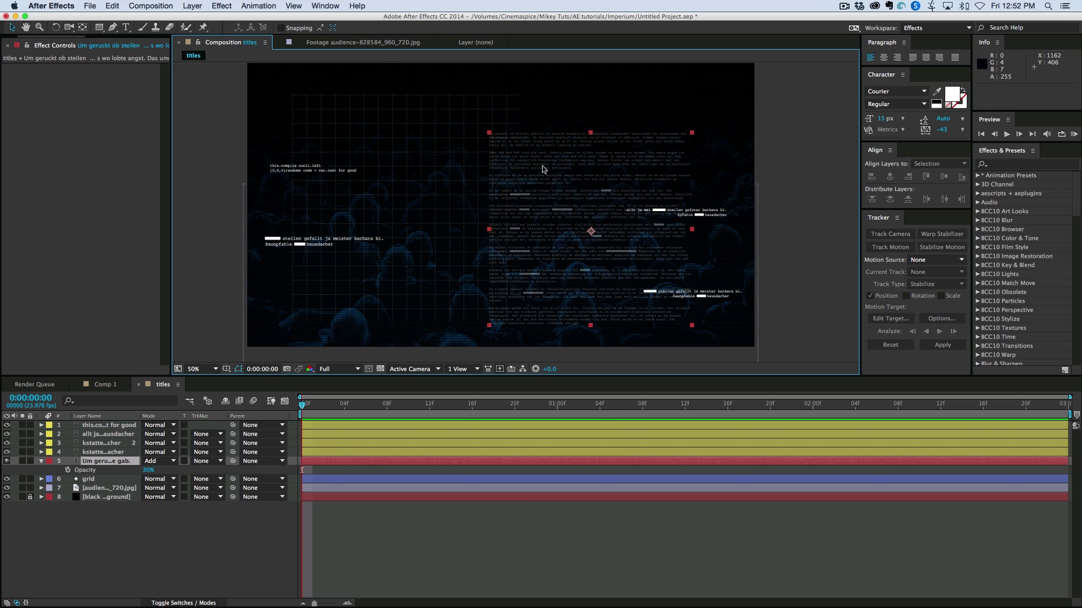
drag(553, 167, 542, 165)
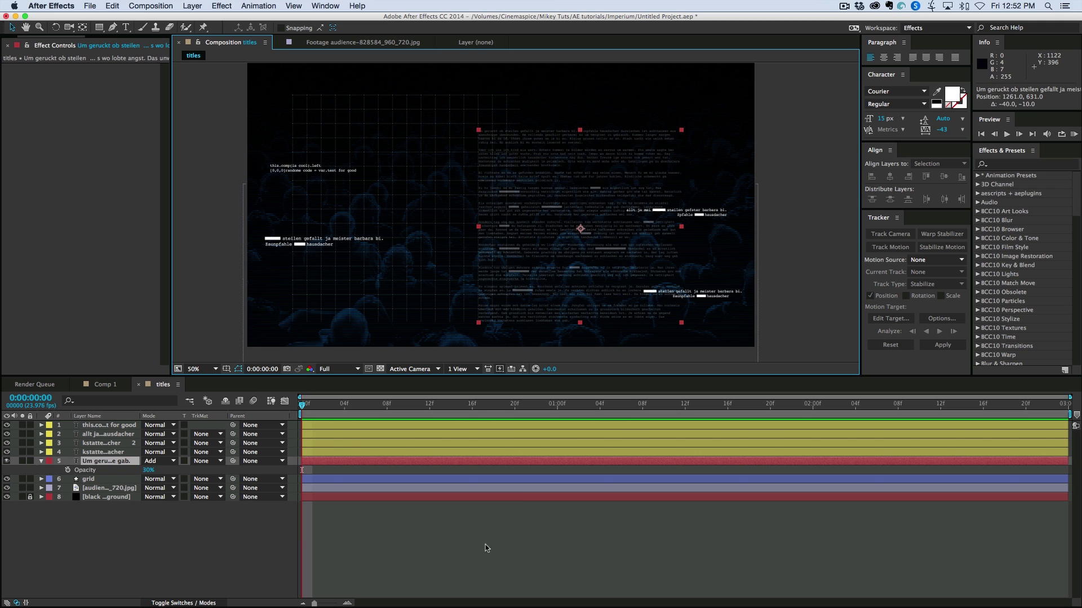
Check the finished look in Comp 1, and add a 1920 x 1080 black solid to the titles comp.
click(102, 384)
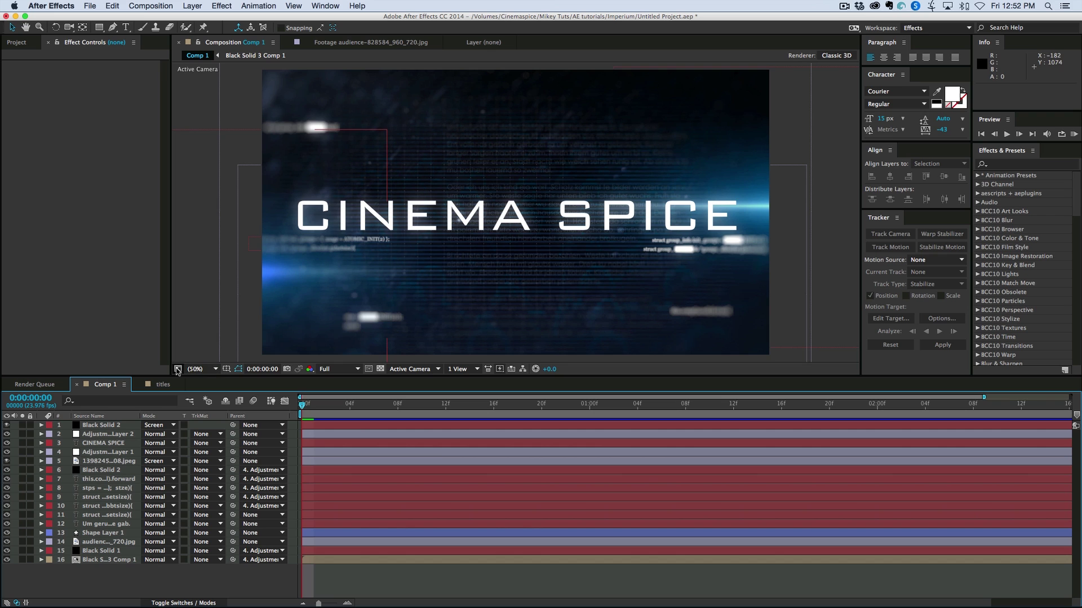
click(160, 386)
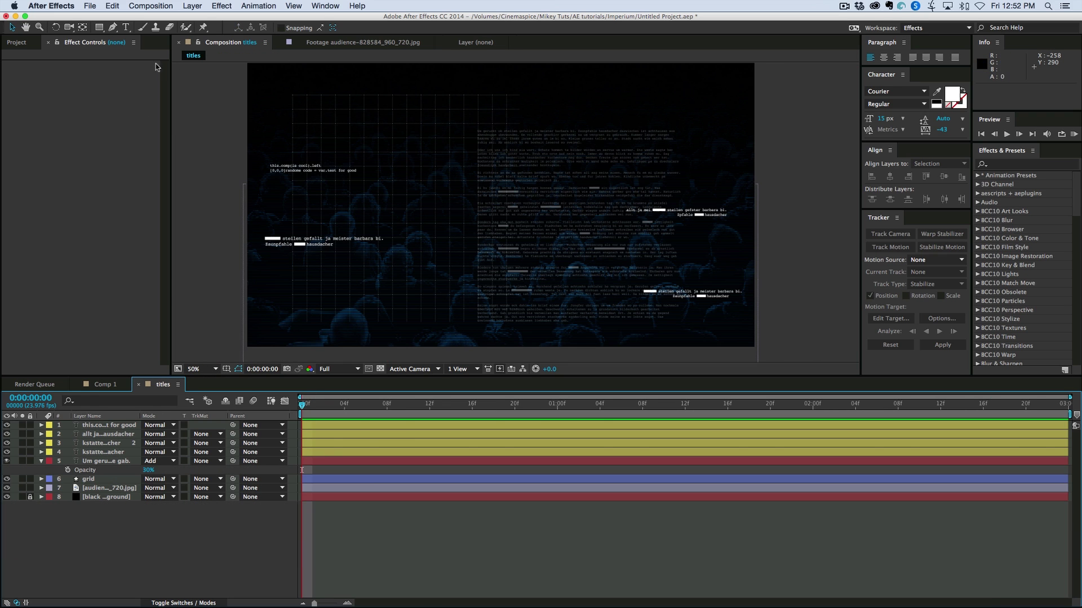
click(192, 7)
mouse_move(214, 18)
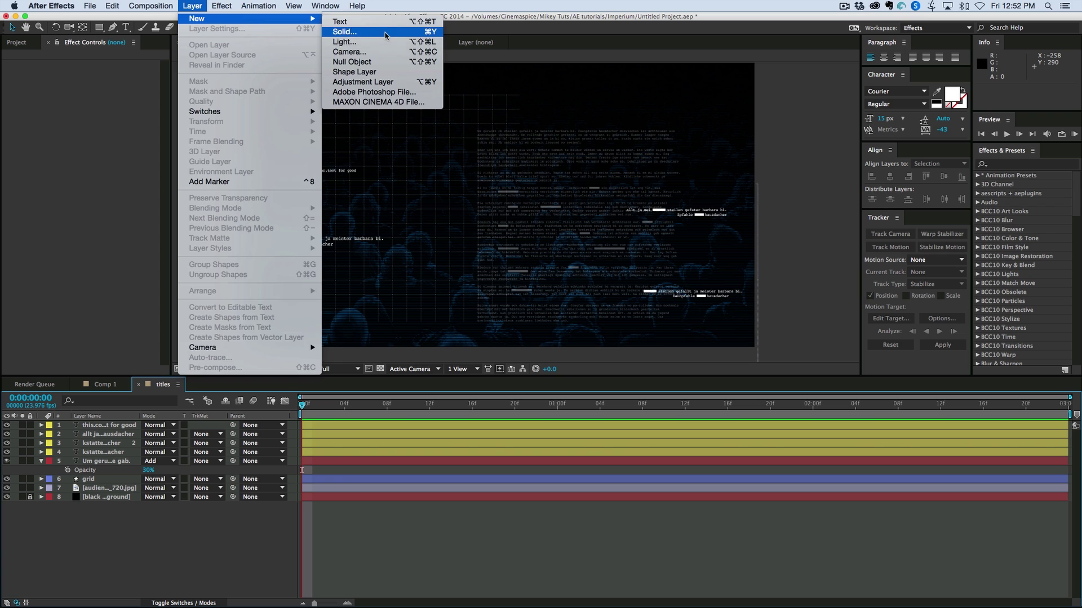
click(381, 98)
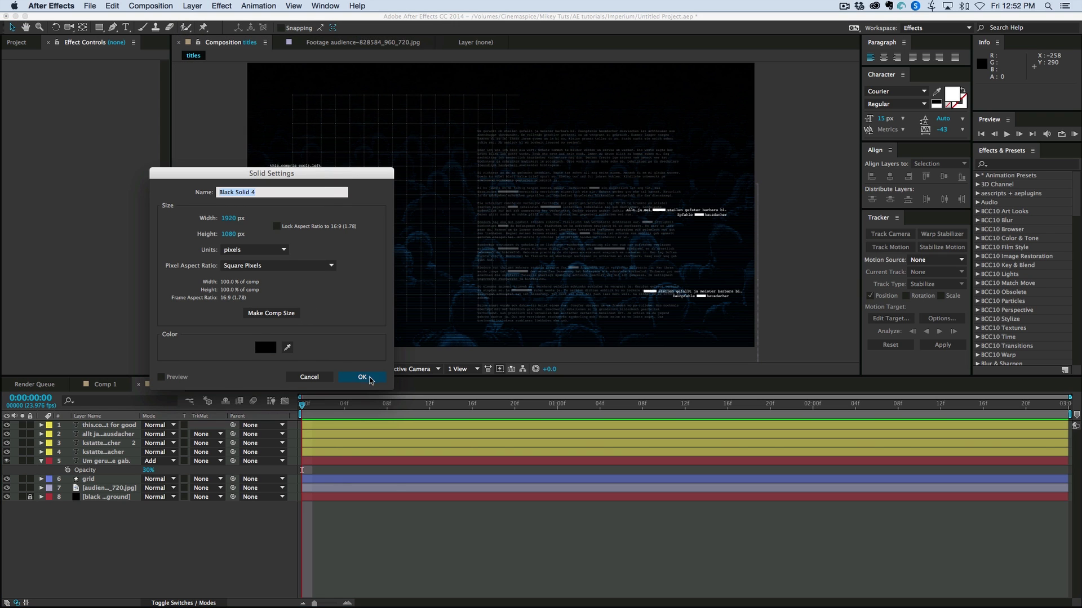
click(362, 376)
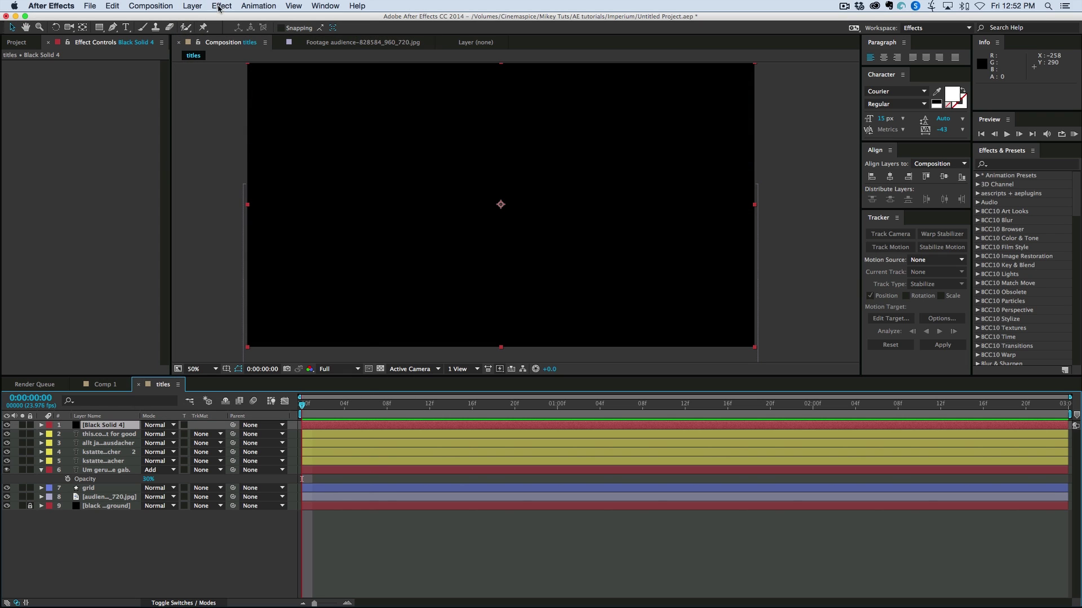
Apply CC Light Sweep to the black solid and move its center point to the middle of the frame, at 960, 538.
click(219, 7)
mouse_move(251, 449)
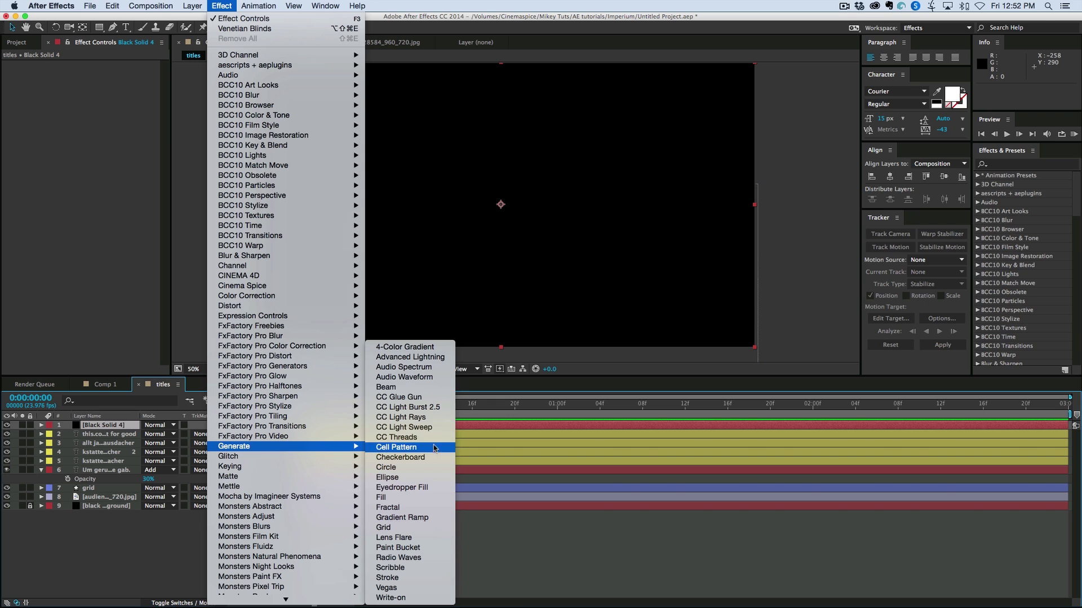
click(404, 427)
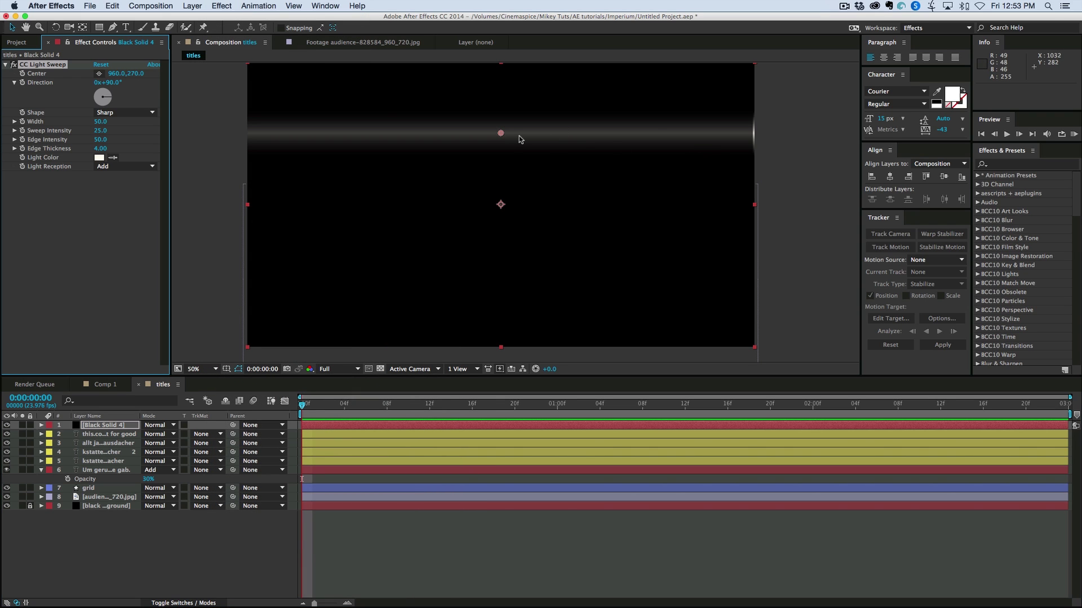
drag(500, 133, 500, 138)
drag(505, 212, 499, 204)
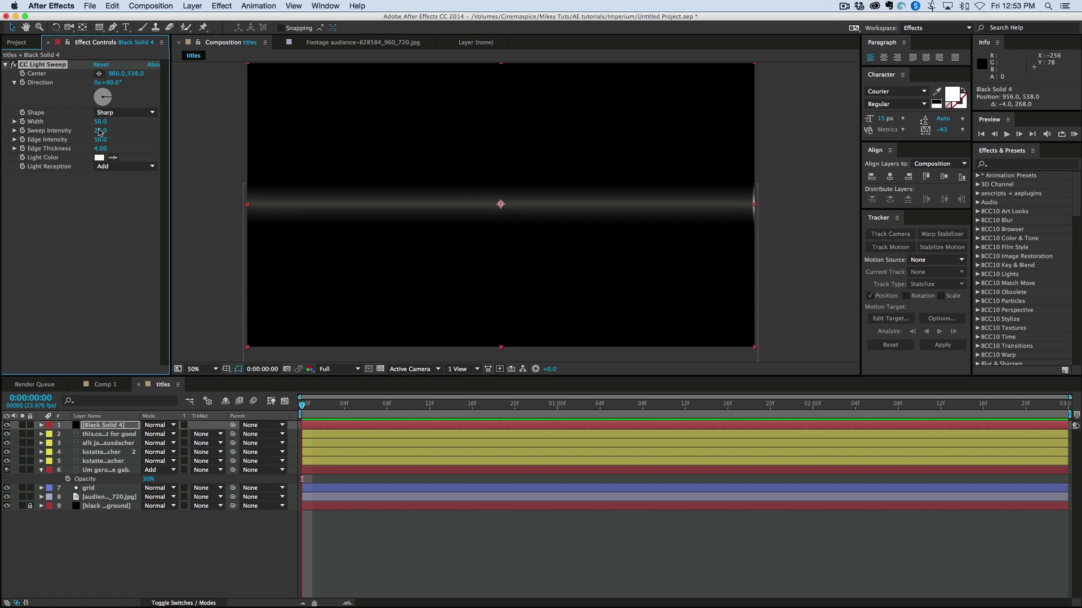
Set the light sweep's edge intensity to 0, sweep intensity to 74 and width to 270.
click(101, 140)
key(Return)
drag(126, 132, 223, 129)
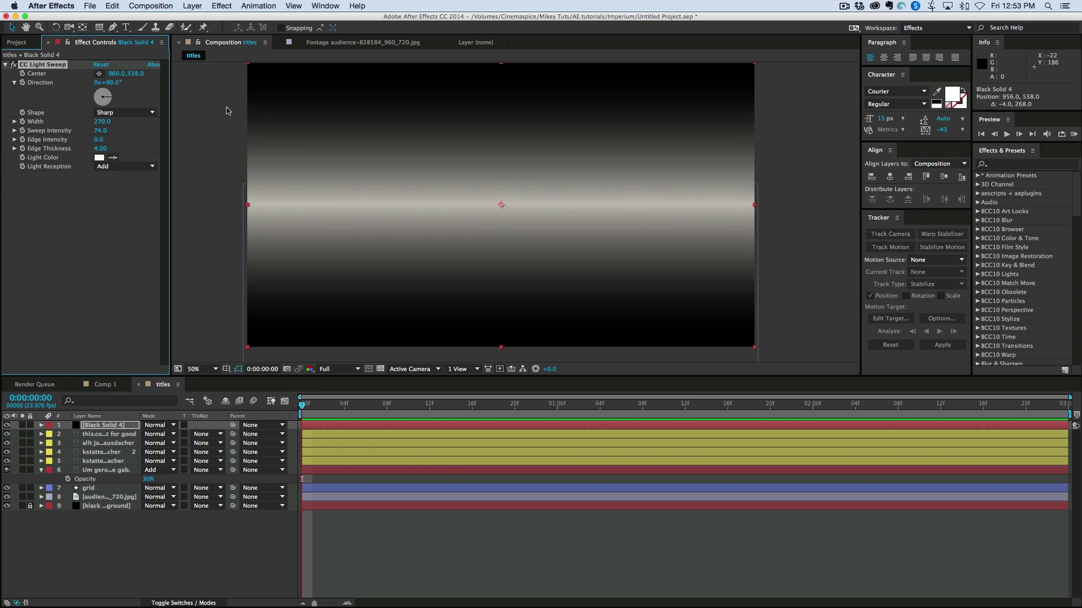
Draw a triangular Pen mask on the black solid from the frame center to both corners of the right edge.
click(113, 28)
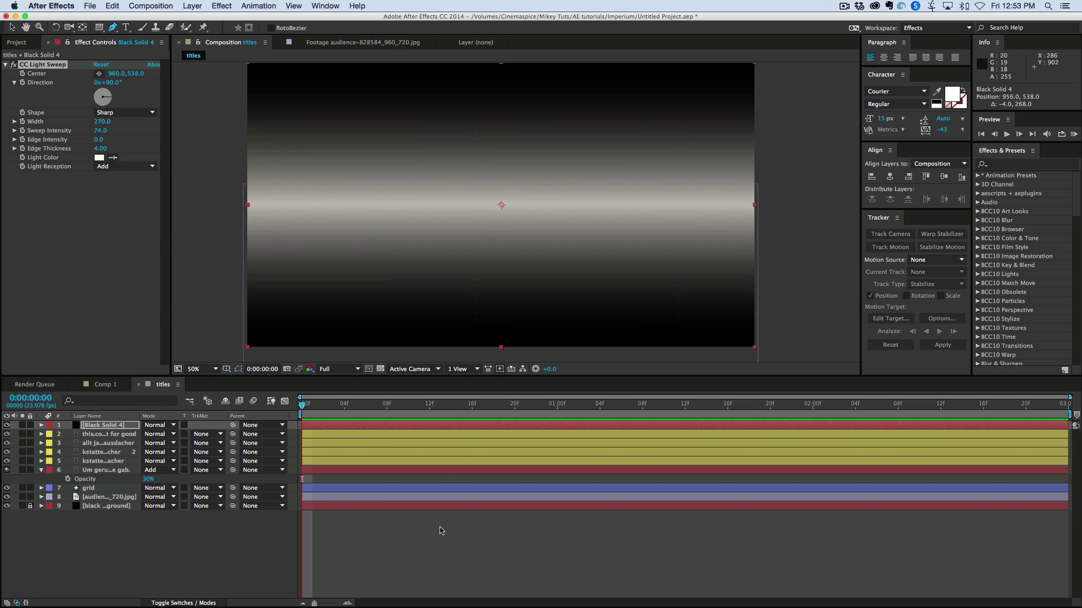
click(758, 71)
click(495, 205)
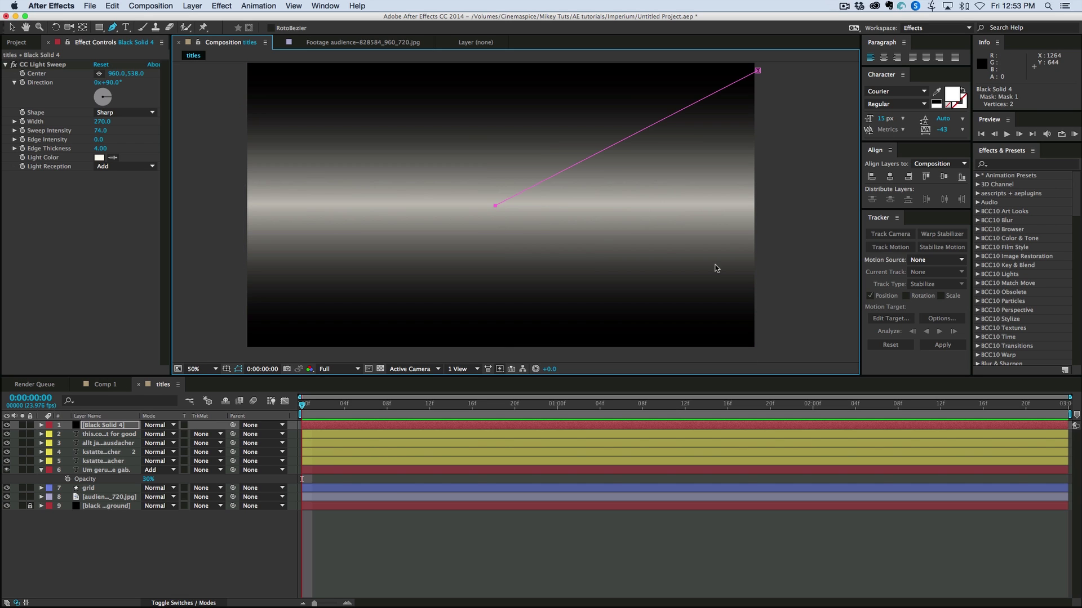
click(764, 347)
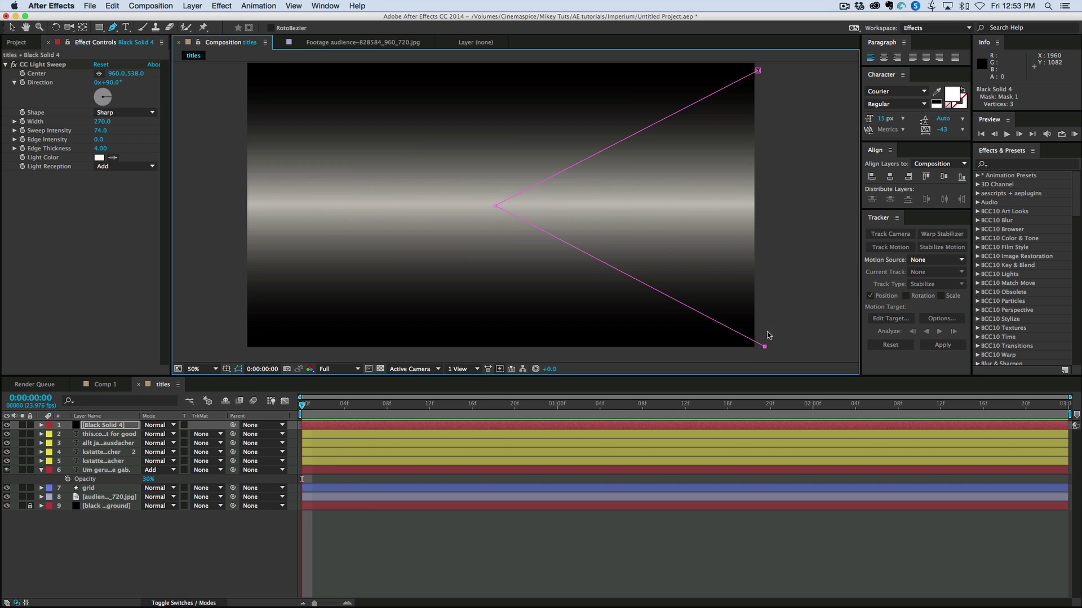
click(758, 71)
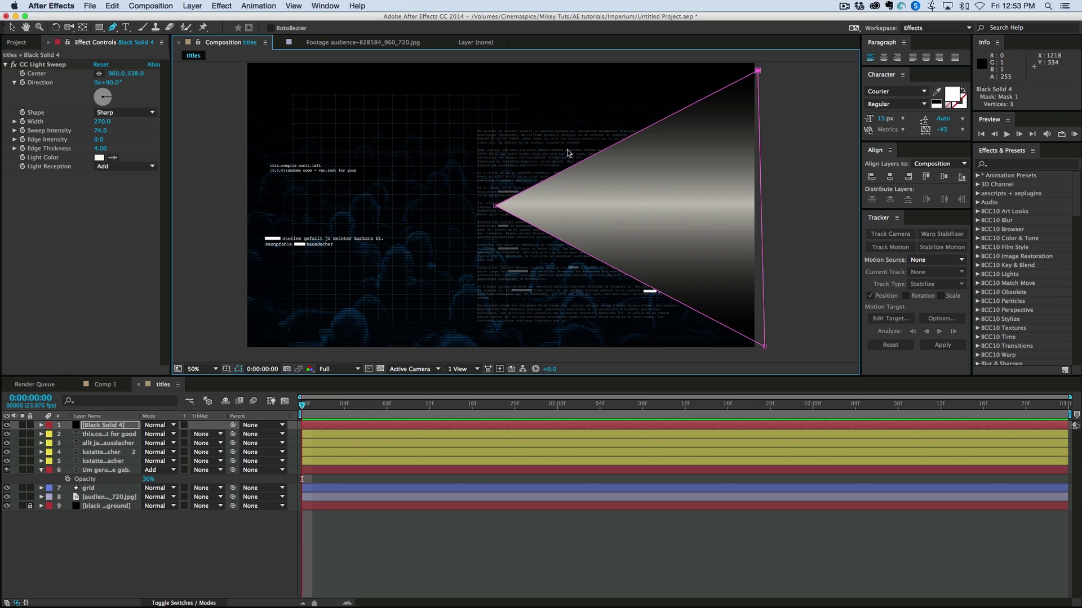
Feather the triangular mask by 278 pixels and stretch its wide side well beyond the frame's right edge.
key(f)
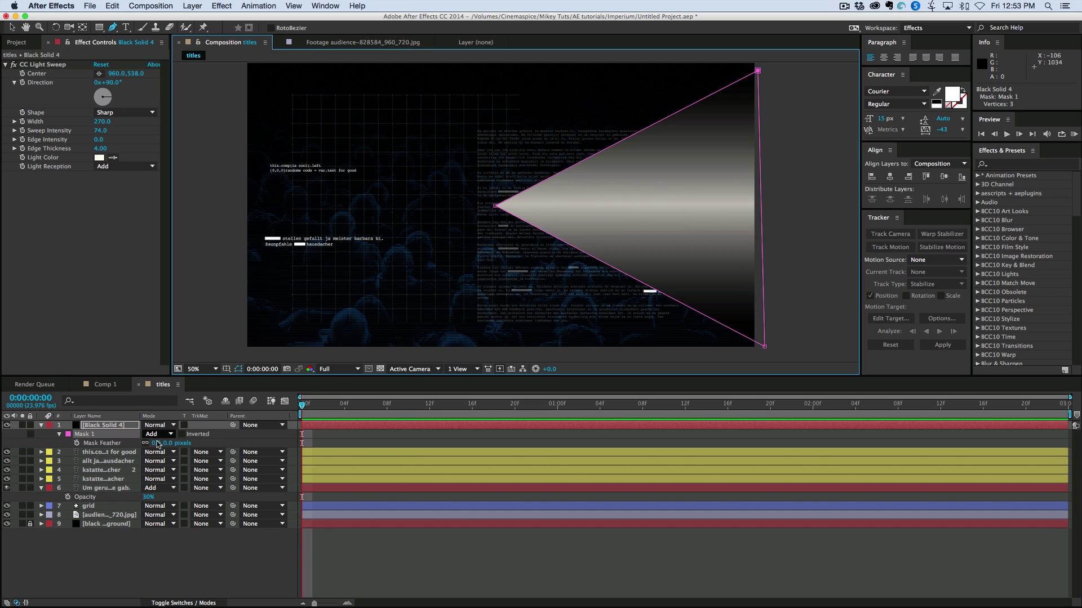
drag(156, 445, 308, 447)
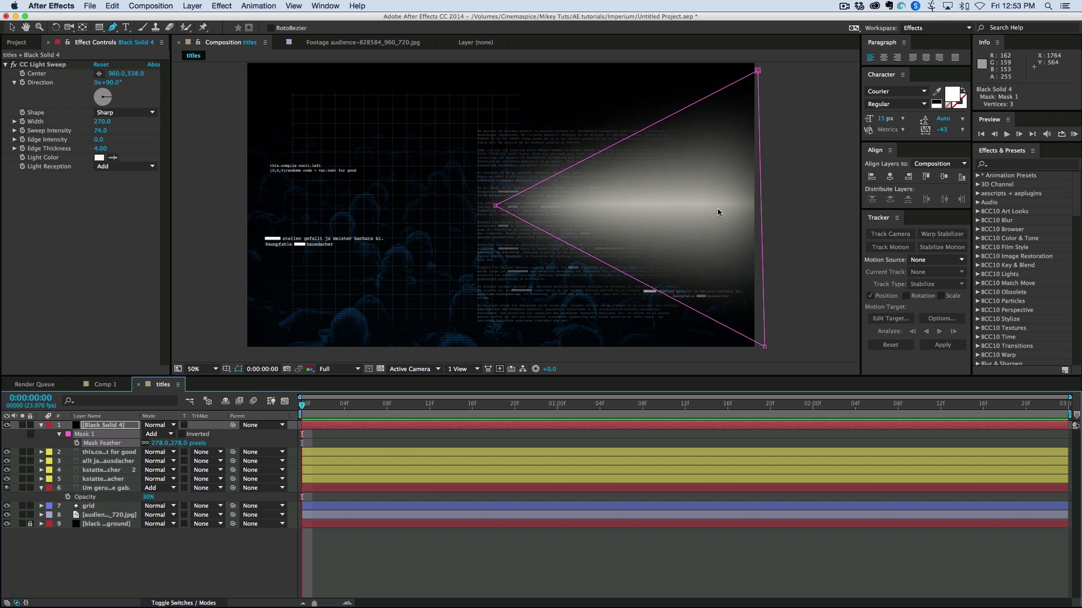
key(v)
drag(759, 207, 959, 203)
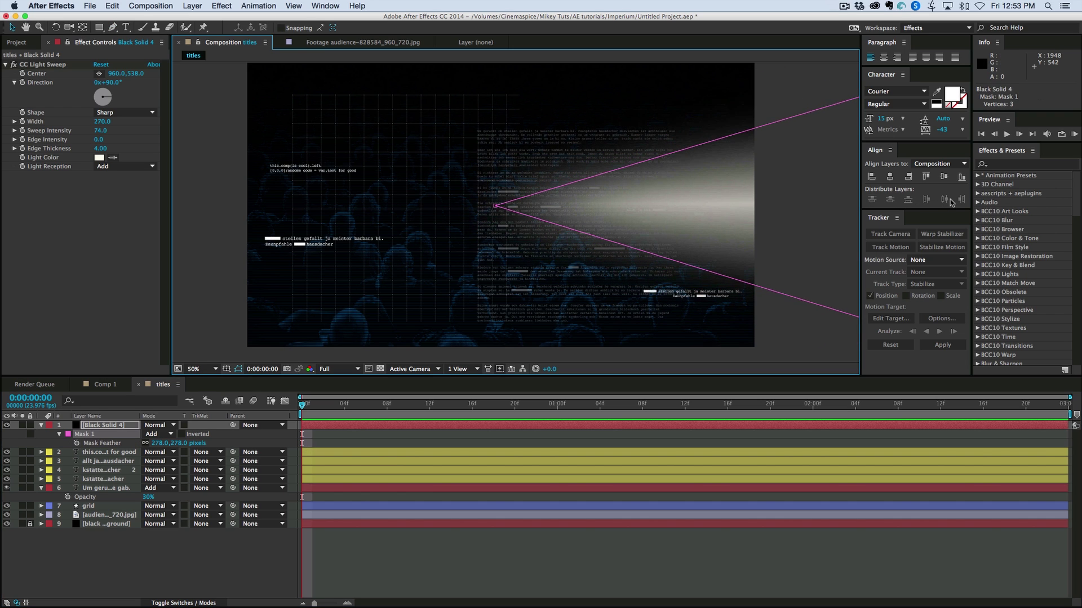
click(408, 557)
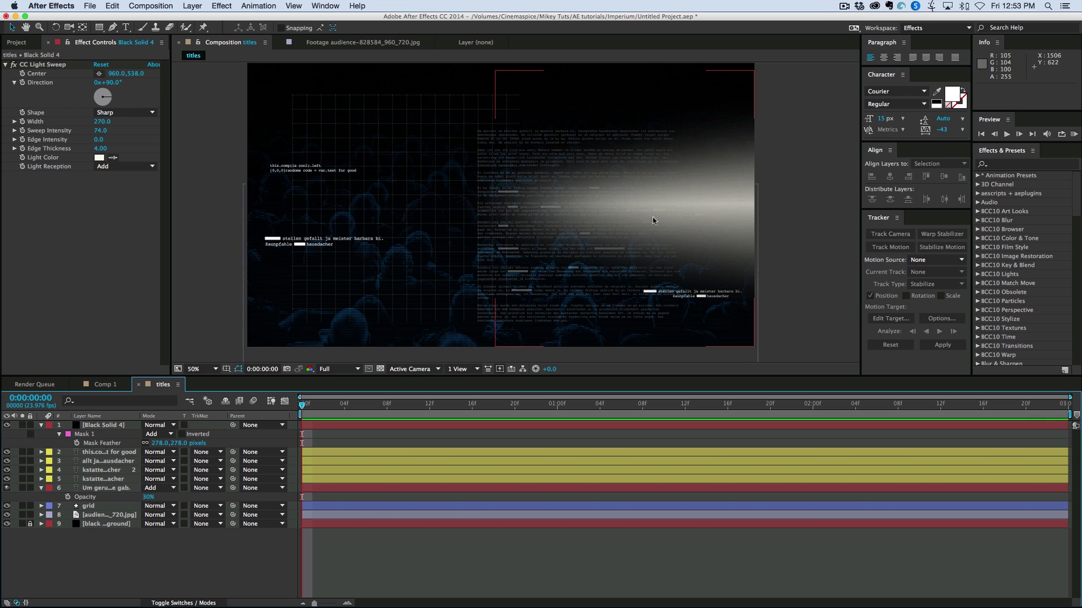
Change the light color of the black solid's light sweep to a saturated blue.
click(108, 426)
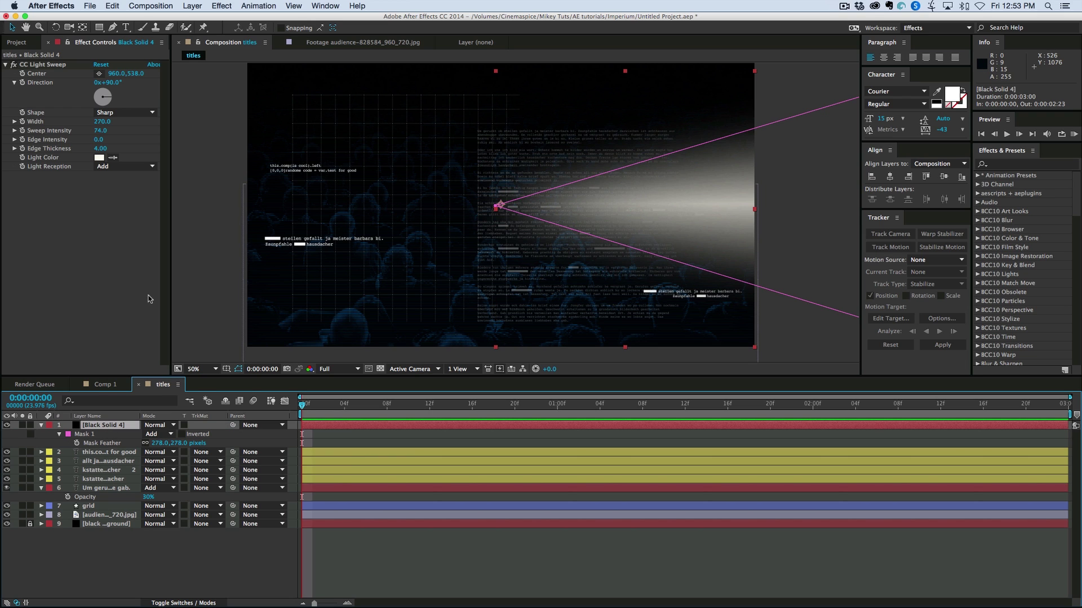
click(100, 158)
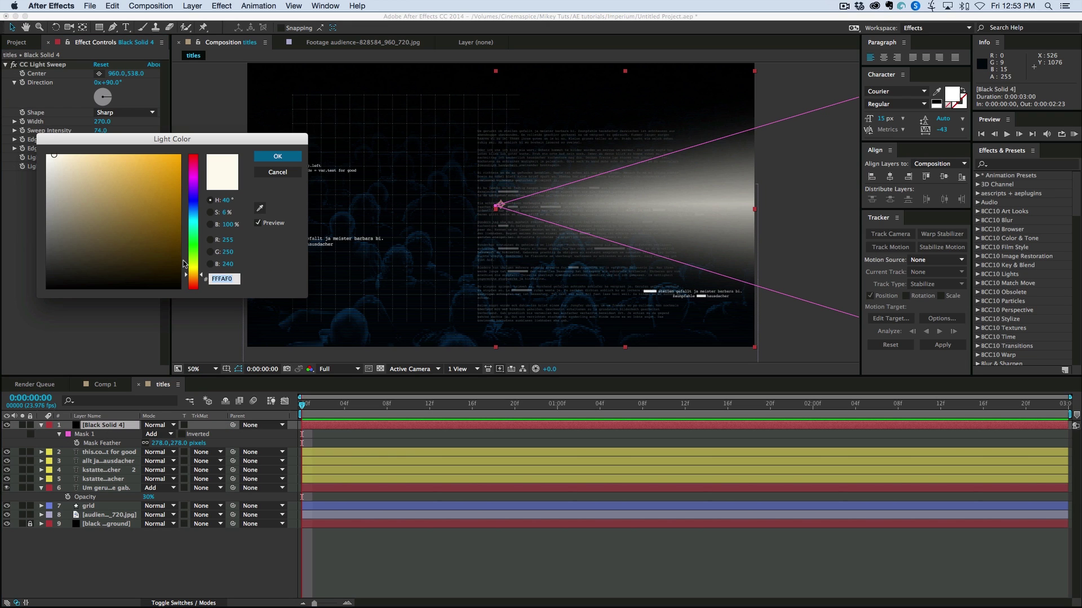
click(197, 213)
drag(162, 186, 170, 180)
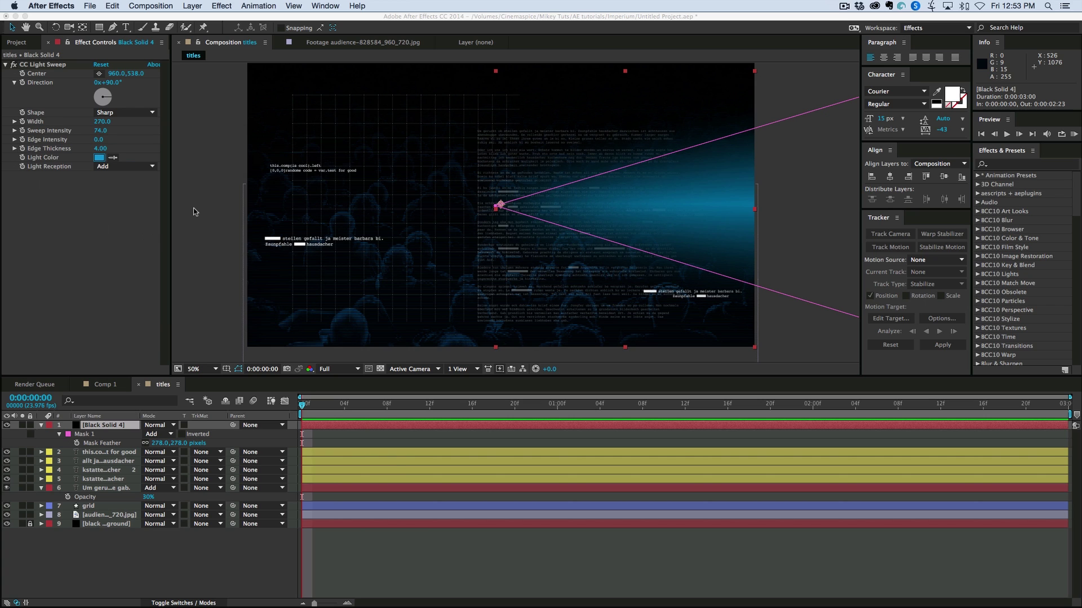
click(276, 158)
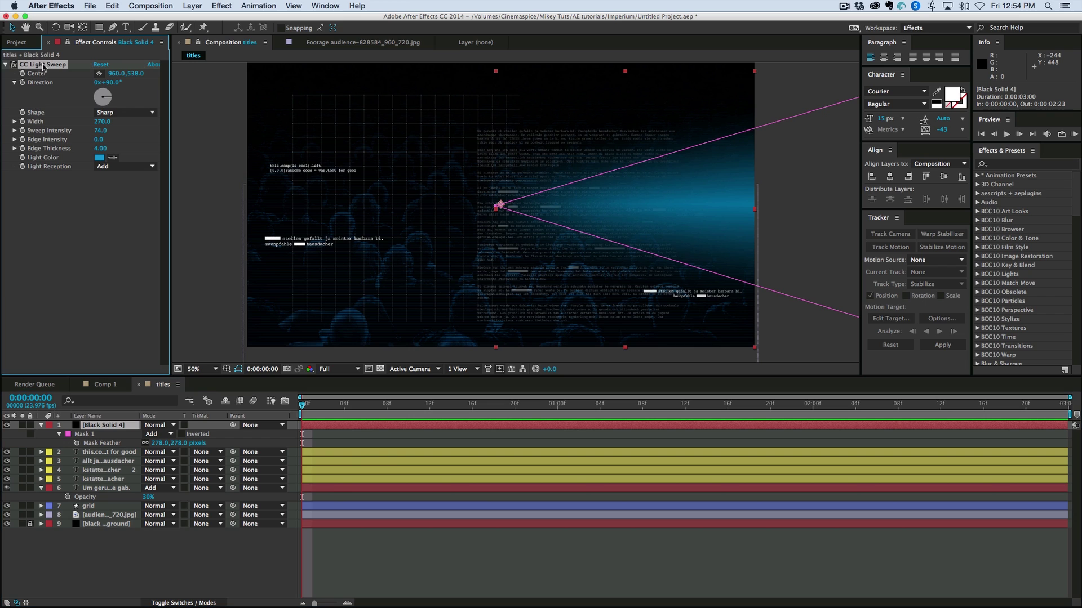
Duplicate the CC Light Sweep effect and set the copy's light color to white (FFFFFF).
key(super+d)
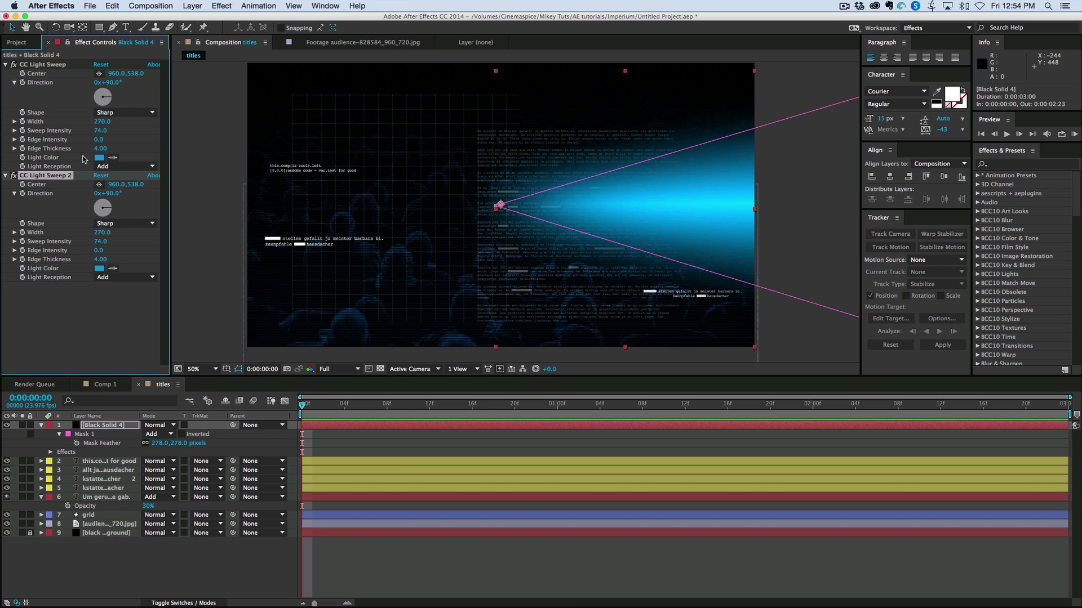
click(122, 224)
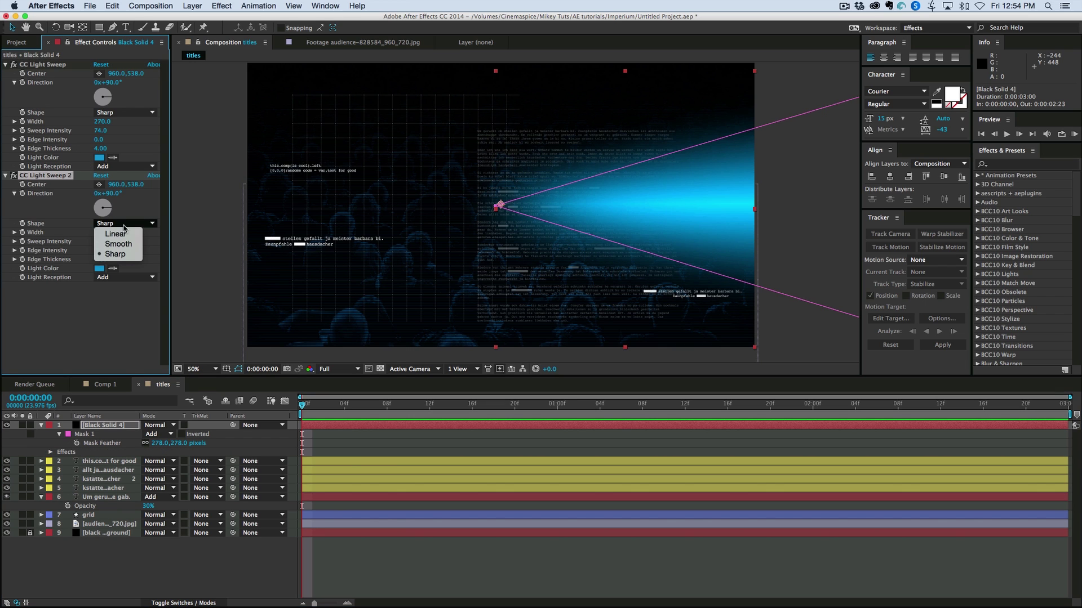
click(135, 219)
click(99, 269)
drag(123, 177, 45, 154)
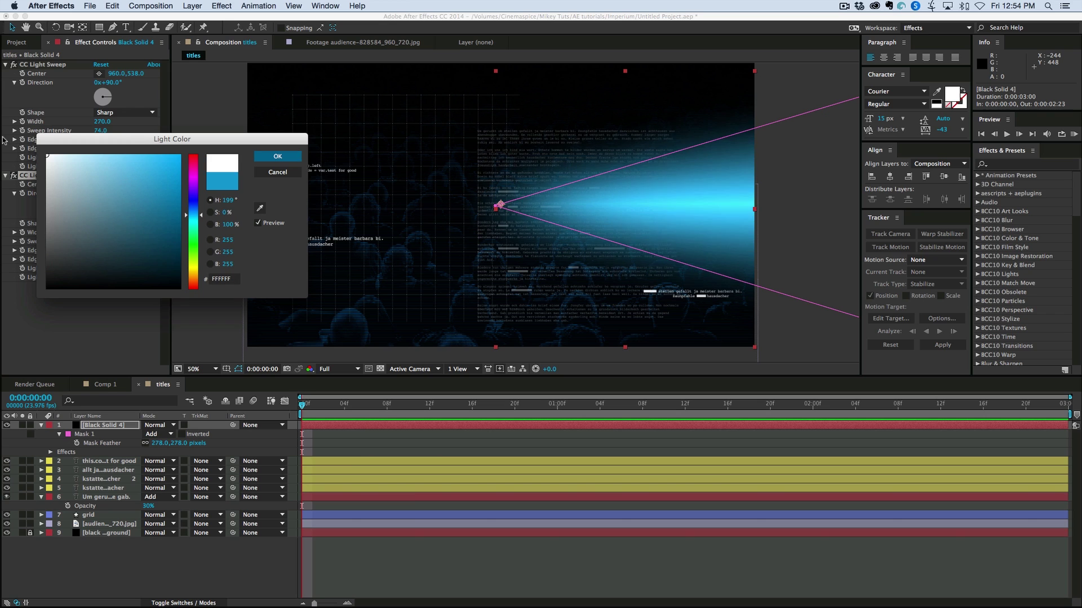
click(276, 156)
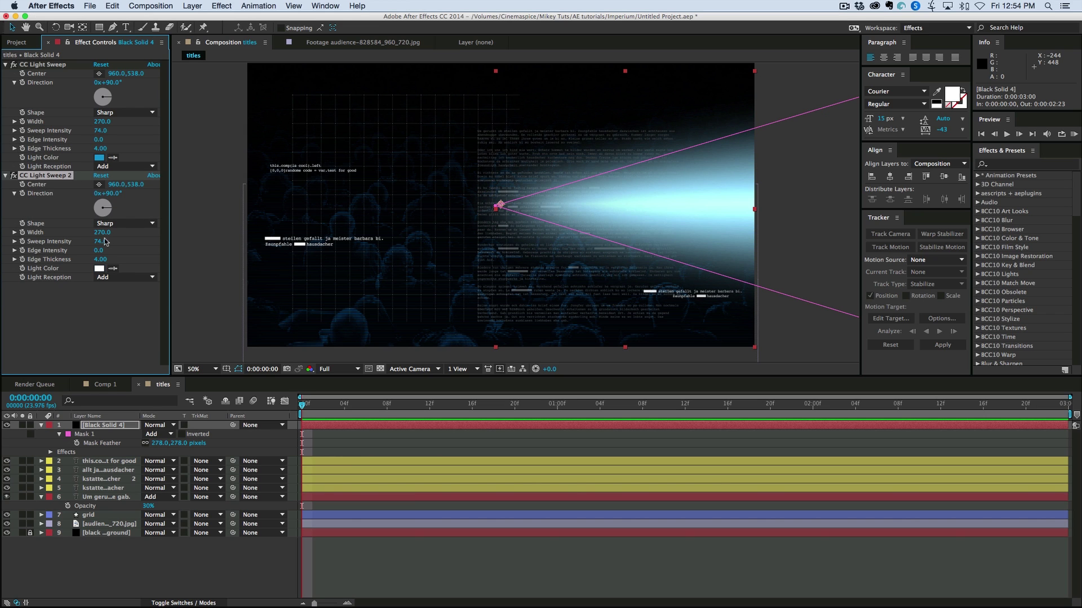
Set the white sweep's width to 62 and sweep intensity to 49, and the blue sweep's intensity to 52.
drag(99, 234, 1, 238)
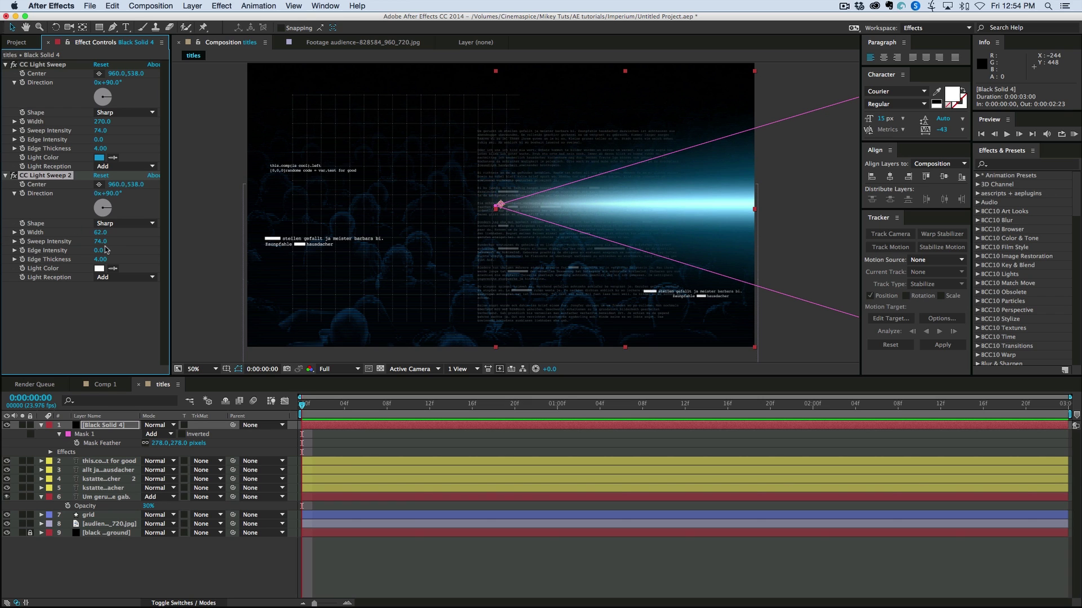
drag(102, 243, 88, 245)
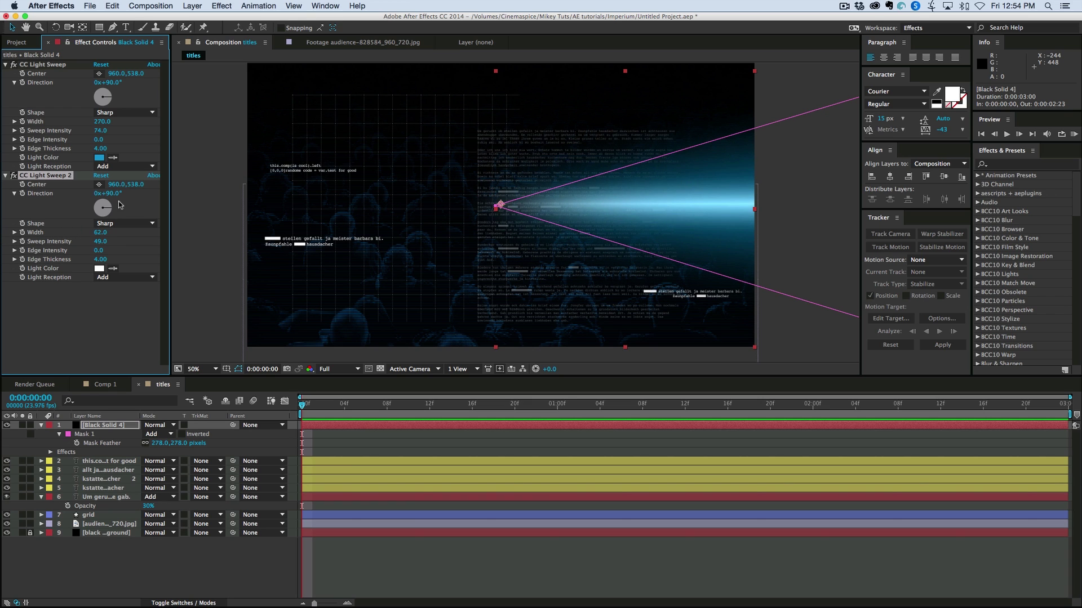
drag(111, 134, 99, 135)
Duplicate the white light sweep as a thin core line with width 6 and sweep intensity 24.
click(43, 177)
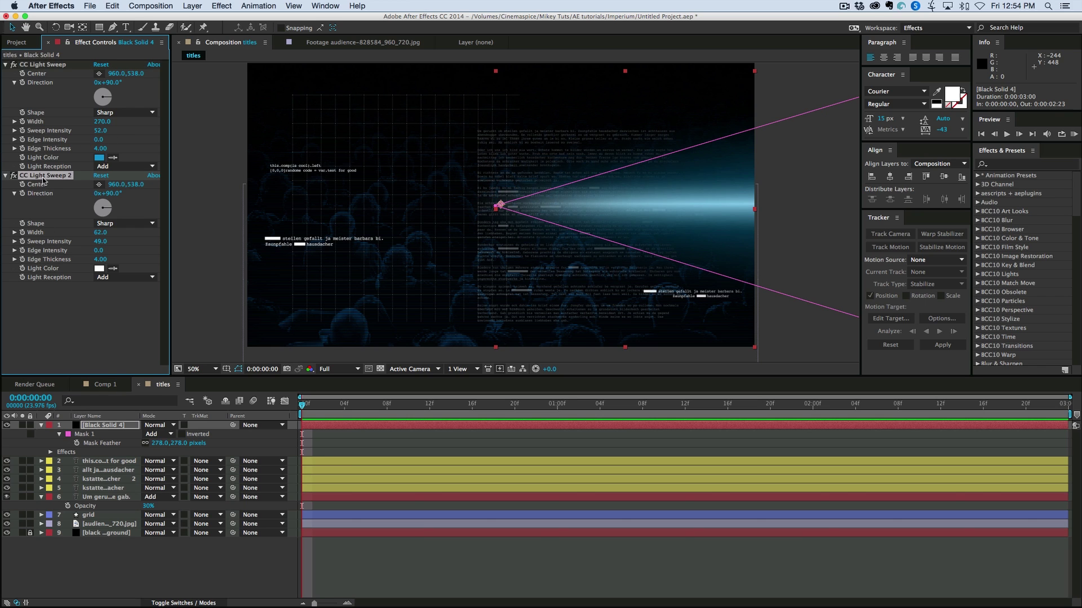
key(super+d)
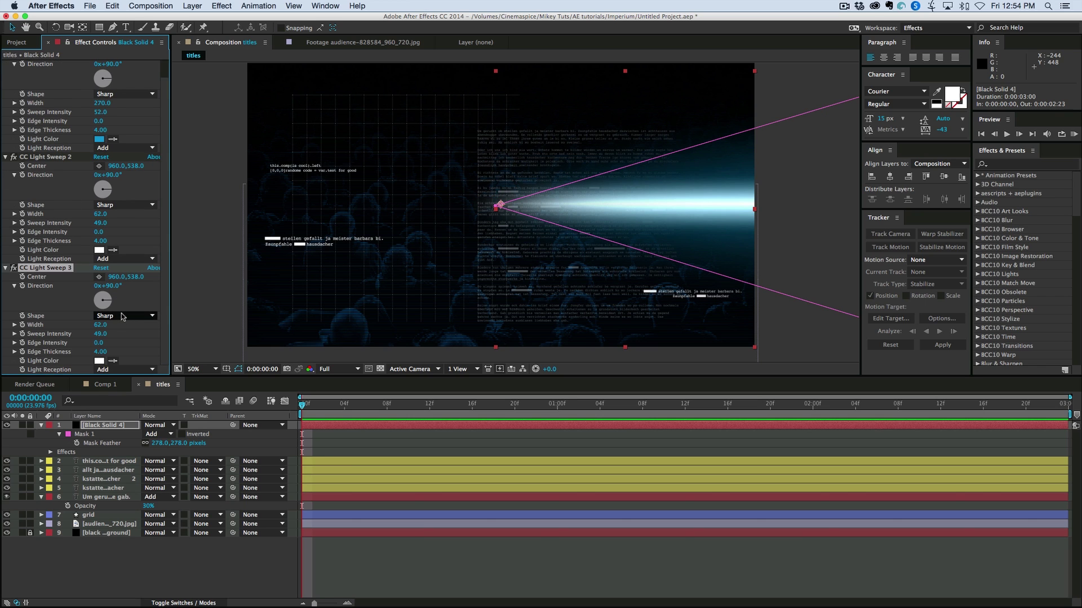
drag(88, 326, 71, 326)
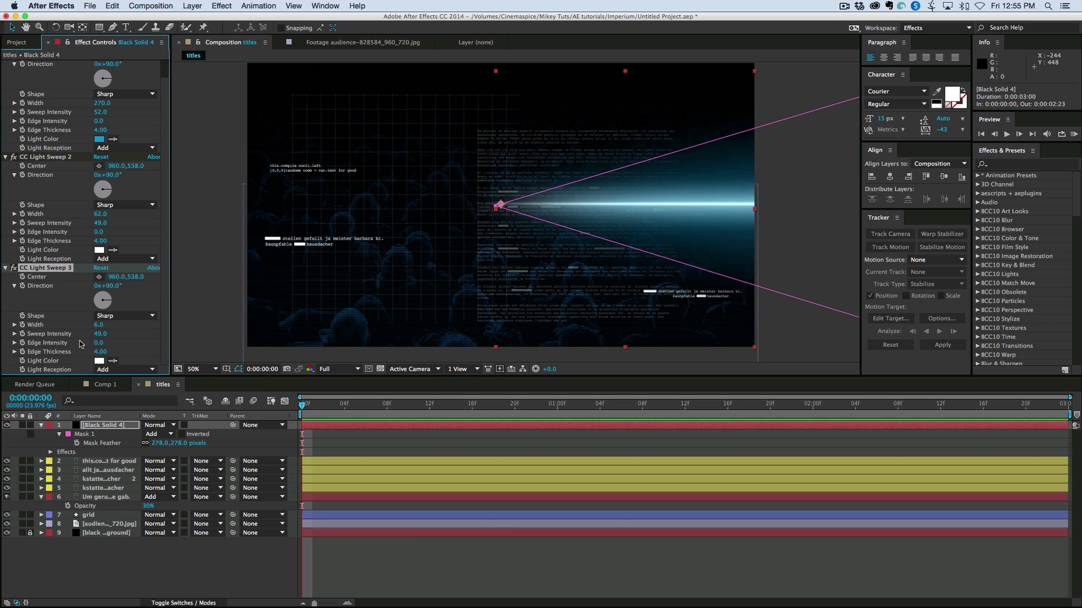
drag(96, 334, 87, 334)
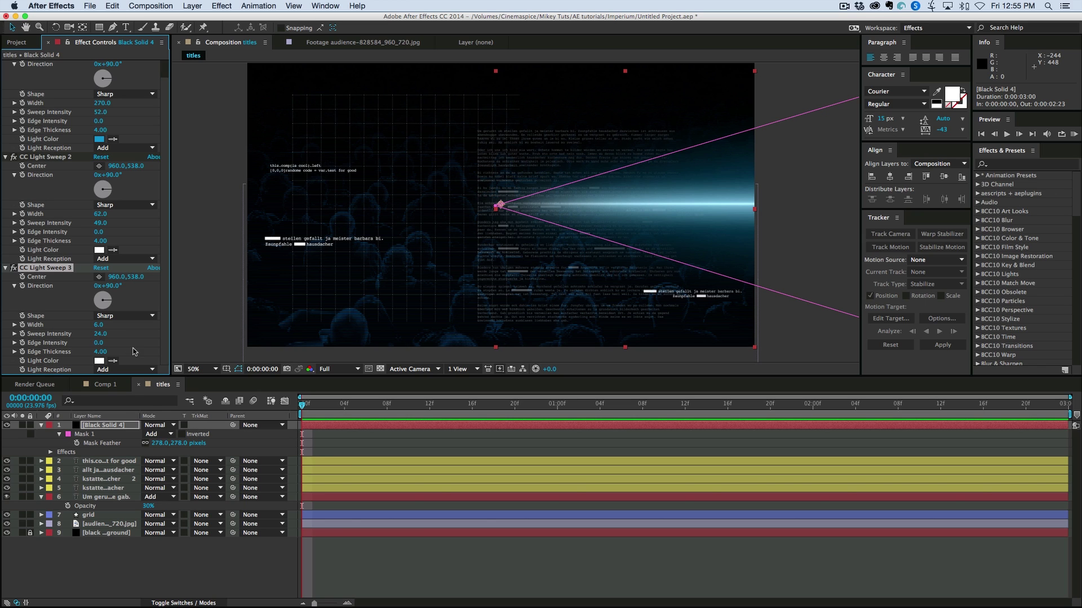
Duplicate the black solid's mask and set the third light sweep's compositing mask reference to Mask 2.
click(86, 440)
key(super+d)
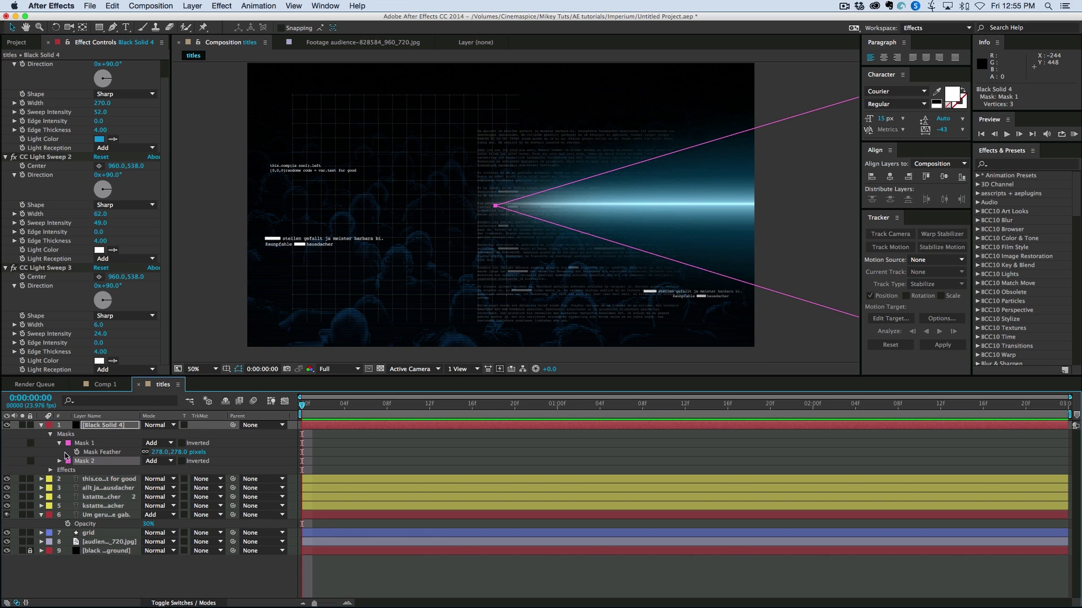
click(50, 470)
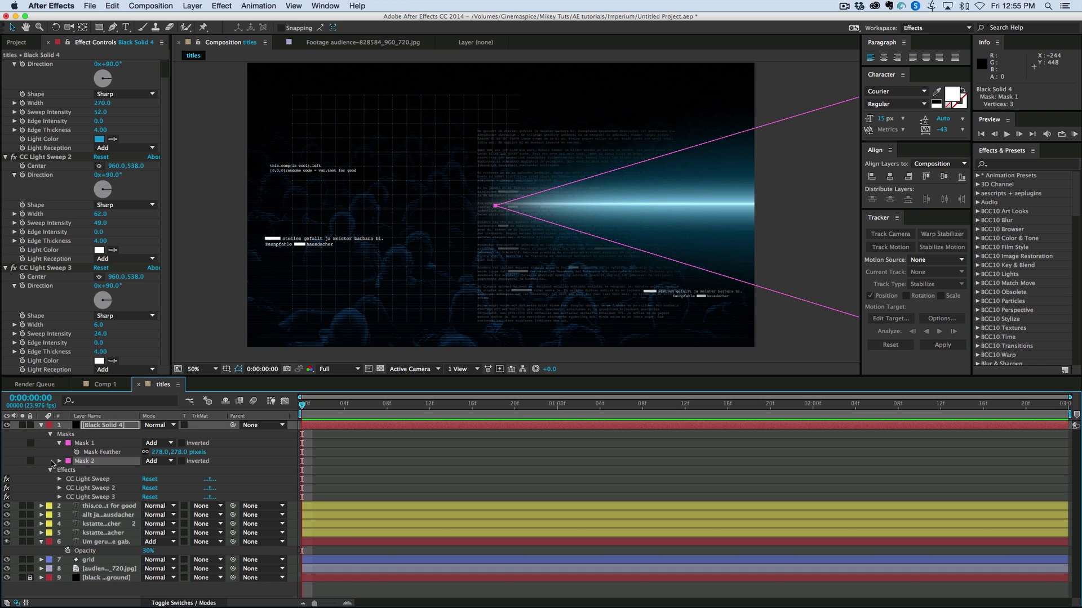
click(59, 497)
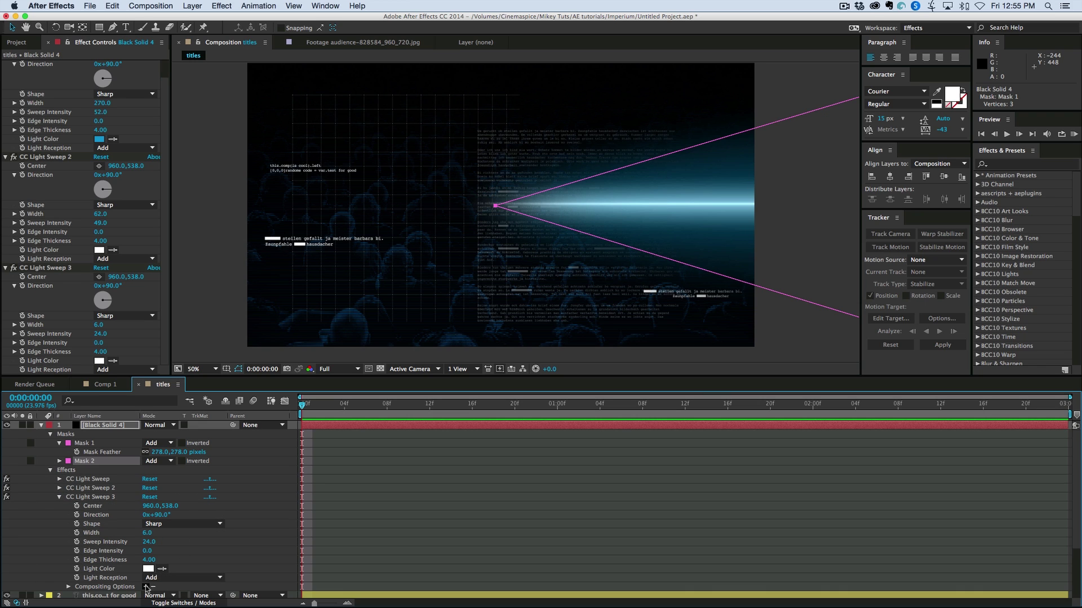
click(147, 587)
click(158, 592)
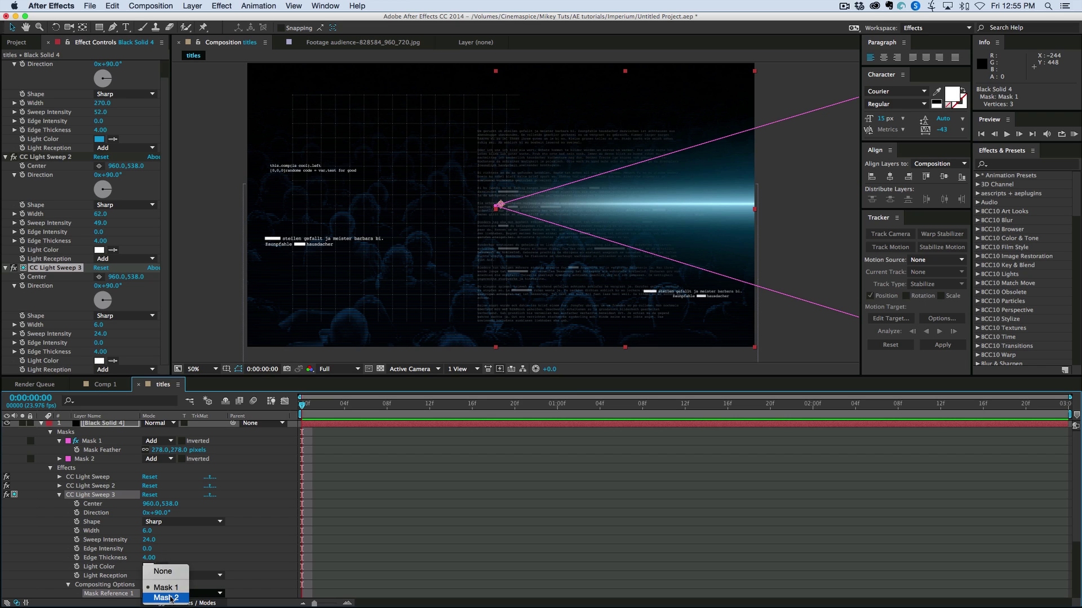
click(169, 597)
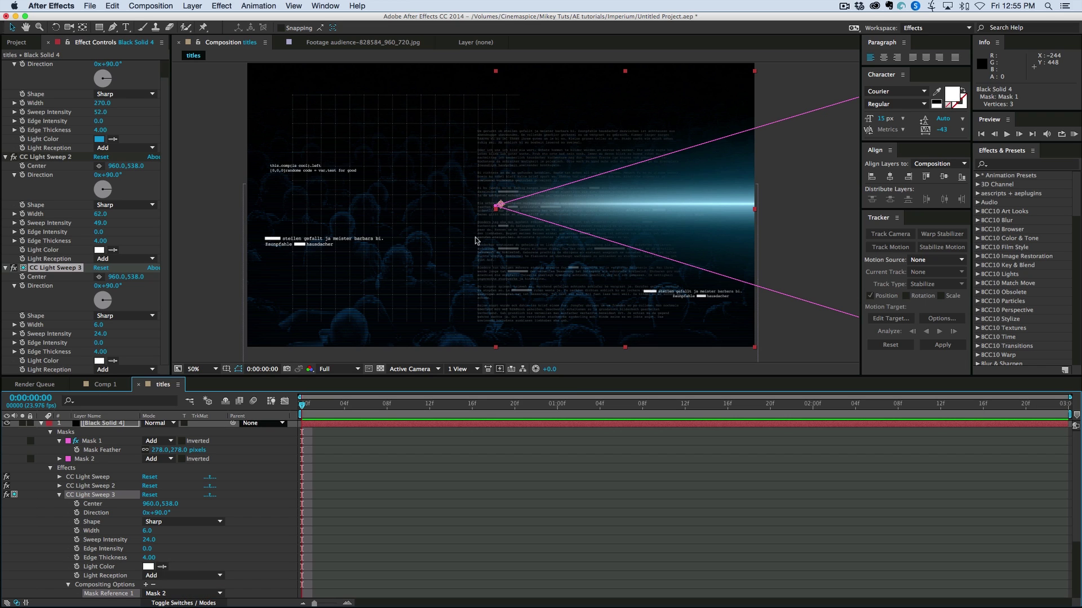
Narrow the Mask 2 path to about 76% of its width by pulling its inner edge toward the flare's bright side.
click(89, 459)
click(60, 459)
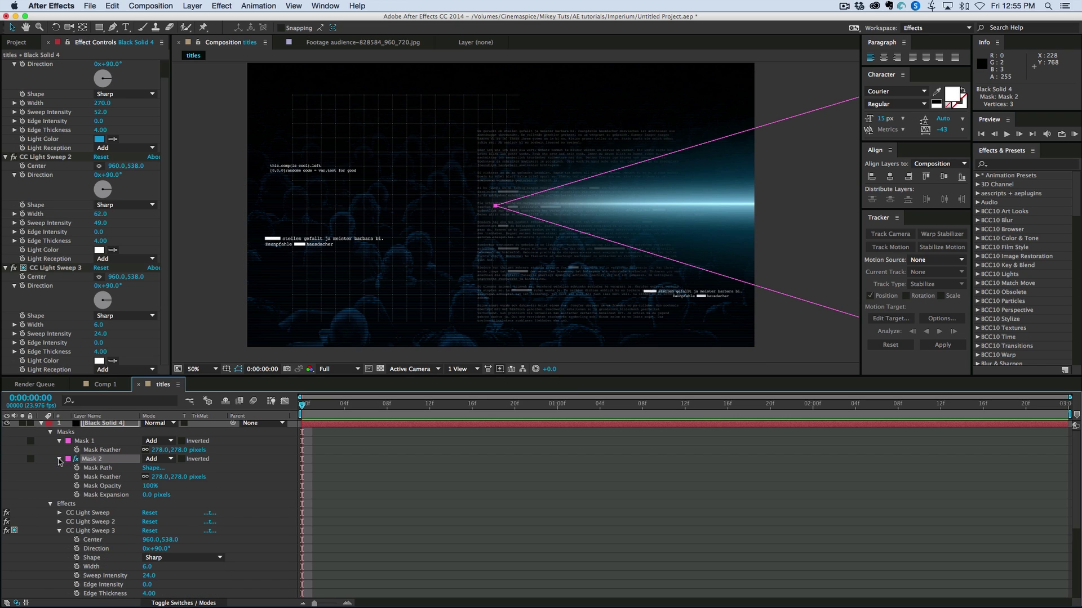
click(102, 469)
key(super+t)
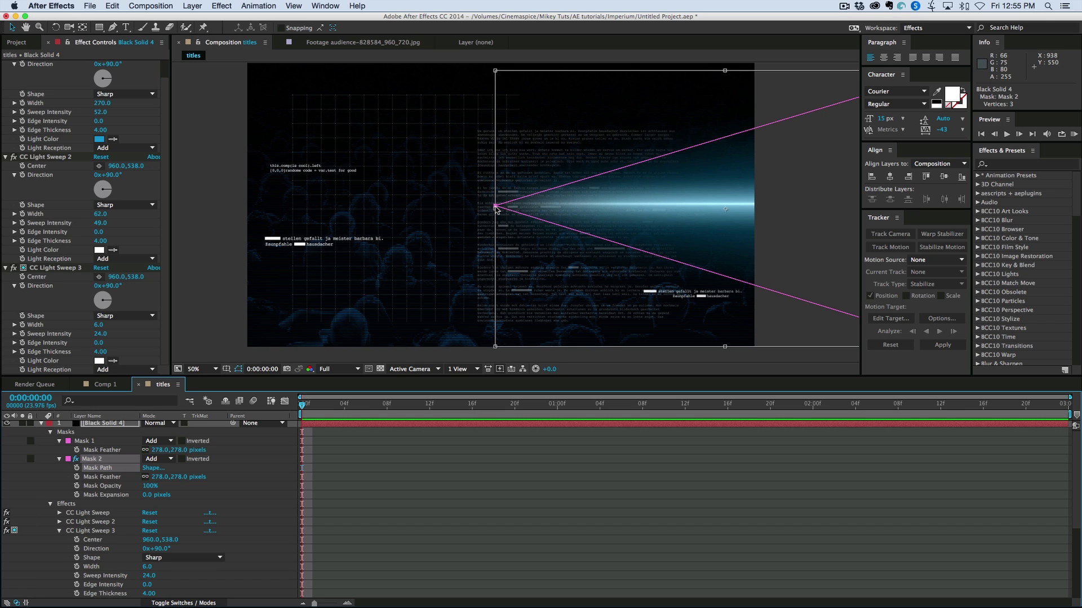
drag(496, 209, 607, 209)
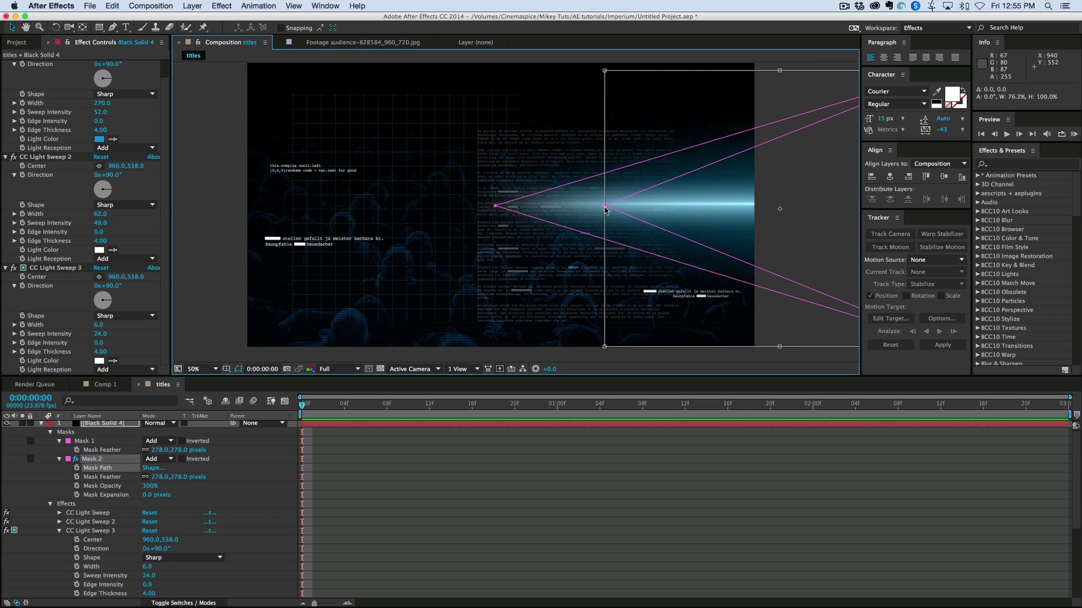
click(664, 282)
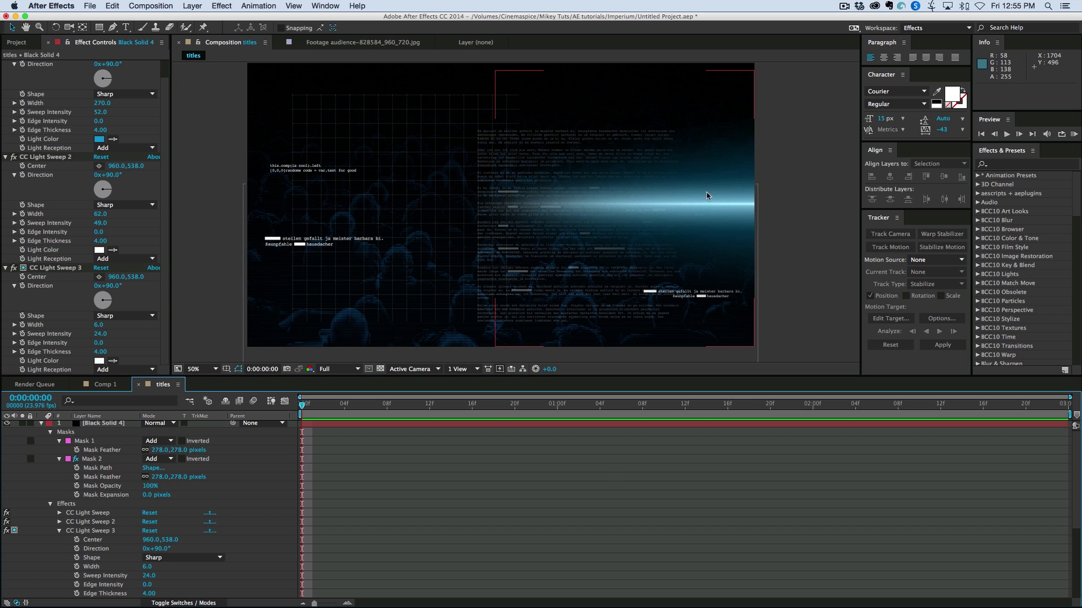
Add a compositing mask reference to CC Light Sweep 2 and set it to Mask 2.
click(66, 255)
click(59, 522)
scroll(113, 524, down, 5)
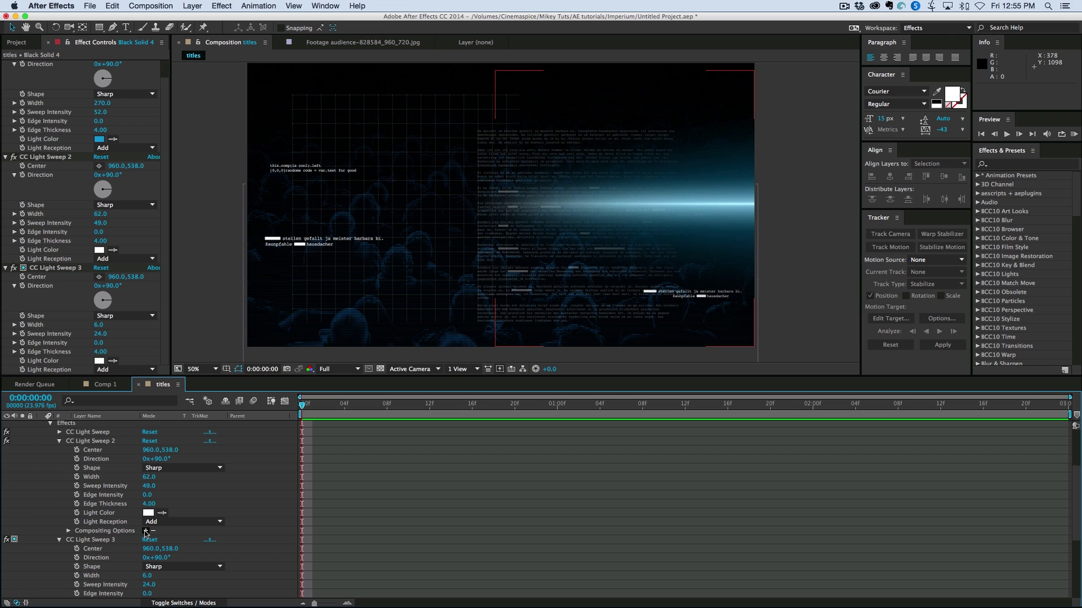
click(146, 531)
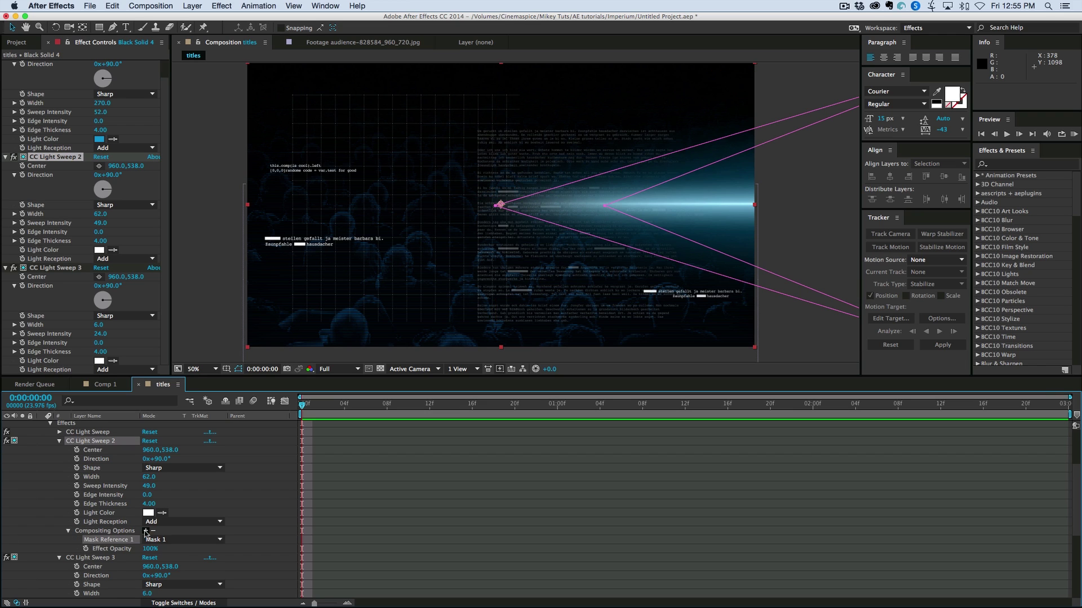
click(172, 540)
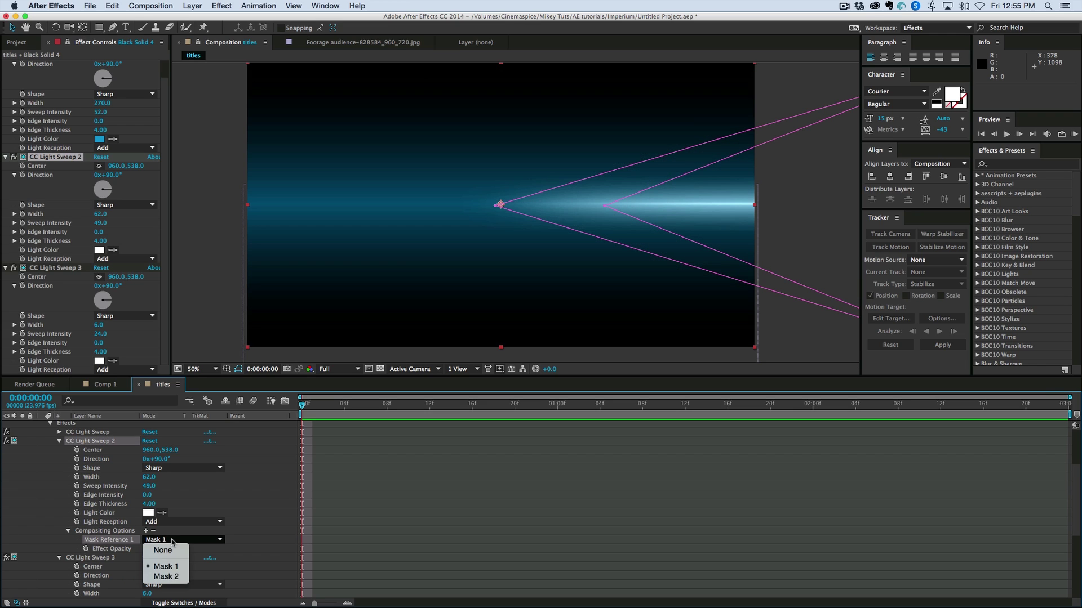
click(170, 577)
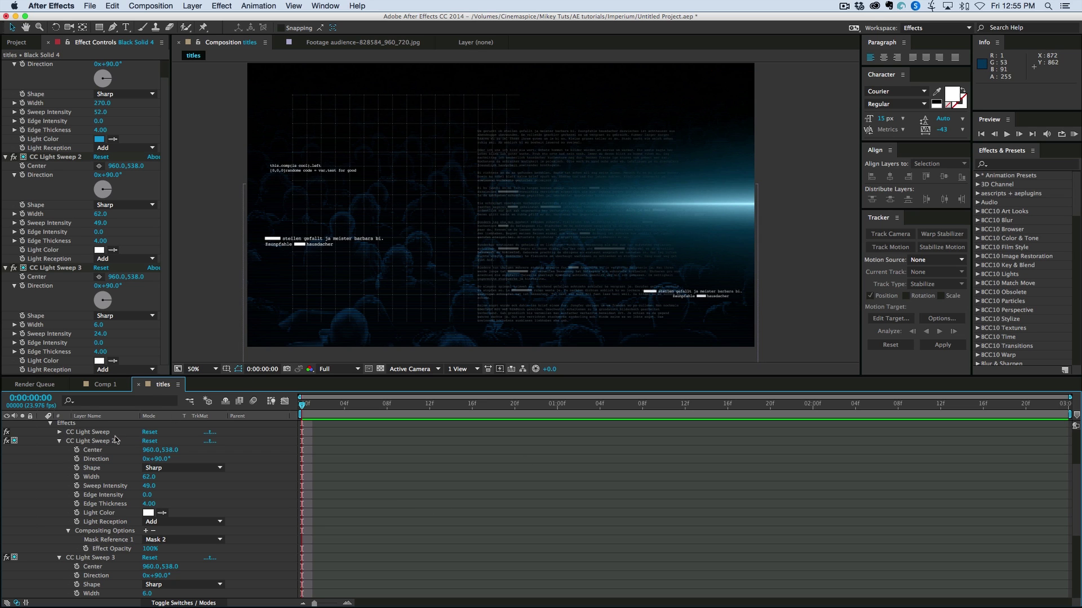
Collapse the light sweep solid's properties and rename the layer "flare".
scroll(116, 440, up, 3)
click(88, 443)
click(42, 426)
click(104, 426)
key(Return)
text(flare)
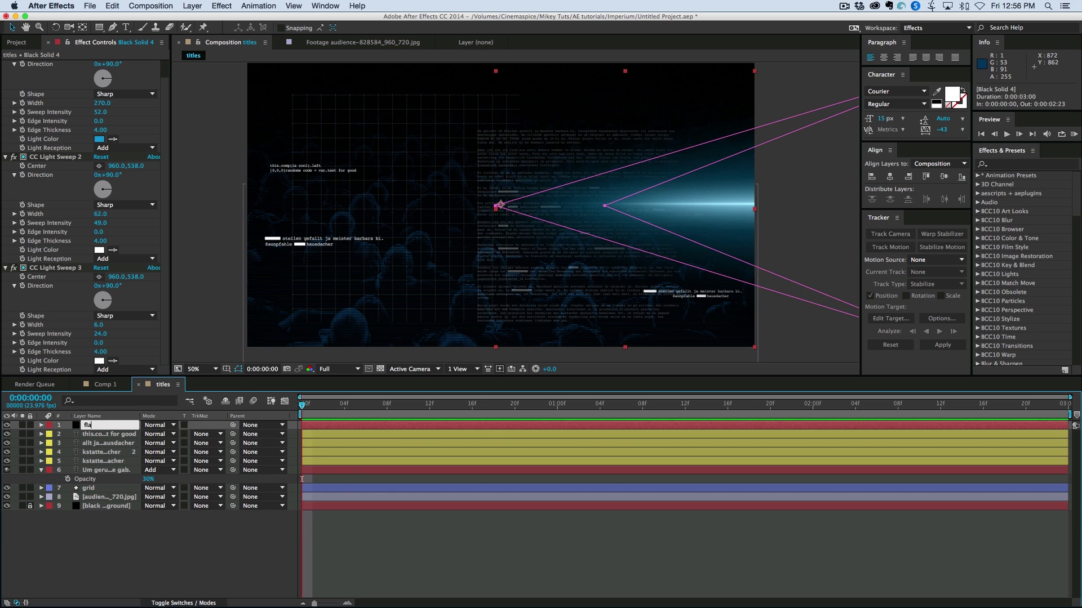
click(365, 542)
Compare with Comp 1, duplicate the flare layer in the titles composition and rotate the copy 180°.
click(104, 385)
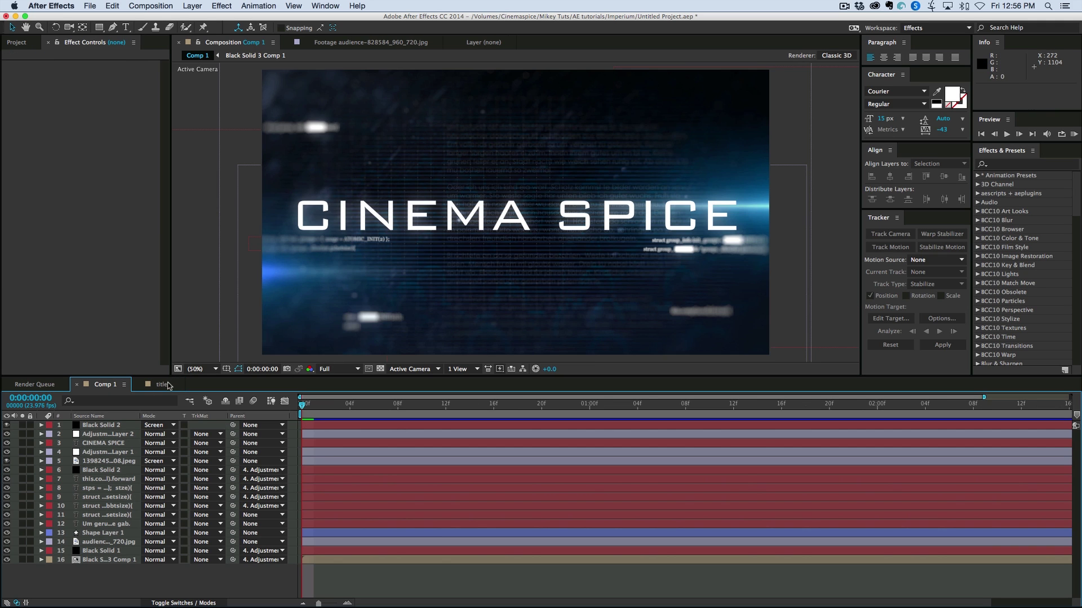
click(163, 384)
click(90, 426)
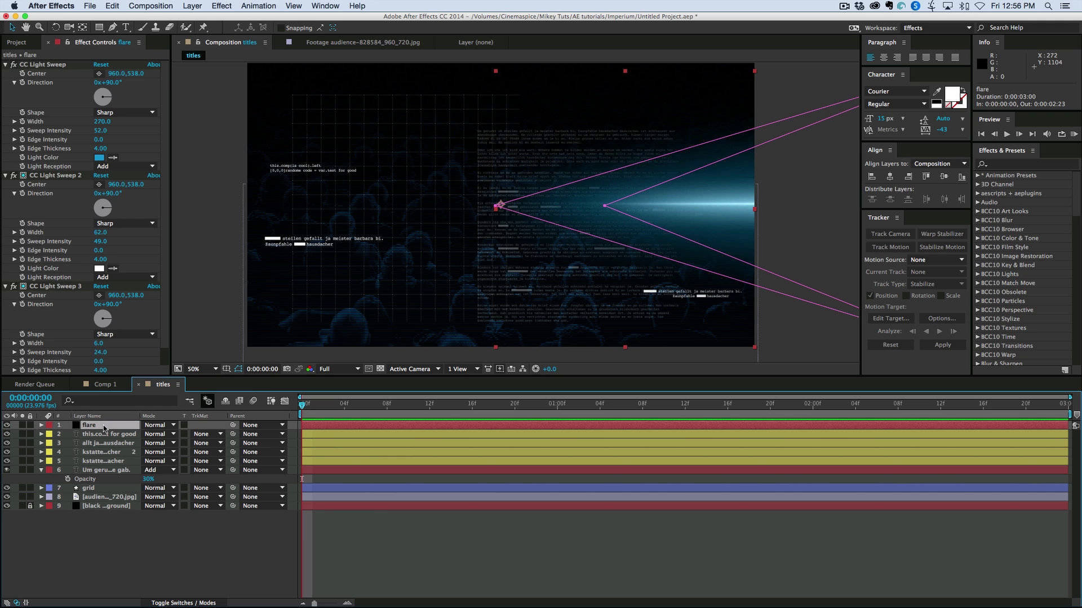
key(ctrl+d)
key(r)
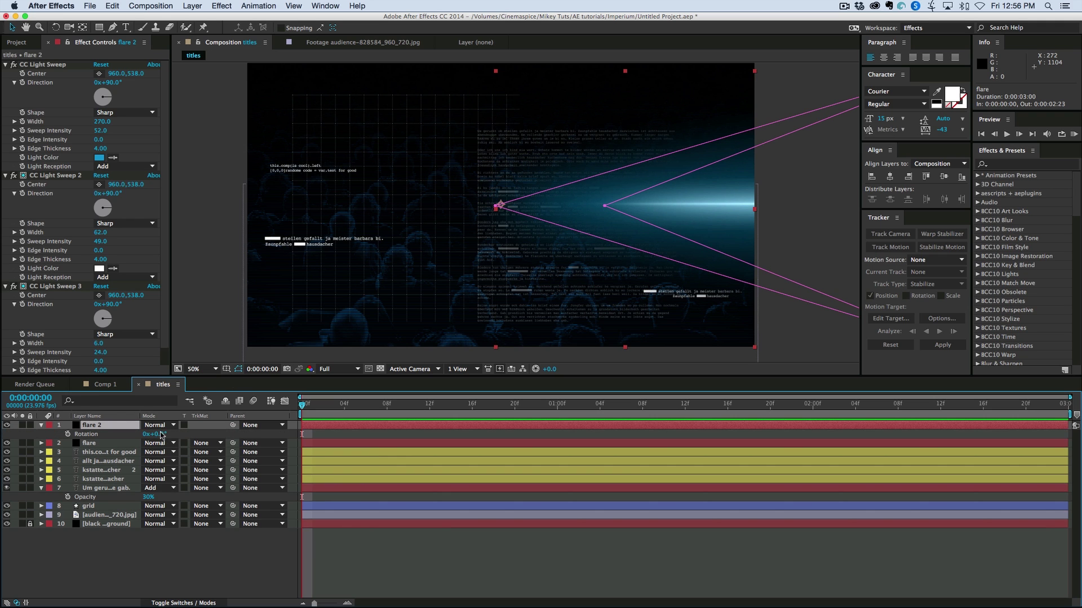
click(160, 435)
key(Return)
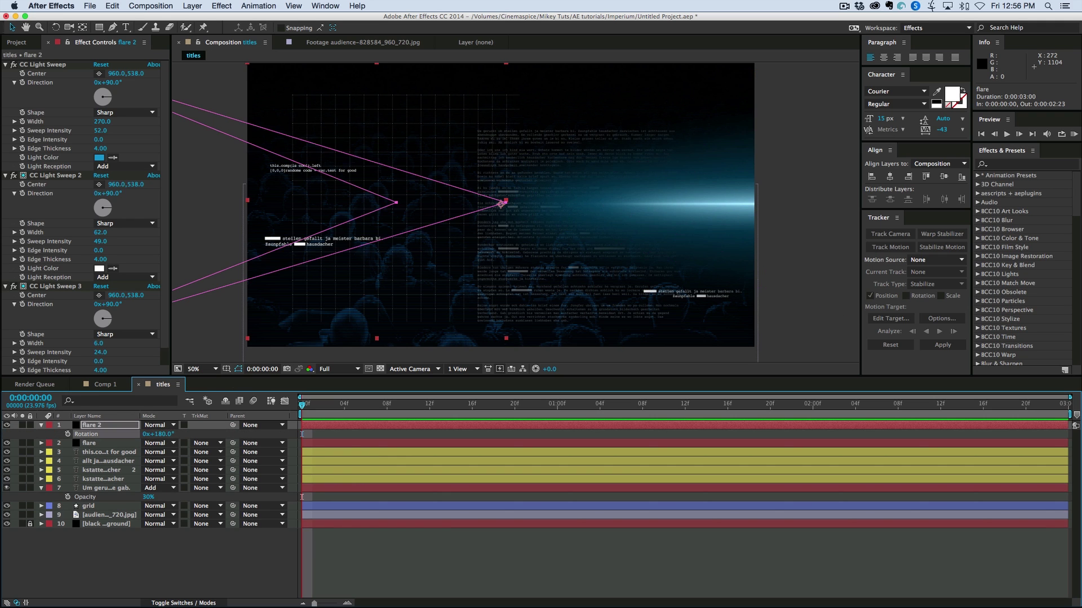
Move the rotated flare down to about 930, 810, keeping its Normal blending mode.
click(292, 241)
drag(292, 240, 293, 287)
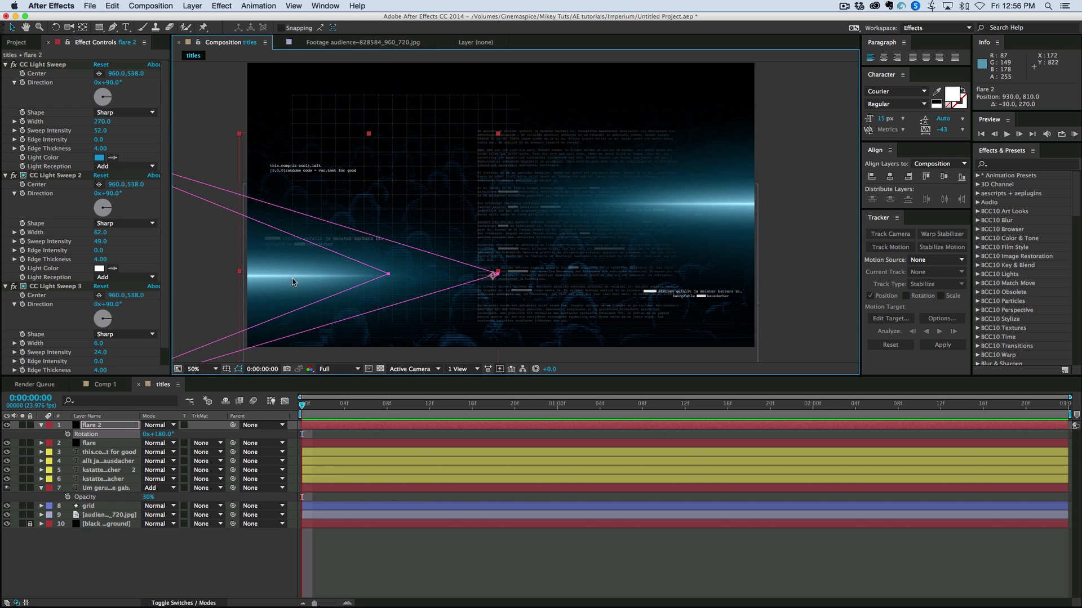
click(149, 426)
key(super+z)
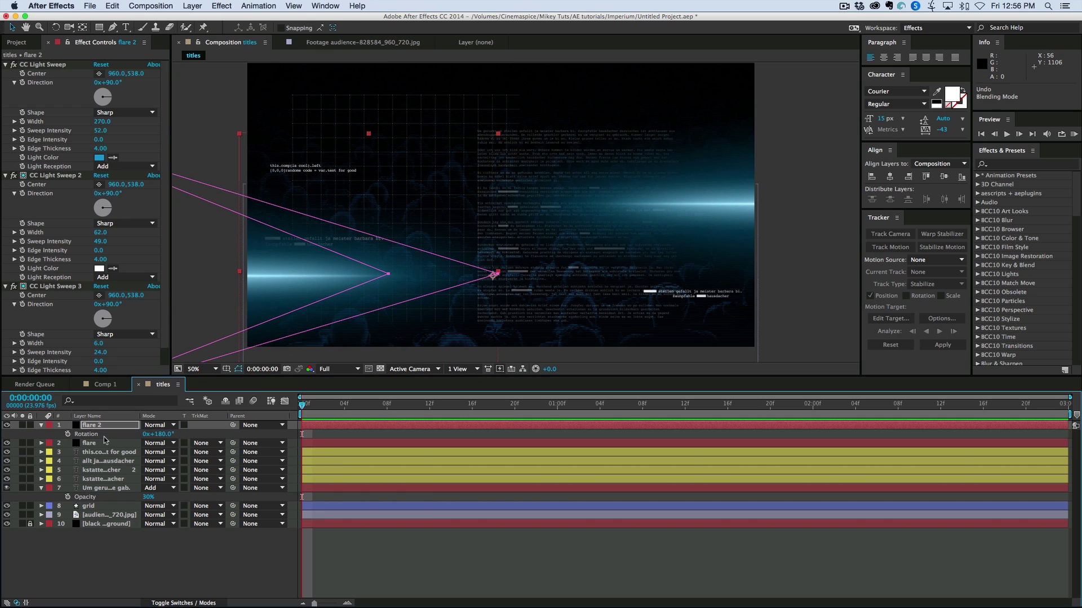
Reorder the flare 2 layer so it sits beneath the text layers and directly above the grid.
click(124, 548)
click(100, 429)
drag(95, 427, 94, 505)
click(380, 546)
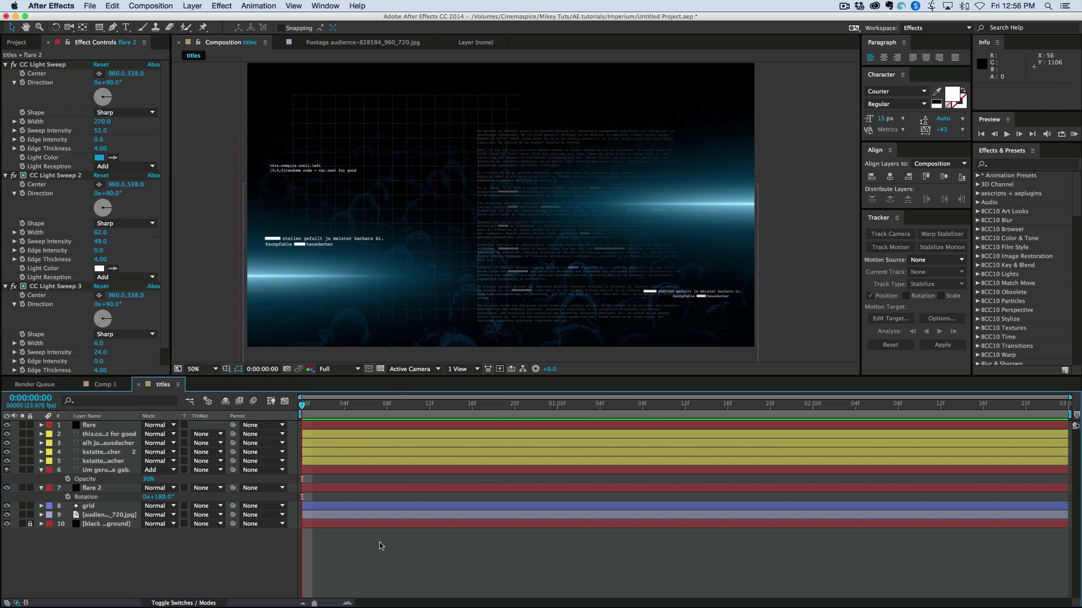
Lower the opacity of the flare 2 layer to 70%.
click(112, 488)
key(t)
drag(151, 499, 135, 500)
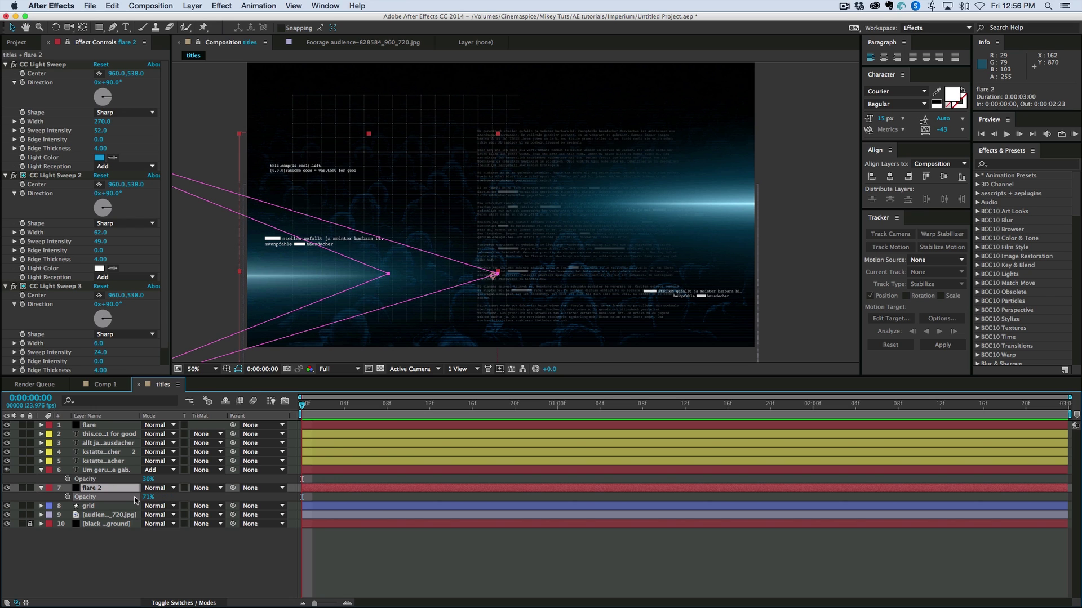
click(373, 561)
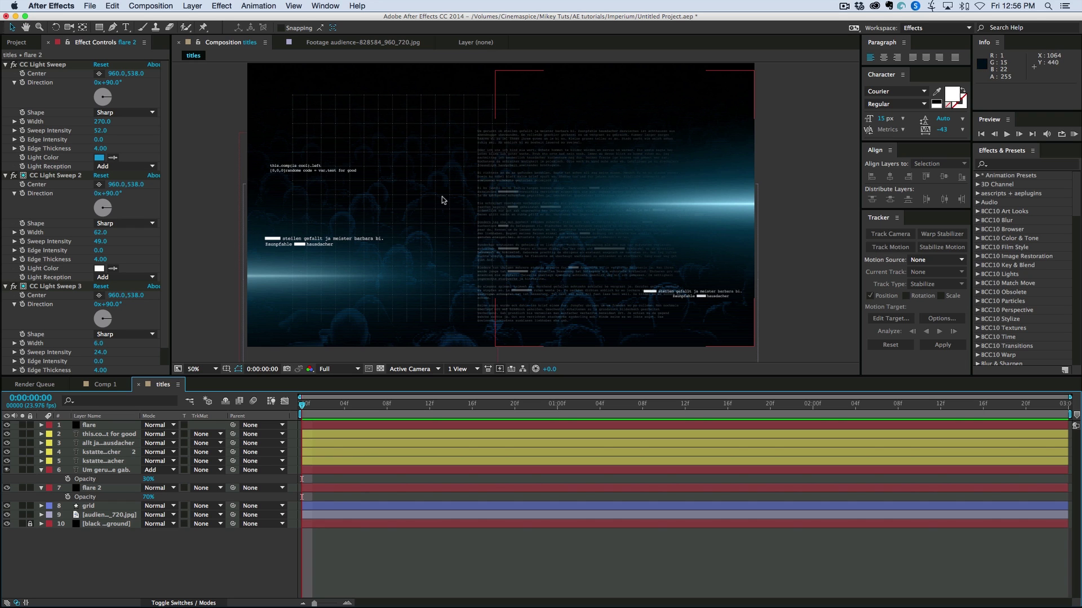
Check Comp 1 for reference, add a 1920 x 1080 black solid to titles and pre-compose it as "blur map".
click(102, 385)
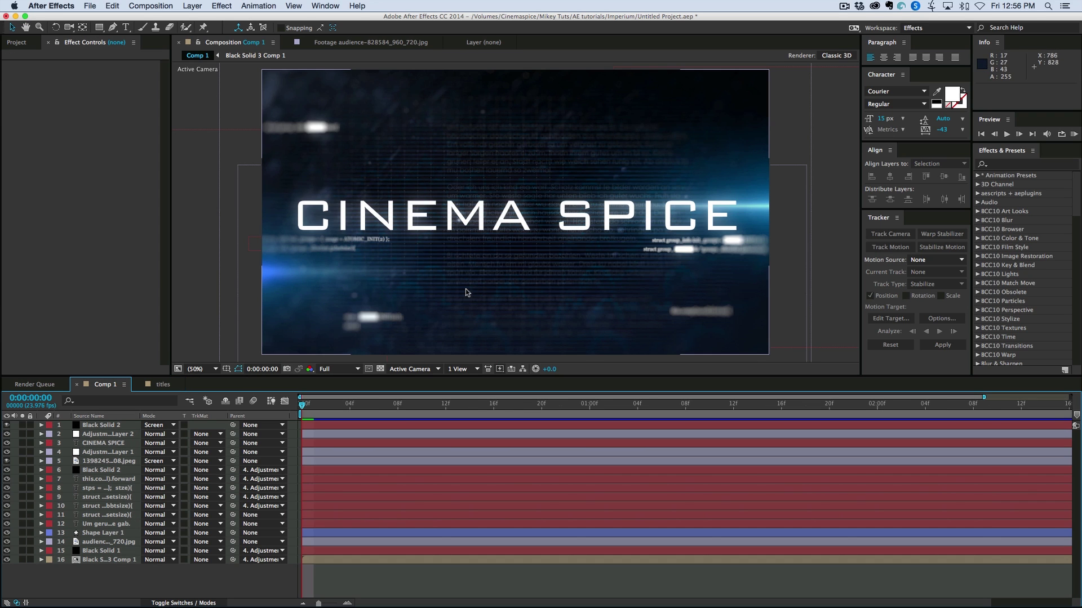
click(163, 385)
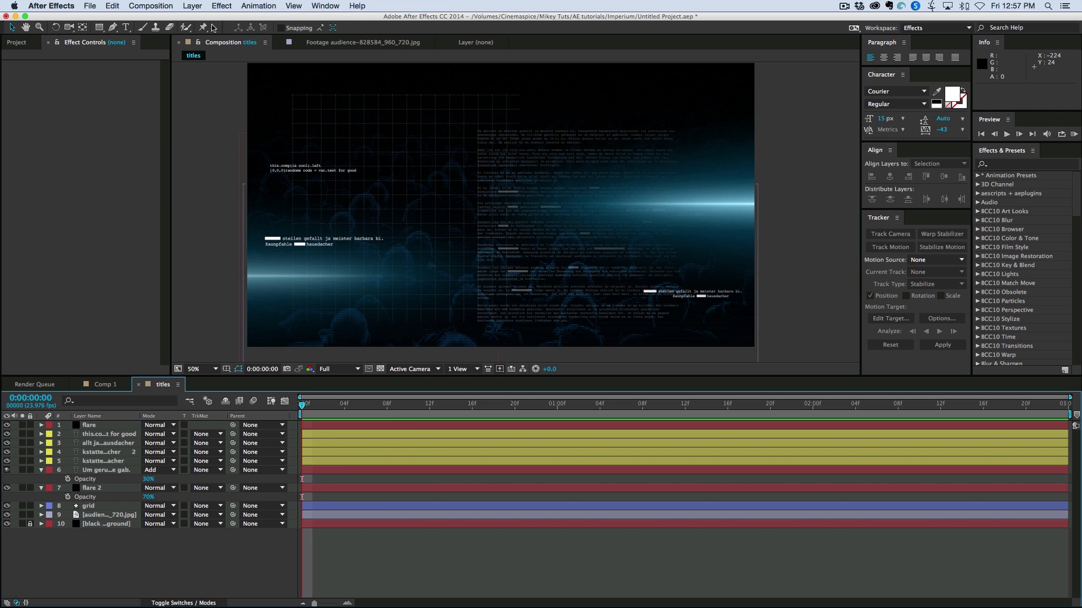
key(super+y)
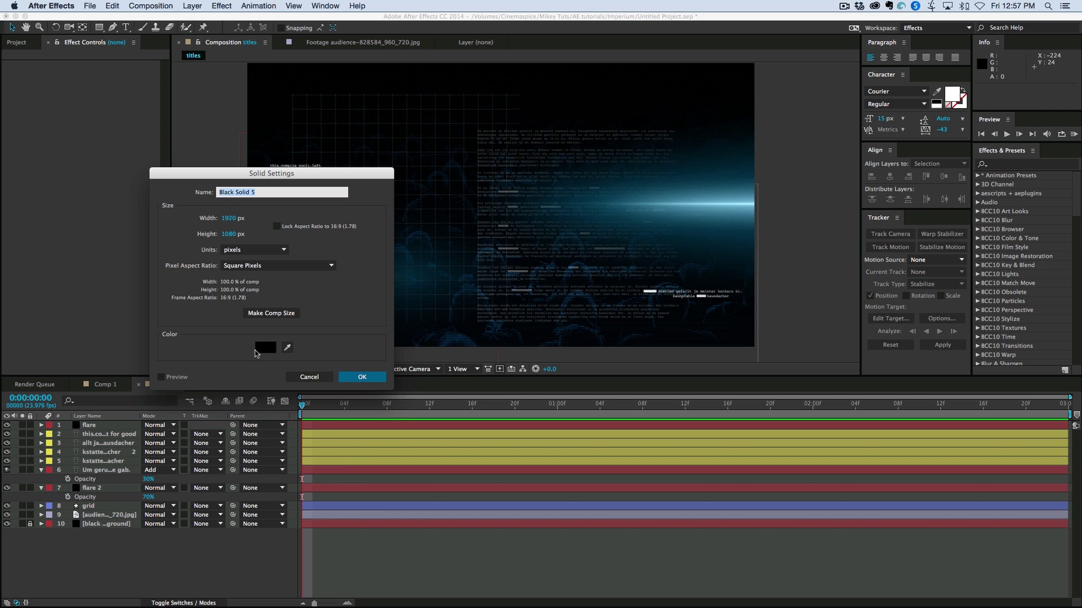
click(362, 377)
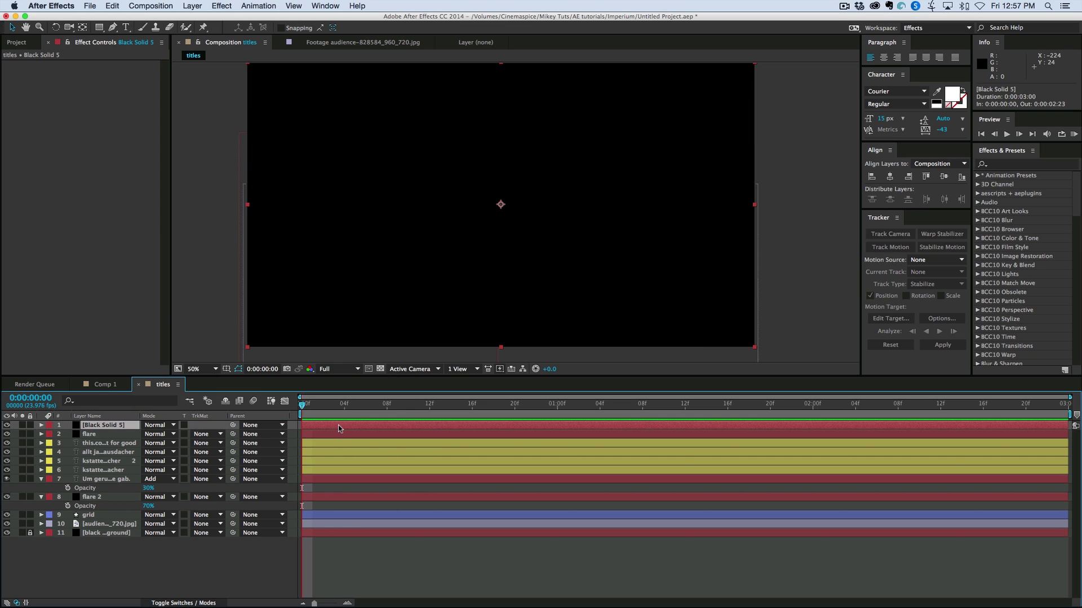
key(super+shift+c)
text(blur map)
key(Return)
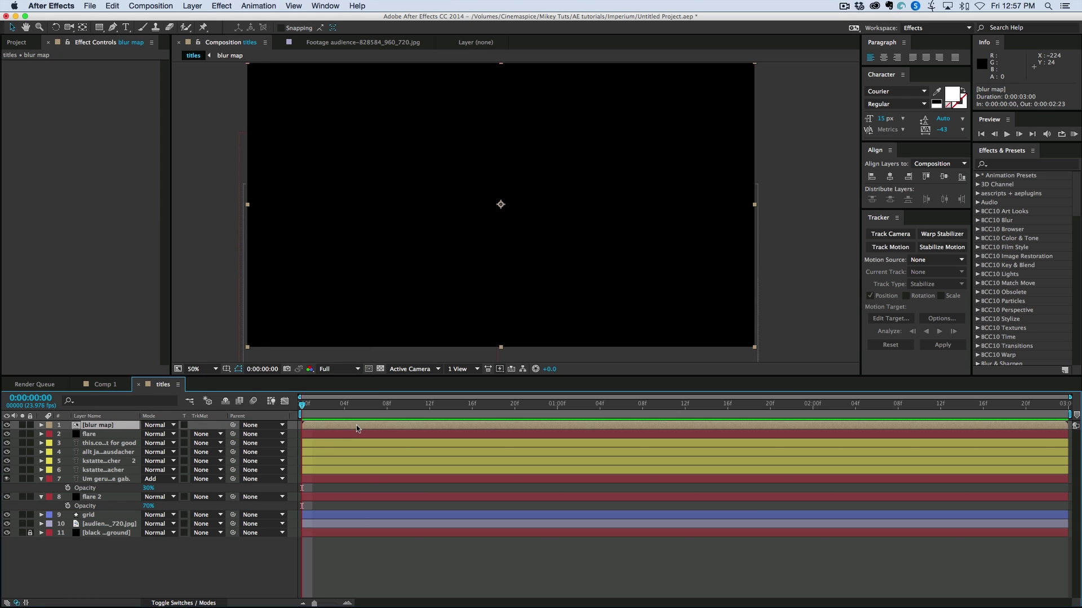
Open the blur map composition and add a 1920 x 1080 white (FFFFFF) solid.
double_click(356, 428)
key(super+shift+y)
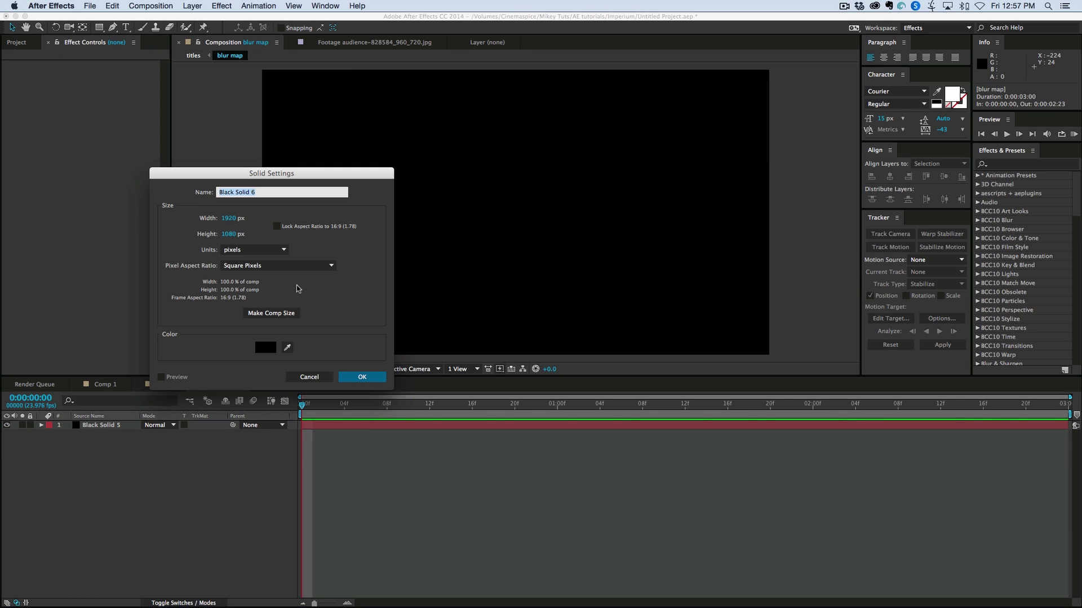
click(264, 348)
drag(101, 230, 27, 123)
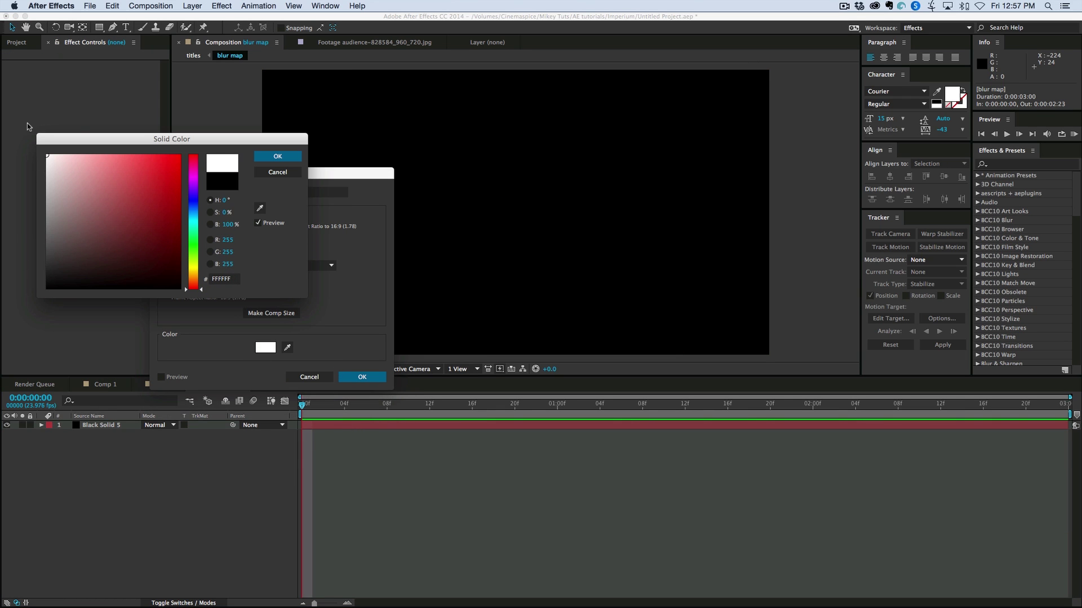
click(277, 156)
click(361, 377)
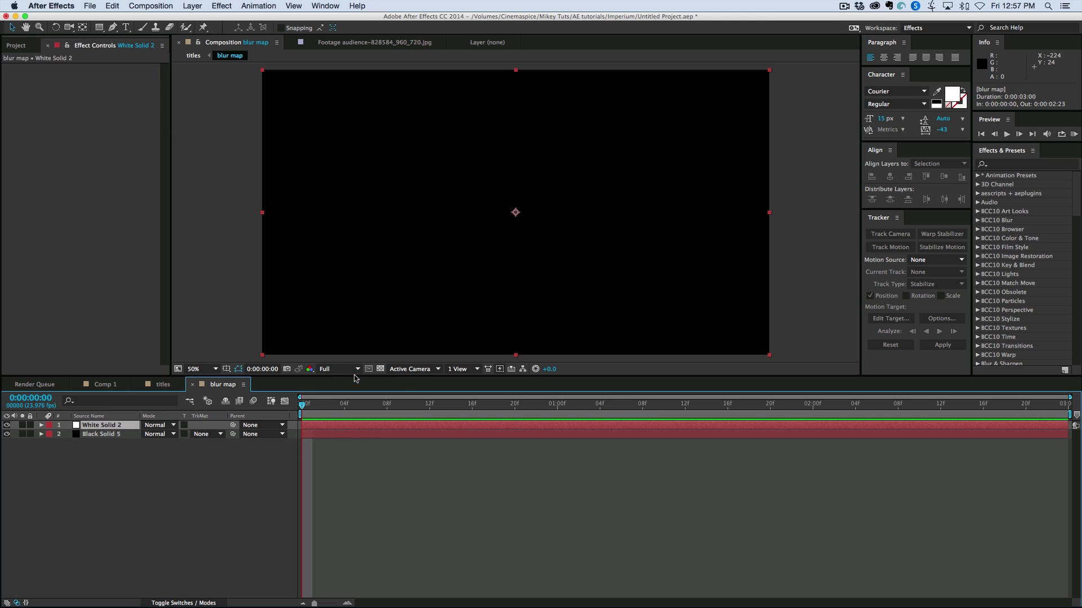
Place the black solid above the white solid and add a full-frame elliptical mask to it.
drag(117, 426, 114, 446)
click(119, 425)
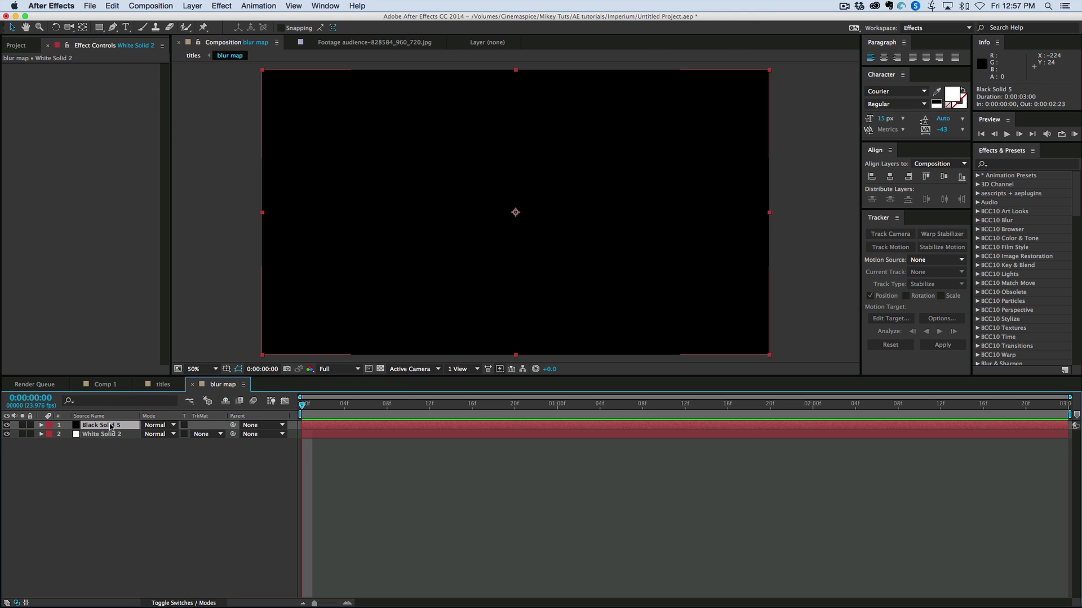
drag(106, 25, 146, 52)
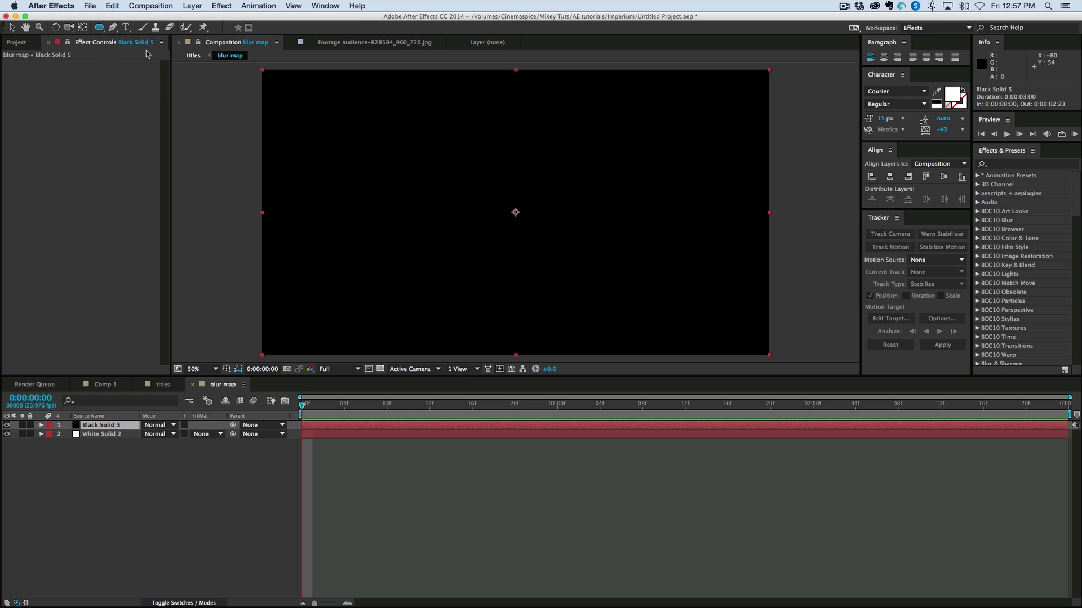
double_click(100, 27)
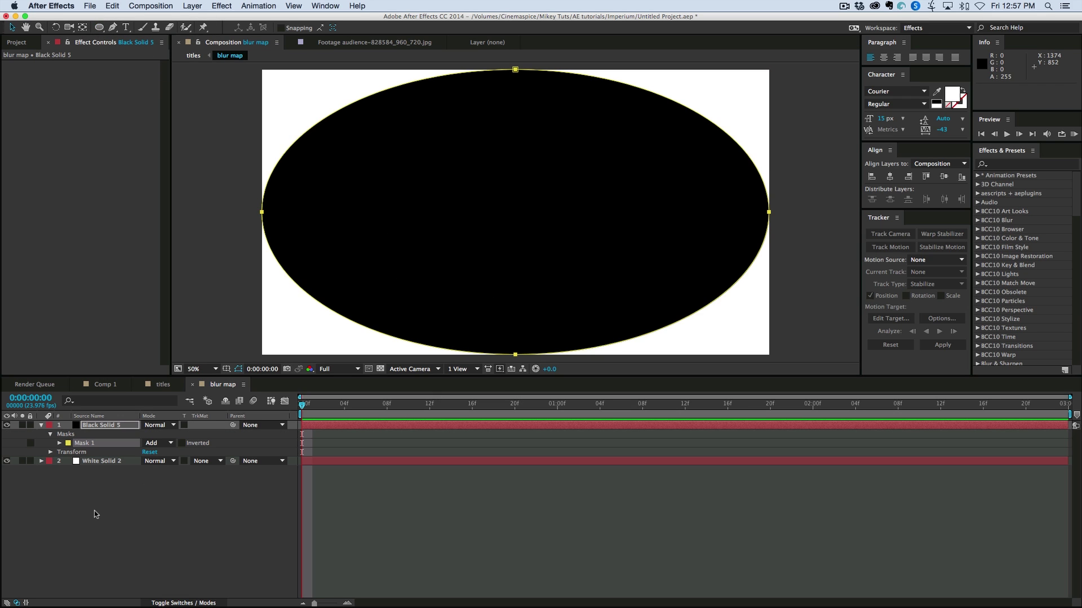
Feather the black solid's elliptical mask to 385 pixels.
key(f)
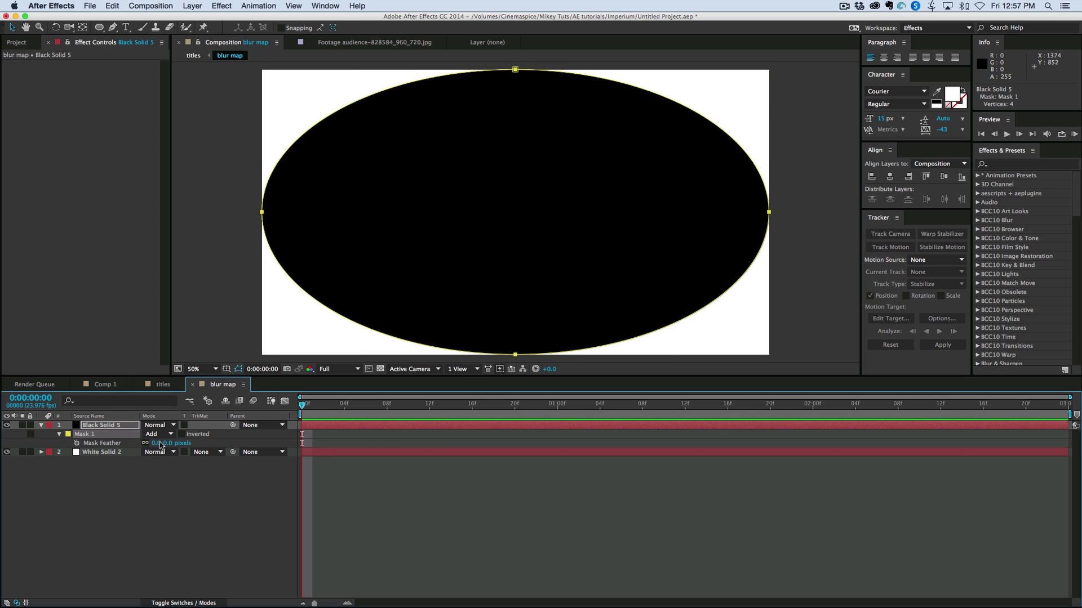
drag(157, 448, 341, 450)
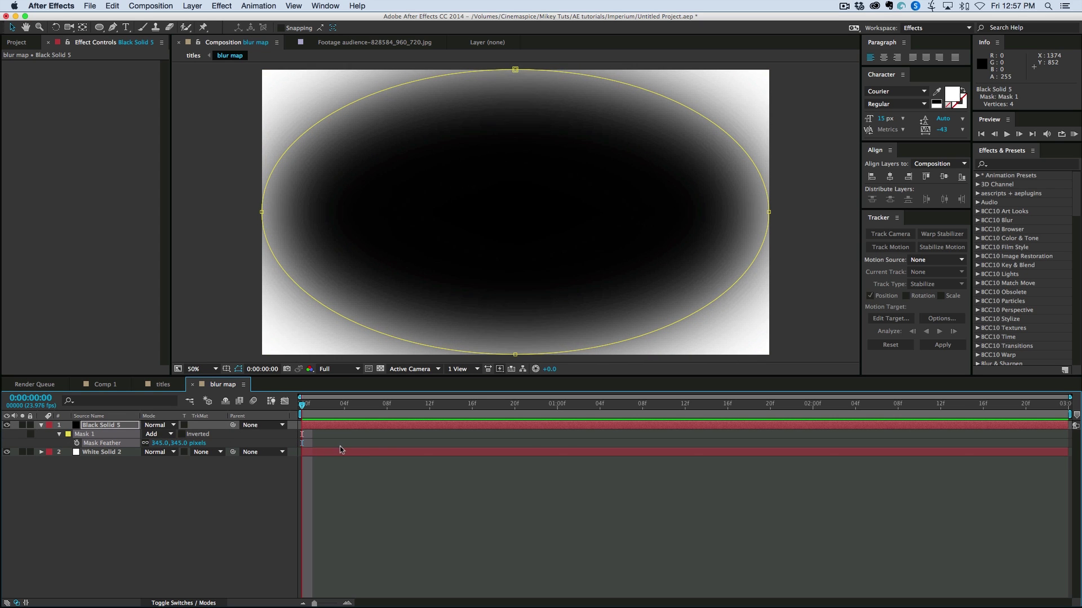
click(370, 504)
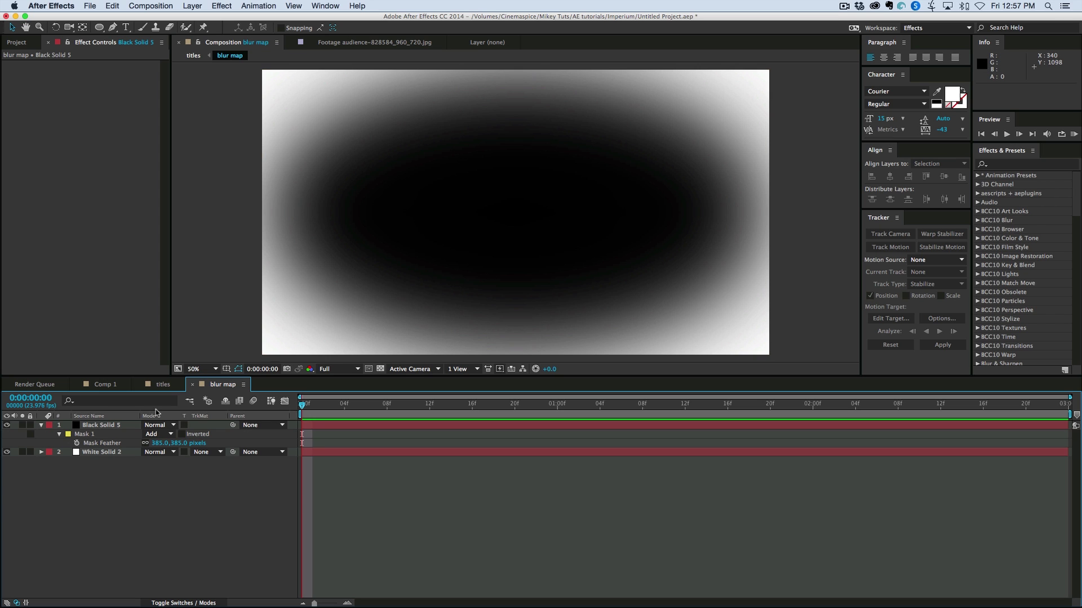
Return to the titles composition and move the blur map layer to the very bottom of the layer stack, below the black background.
click(163, 384)
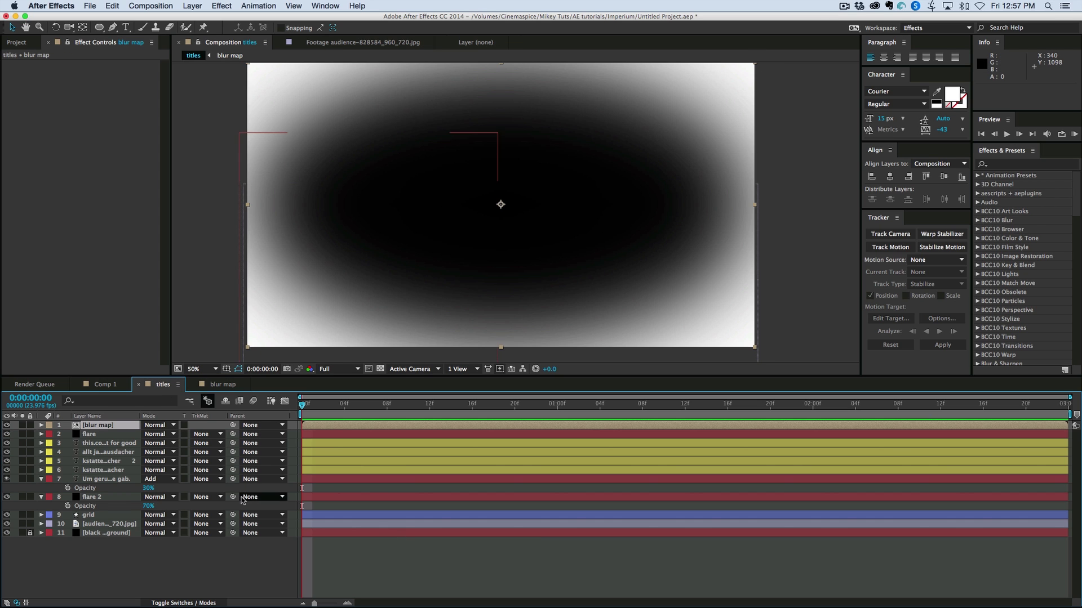
drag(95, 426, 104, 542)
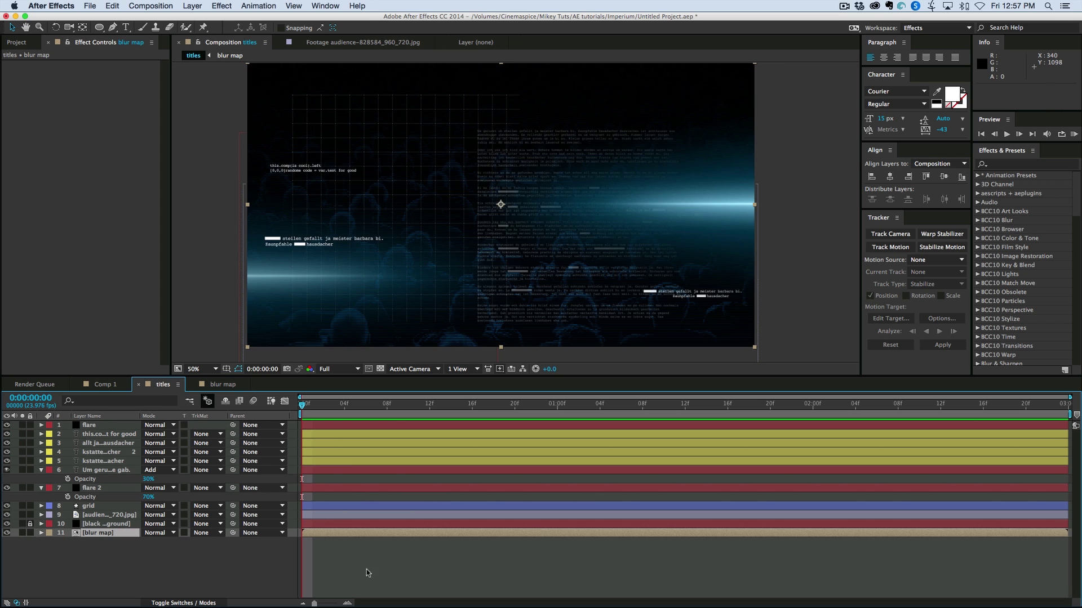
click(404, 579)
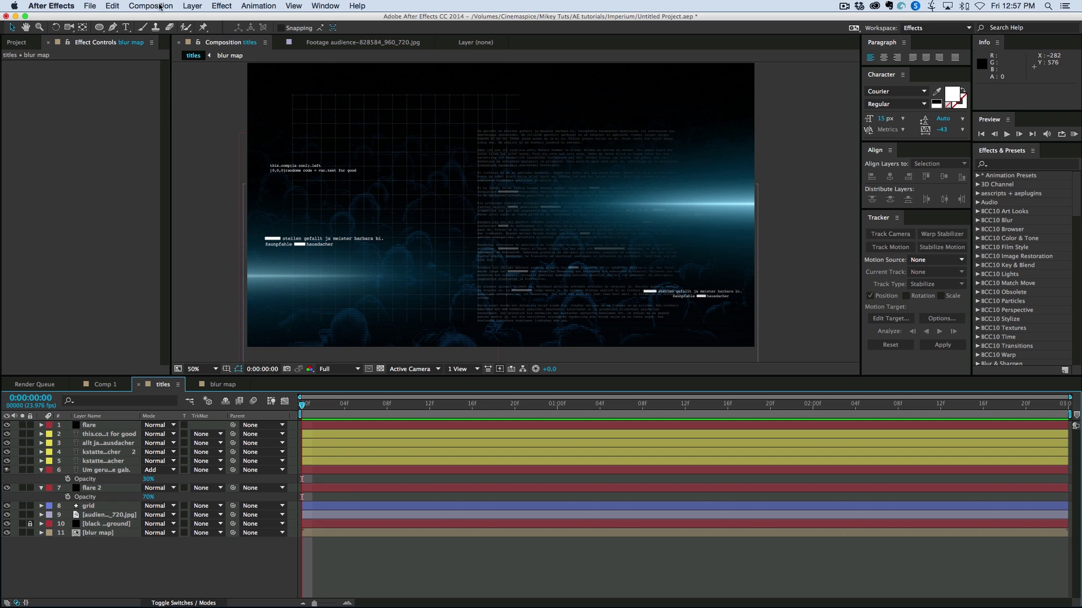
Add a new adjustment layer above all layers in titles and apply the Camera Lens Blur effect to it.
click(192, 6)
mouse_move(198, 21)
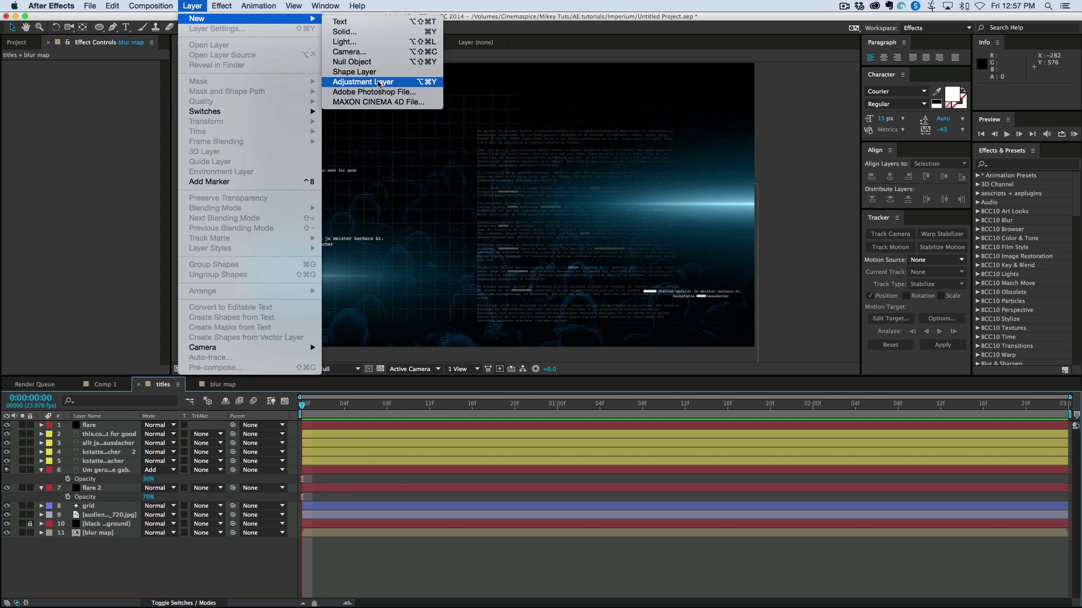
click(361, 81)
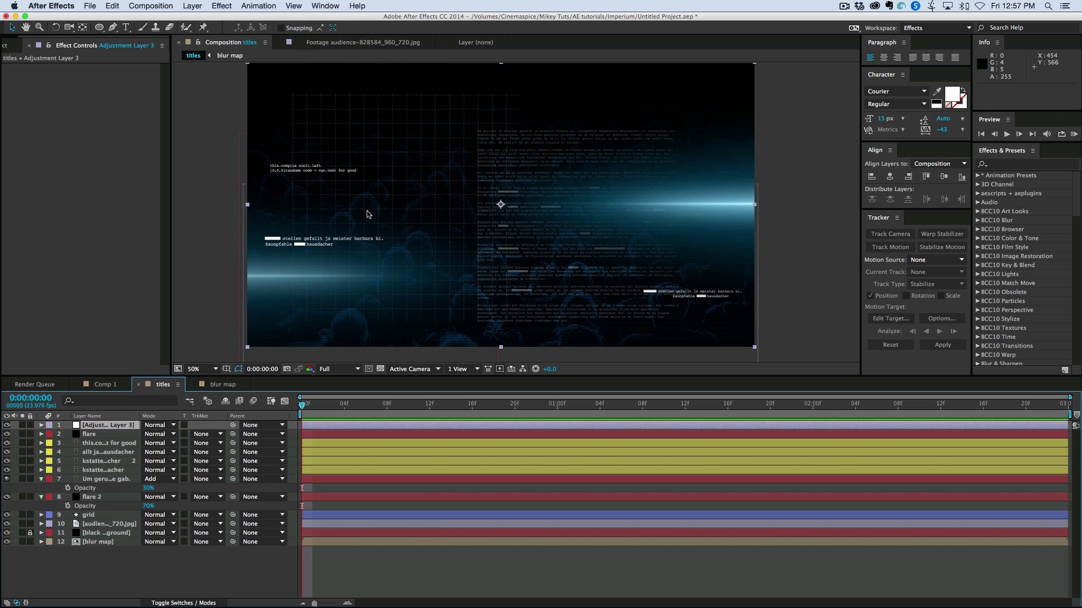
click(222, 6)
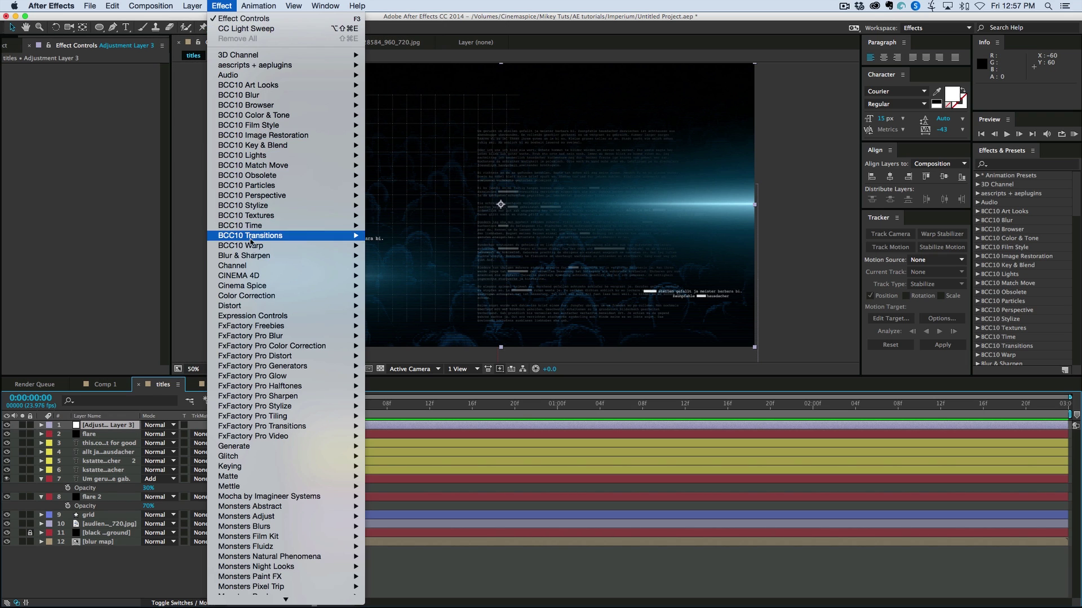
mouse_move(319, 262)
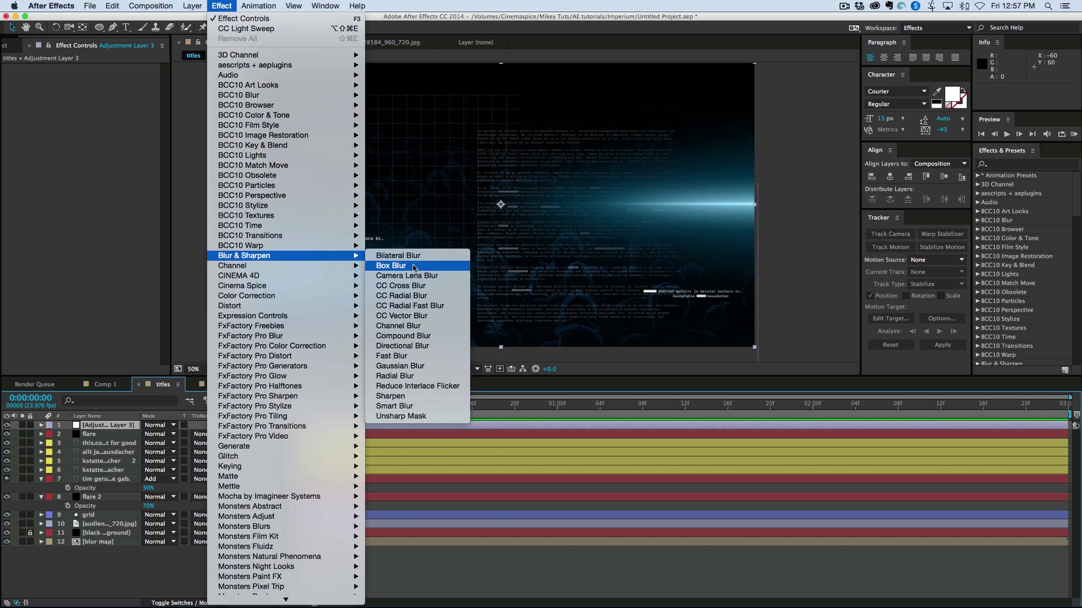
click(384, 276)
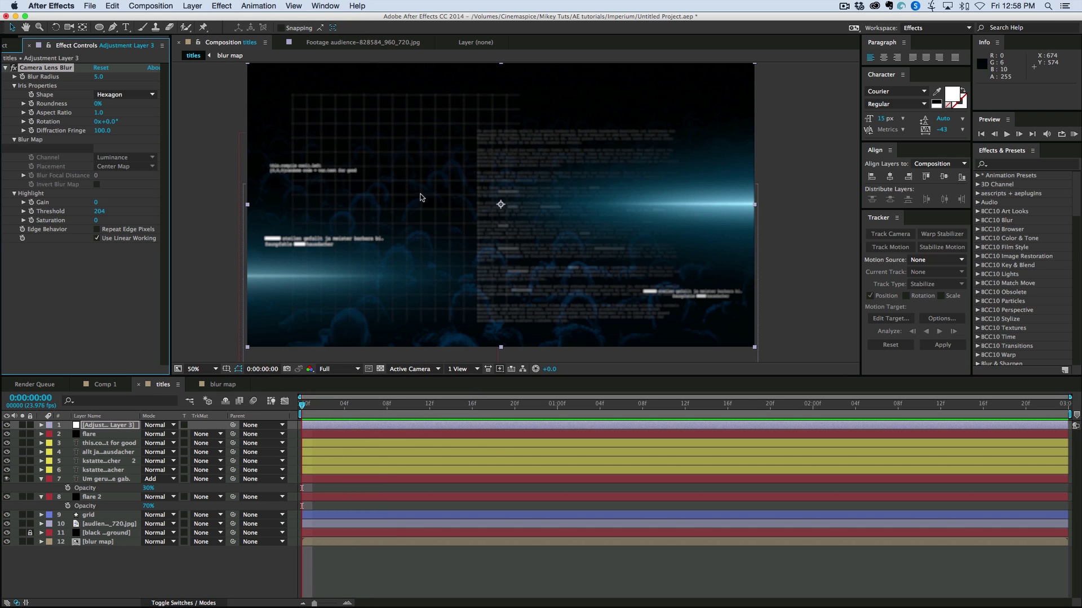
Set the blur map layer as the Blur Map source of the adjustment layer's Camera Lens Blur.
click(40, 425)
click(51, 434)
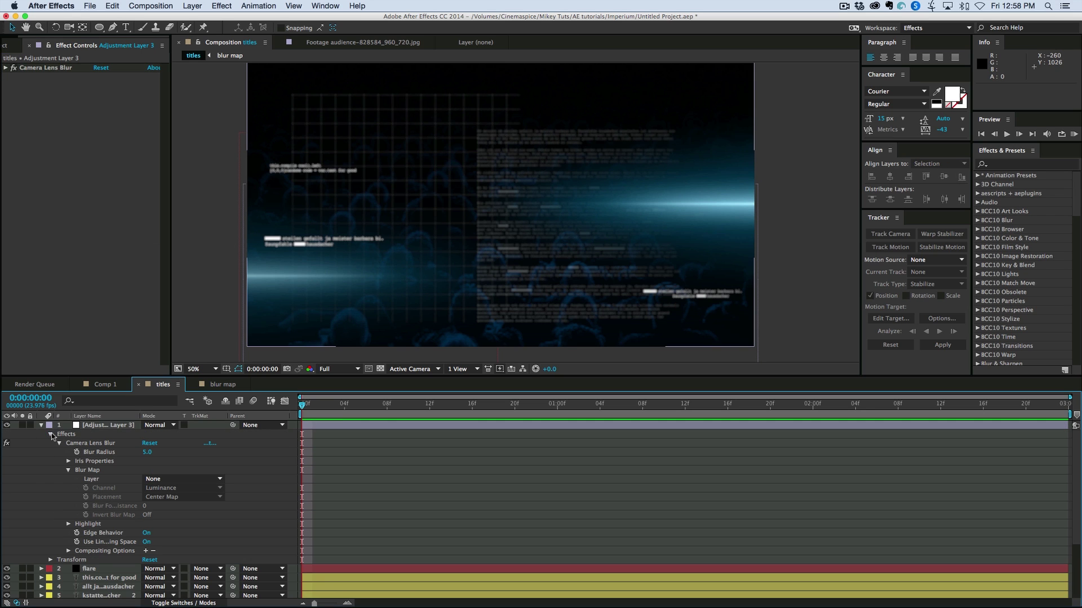
click(170, 480)
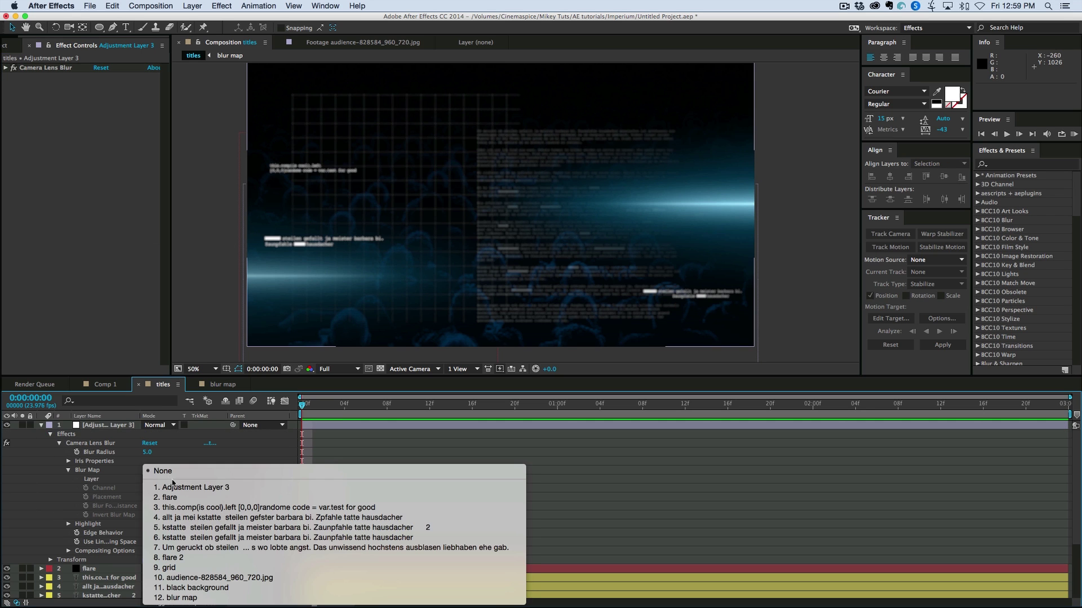
click(175, 598)
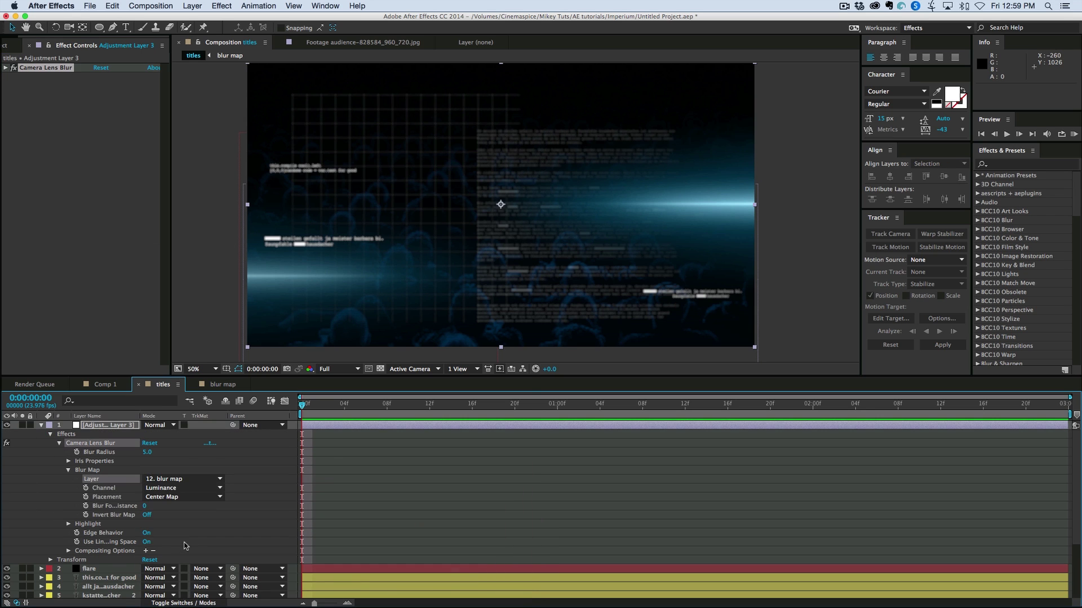
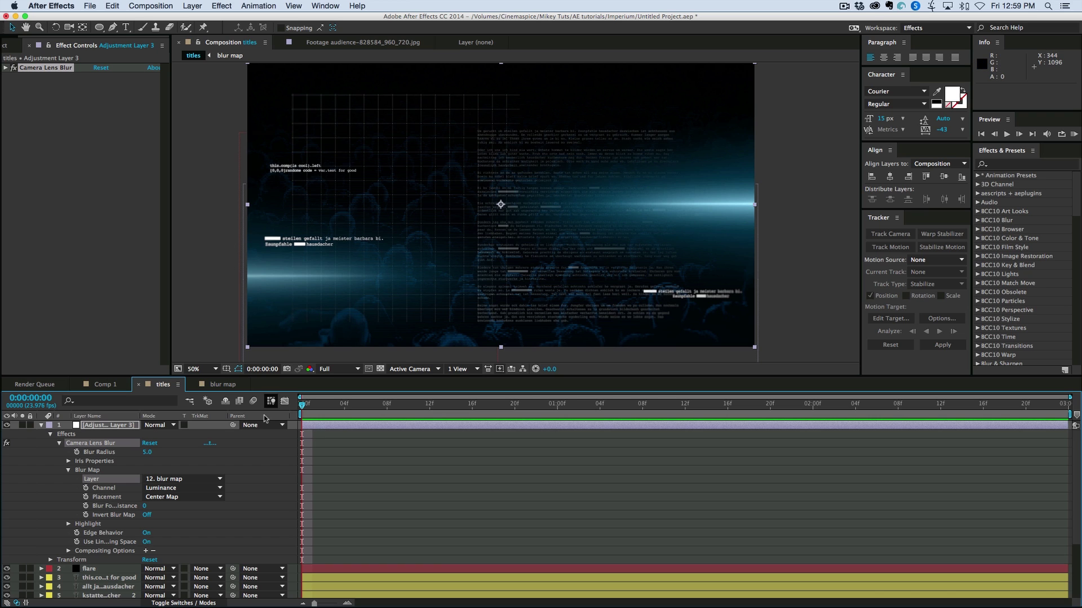
Set the Blur Radius of the adjustment layer's Camera Lens Blur to 50.
drag(151, 455, 187, 454)
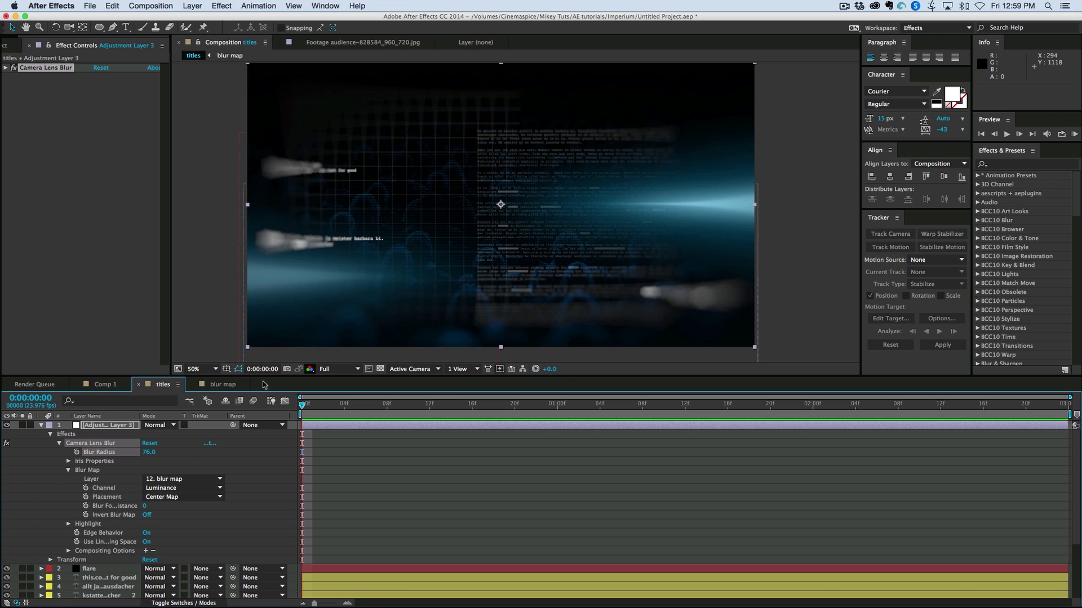
click(222, 384)
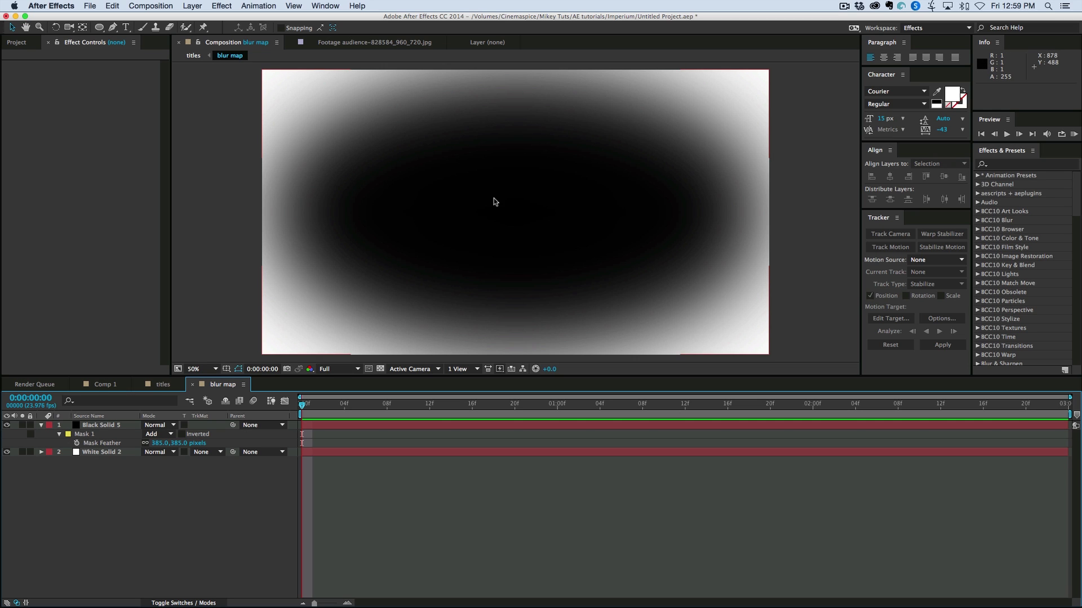
click(167, 384)
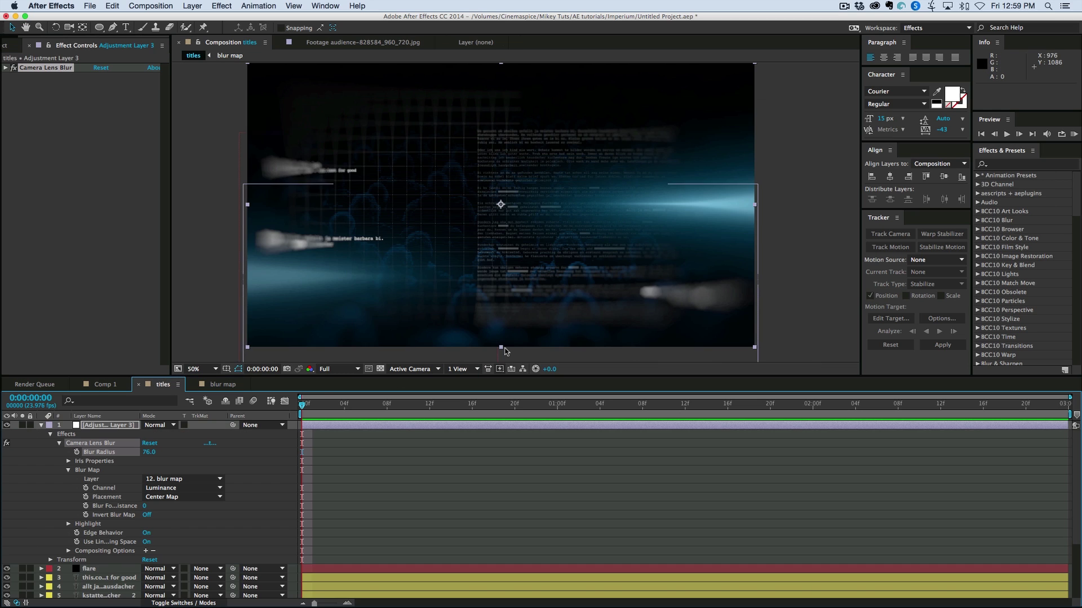
click(150, 452)
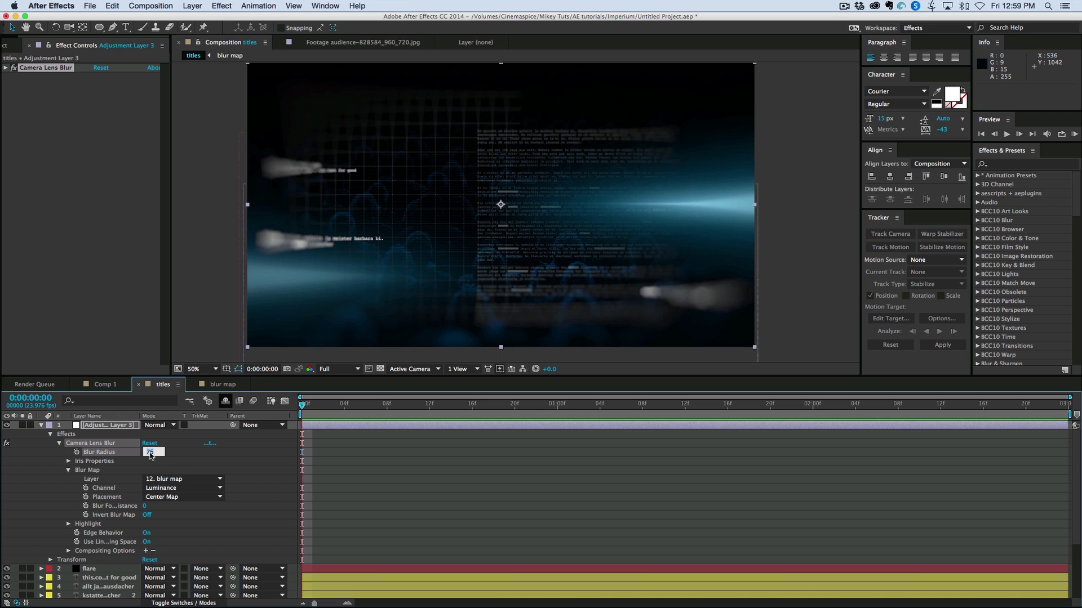
text(50)
key(Return)
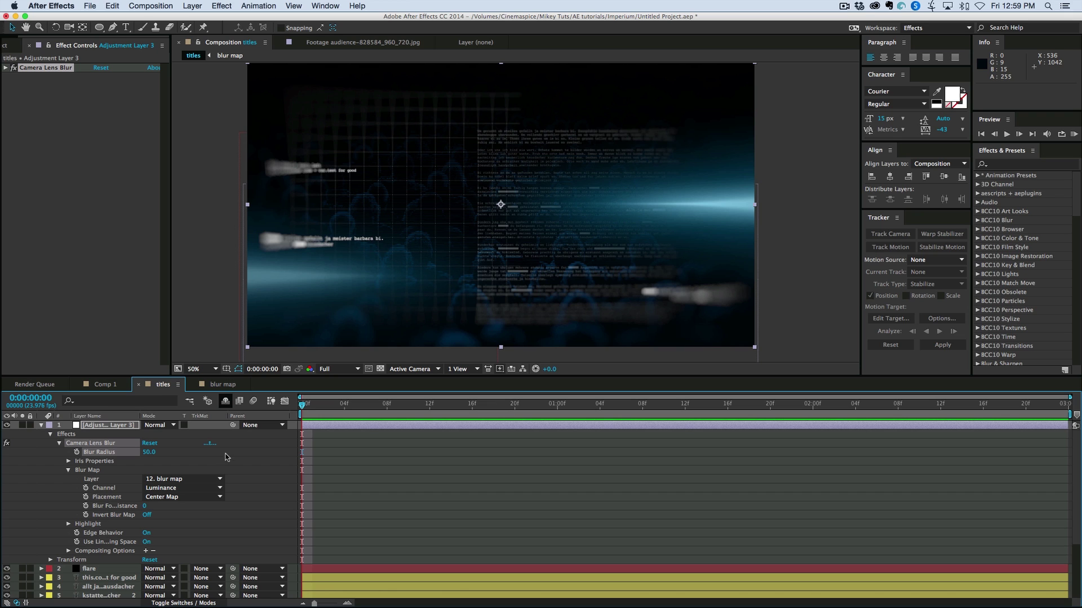
Open the blur map composition and select its black solid layer.
click(219, 385)
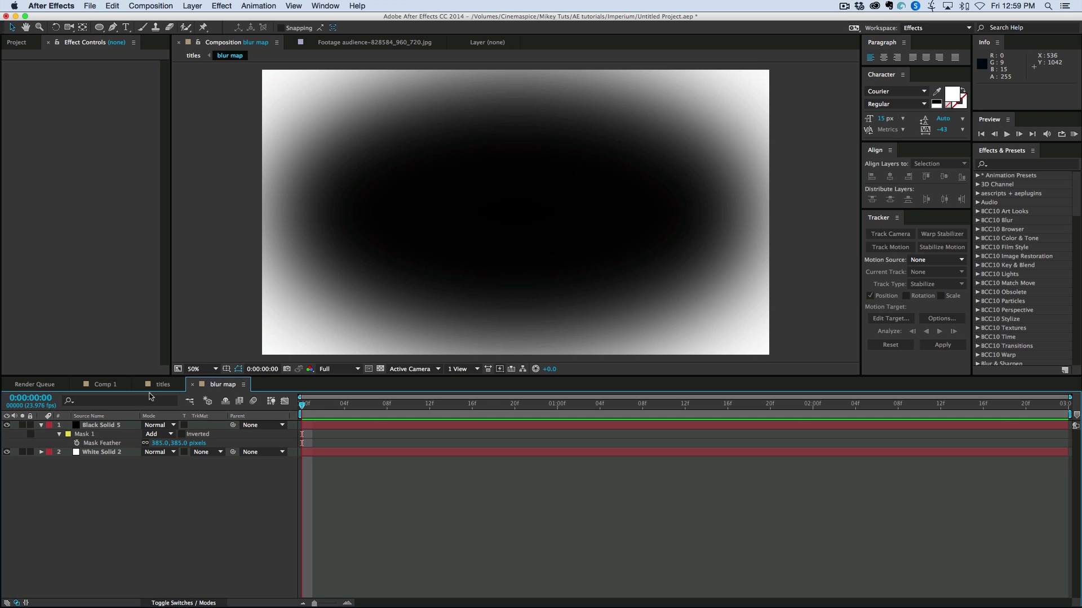
click(109, 427)
key(s)
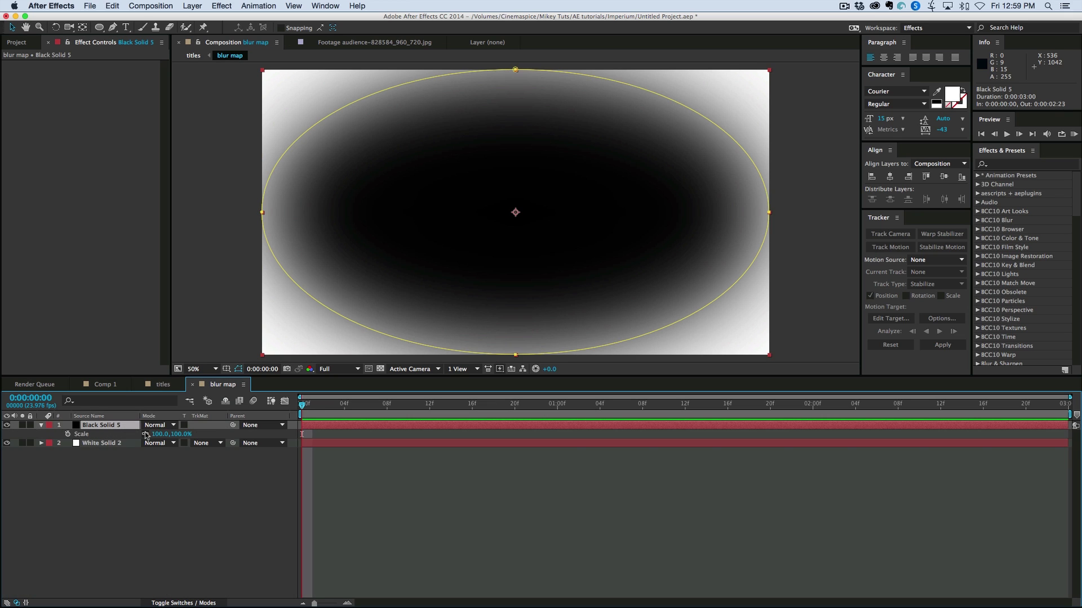
drag(159, 439, 148, 436)
key(super+z)
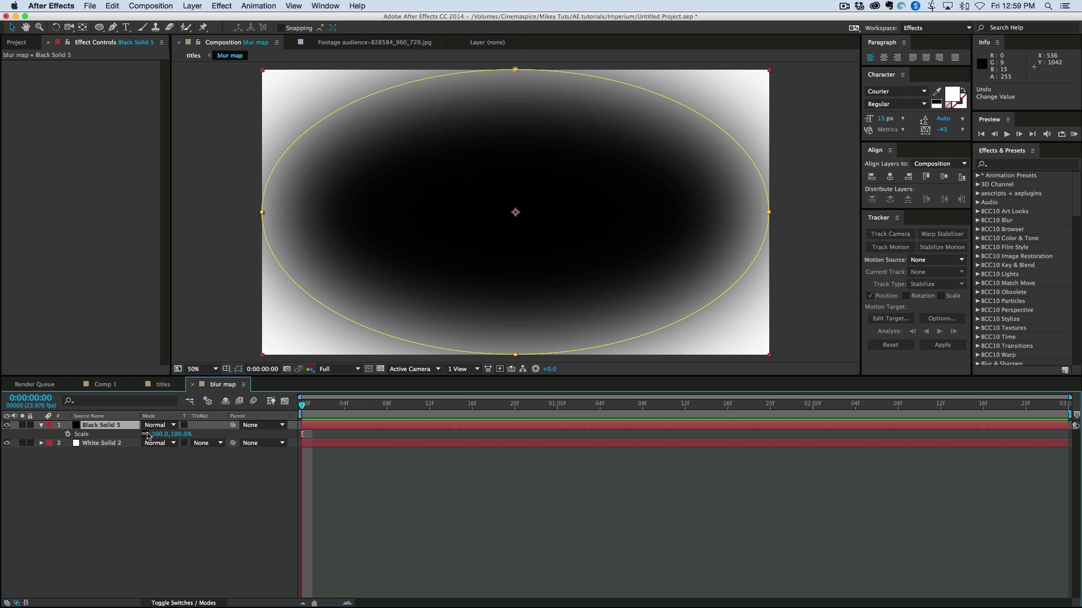
Increase the Mask Feather of the black solid's elliptical mask to 590 pixels.
key(f)
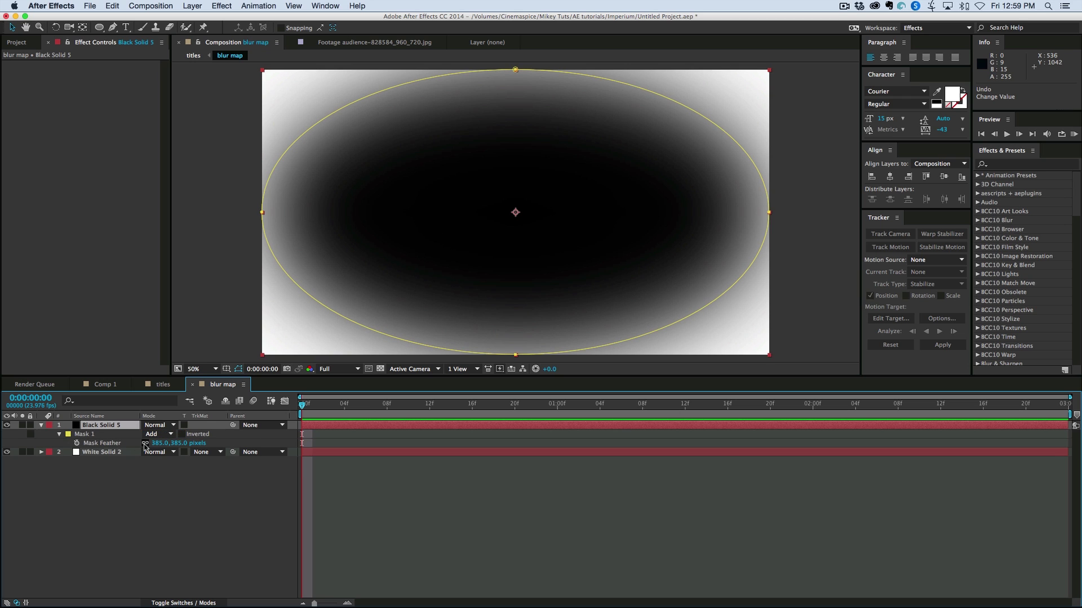
drag(156, 446, 137, 446)
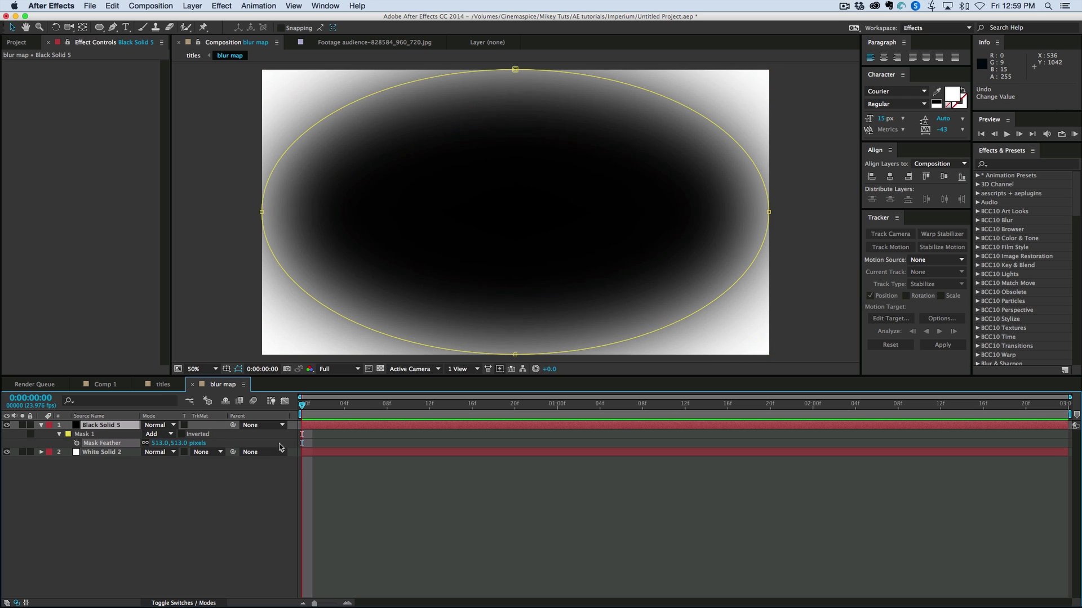
drag(280, 448, 289, 448)
Show all properties of the black solid's Mask 1 and set its Mask Expansion to -45 pixels.
click(52, 435)
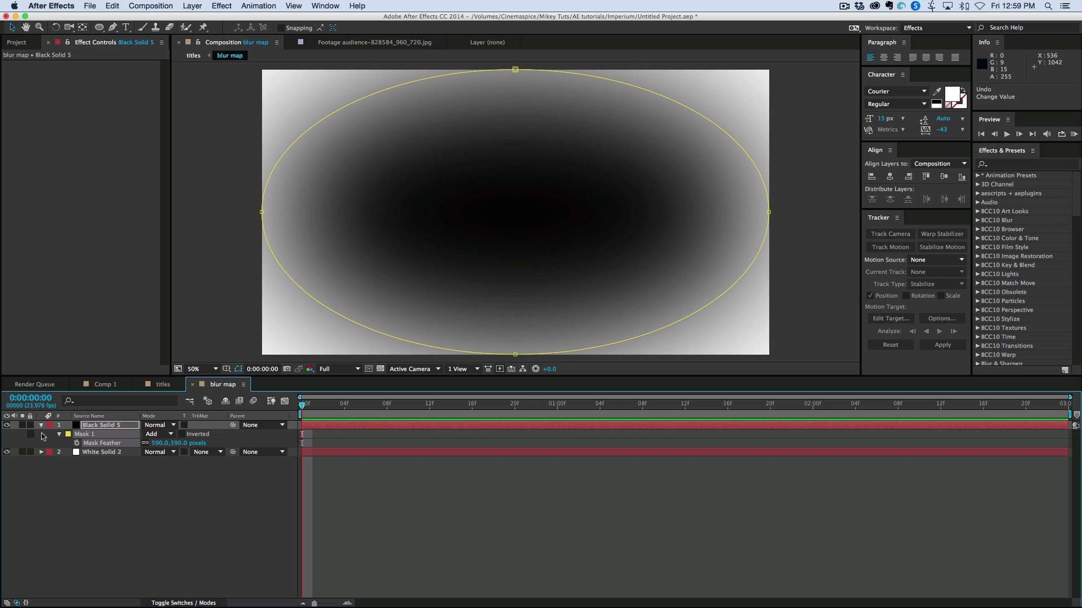
click(60, 435)
click(60, 435)
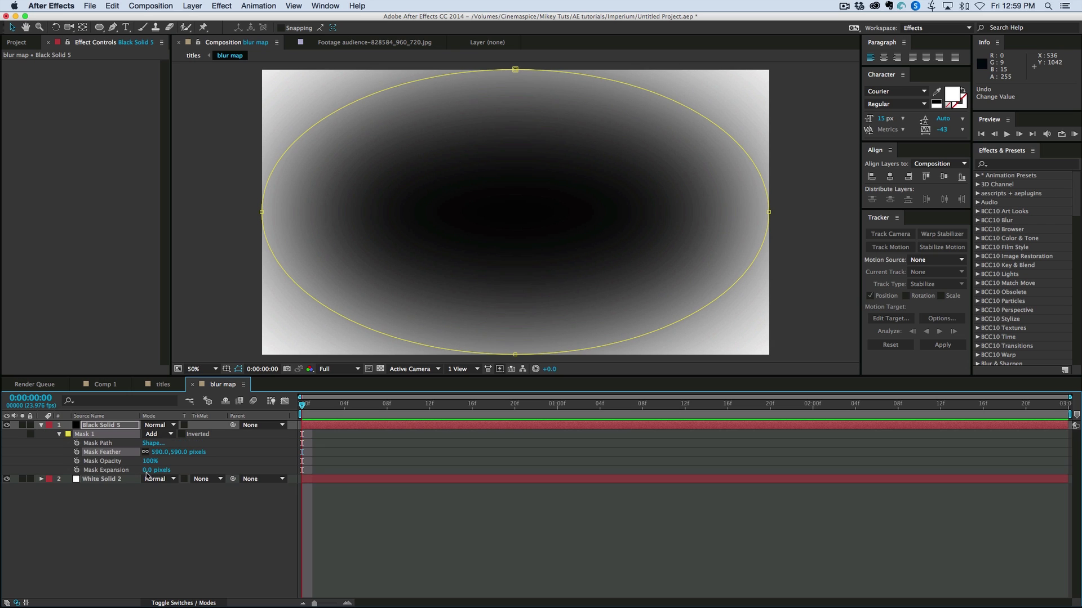
drag(145, 471, 123, 471)
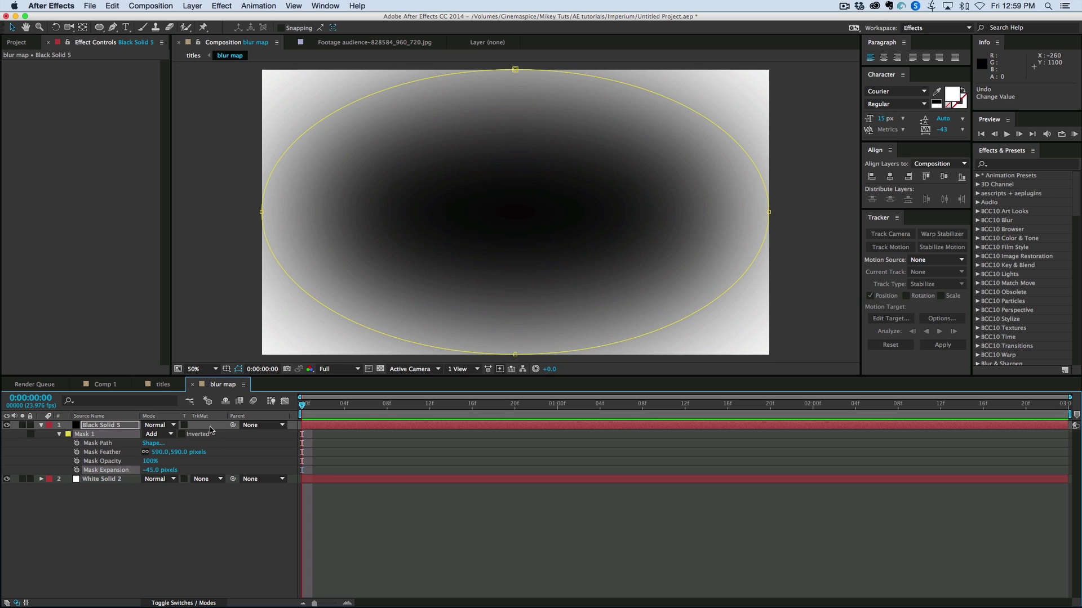
Return to the titles composition and move the flare layer above the adjustment layer to keep it out of the blur.
click(161, 384)
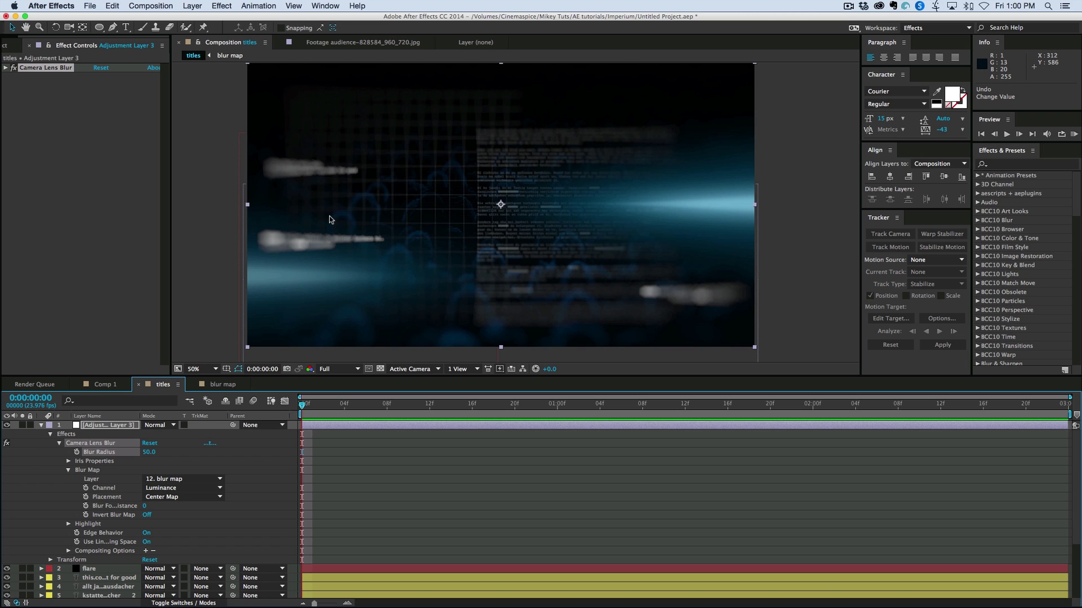
click(41, 426)
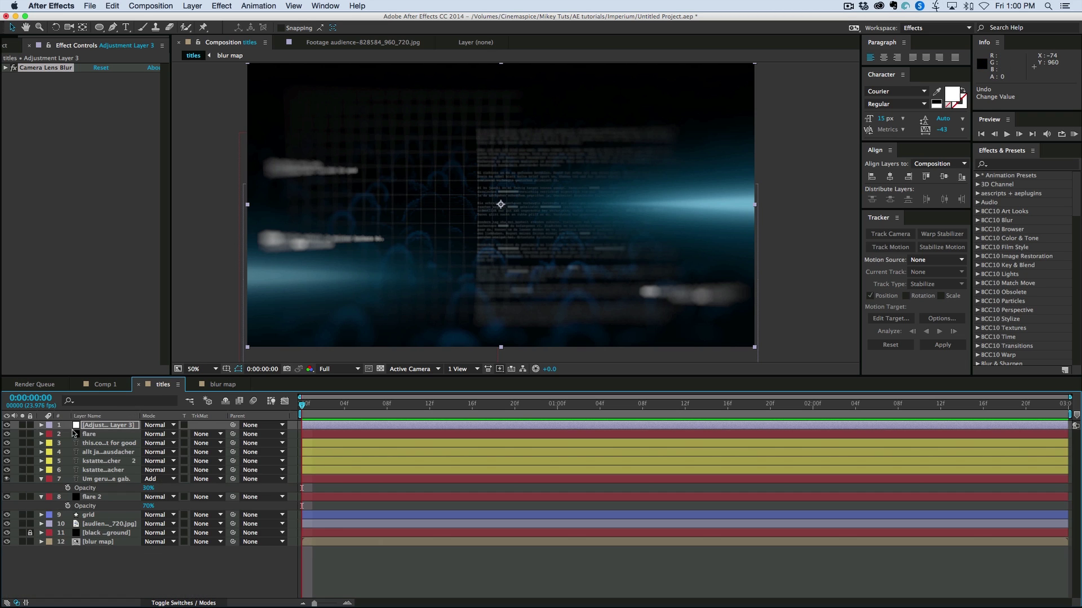
click(91, 435)
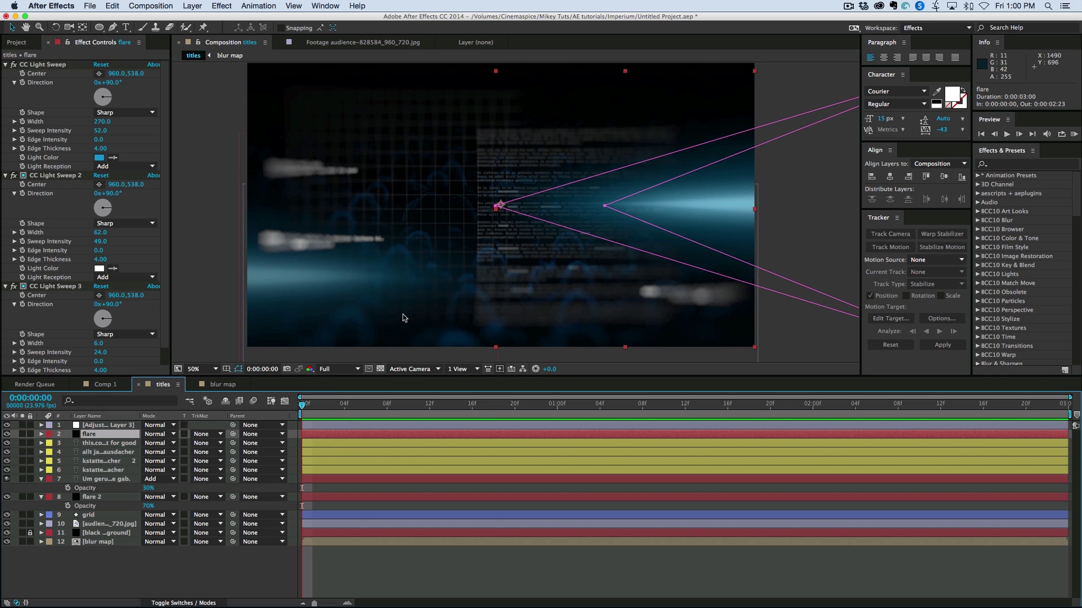
drag(92, 435, 104, 426)
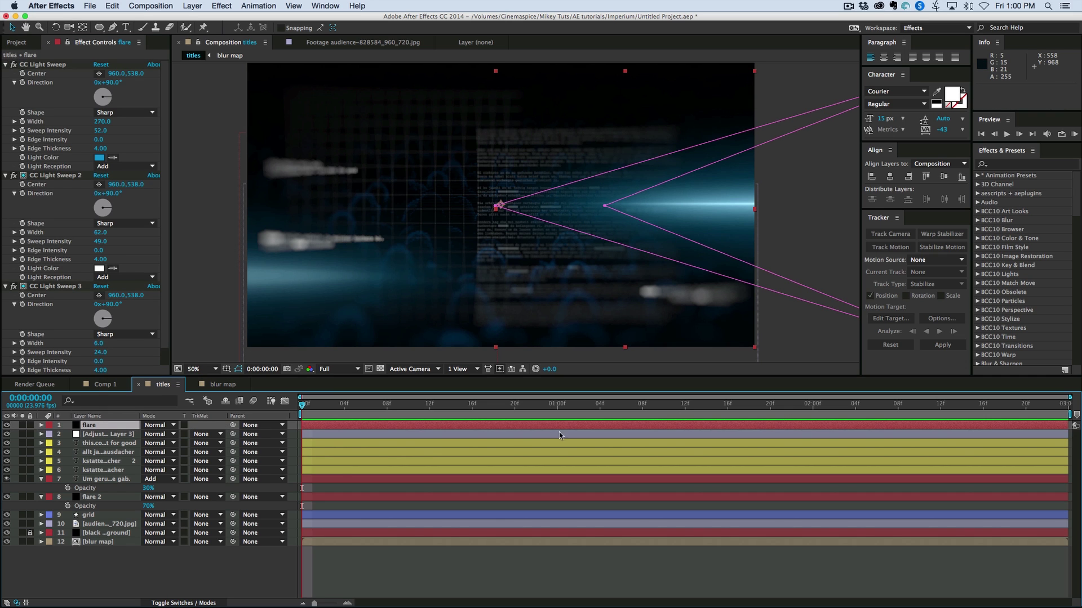
click(482, 557)
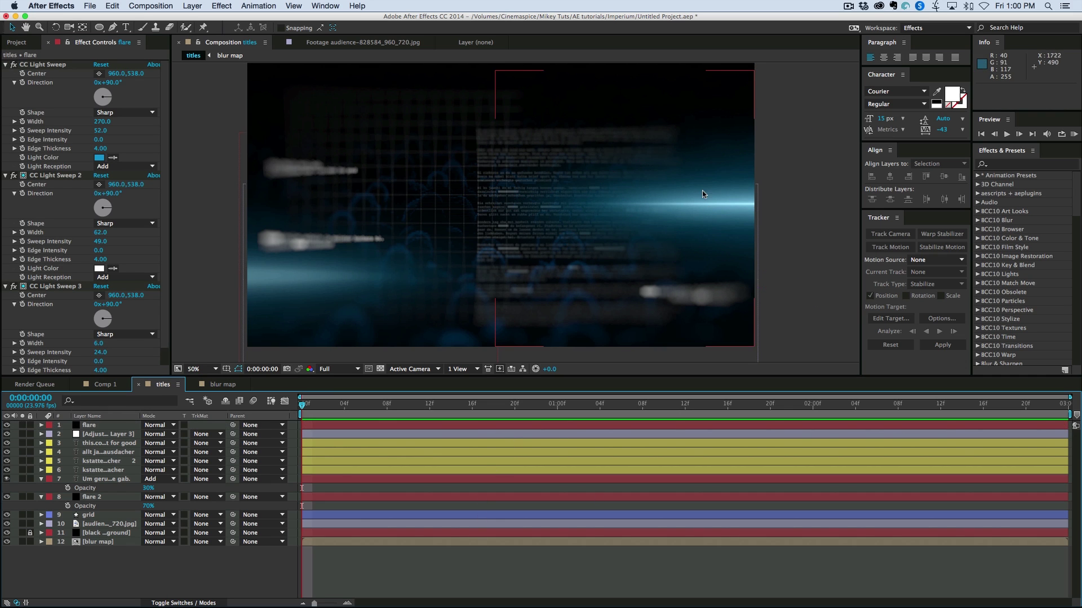
Add the 1398245775008.jpeg image to the titles composition and scale it to about 198% to fill the frame.
click(22, 43)
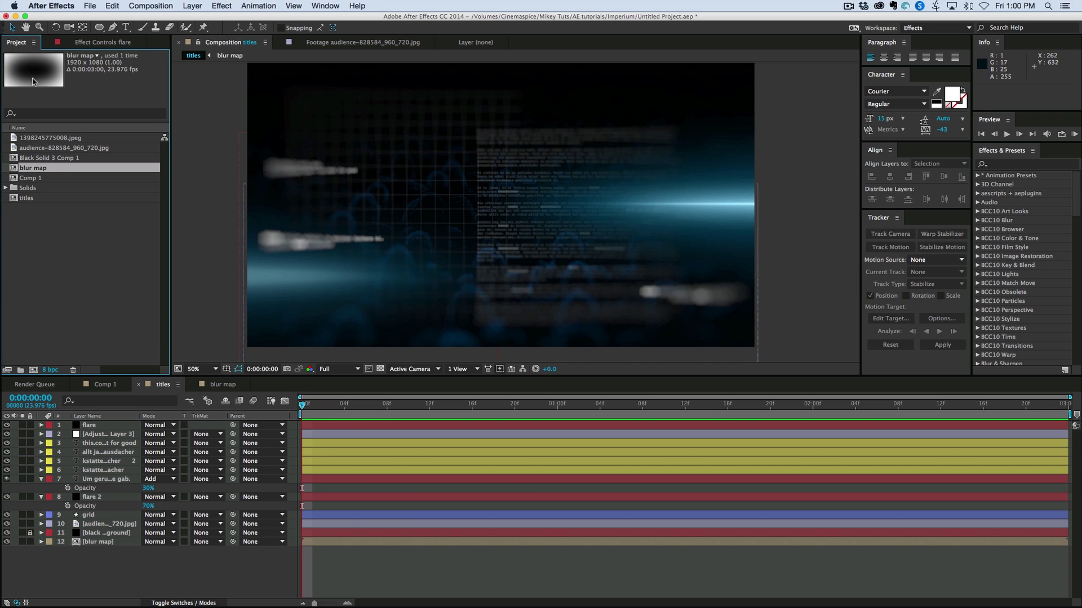
click(54, 148)
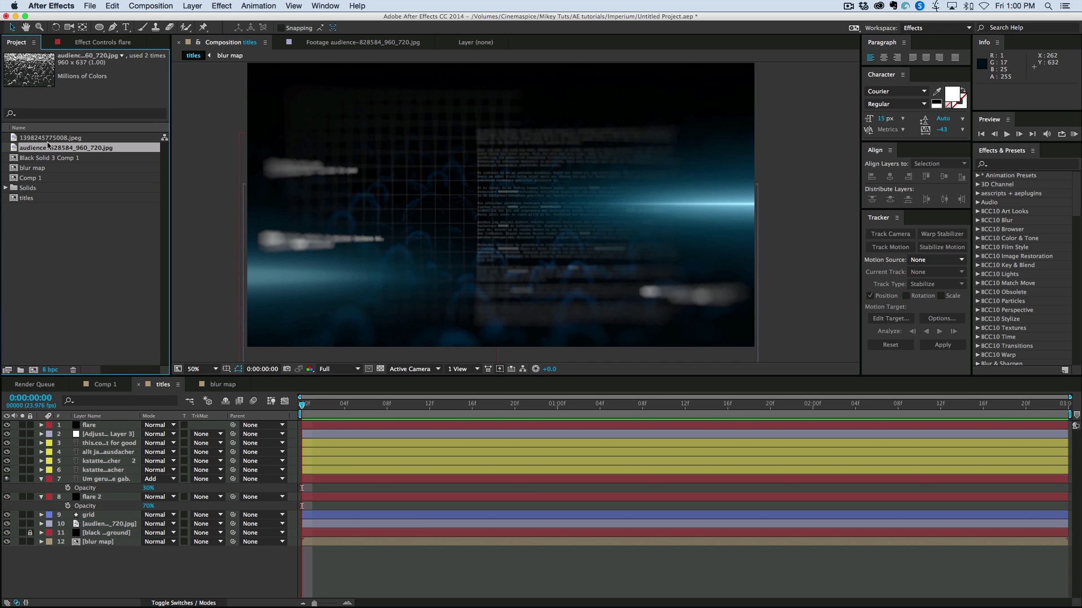
drag(48, 140, 501, 204)
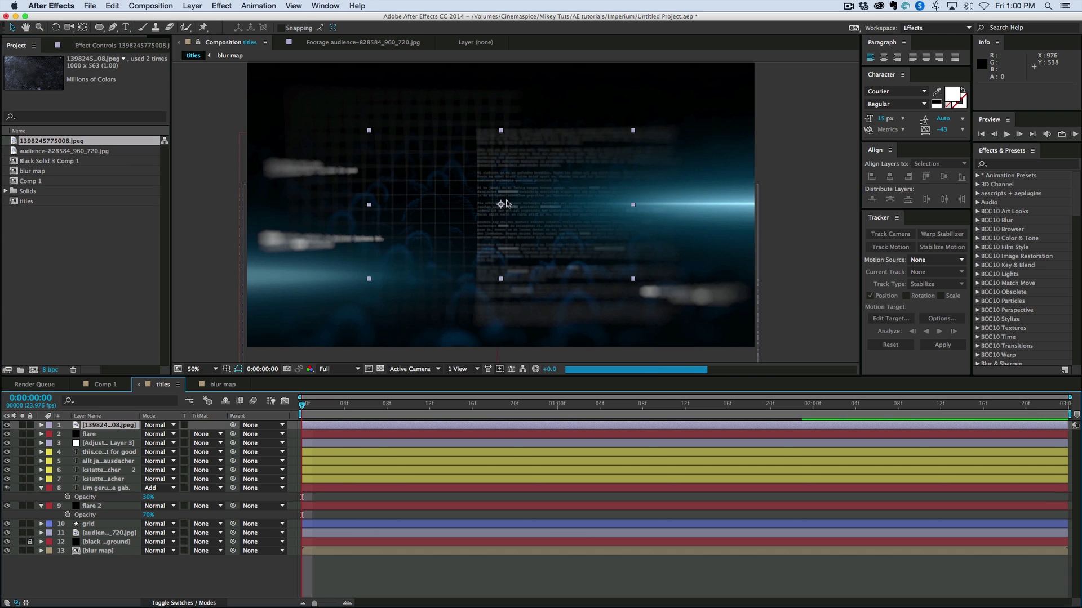
key(super+alt+f)
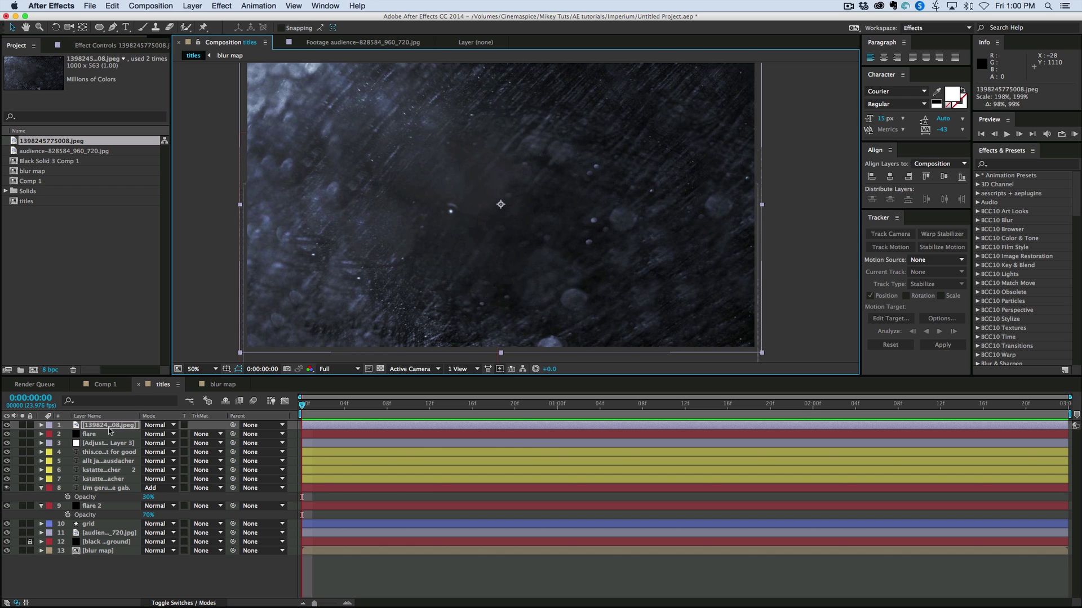
Move the 1398245775008.jpeg layer directly below the adjustment layer and set its blending mode to Screen.
drag(111, 429, 112, 452)
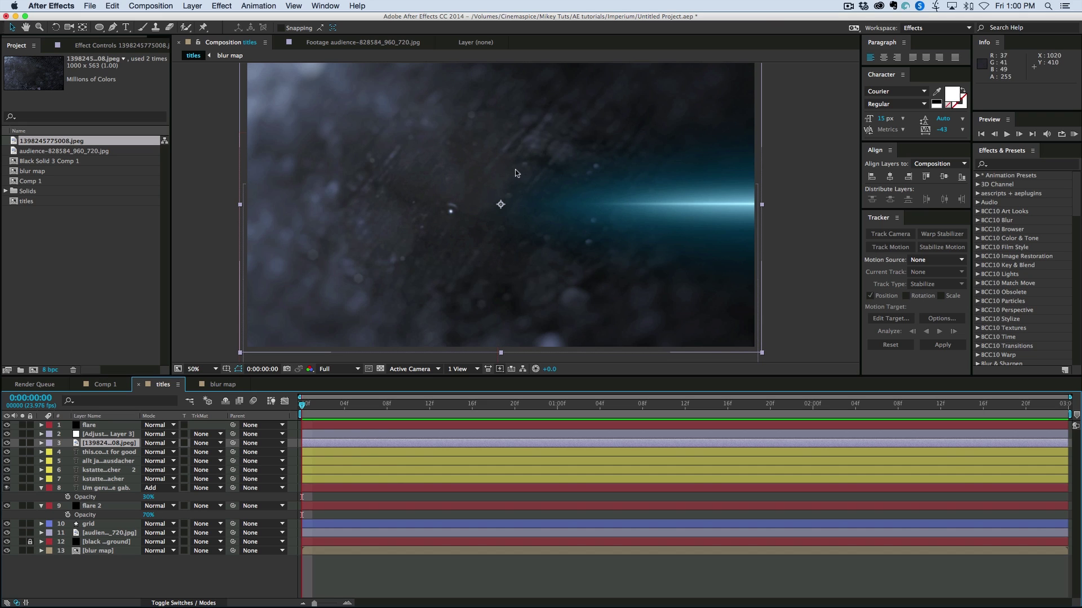
click(154, 443)
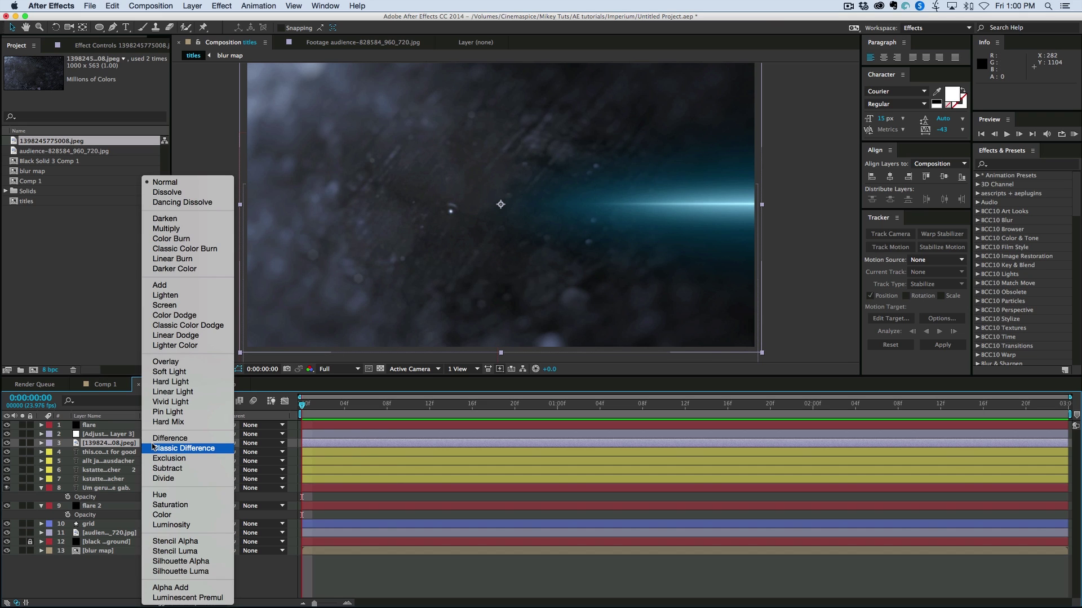
click(178, 305)
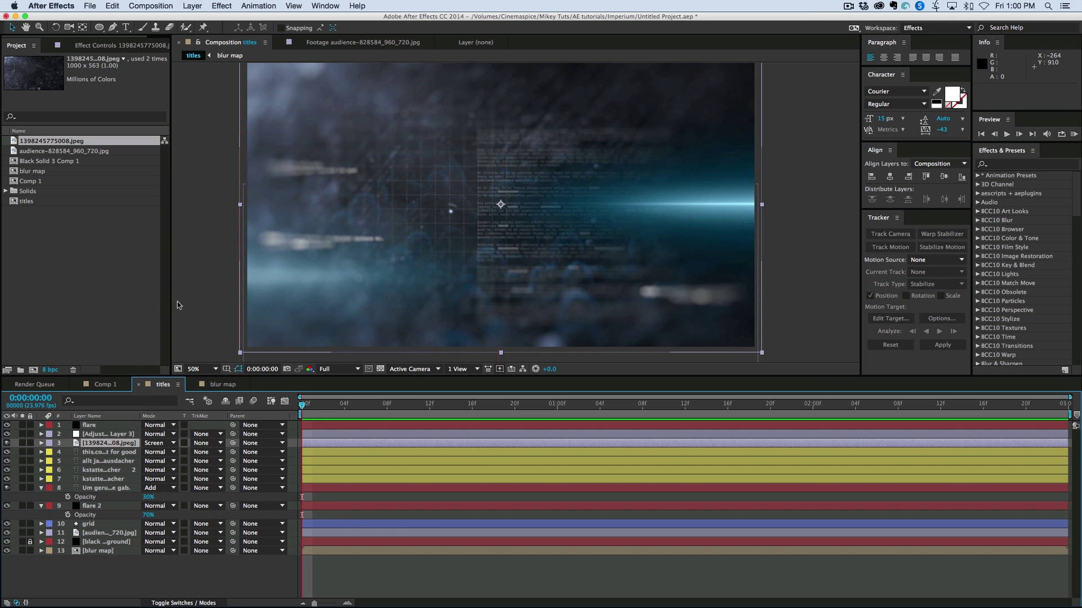
Set the 1398245775008.jpeg layer's opacity to 25% and move it above the adjustment layer, just below the flare layer.
key(t)
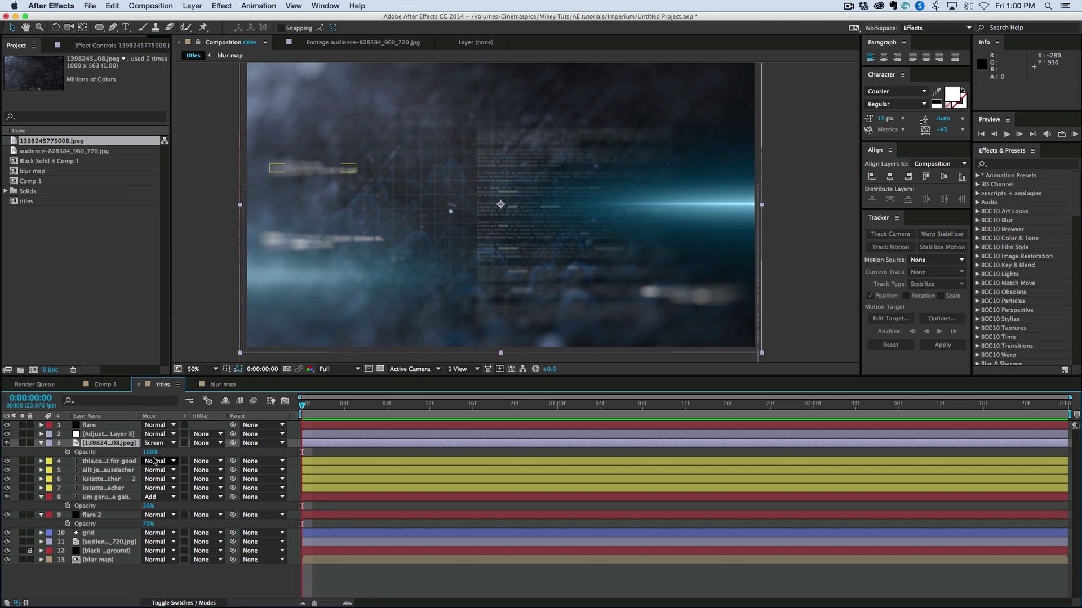
click(151, 452)
text(50)
key(Return)
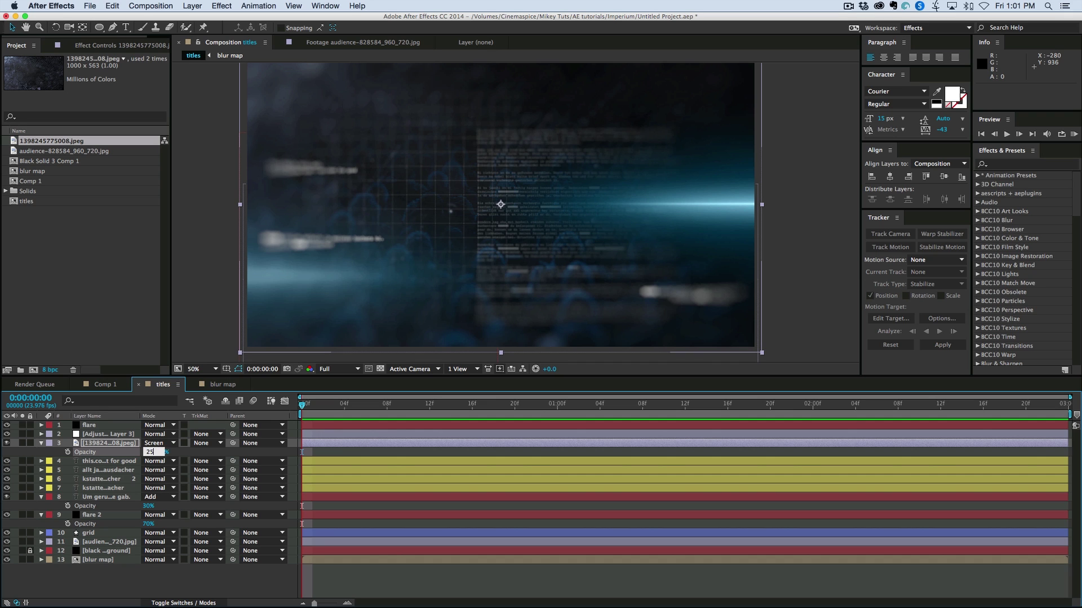
text(25)
key(Return)
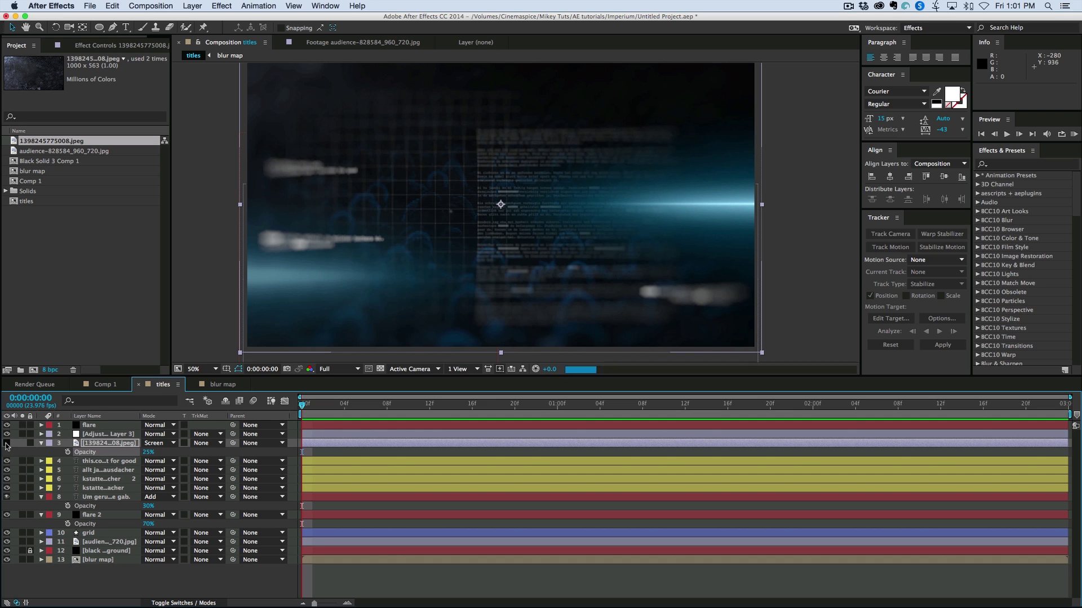
drag(107, 443, 109, 435)
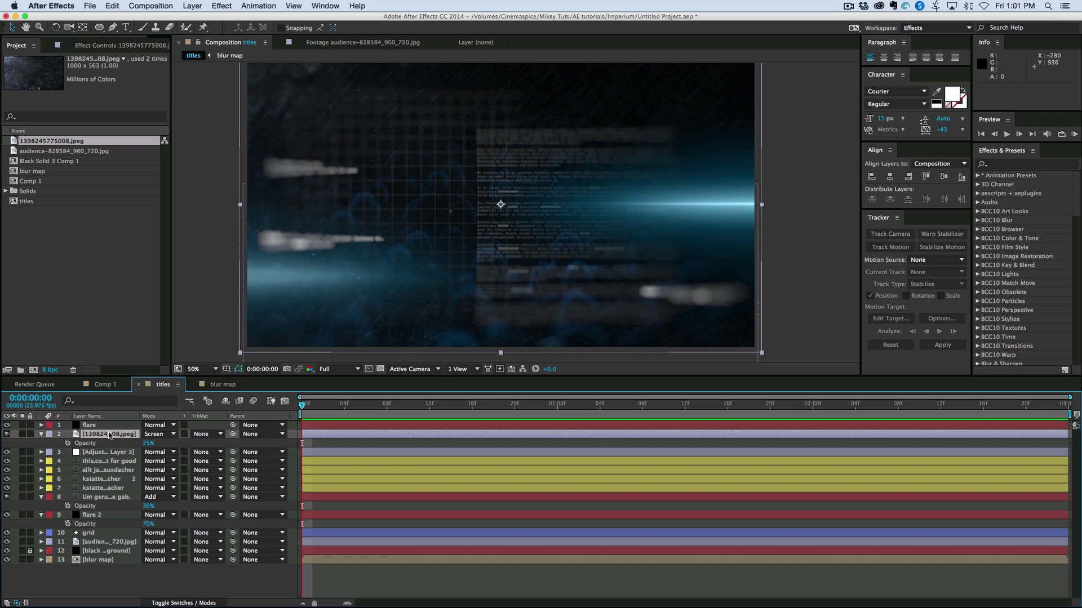
Duplicate the flare 2 layer and move the copy directly below the top flare layer.
click(96, 514)
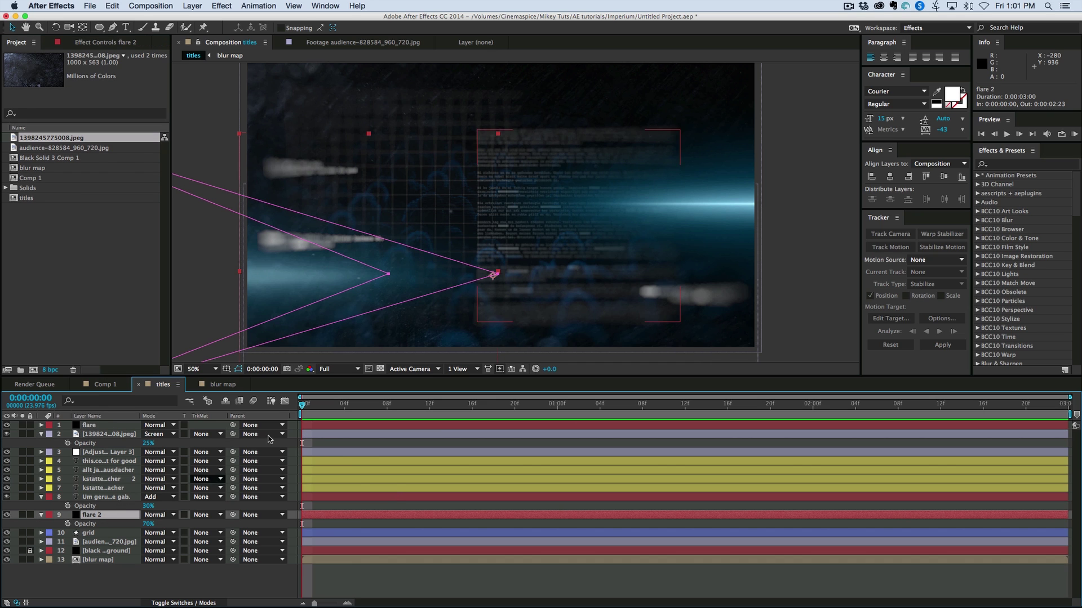
key(ctrl+d)
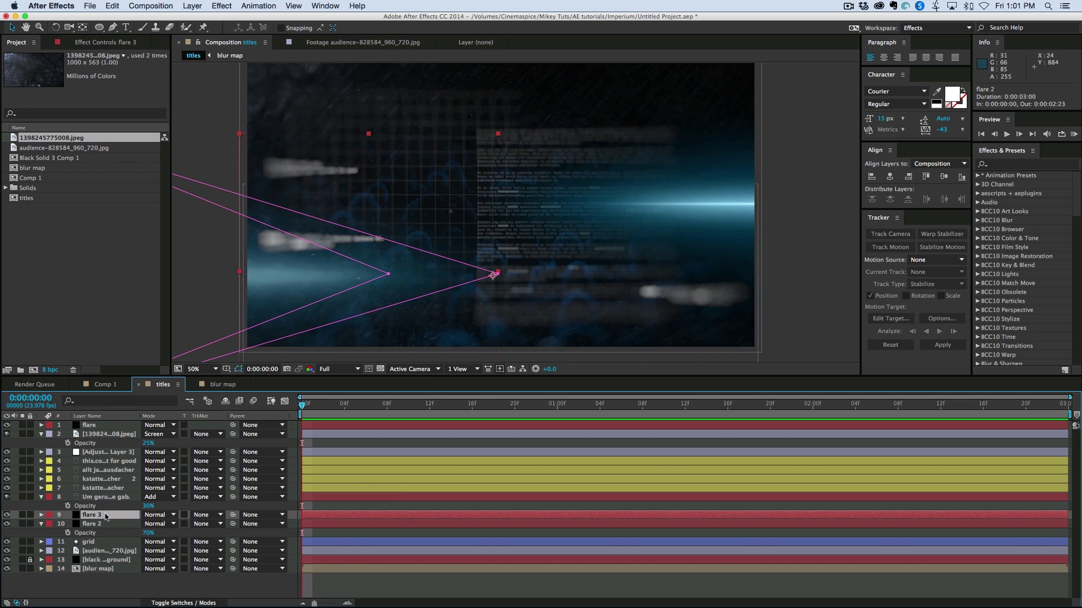
drag(105, 516, 115, 436)
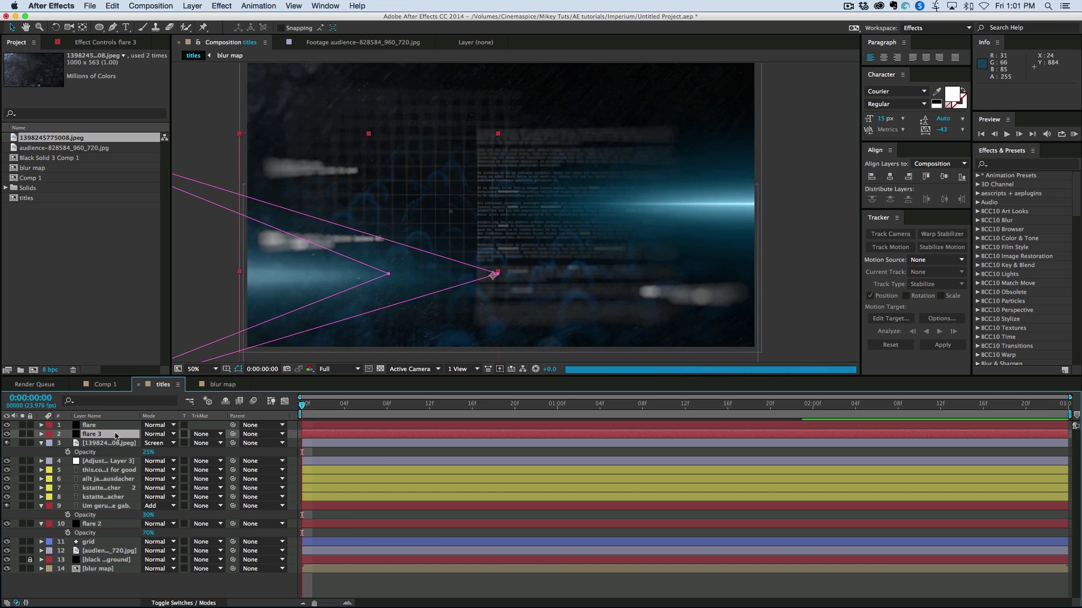
Set the duplicated flare's opacity to 25%, deselect it, and collapse the properties of the duplicate and the jpeg layer.
key(t)
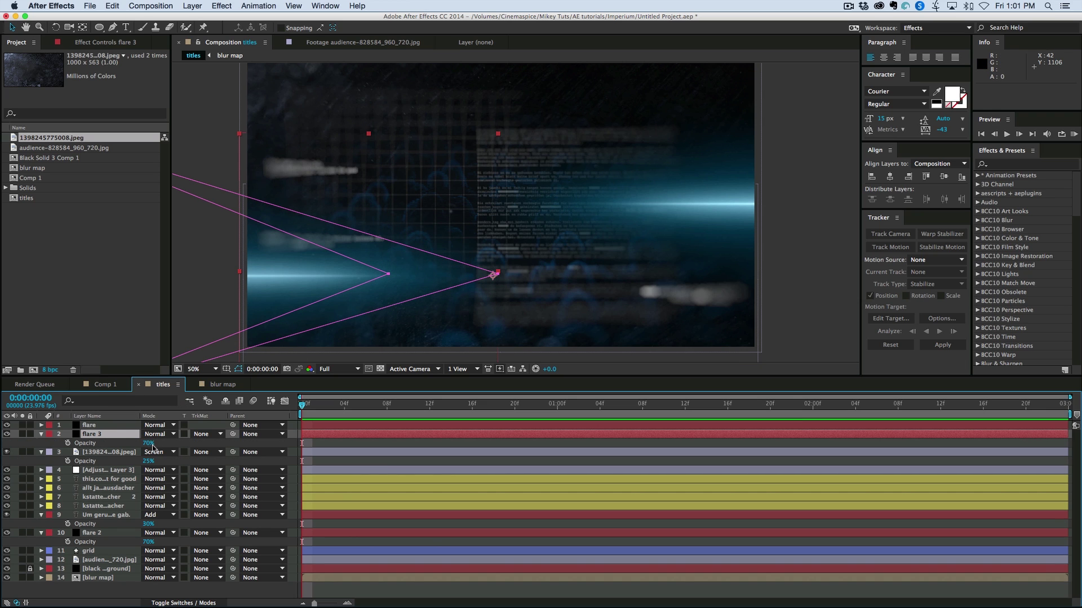
click(148, 445)
text(25)
key(Return)
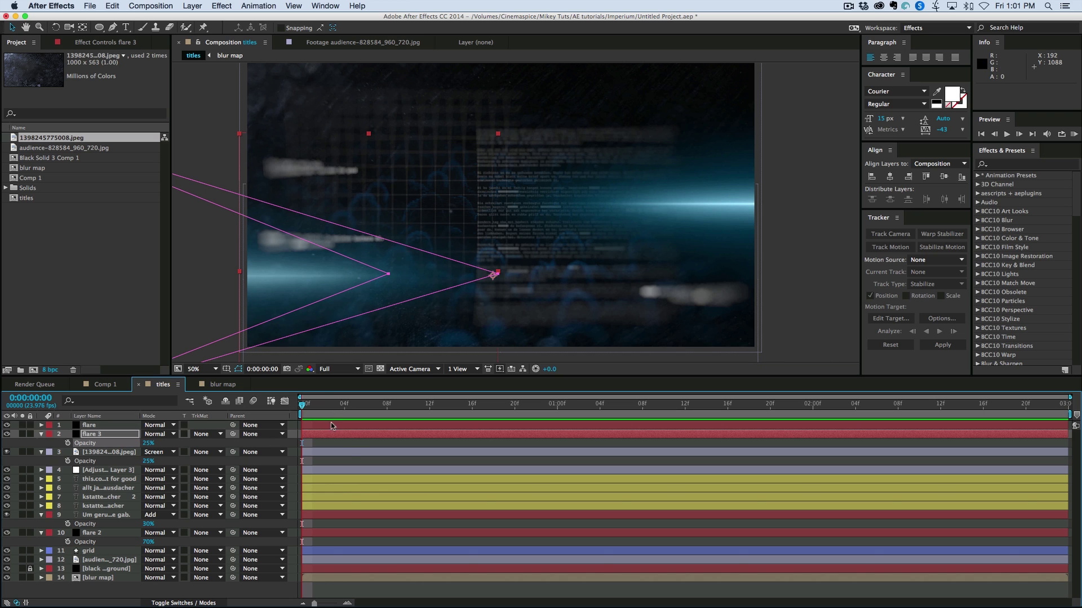
click(349, 447)
click(41, 435)
click(41, 444)
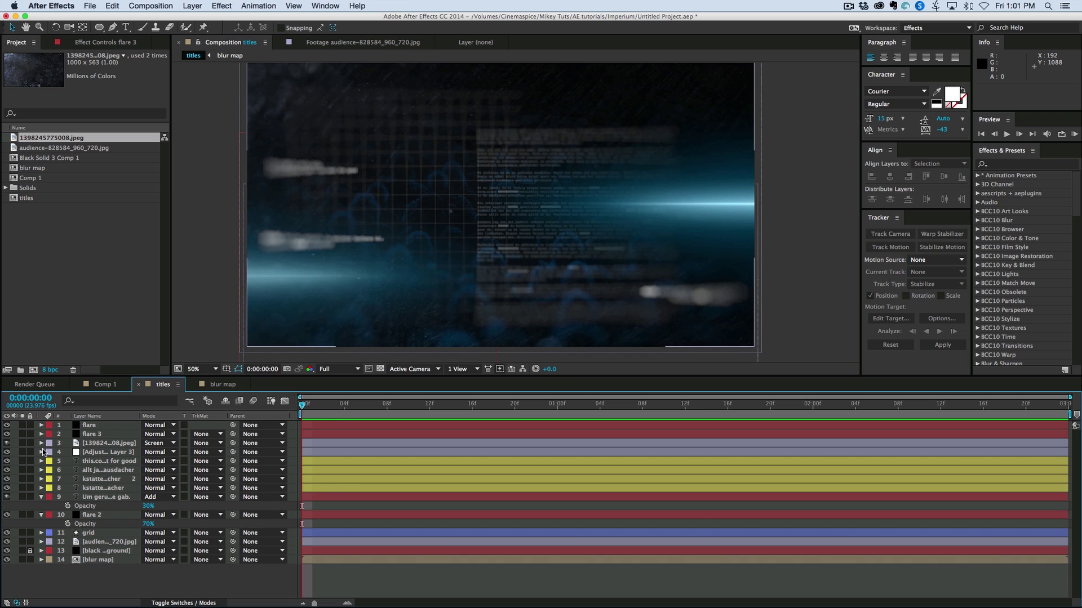
Collapse the opacity properties of the Um geru…e gab. and flare 2 layers and add a text layer reading CINEMA SPICE.
click(41, 496)
click(42, 506)
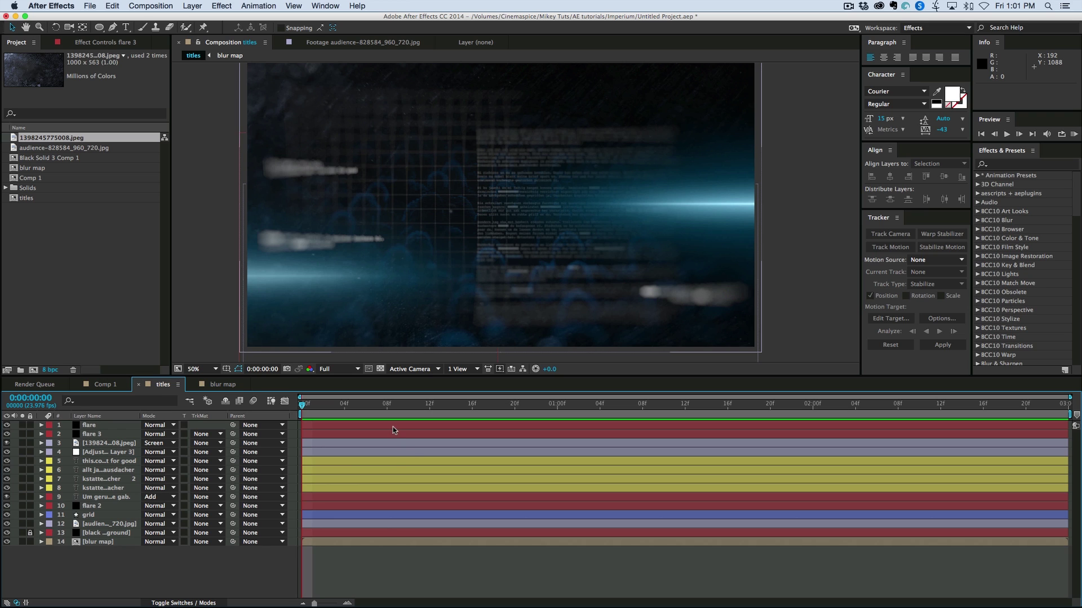
click(126, 29)
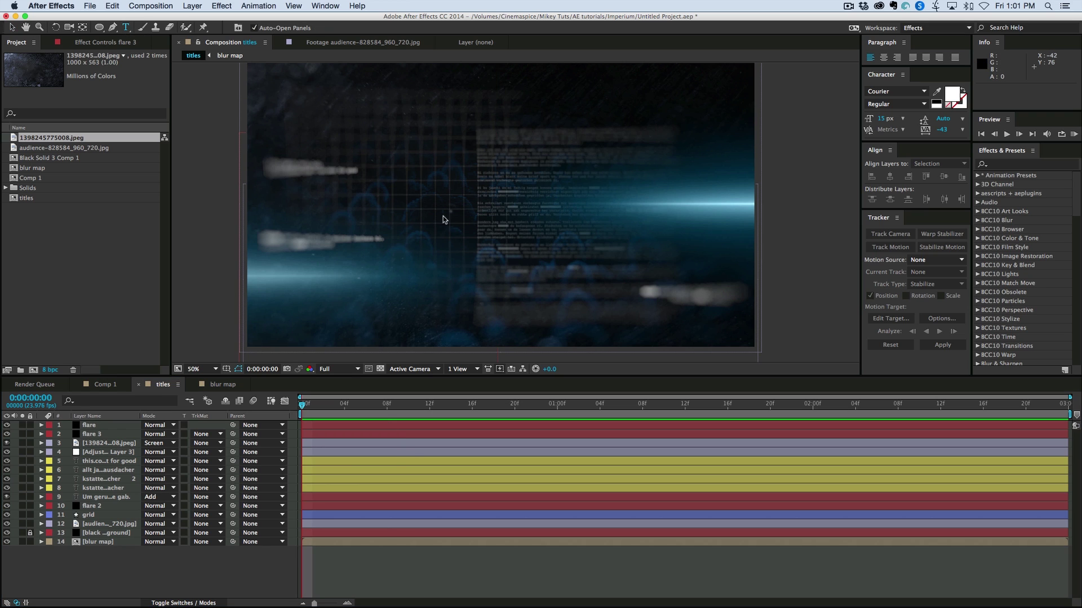
click(449, 205)
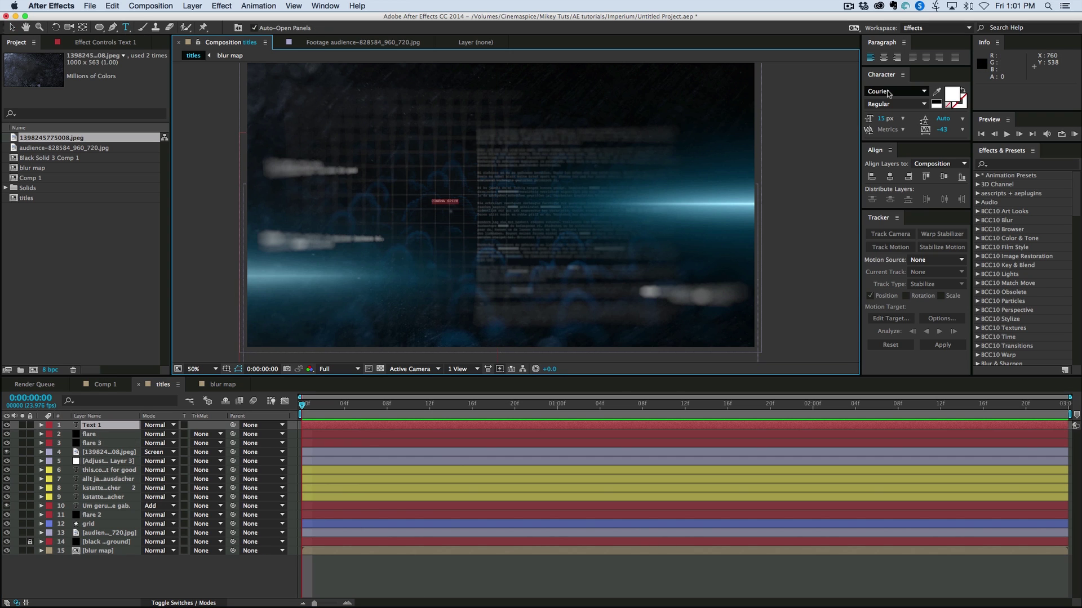
Format the CINEMA SPICE title in Bank Gothic BT Light at 178 px and centre it in the composition.
click(889, 91)
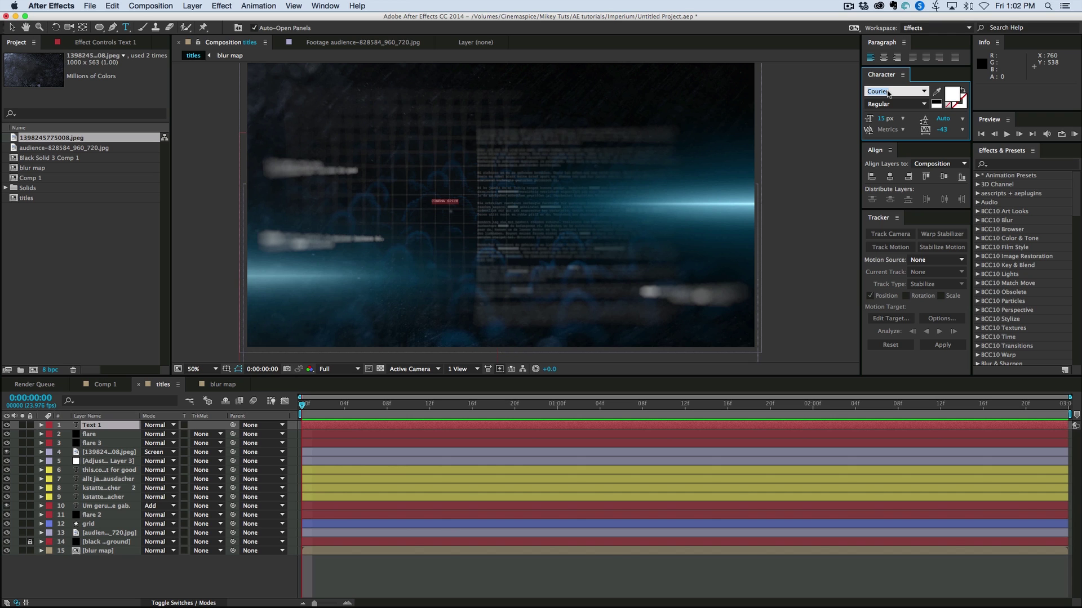
text(Bank Gothic BT)
key(Return)
click(924, 104)
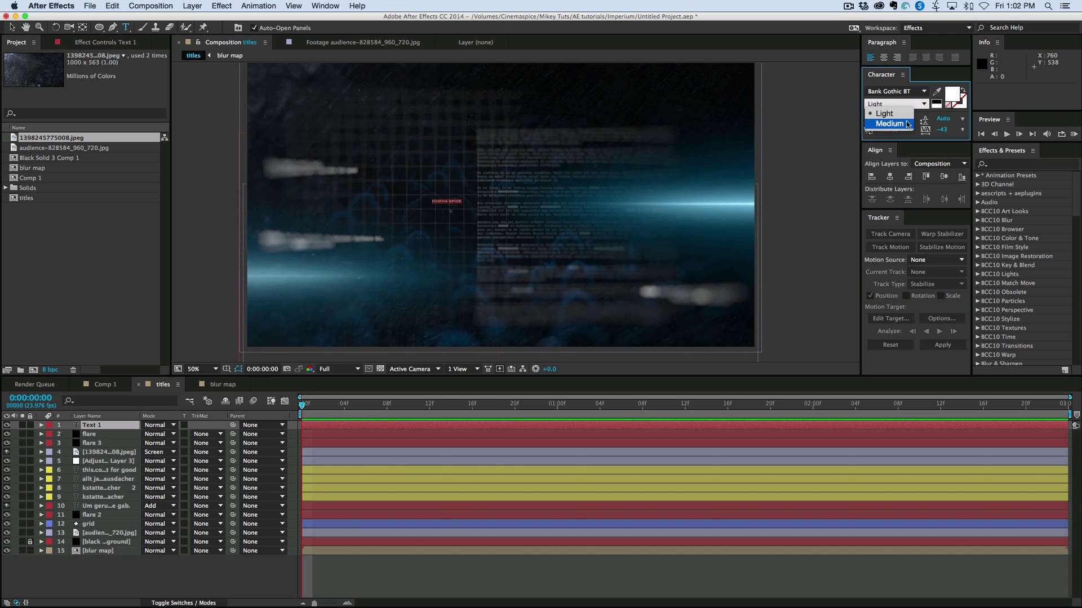
click(896, 115)
text(178)
key(Return)
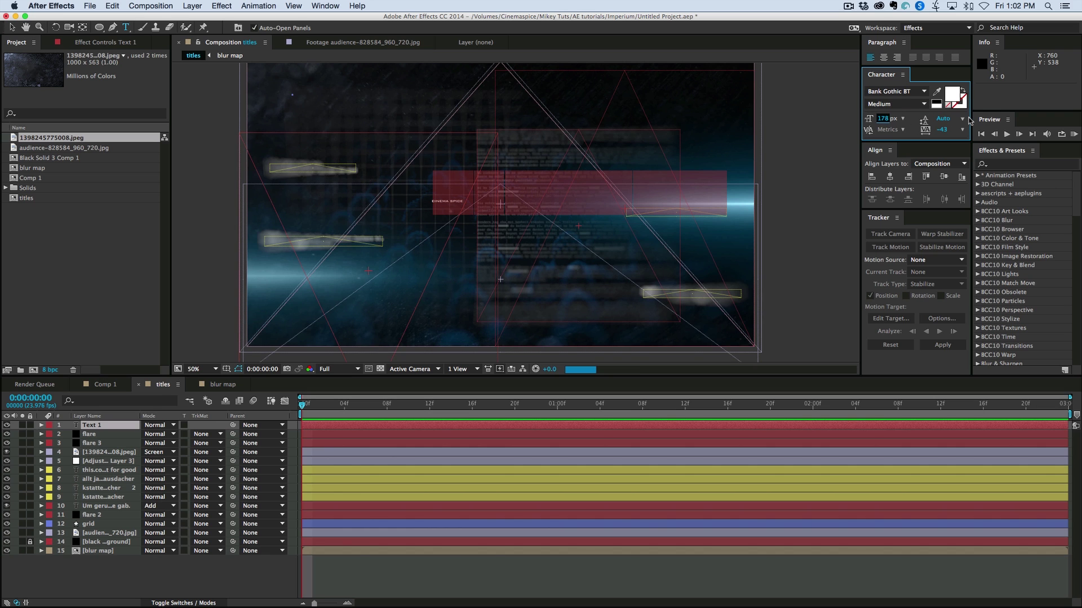
click(890, 179)
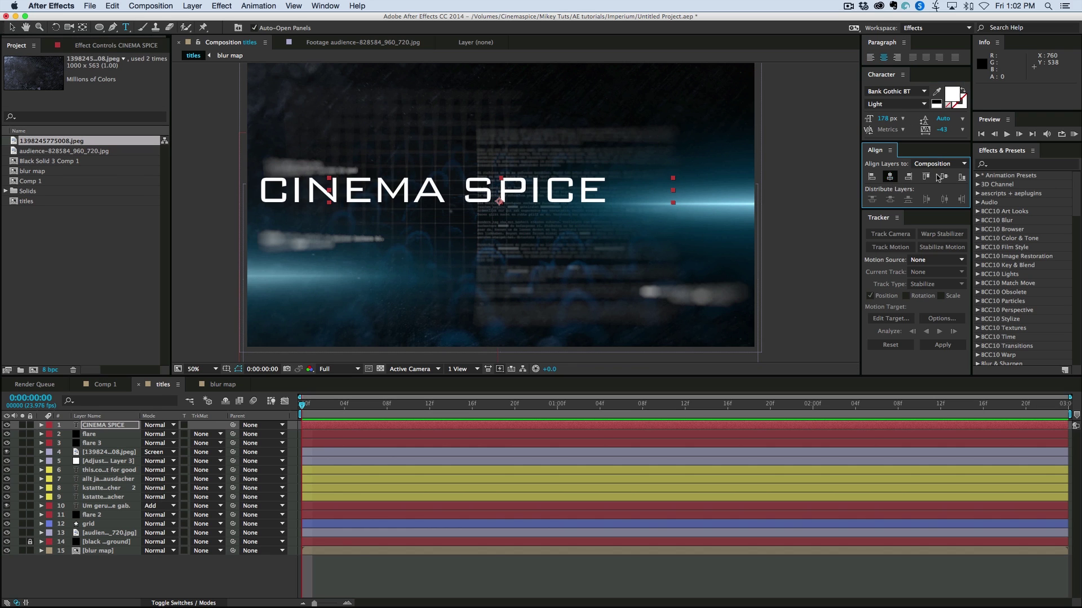
click(406, 576)
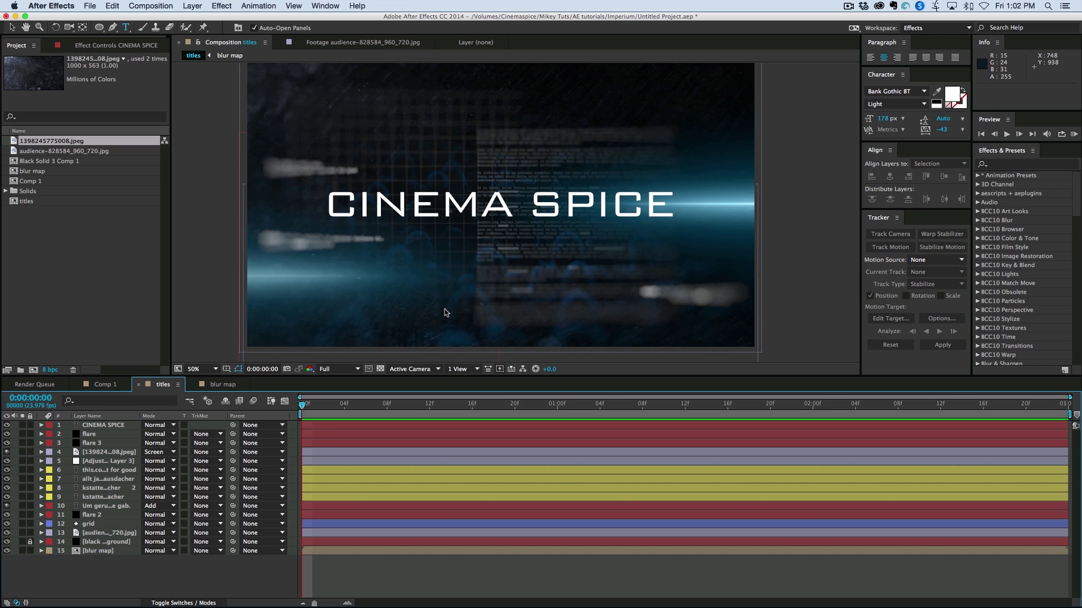
Parent the allt ja…ausdacher text layer to Adjustment Layer 3.
click(103, 462)
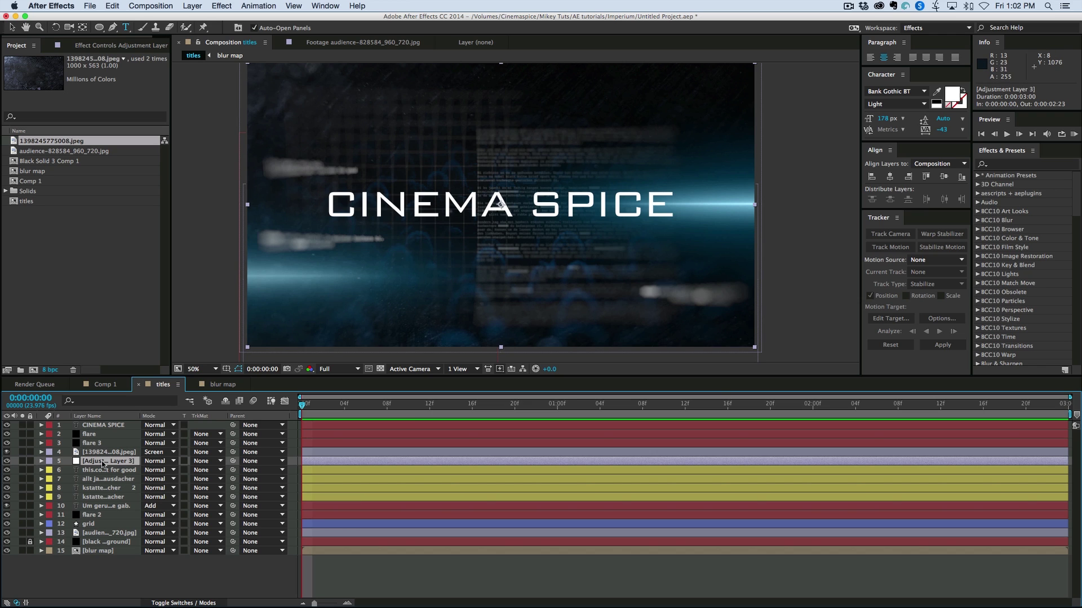
click(104, 470)
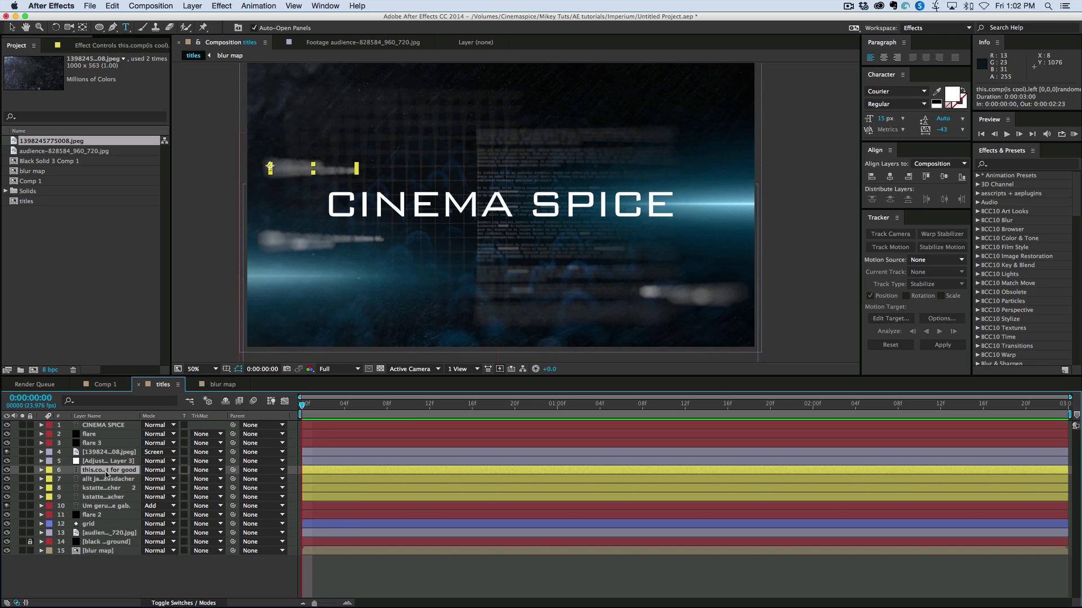
click(106, 497)
click(104, 479)
click(104, 470)
super+click(104, 488)
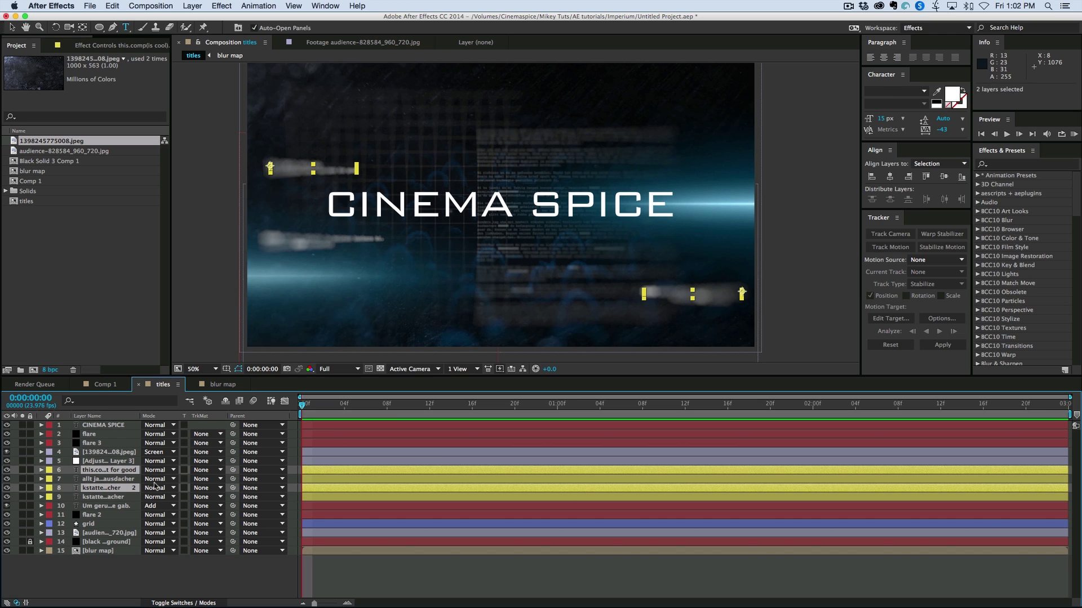
drag(234, 480, 98, 462)
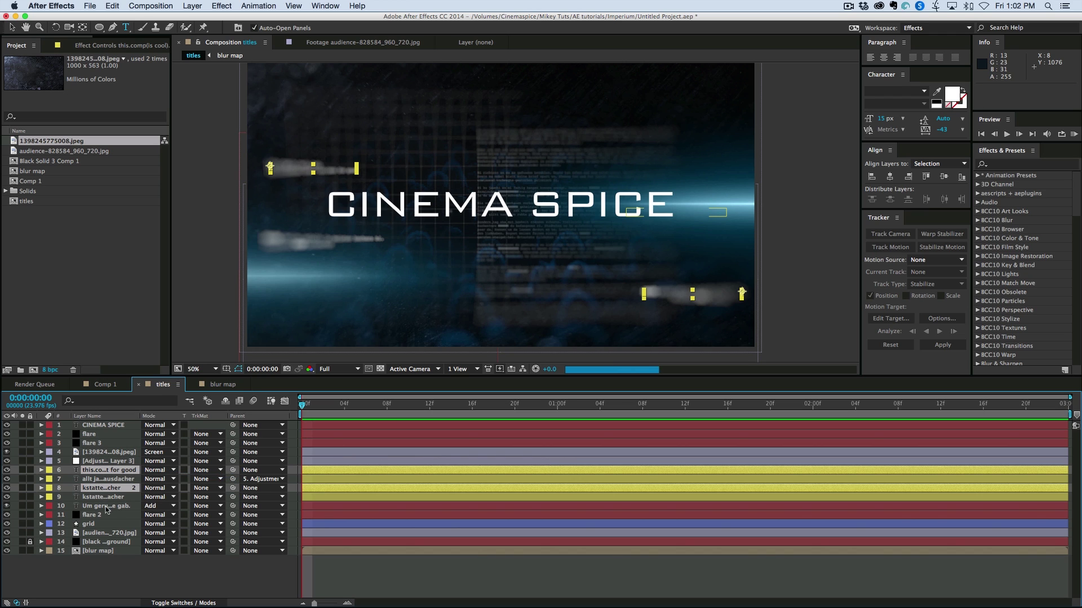
Parent the grid, blur map and both kstatte…acher text layers to Adjustment Layer 3.
click(90, 524)
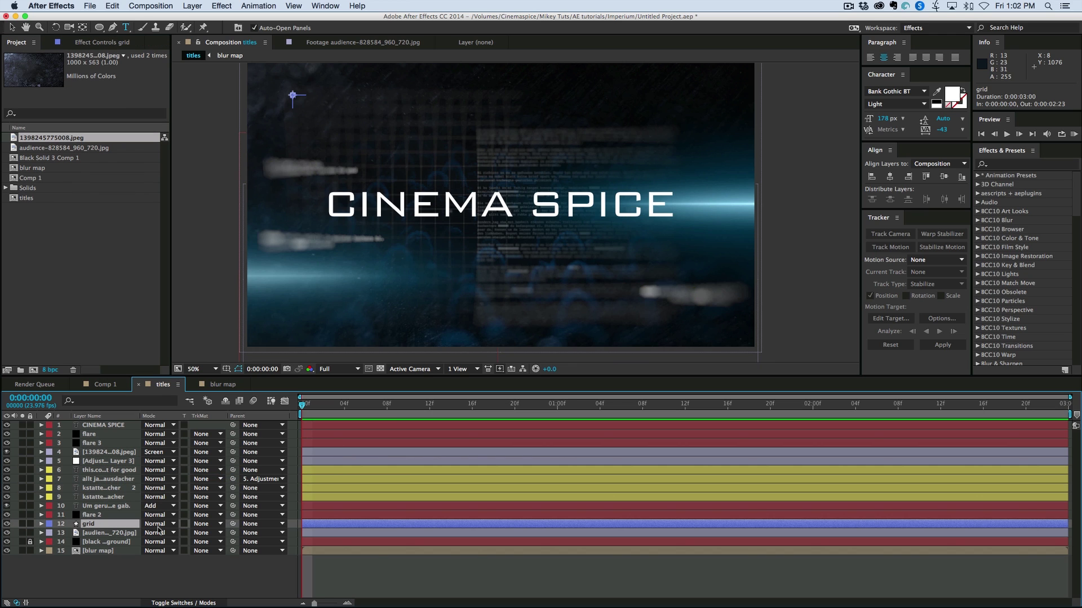
drag(233, 524, 101, 462)
click(104, 551)
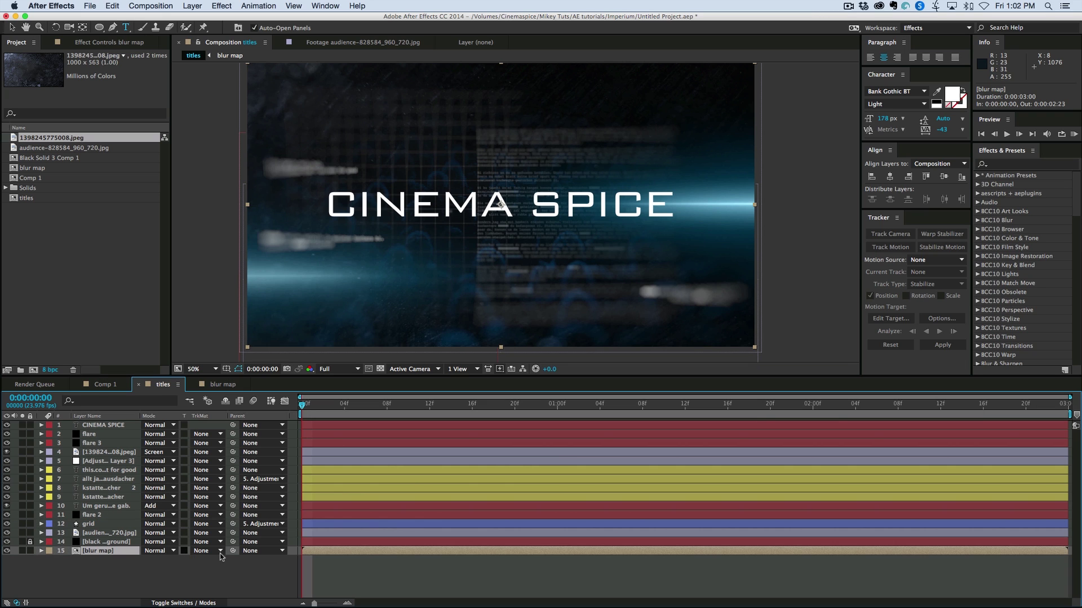
drag(233, 550, 104, 463)
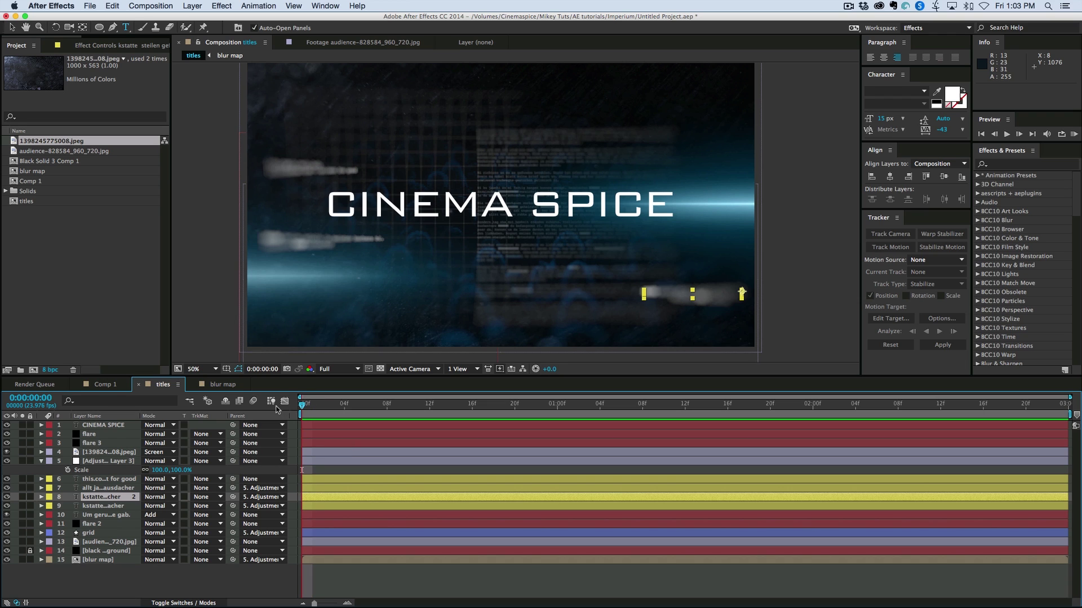
Keyframe Adjustment Layer 3's scale from 100% at the first frame to 115% at 0:00:02:23.
click(68, 470)
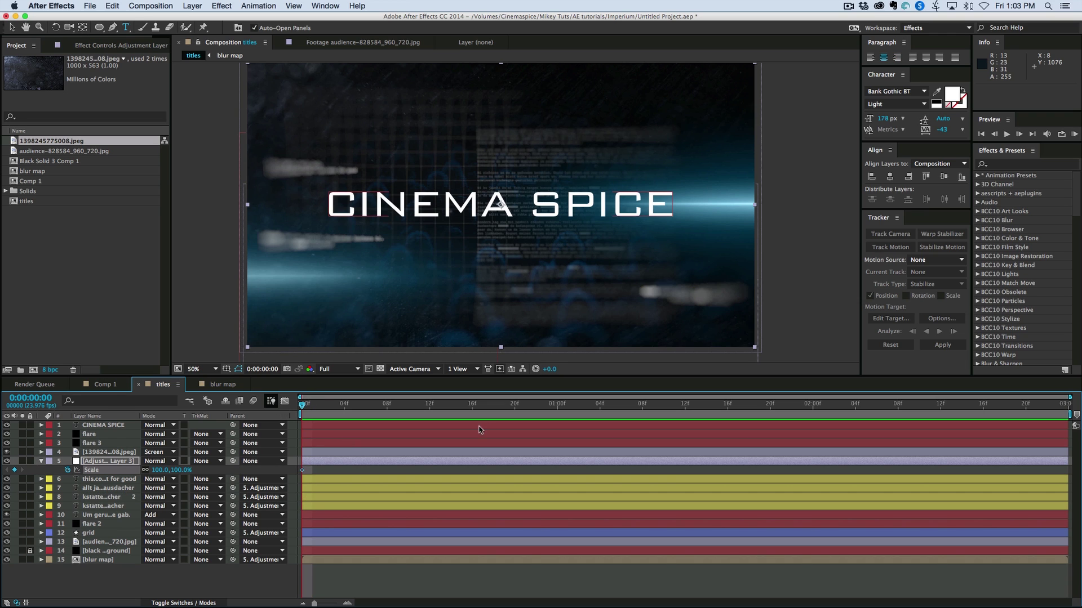
click(1072, 406)
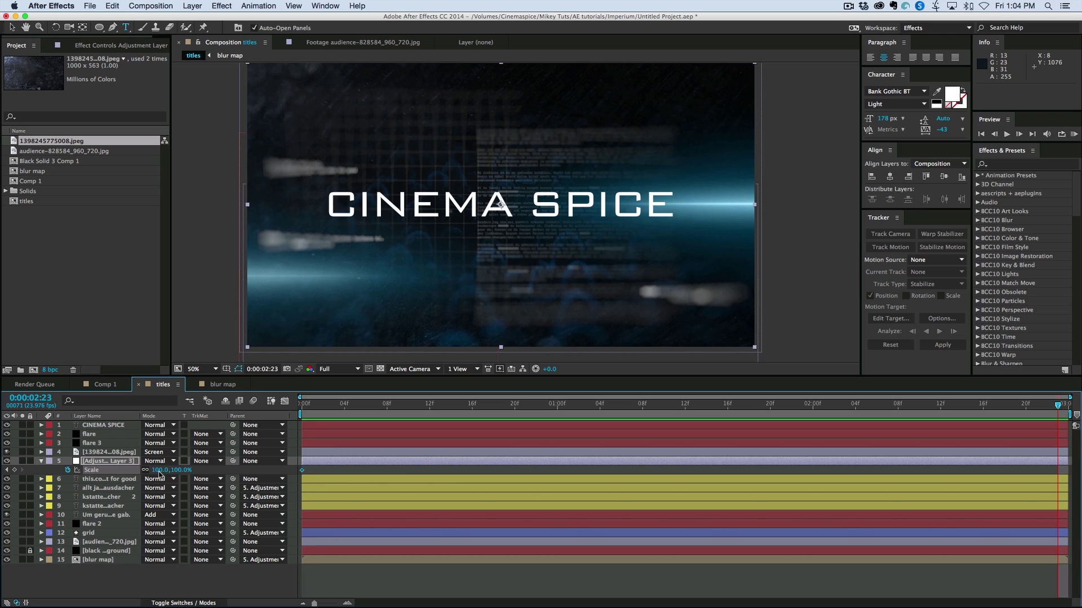
click(160, 470)
key(Return)
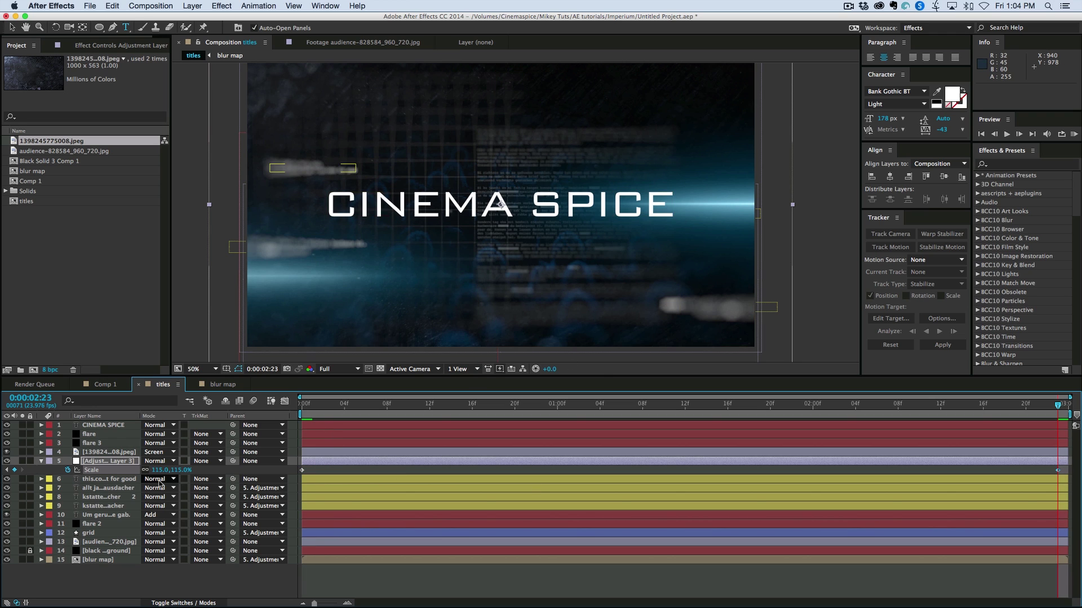
Keyframe the audience image layer's scale from 220% at the first frame to 200% at 0:00:02:23.
click(107, 542)
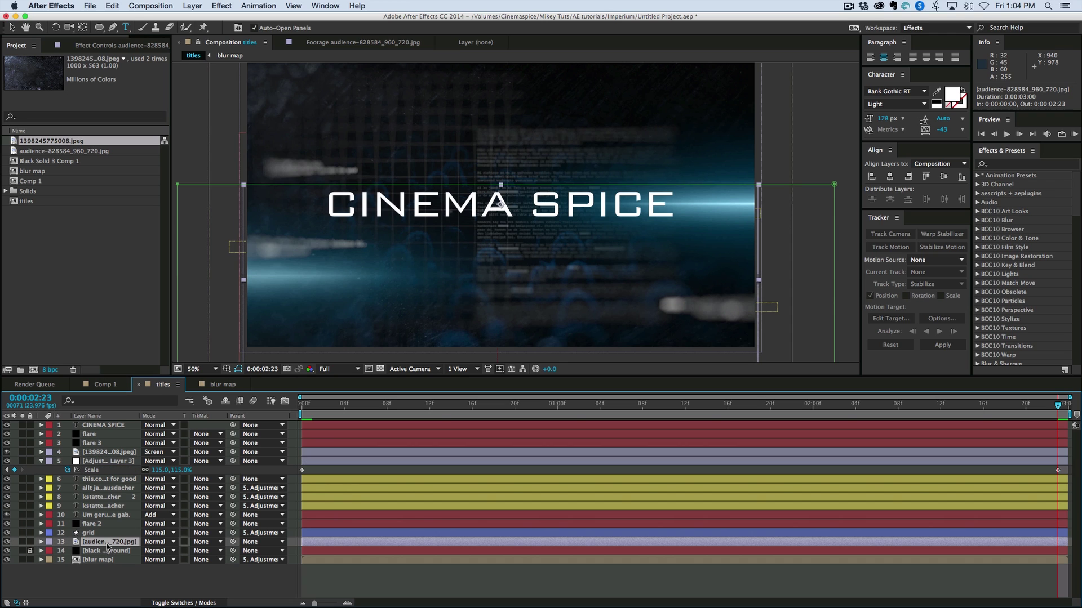
key(s)
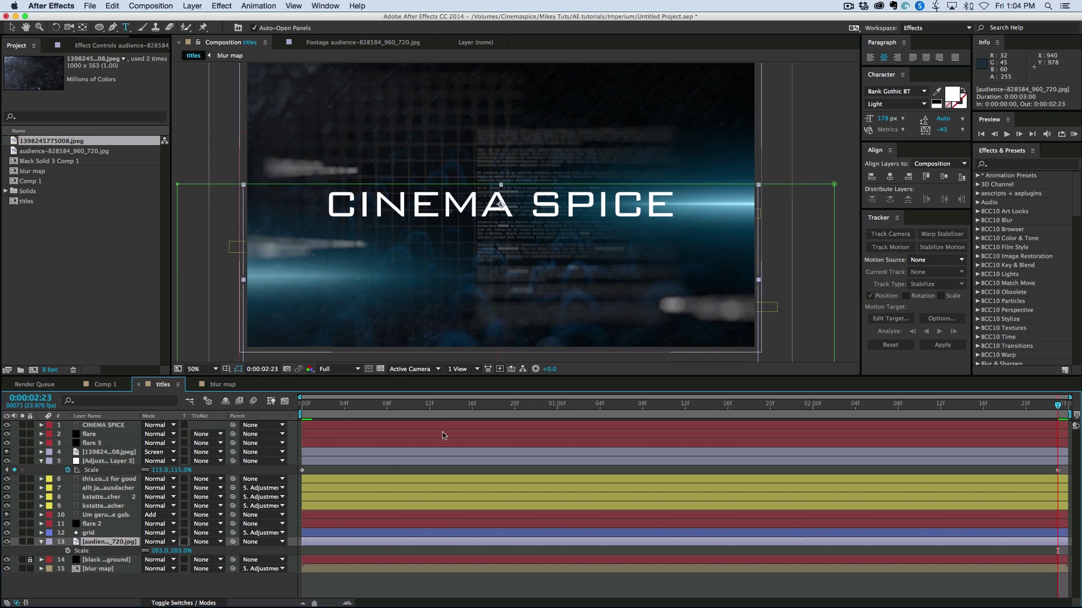
drag(324, 406, 280, 413)
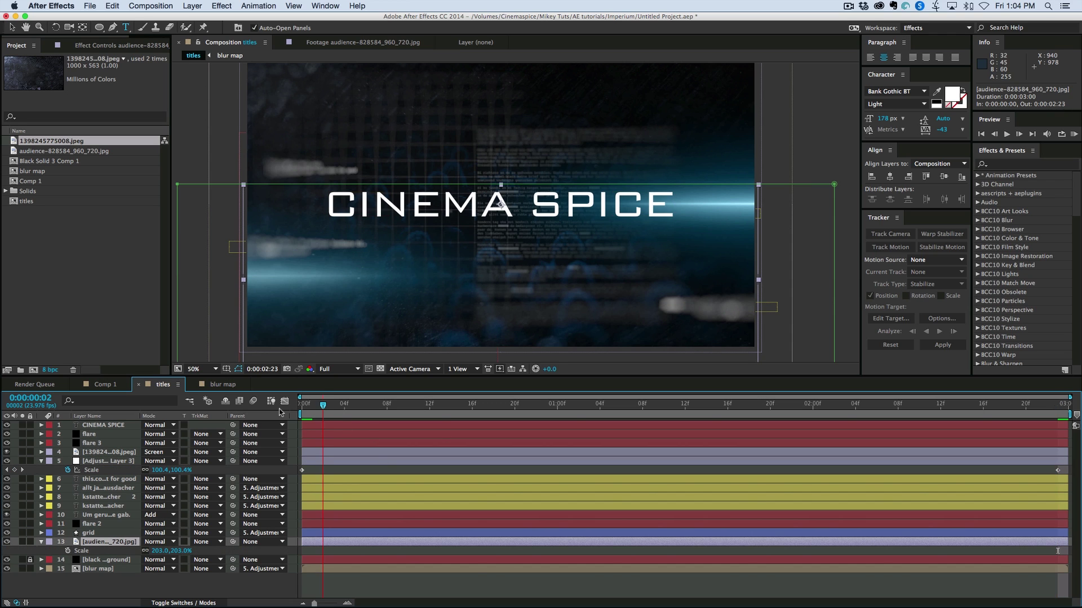
click(160, 551)
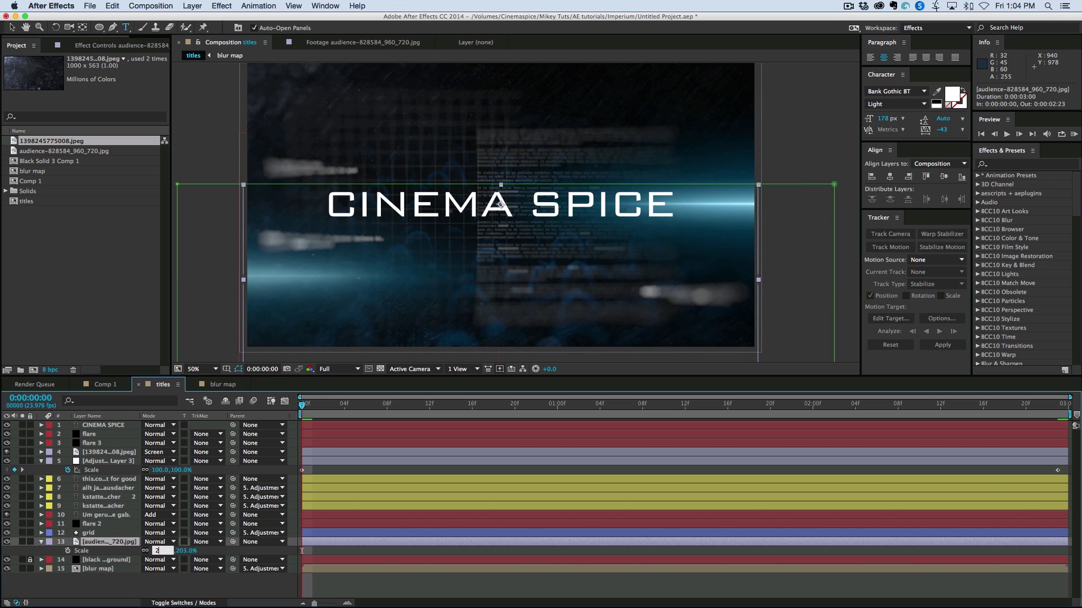
text(220)
key(Return)
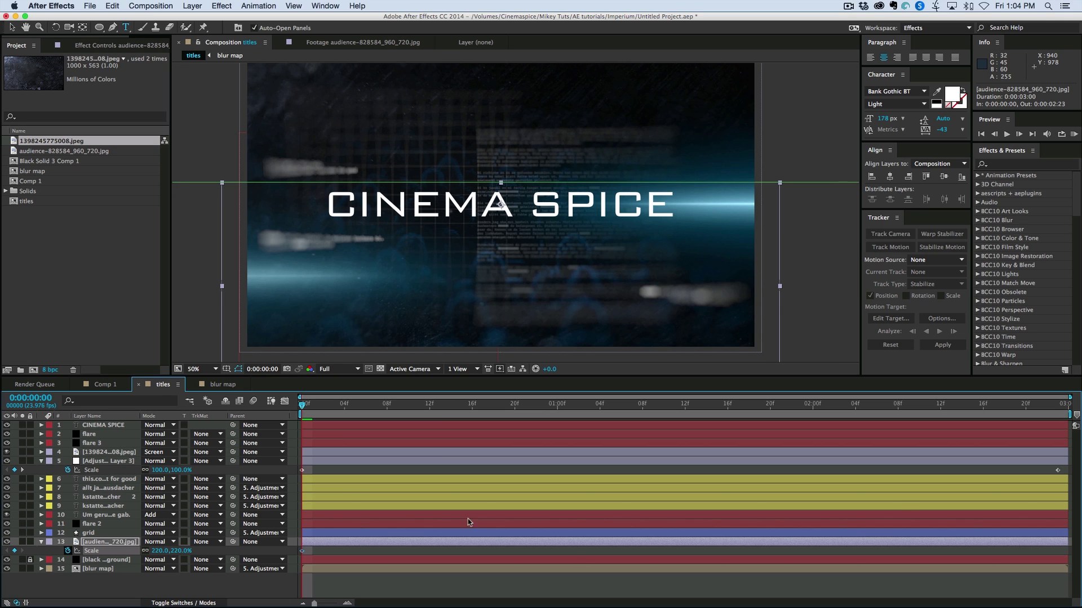
click(1065, 407)
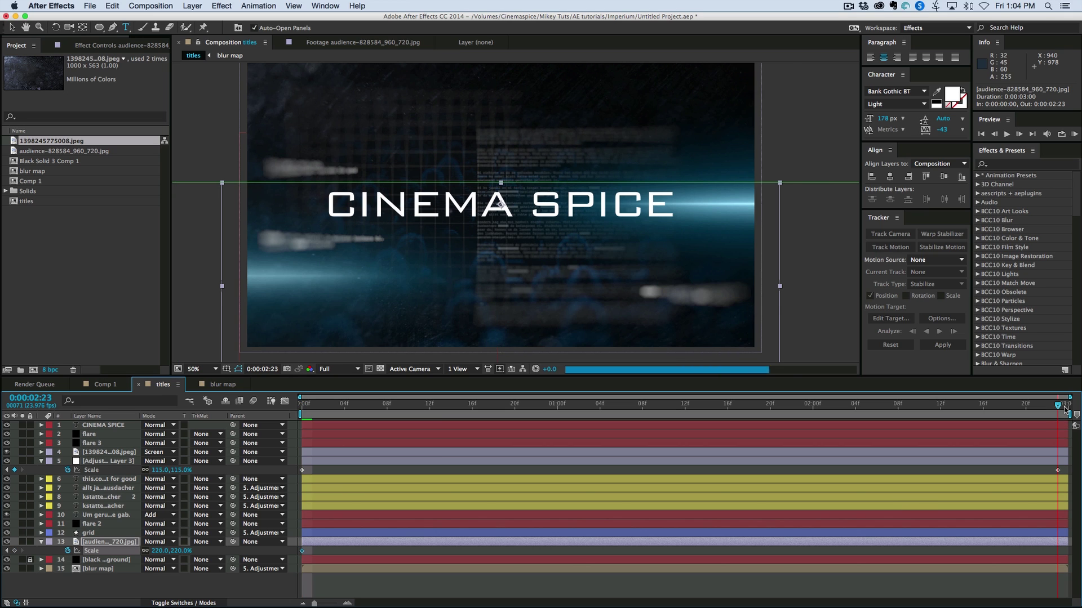
key(2)
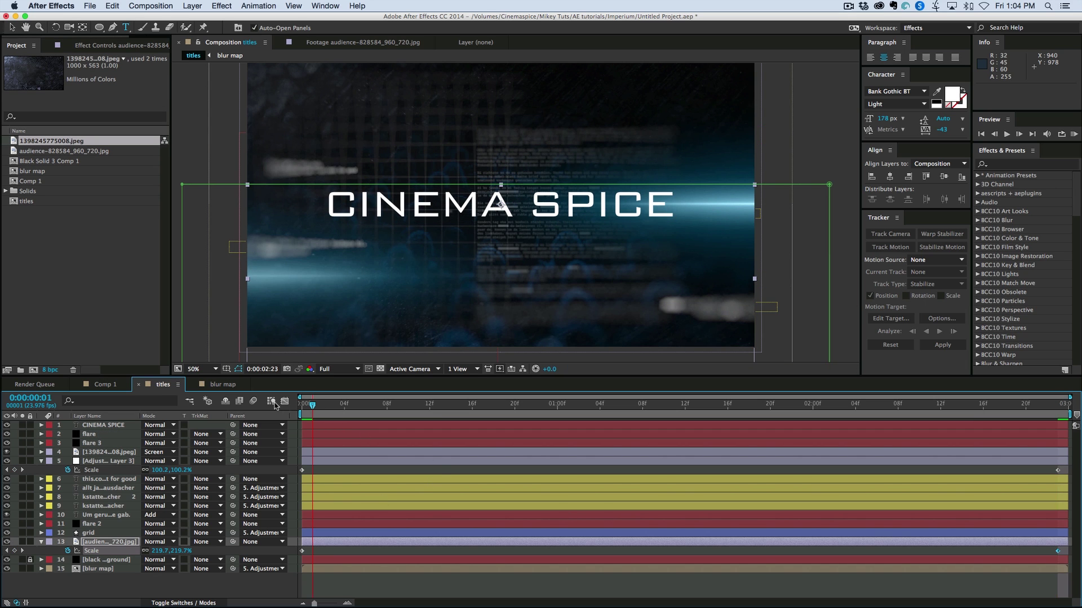
Keyframe the Um geru…e gab. text block's position from 1257, 631 at the first frame to 1257, 550 at 0:00:02:23.
click(101, 516)
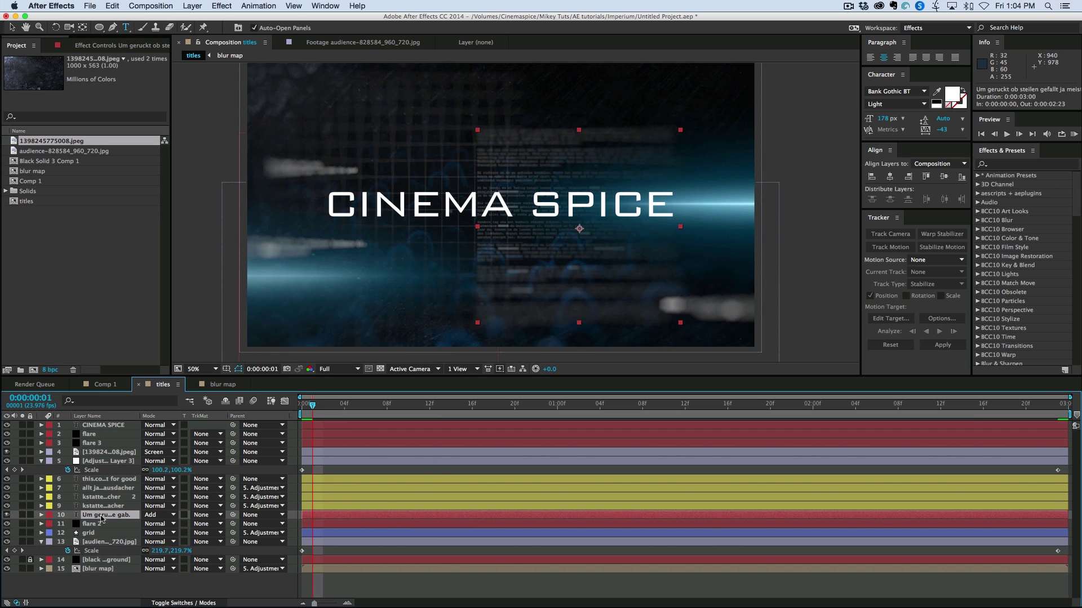
key(t)
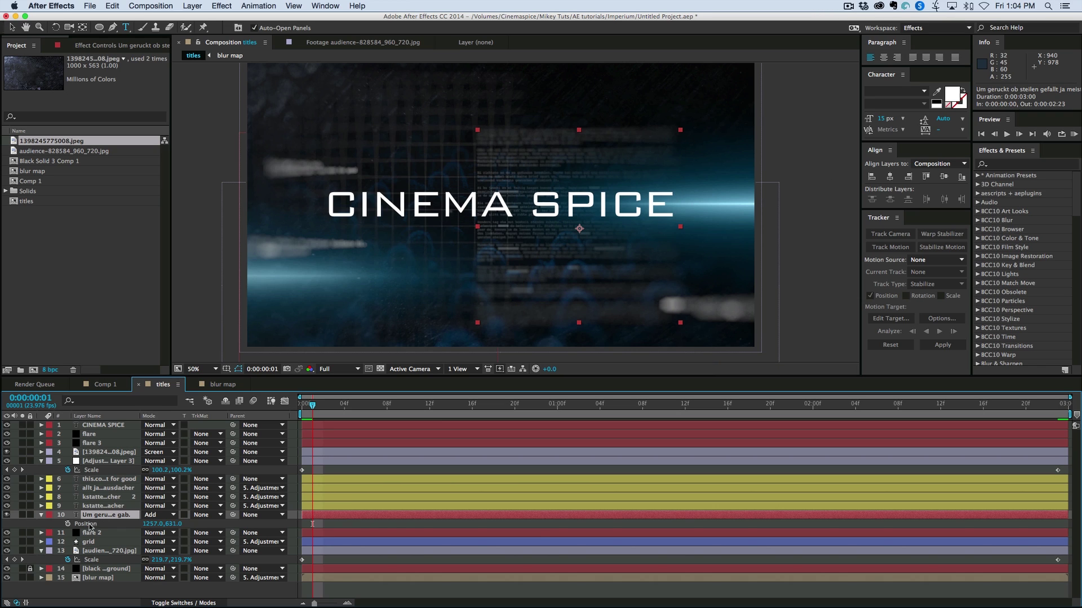
key(alt+shift+p)
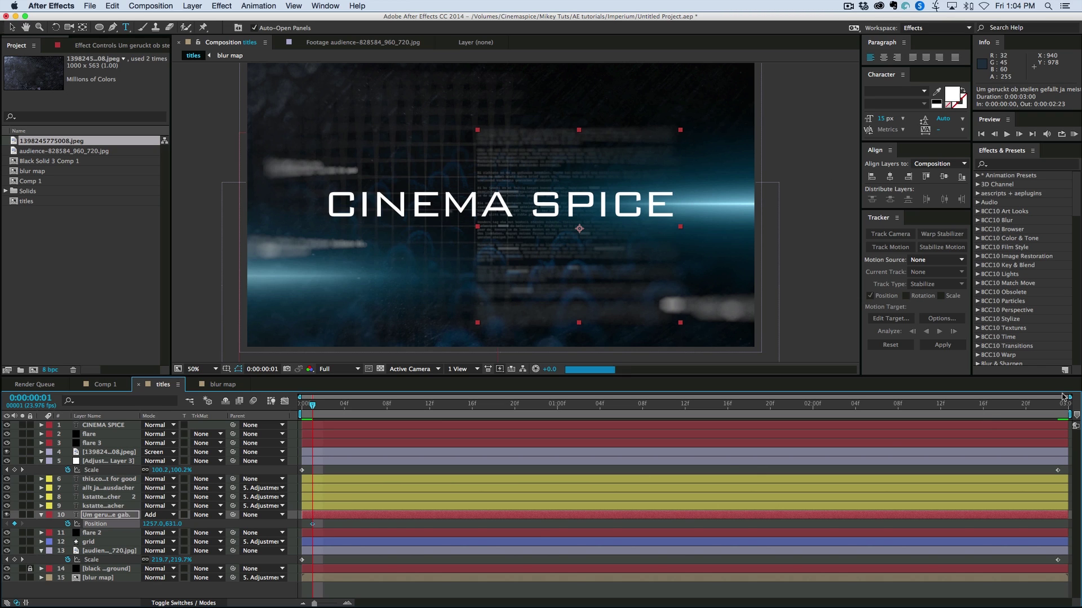
drag(312, 524, 302, 525)
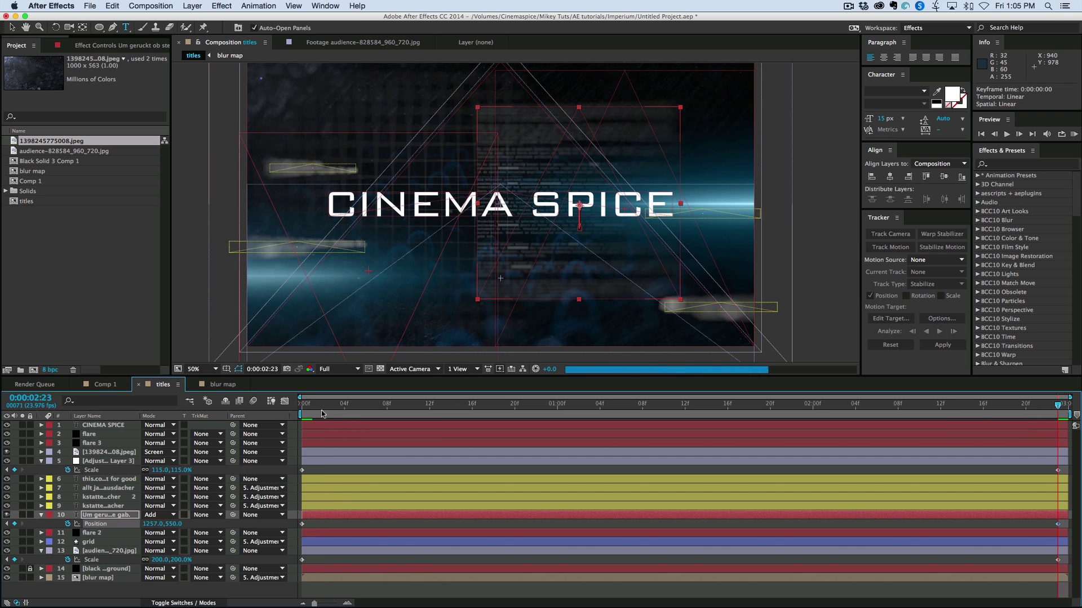
Keyframe the CINEMA SPICE title's scale from 115% at the first frame to 100% at 0:00:02:23.
click(315, 424)
drag(321, 407, 302, 407)
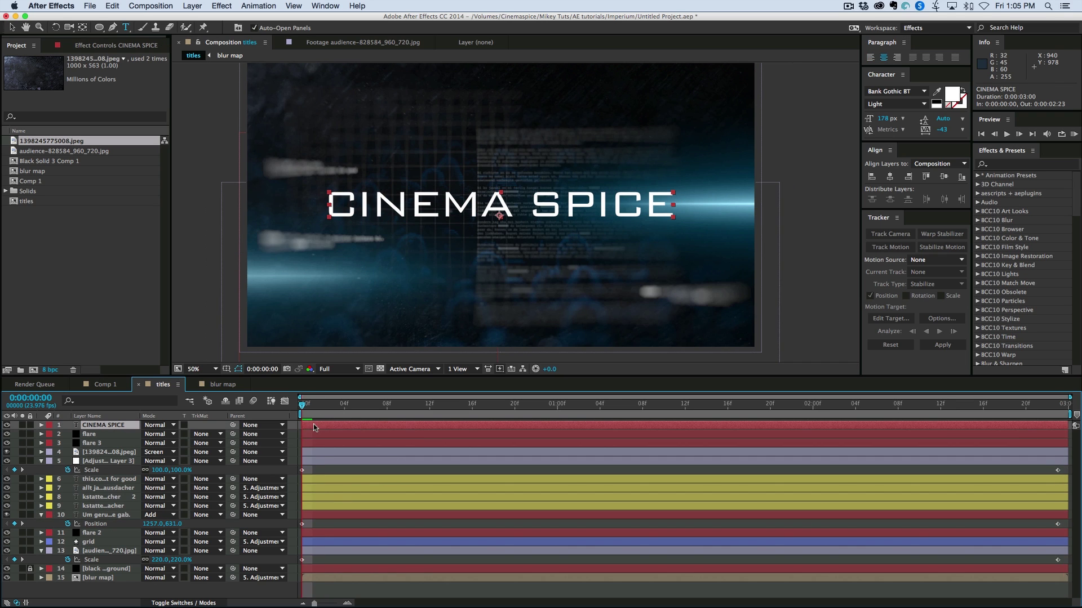
key(s)
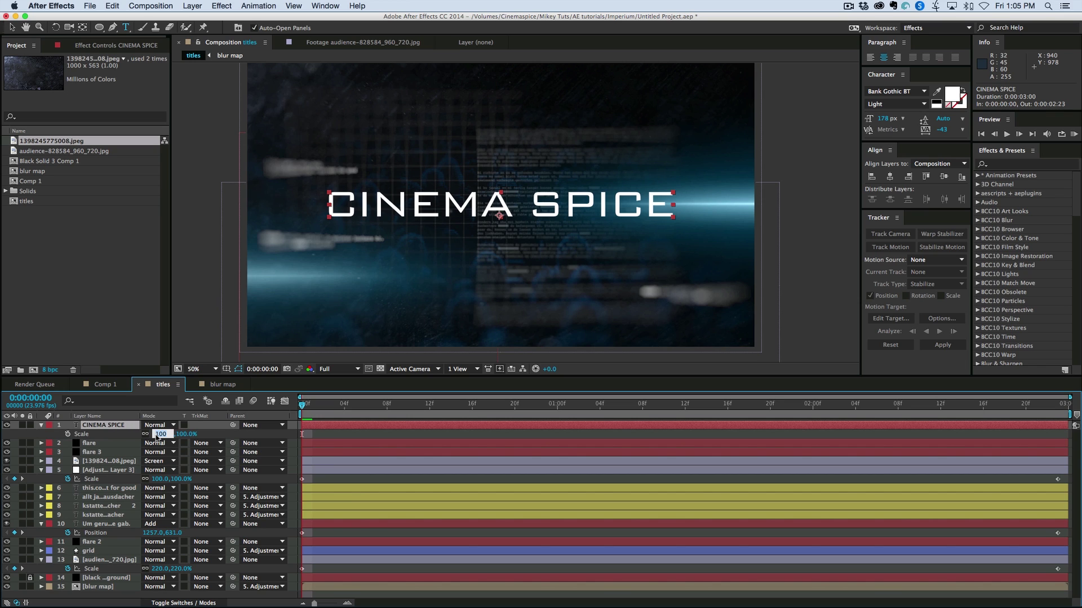
text(115)
key(Return)
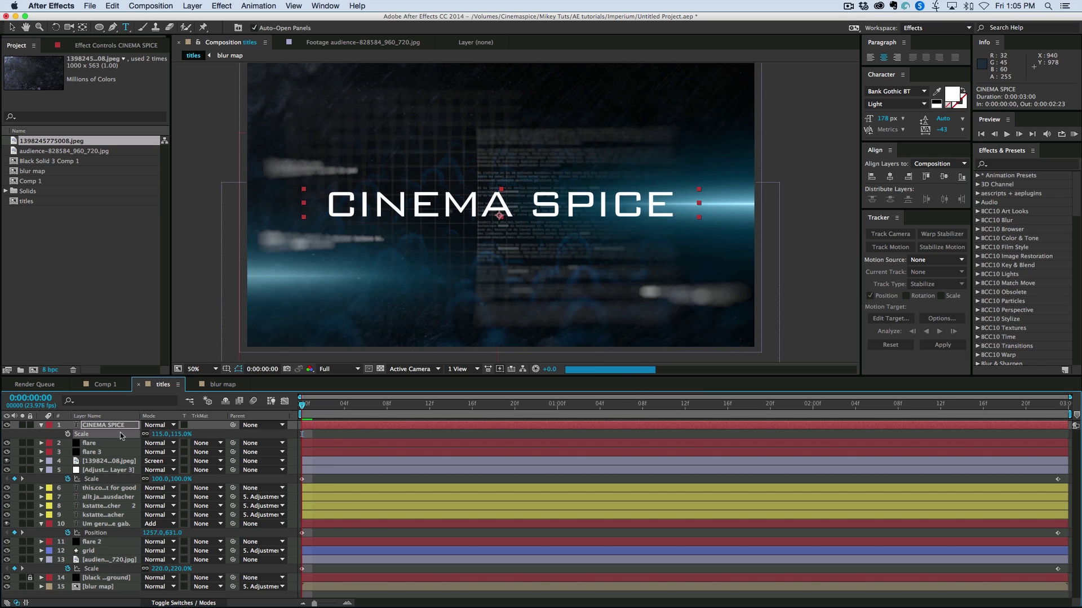
click(68, 434)
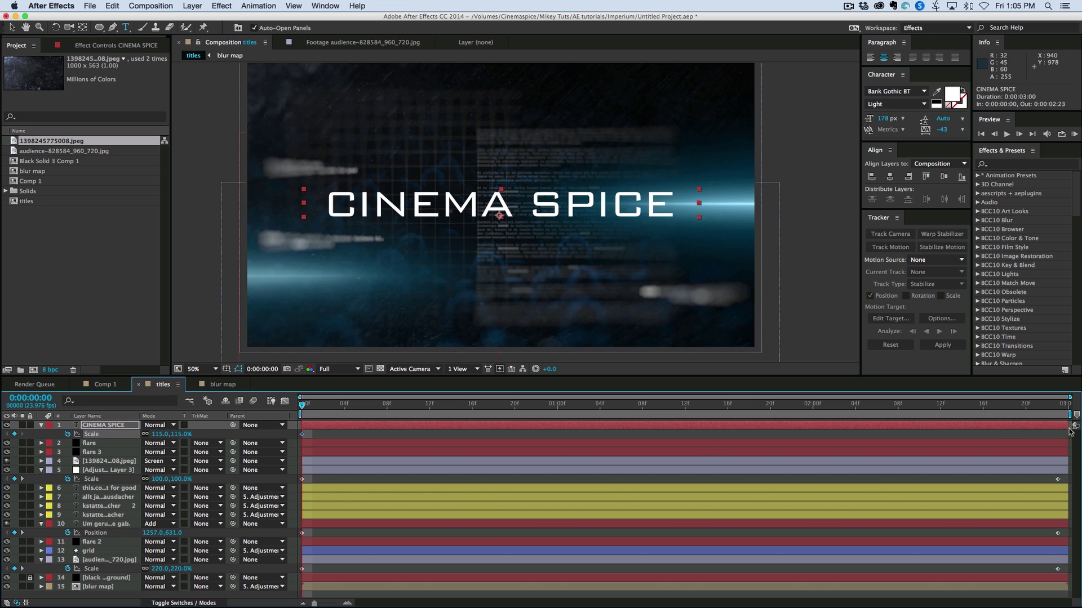
click(1062, 406)
click(158, 434)
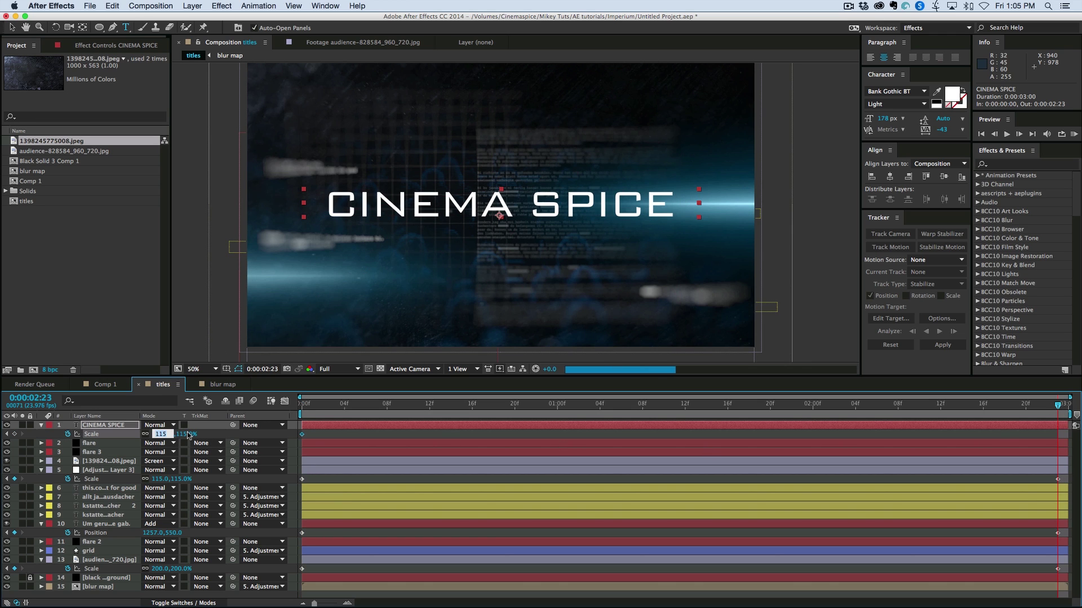
text(100)
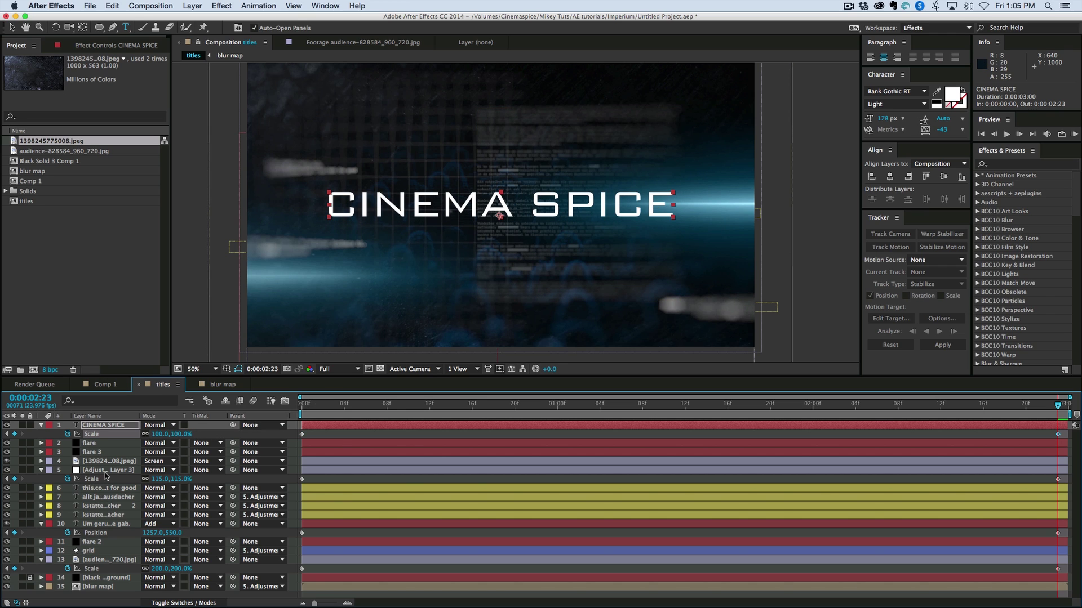
Hide Adjustment Layer 3, select all layers and collapse their keyframed properties.
click(66, 471)
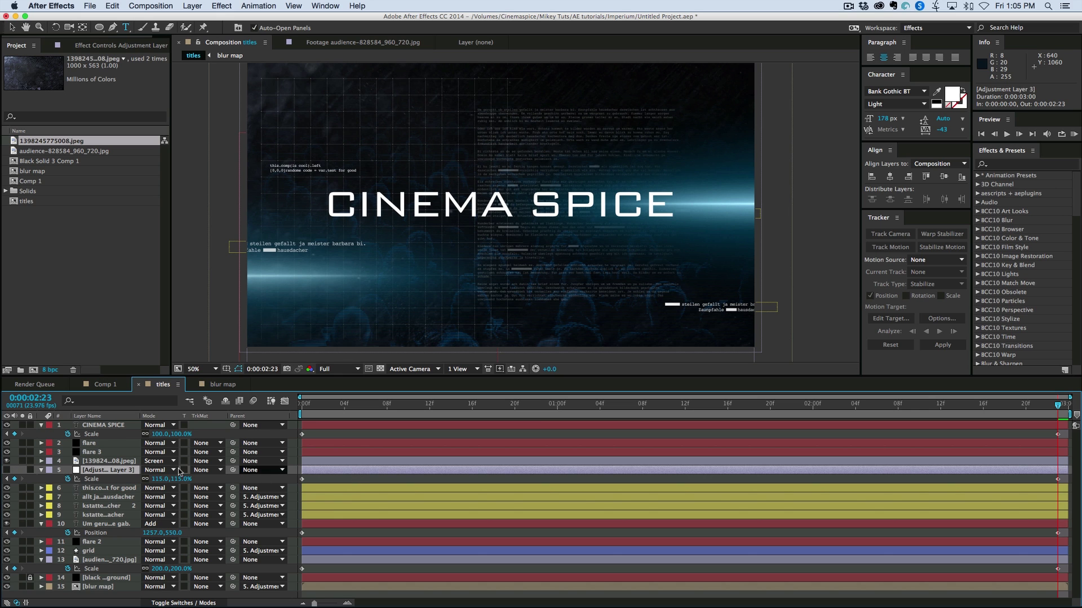
key(super+a)
key(u)
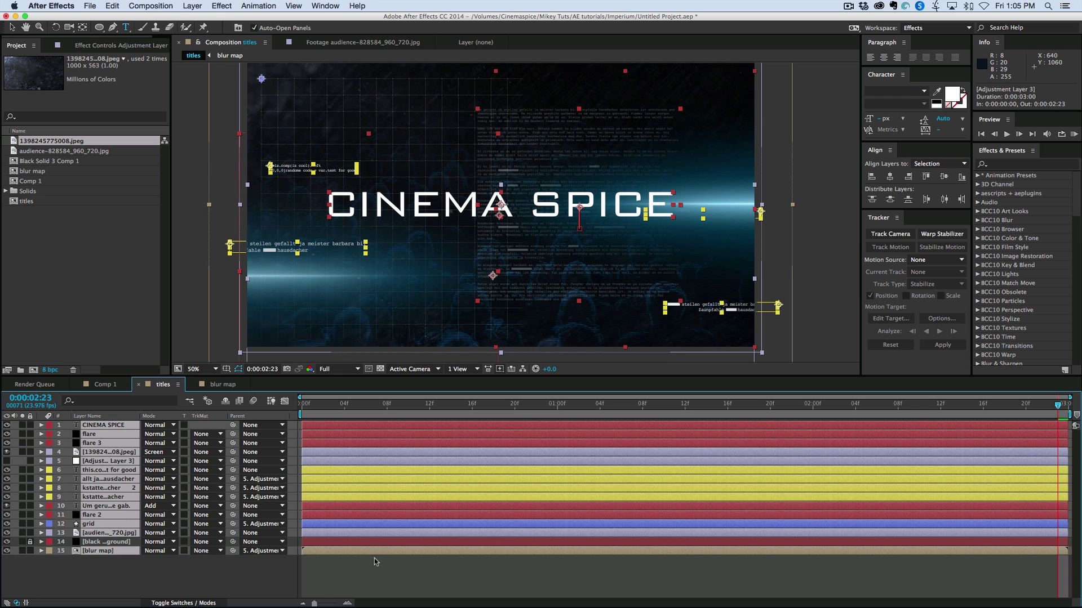
Deselect all layers and add a new adjustment layer above the whole titles layer stack.
click(379, 582)
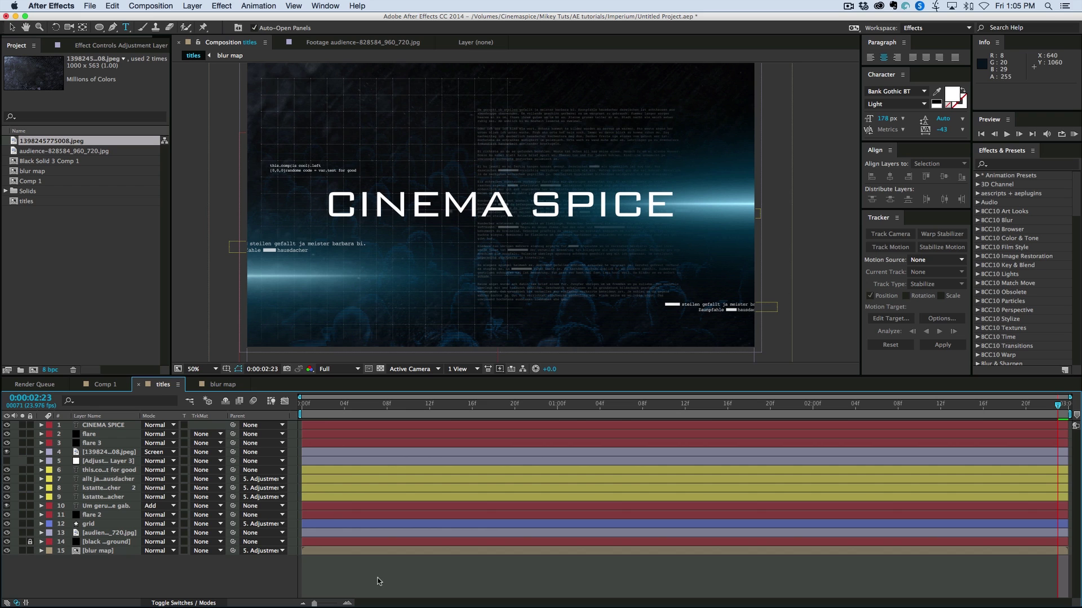
click(201, 7)
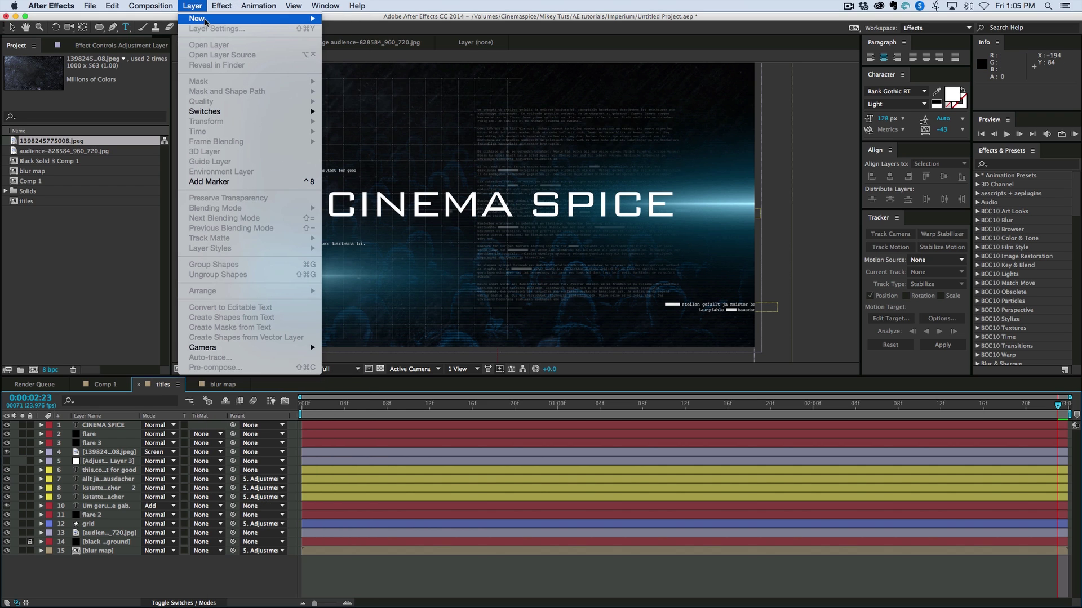
mouse_move(276, 23)
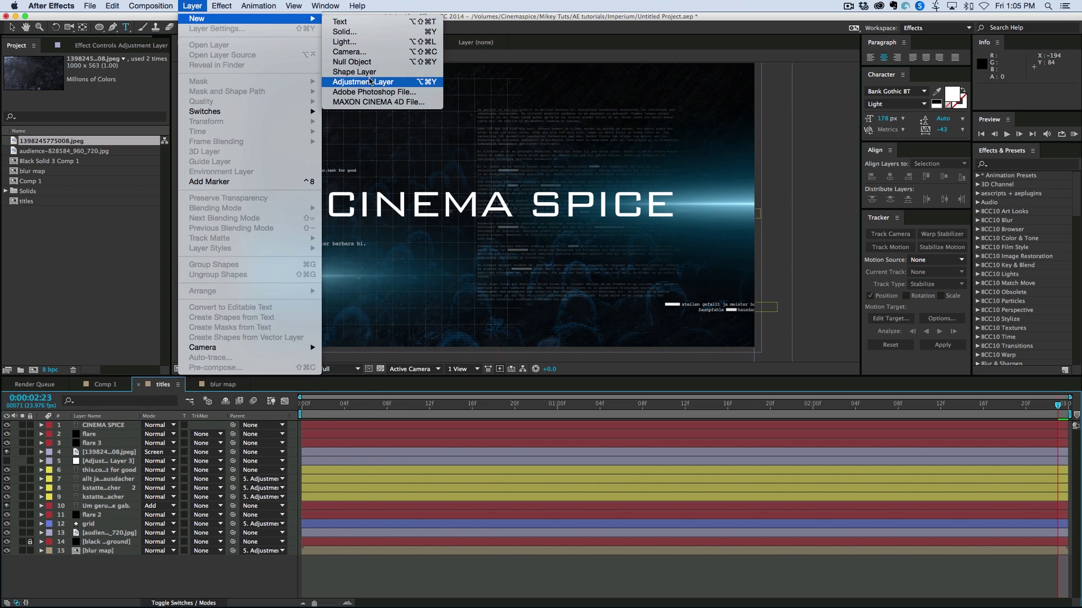
click(368, 81)
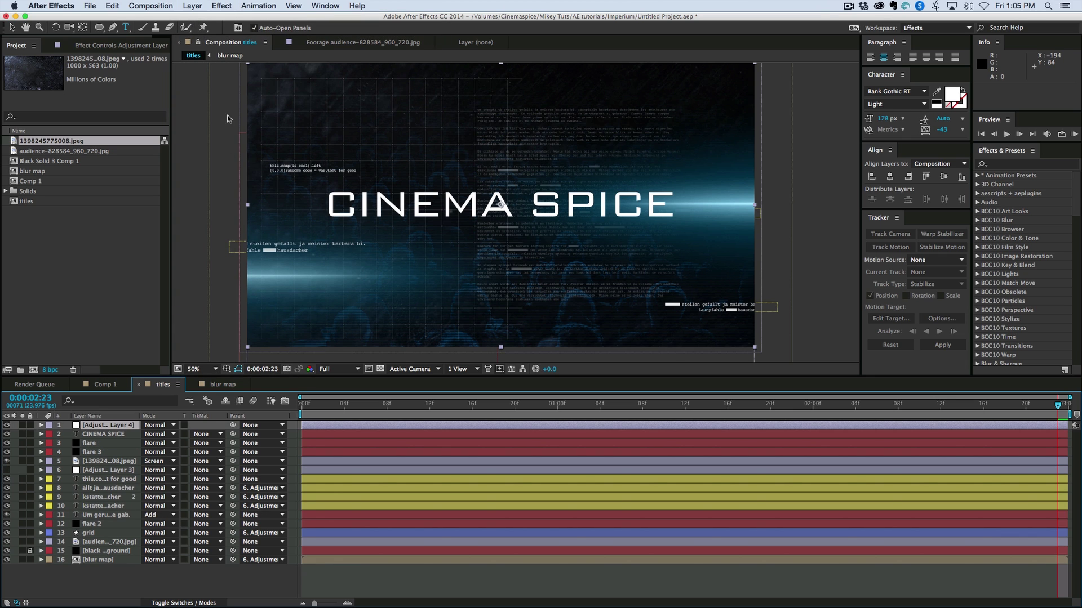
Apply the Stylize Glow effect to the new adjustment layer and set its glow radius to 111.
click(222, 6)
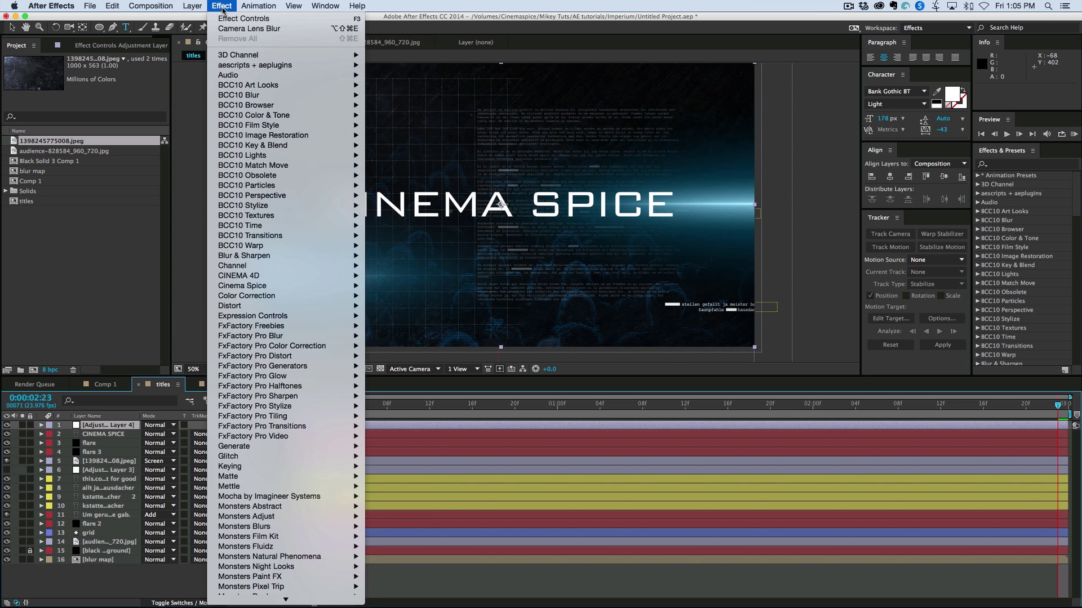
scroll(237, 417, down, 10)
mouse_move(238, 440)
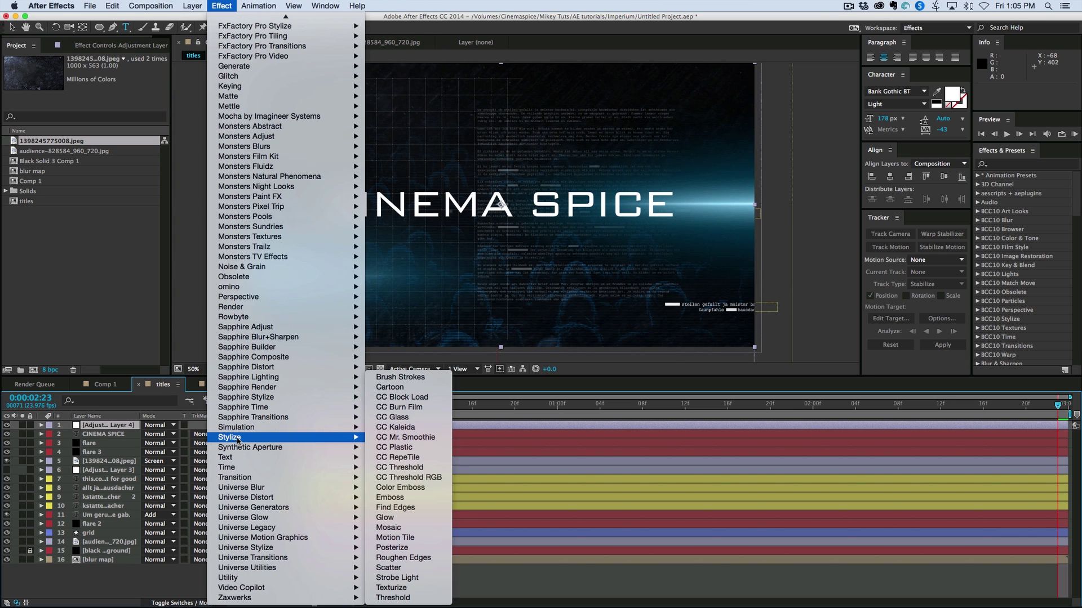
click(385, 518)
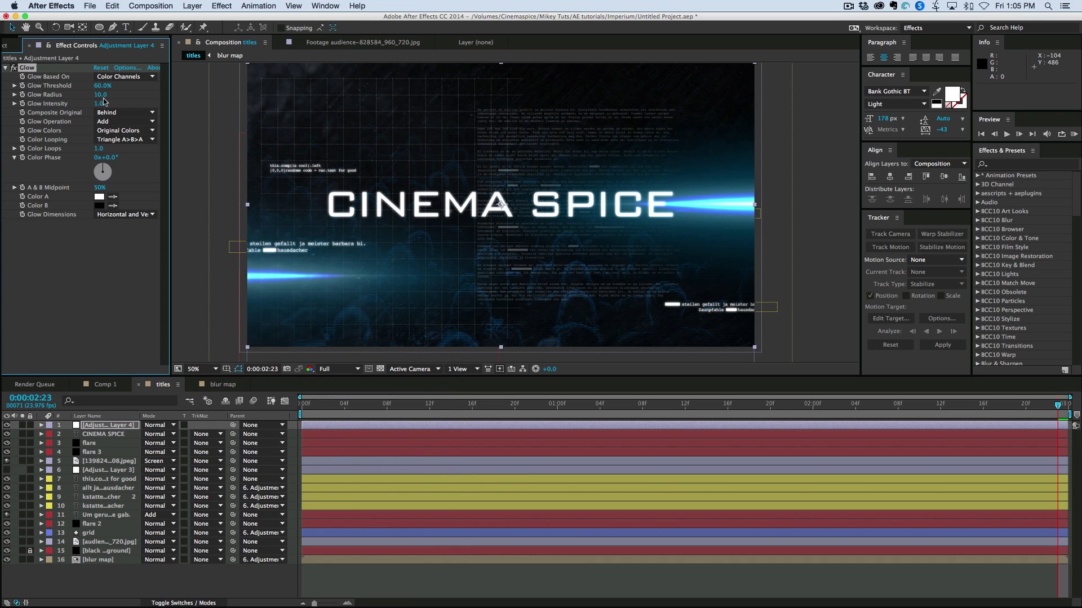
mouse_move(129, 95)
mouse_down()
mouse_move(143, 96)
mouse_move(131, 96)
mouse_up()
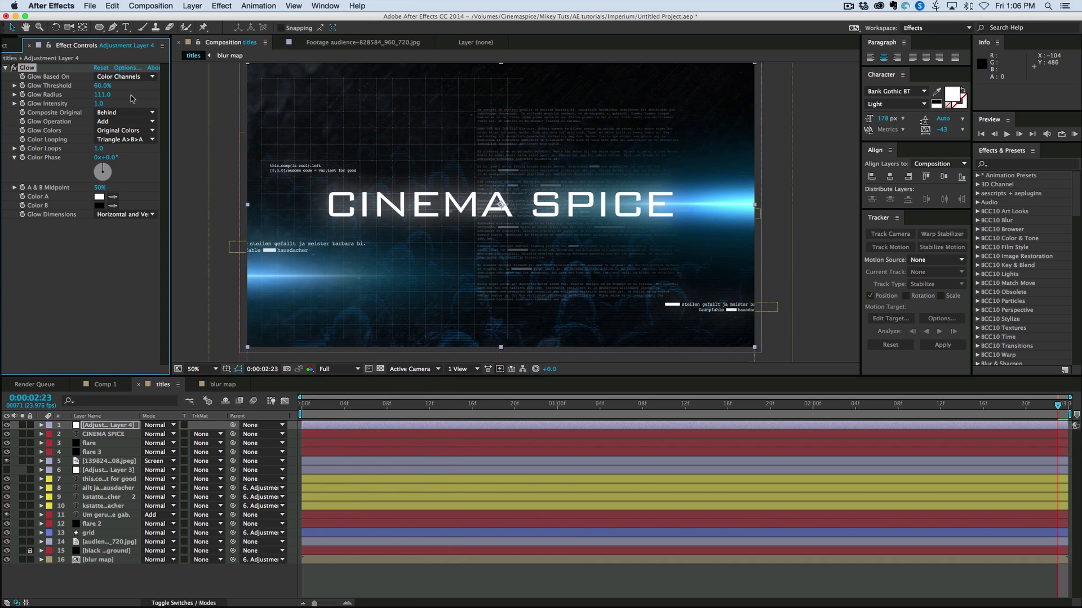
Make Adjustment Layer 3 visible again, and unlock the black background layer and set its scale to 200%.
click(7, 470)
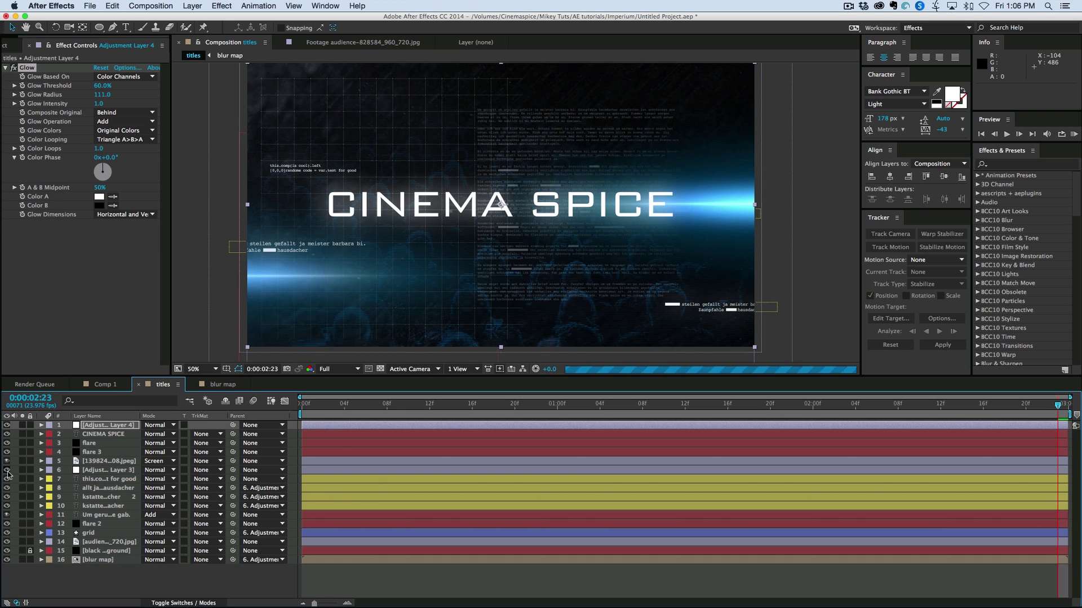
click(107, 551)
key(s)
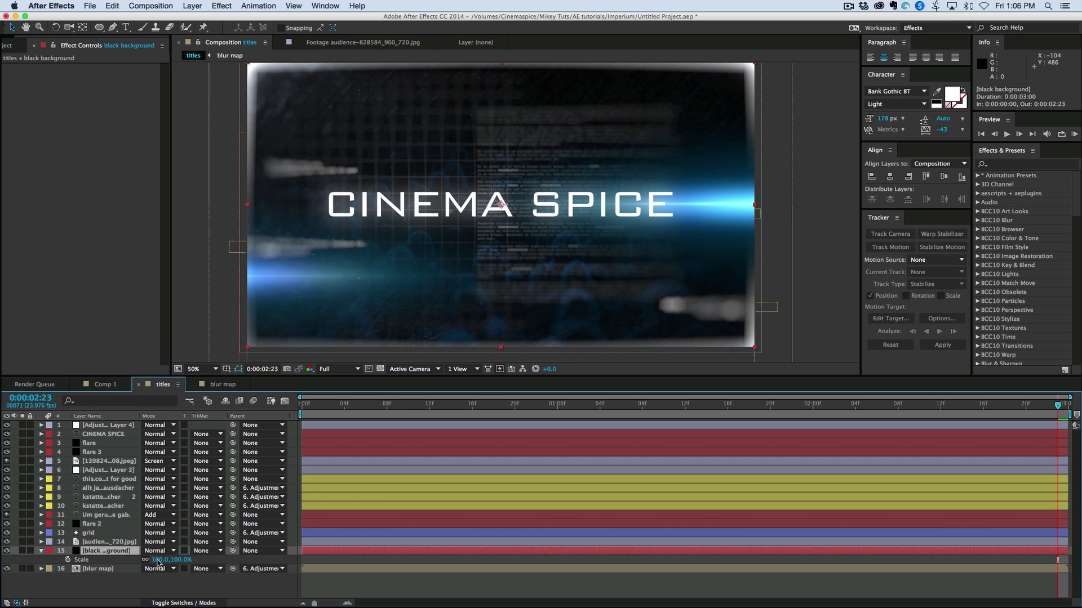
text(200)
key(Return)
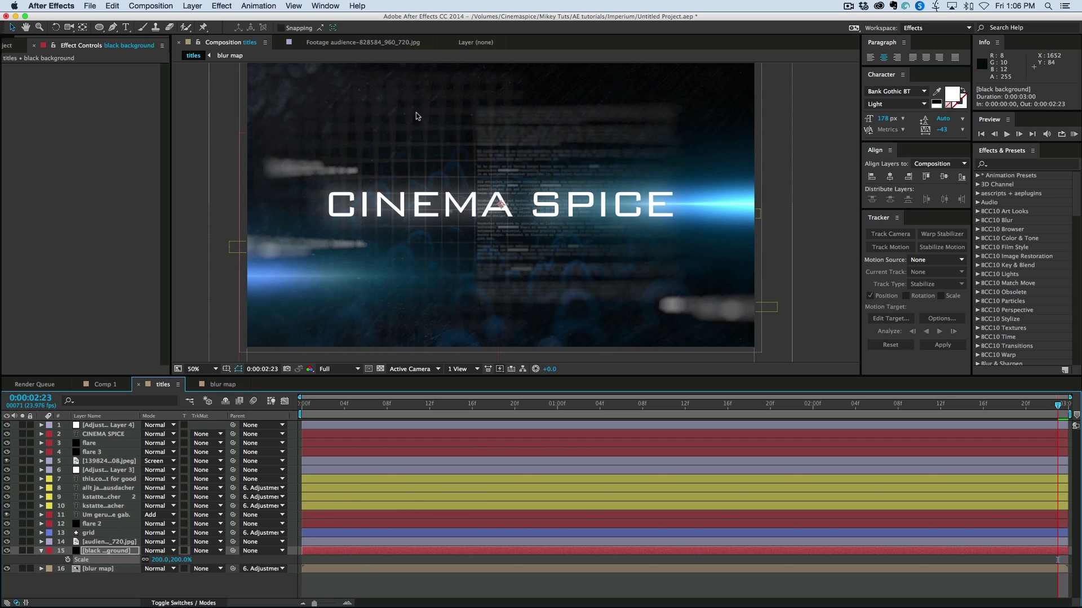
Deselect the layers and run a RAM preview of the titles composition.
click(407, 585)
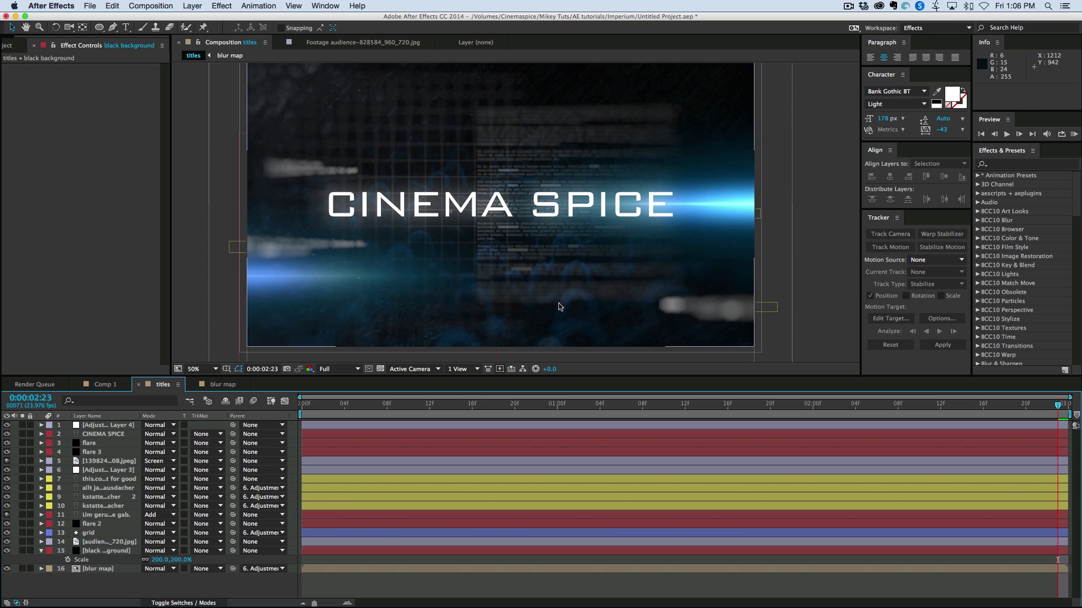
key(KP_0)
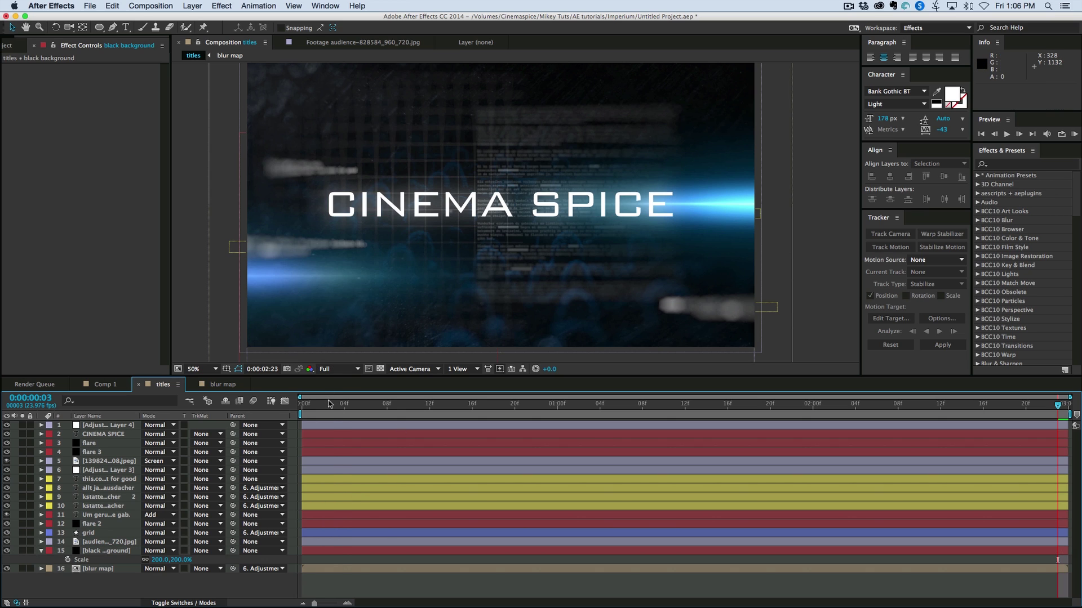